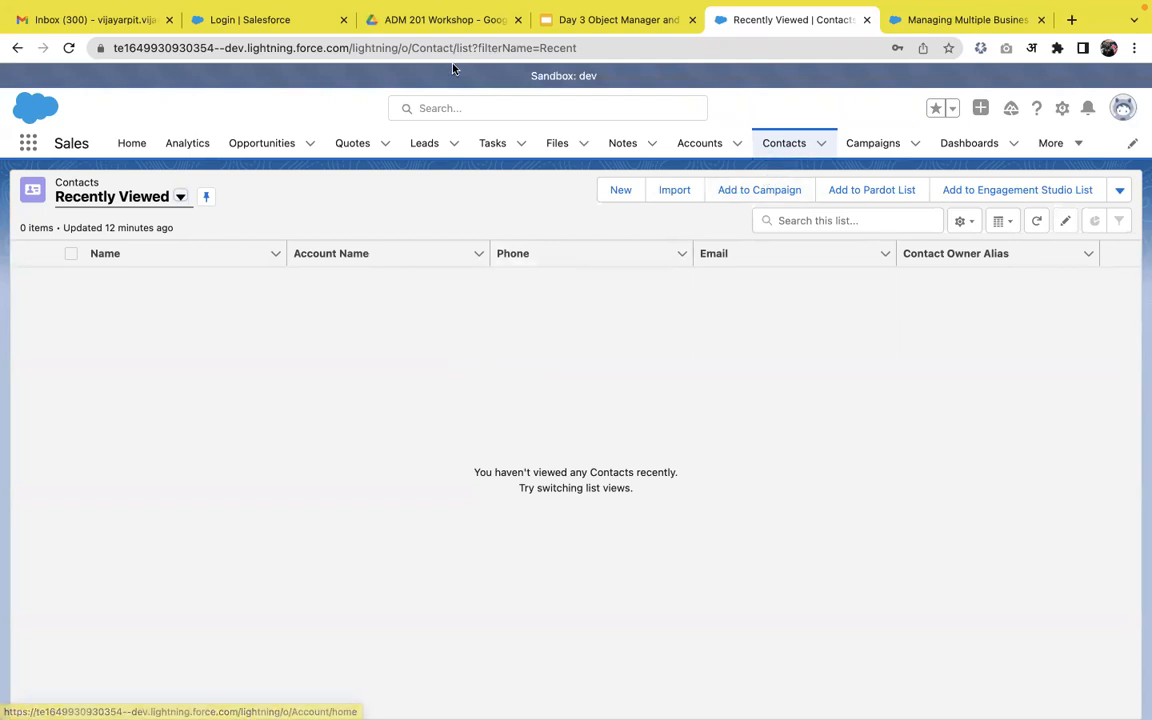
Highlight 'Contact' in the Contacts list page URL to show the object name.
drag(412, 47, 490, 47)
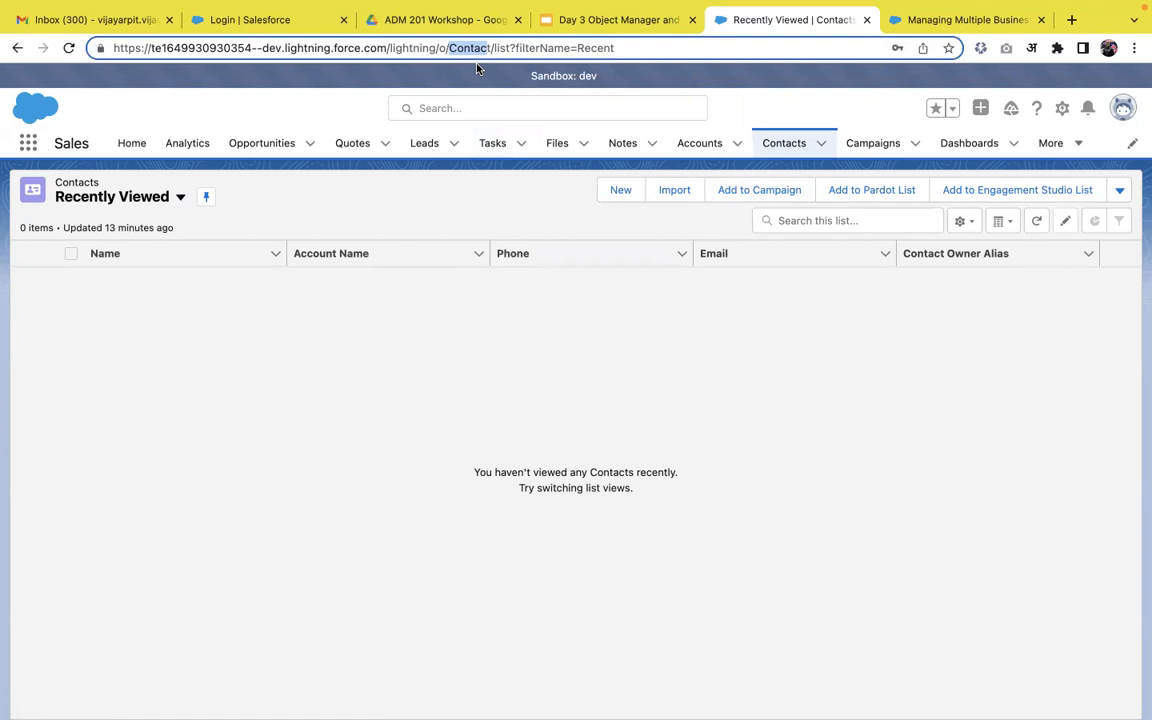
Start a new contact, dismiss the location prompt, and browse the blank form's contact, address and description fields.
click(620, 191)
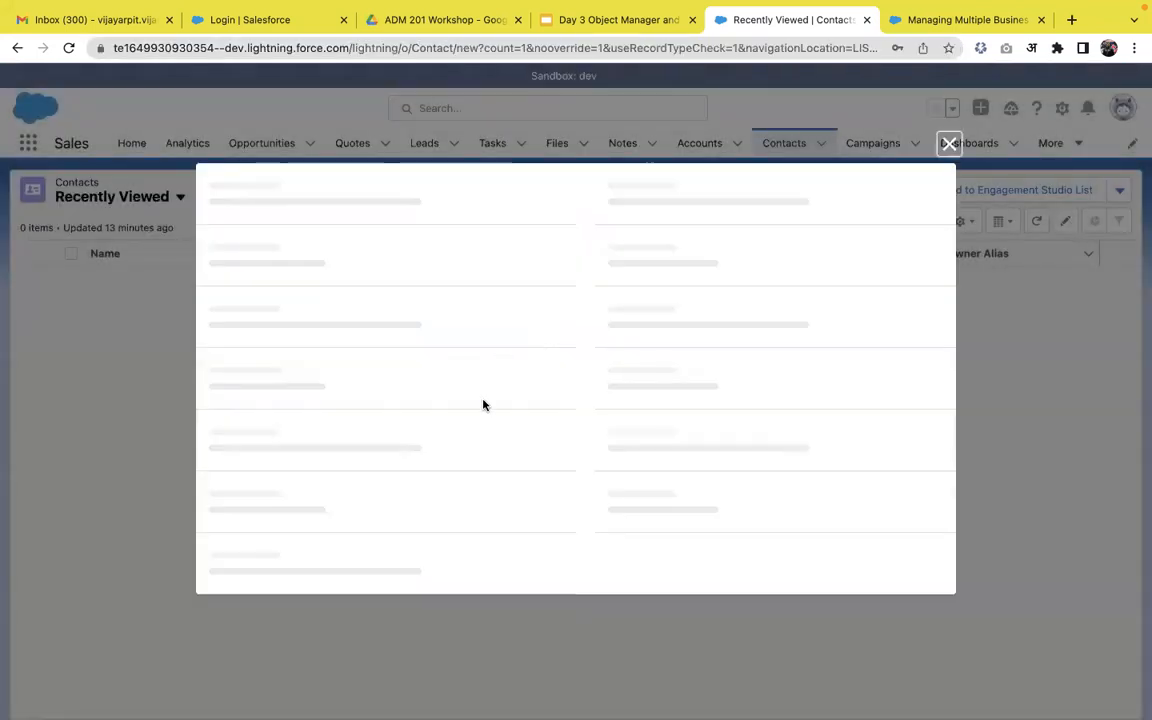
scroll(483, 405, down, 1)
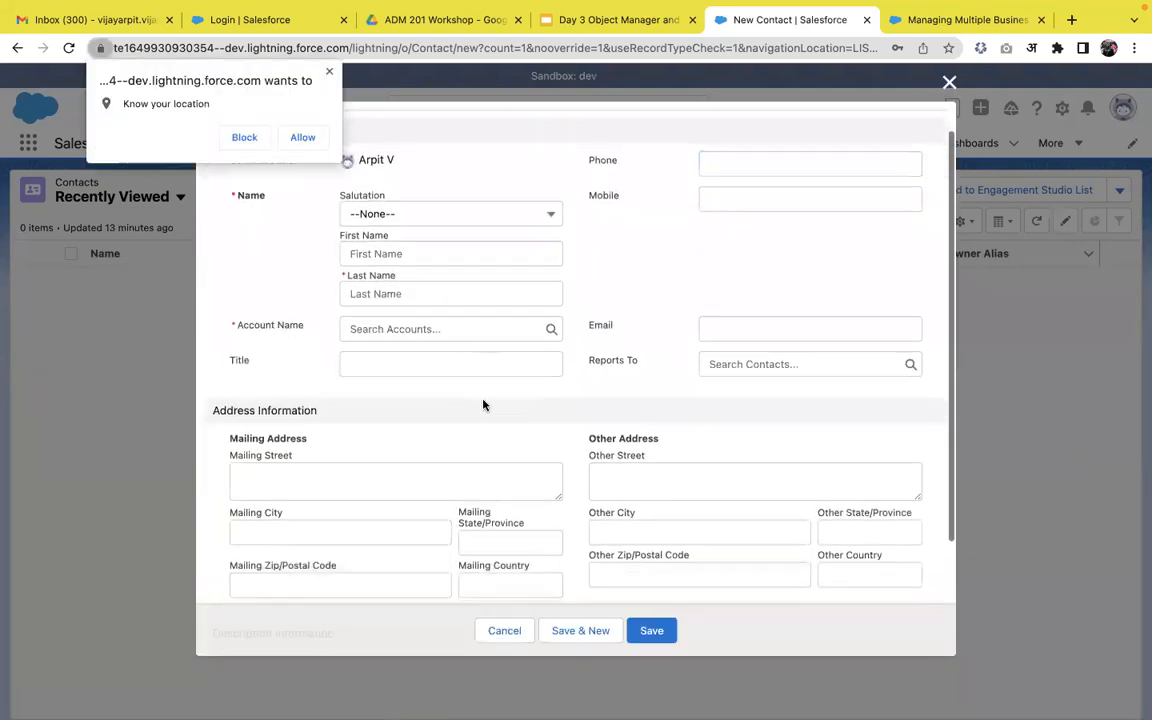
click(329, 72)
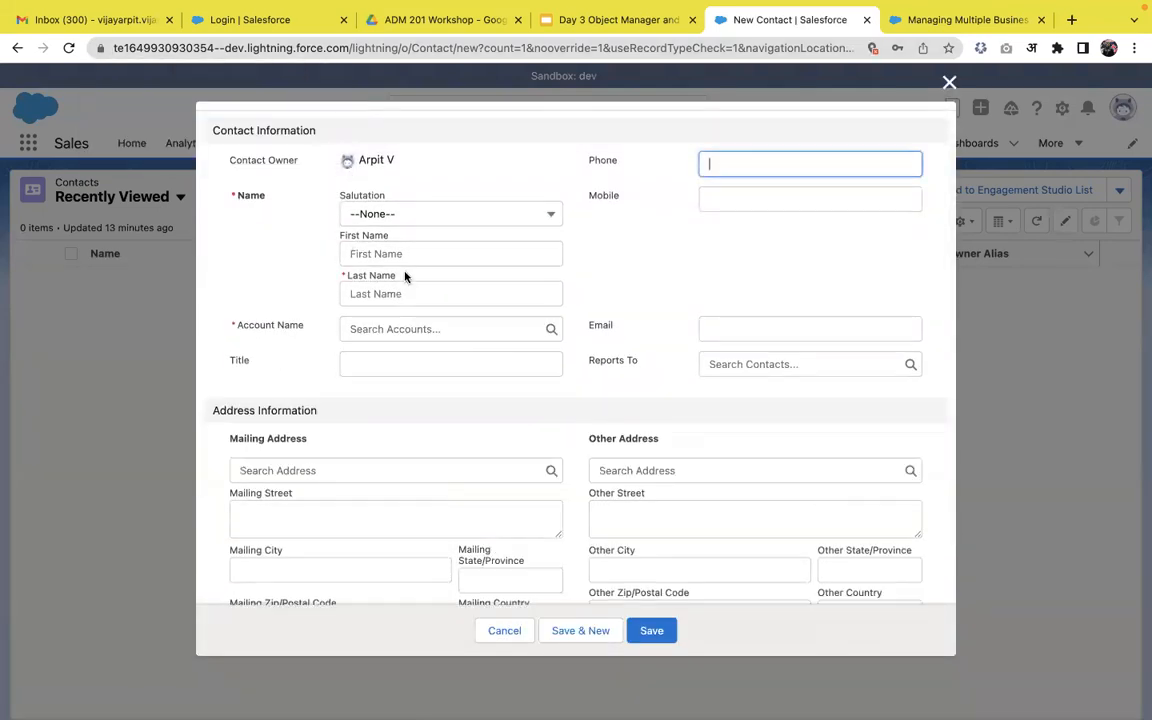
scroll(405, 277, down, 1)
scroll(405, 277, down, 1)
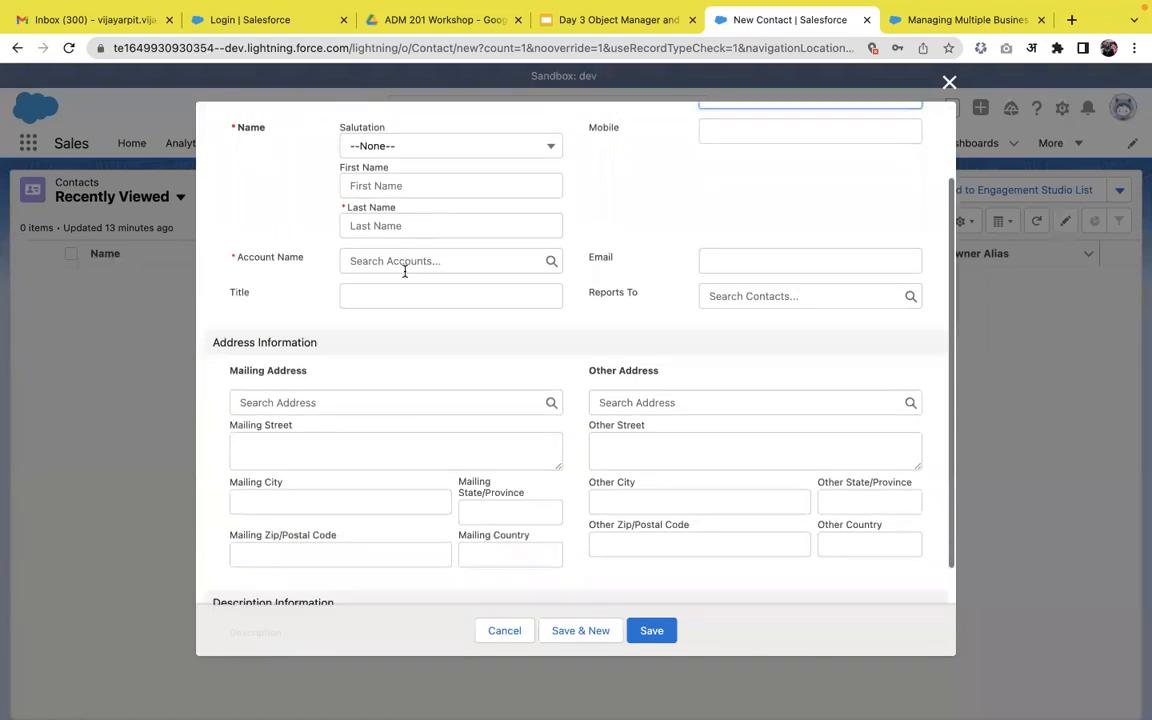
scroll(783, 179, up, 2)
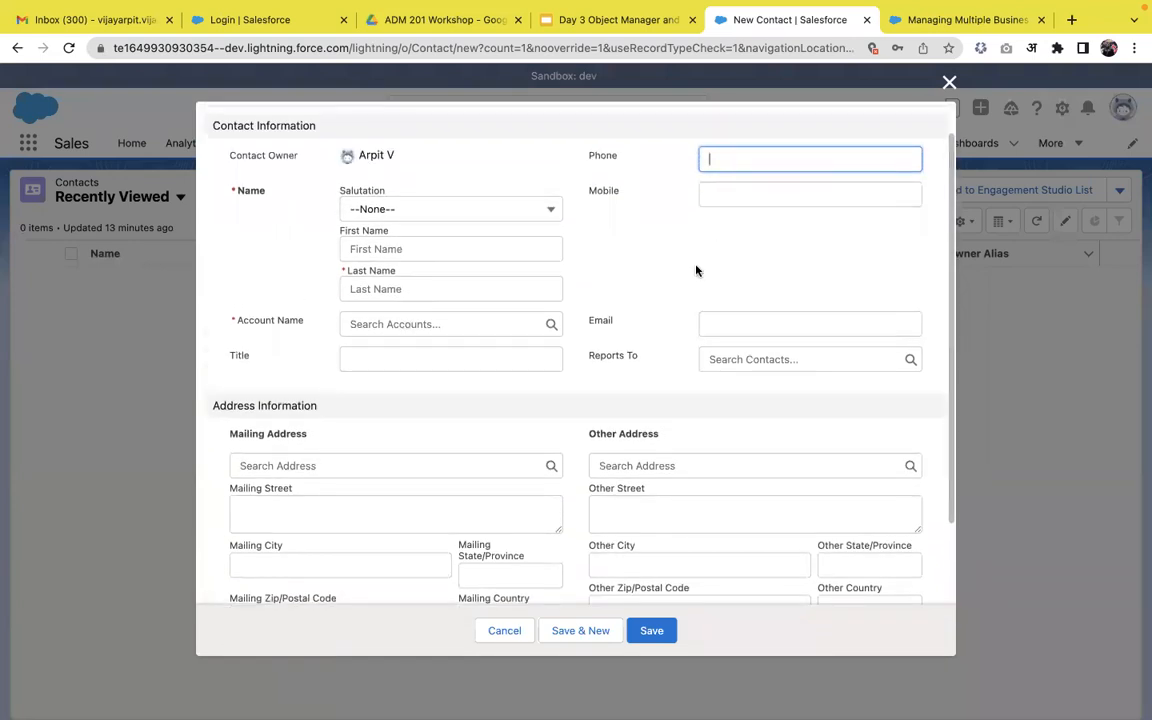
scroll(694, 267, down, 2)
scroll(404, 388, down, 1)
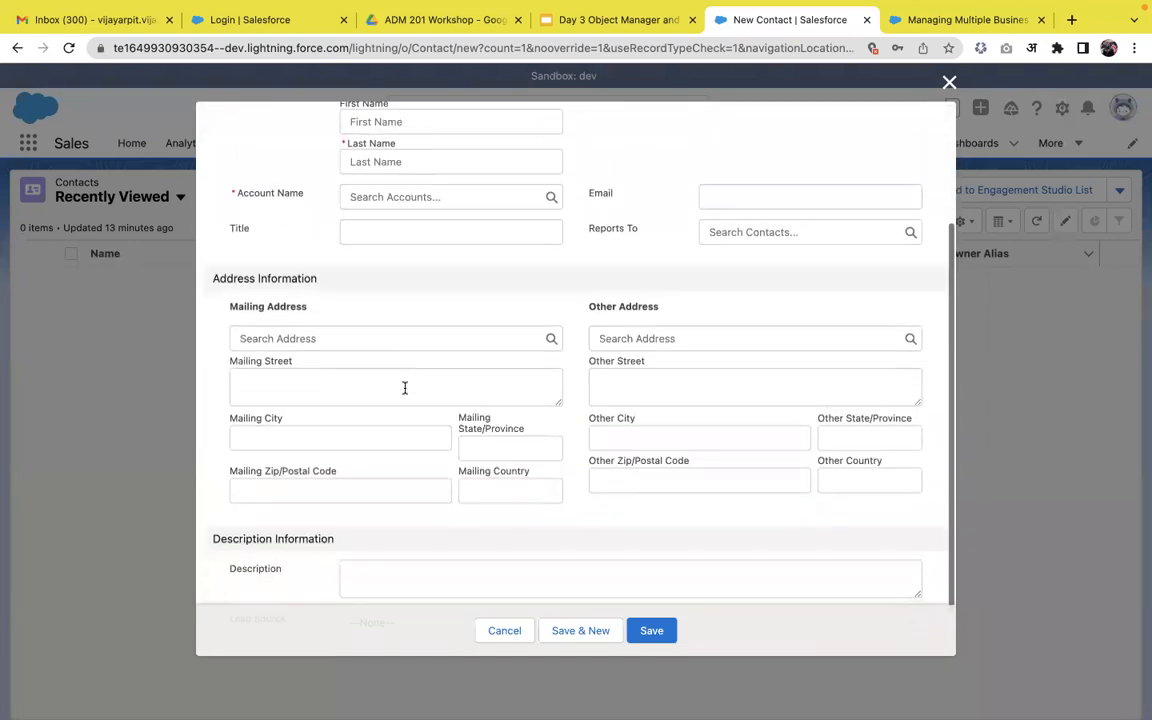
scroll(625, 440, down, 1)
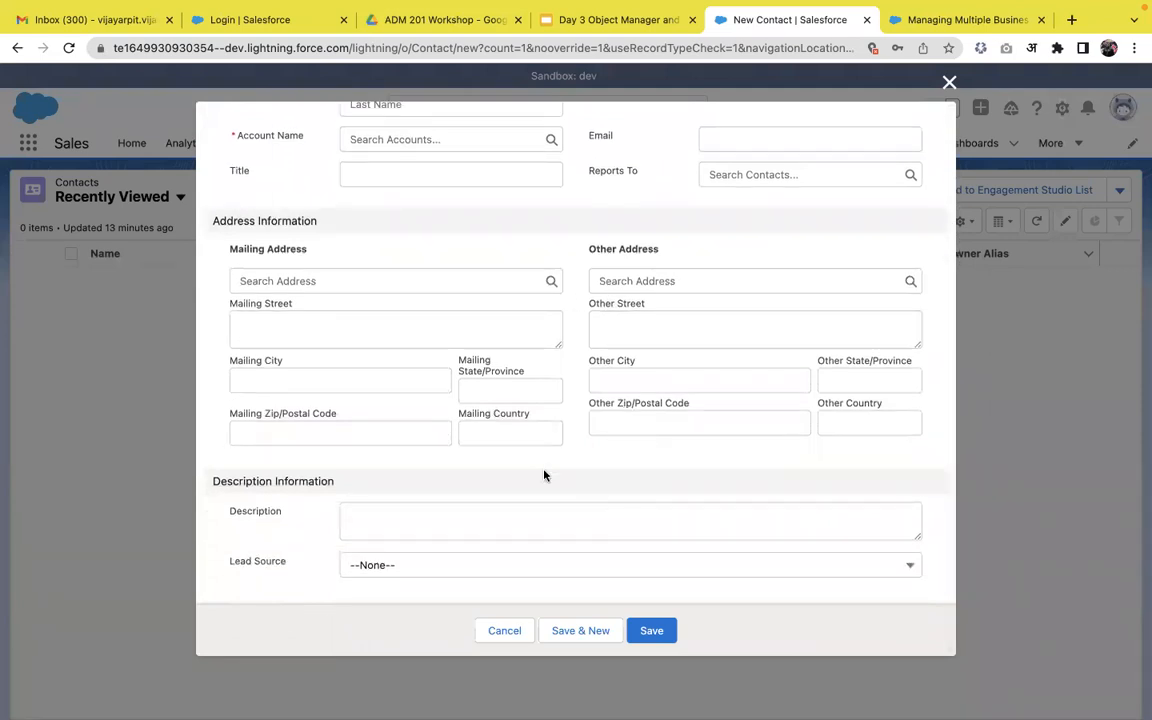
scroll(447, 357, up, 4)
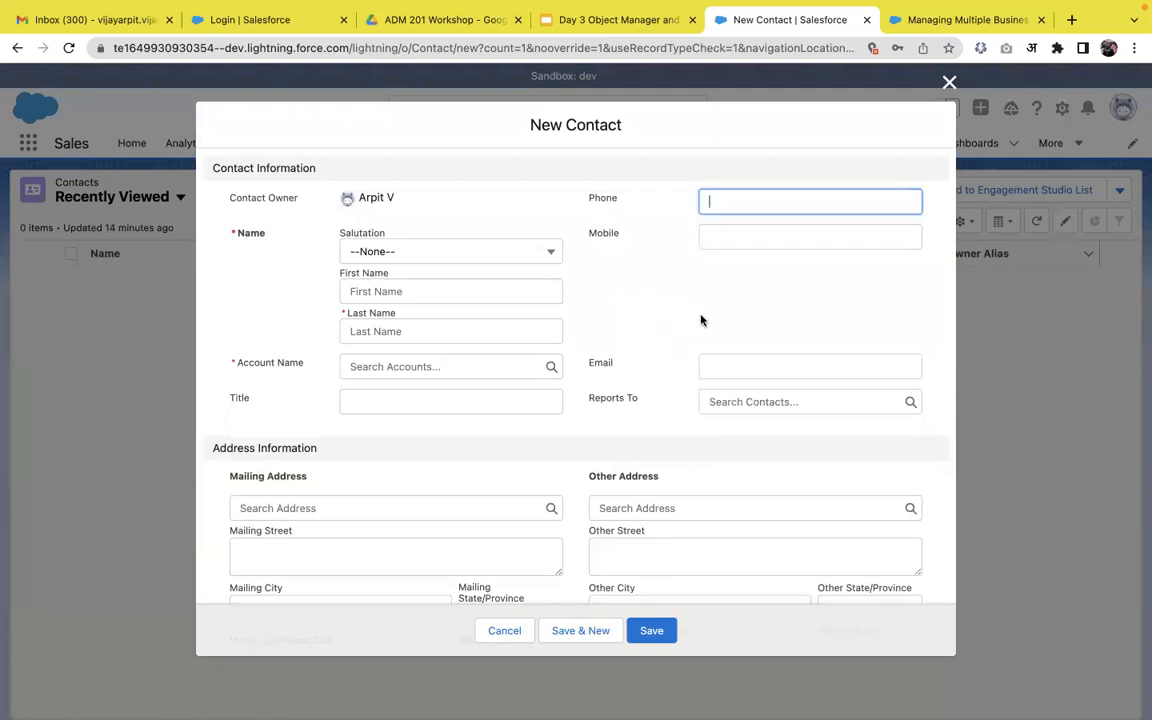
Close the New Contact form unsaved and open Setup in a new tab.
click(947, 84)
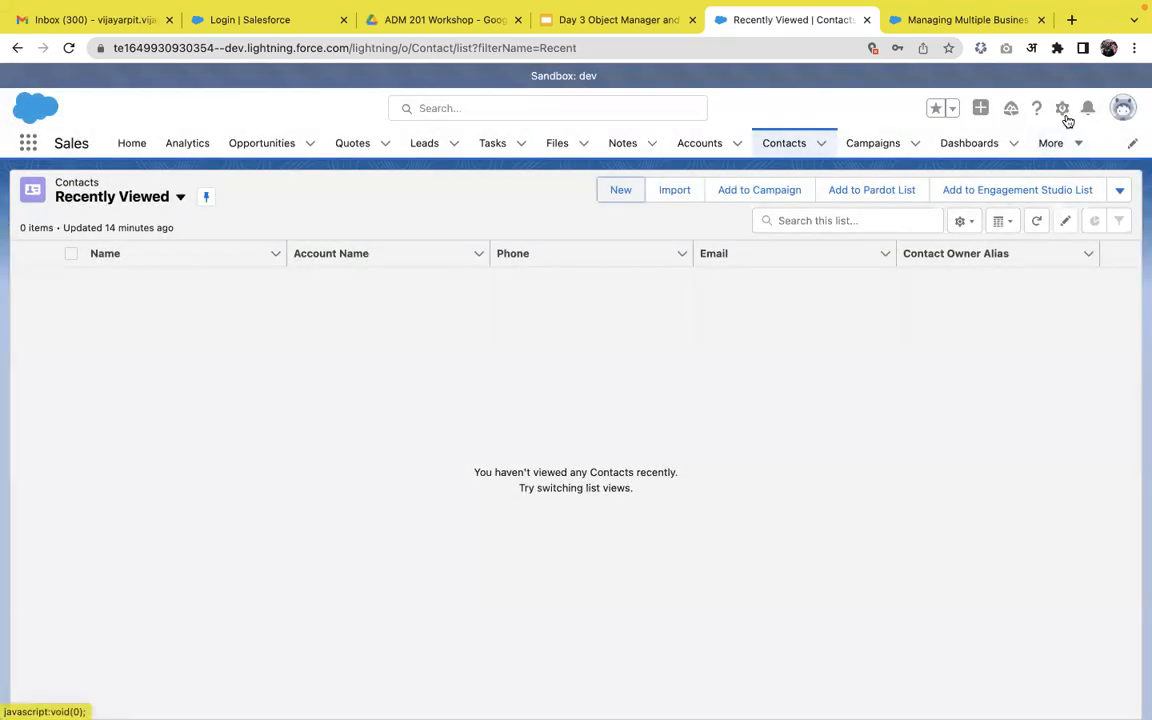
click(1065, 115)
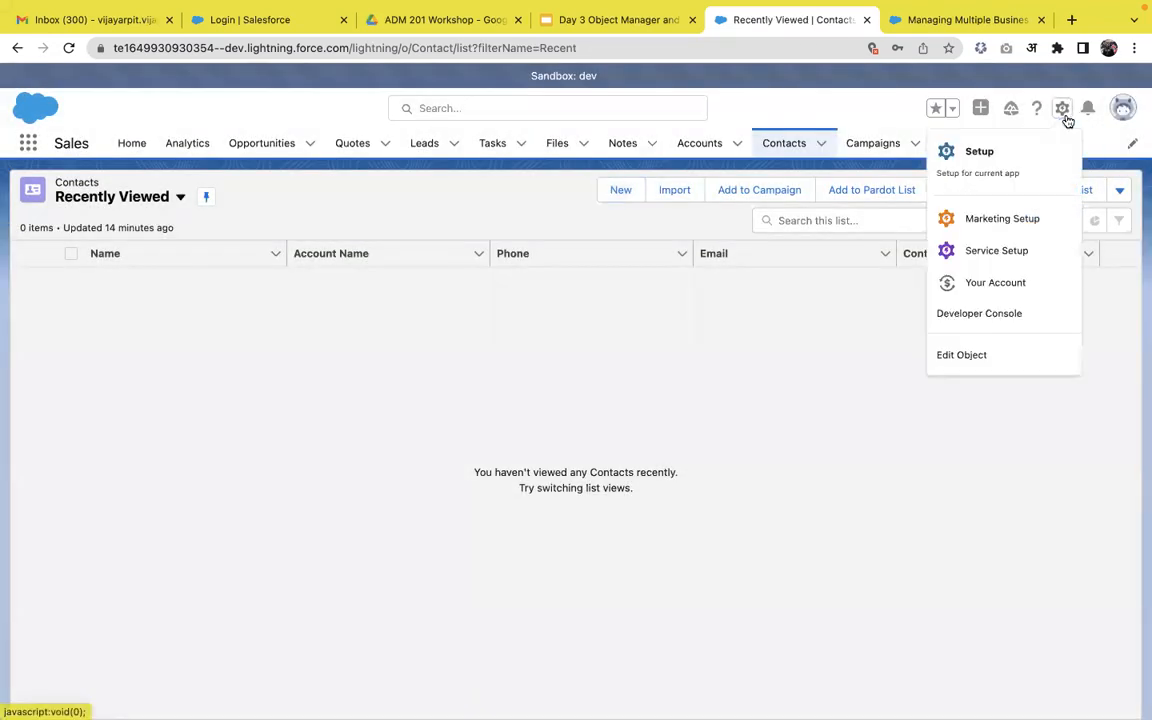
click(1011, 167)
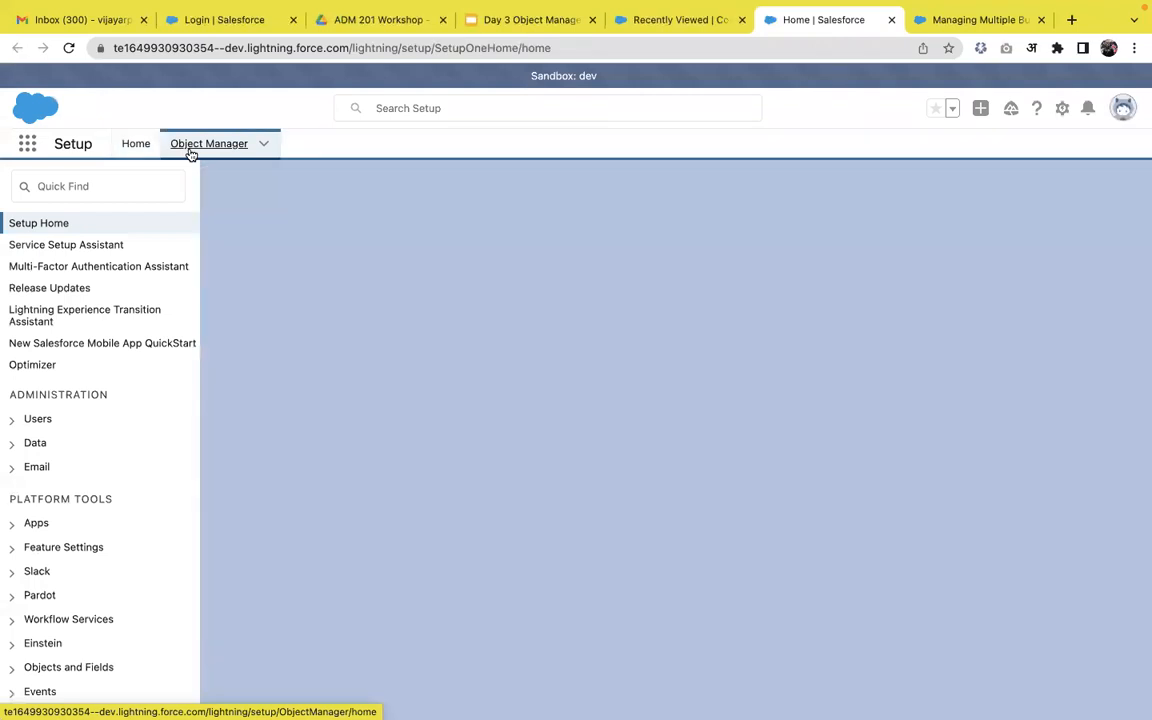
In Object Manager, choose Create > Custom Object.
click(191, 150)
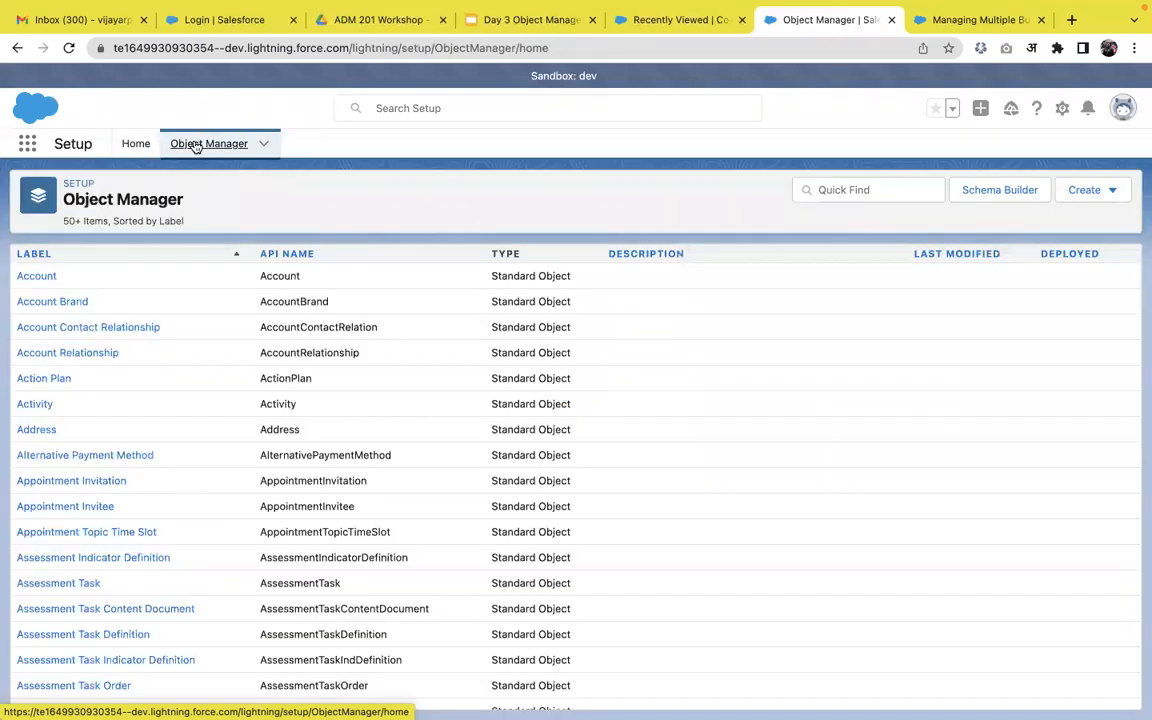
click(1098, 193)
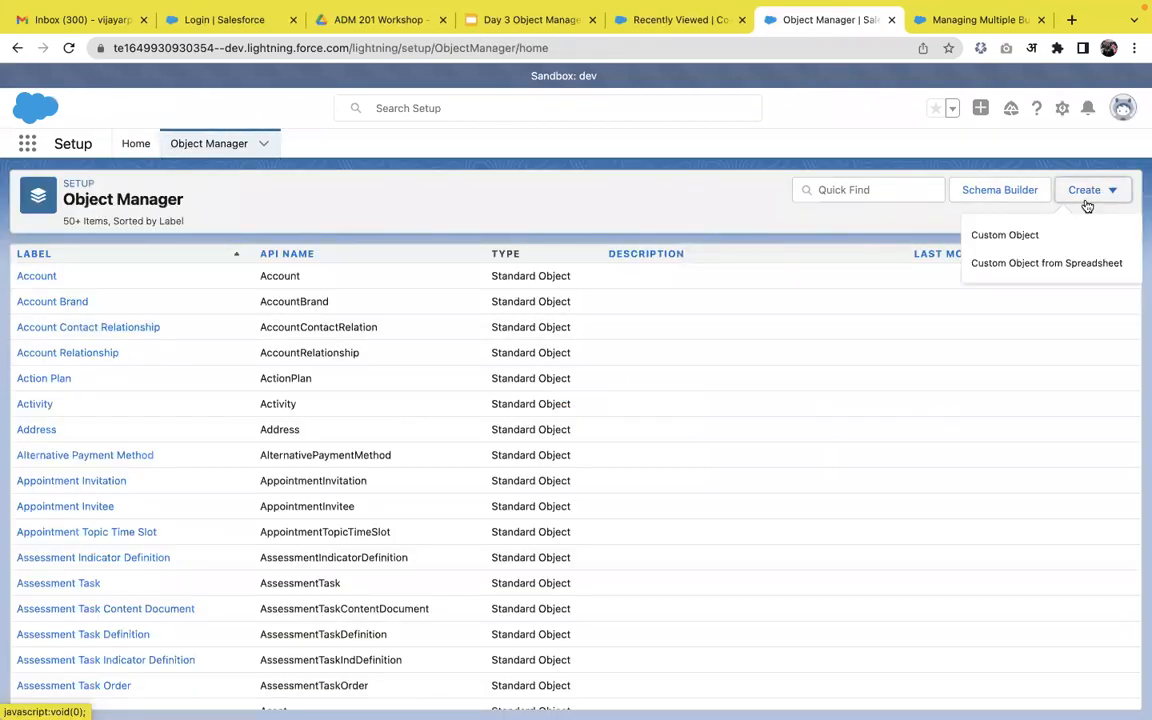
click(1026, 244)
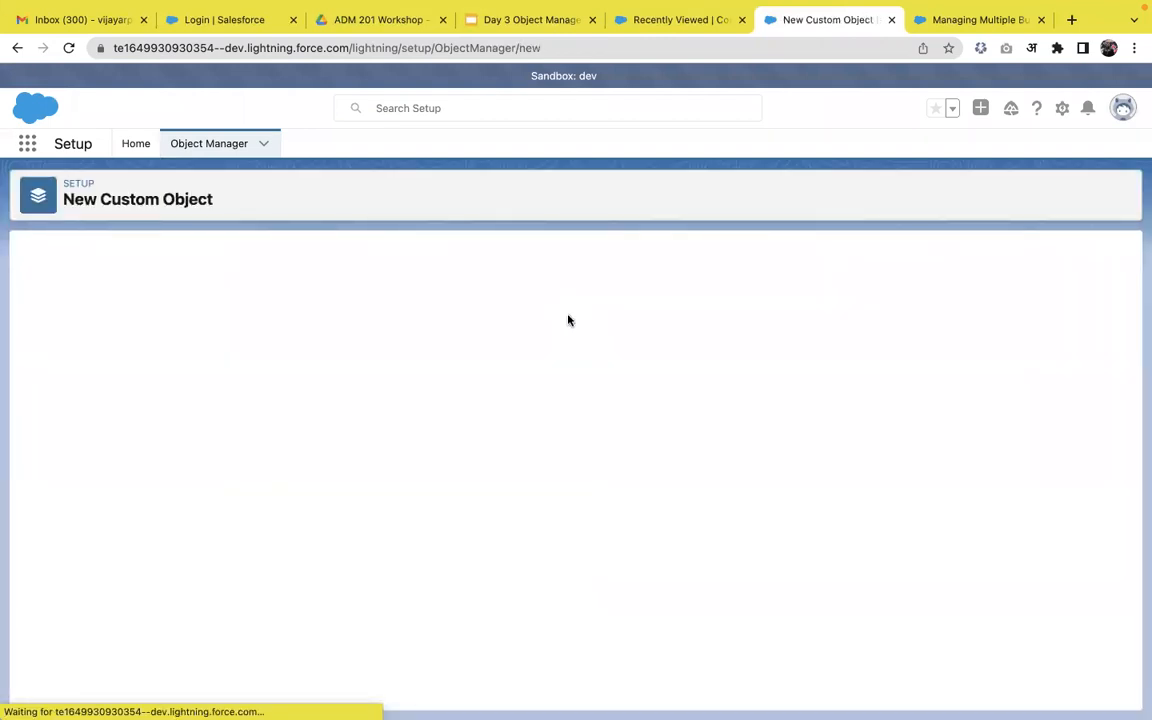
Label the new custom object Employee with plural label Employees.
click(300, 387)
text(E)
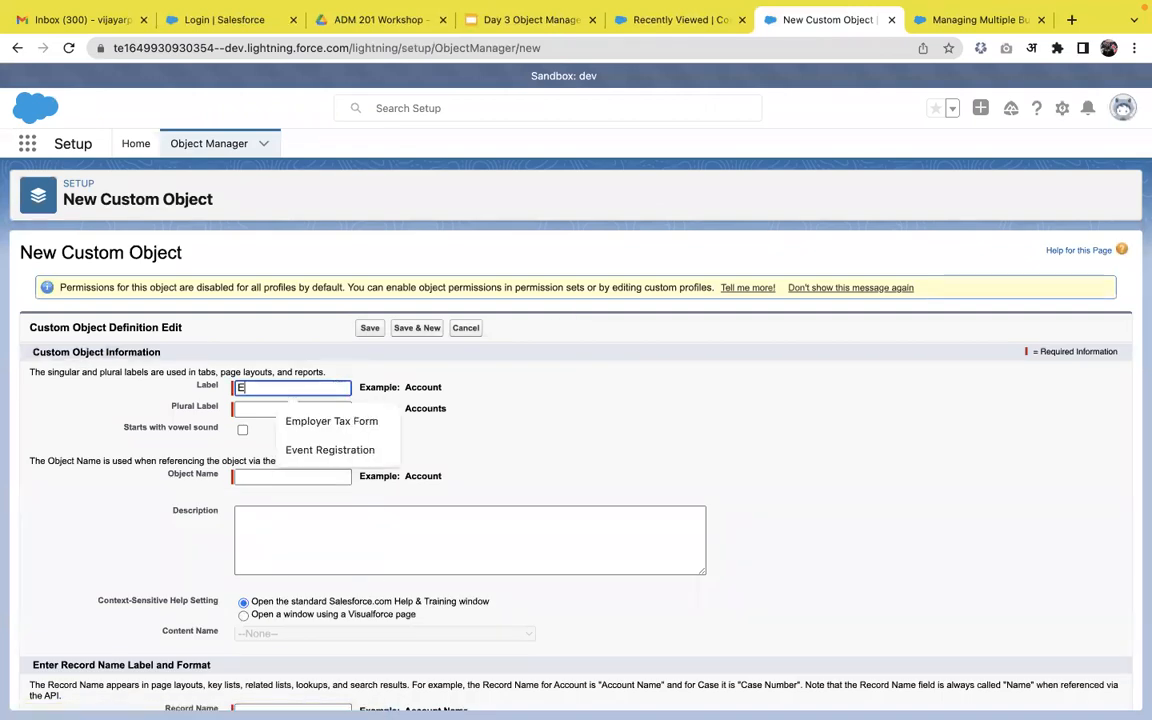
text(mployee)
key(Tab)
key(shift+Tab)
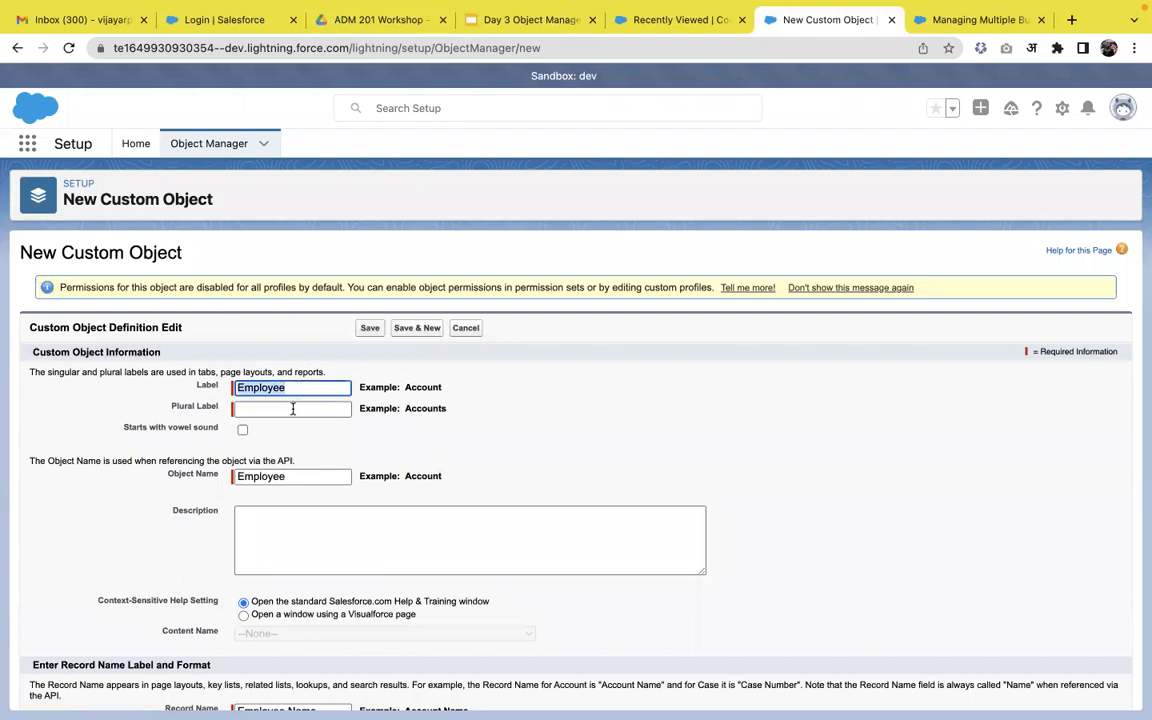
click(293, 409)
text(Employees)
Allow reports, activities, field history and Chatter groups, enable the custom tab wizard, and save Employee.
scroll(334, 431, down, 2)
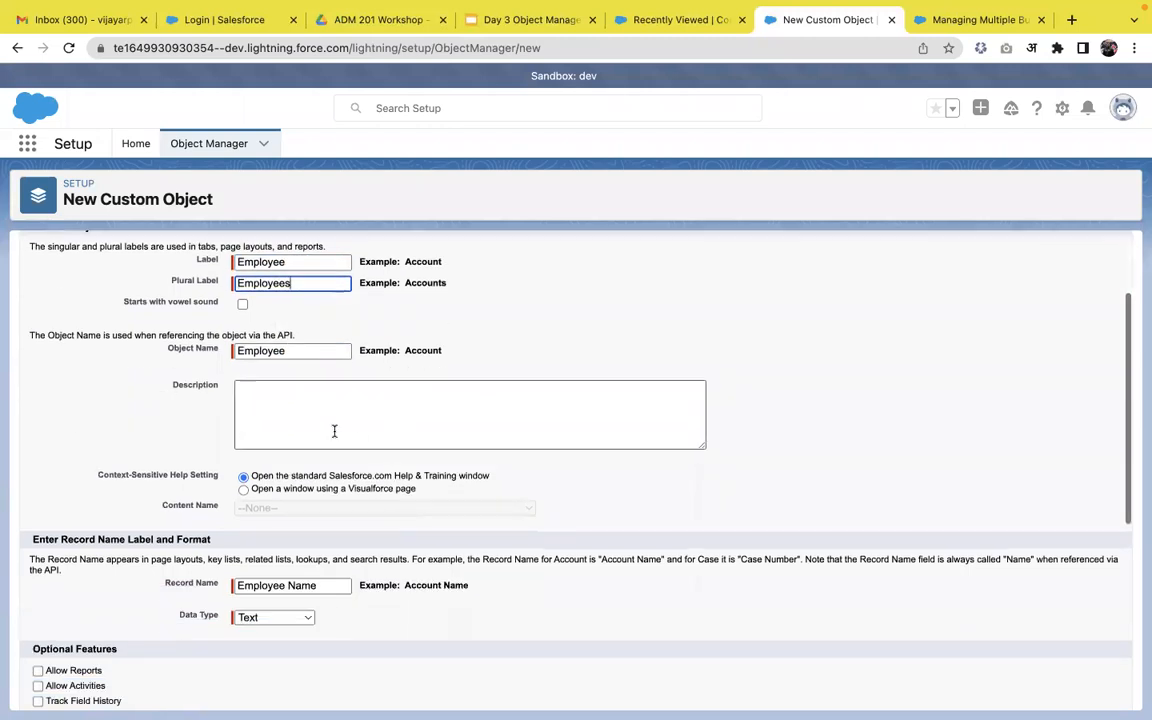
scroll(290, 460, down, 2)
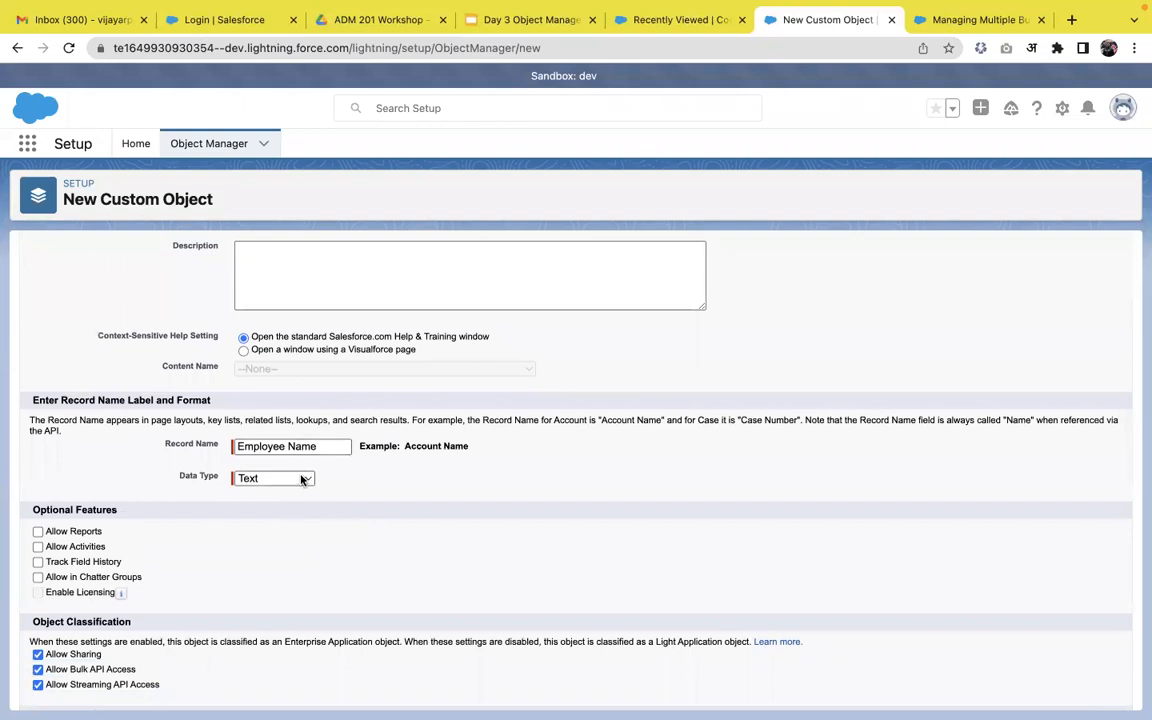
scroll(200, 440, down, 1)
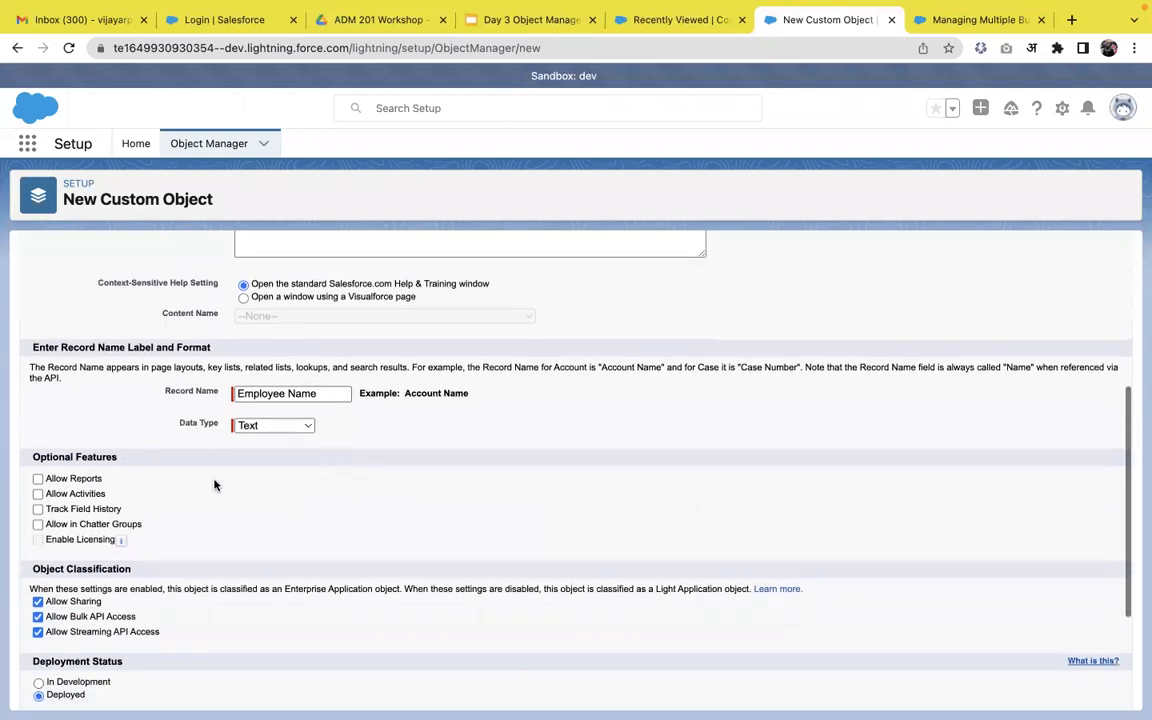
click(74, 481)
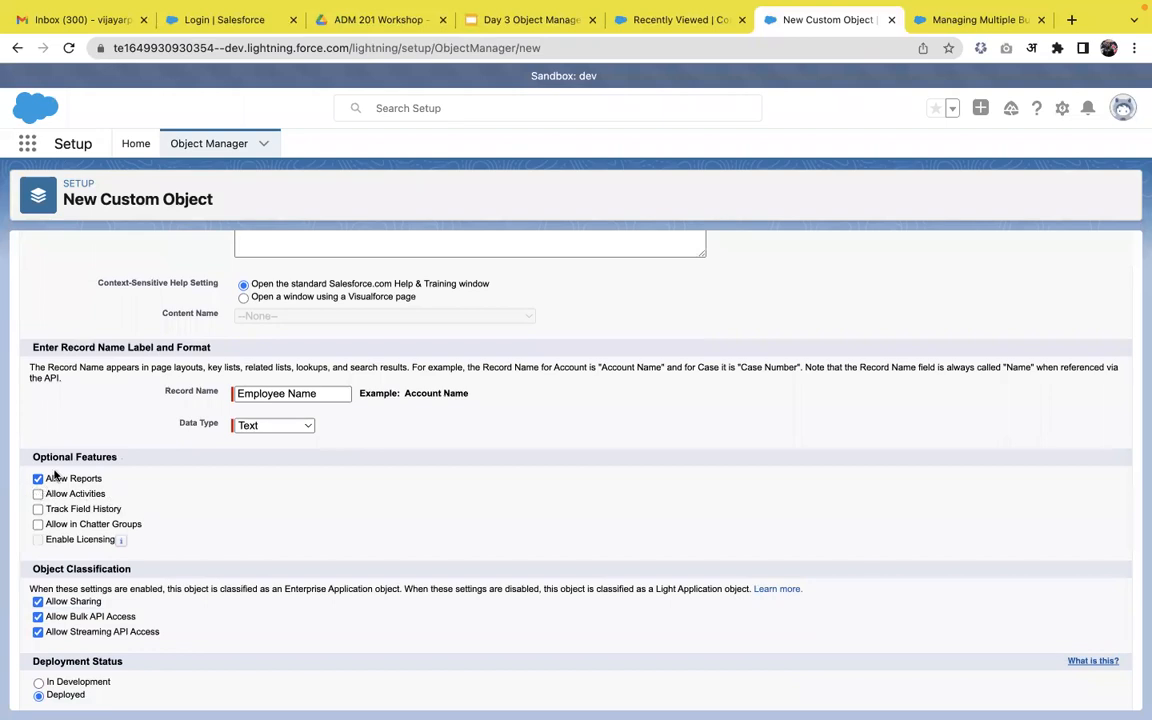
click(38, 495)
click(38, 510)
click(38, 525)
scroll(243, 577, down, 4)
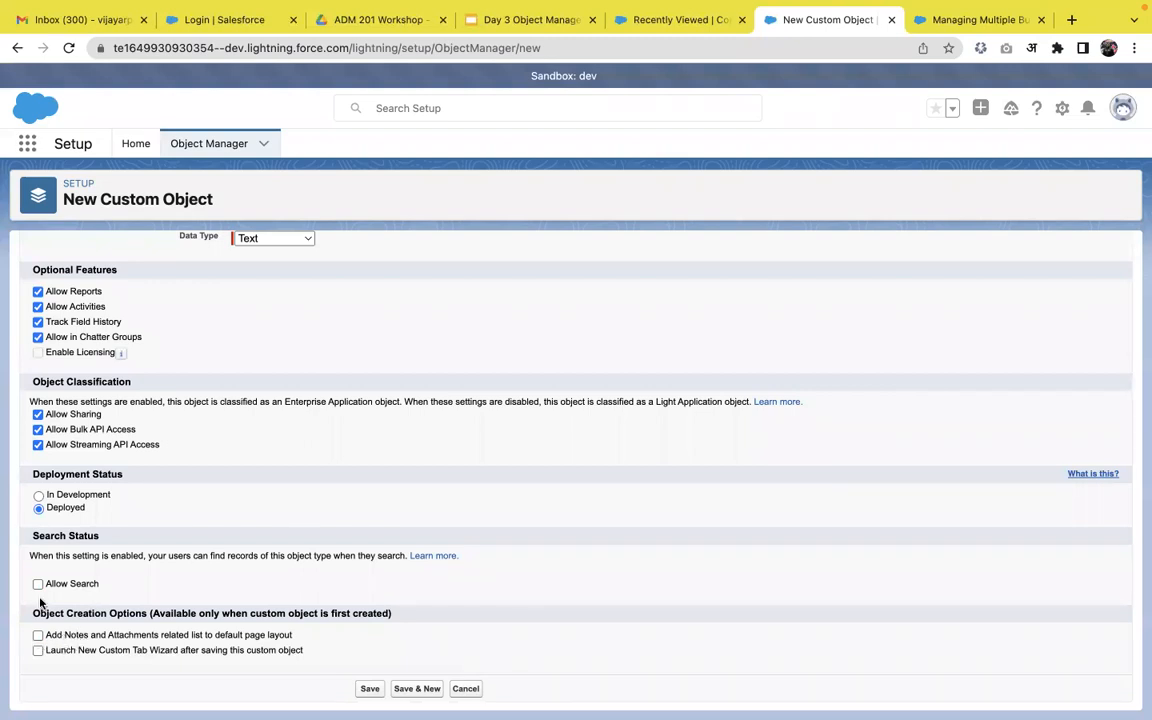
click(38, 651)
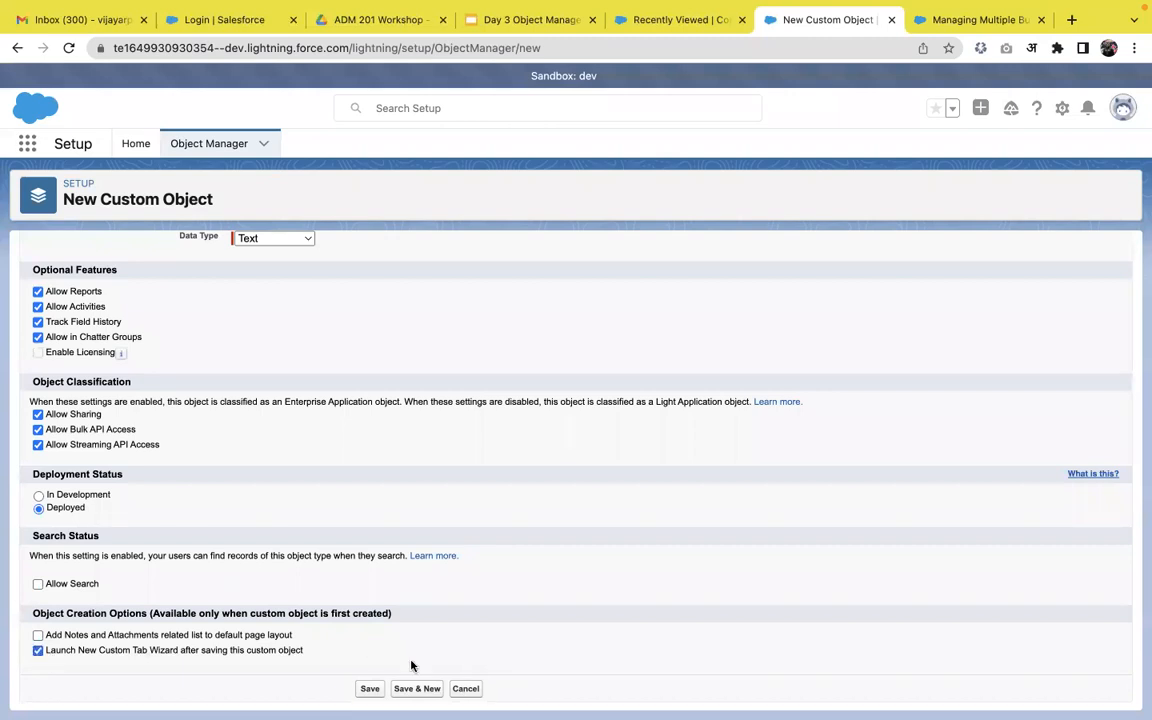
click(366, 691)
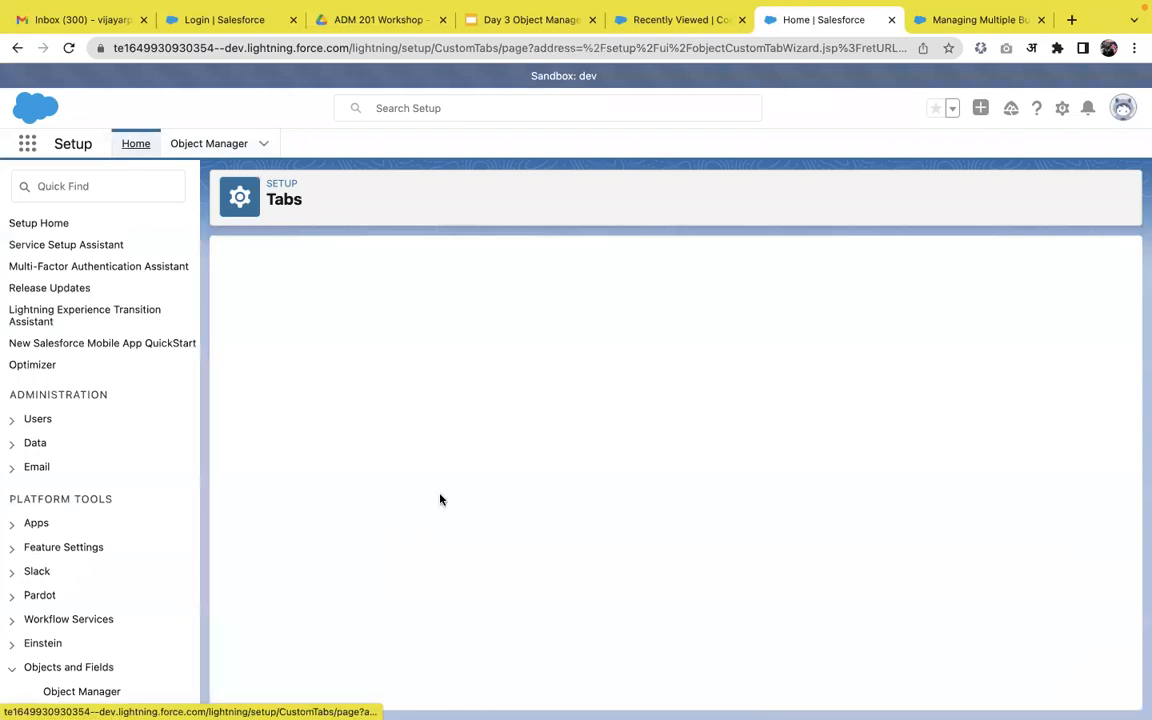
Give the Employee tab the Apple style and keep Default On visibility for all profiles.
click(530, 410)
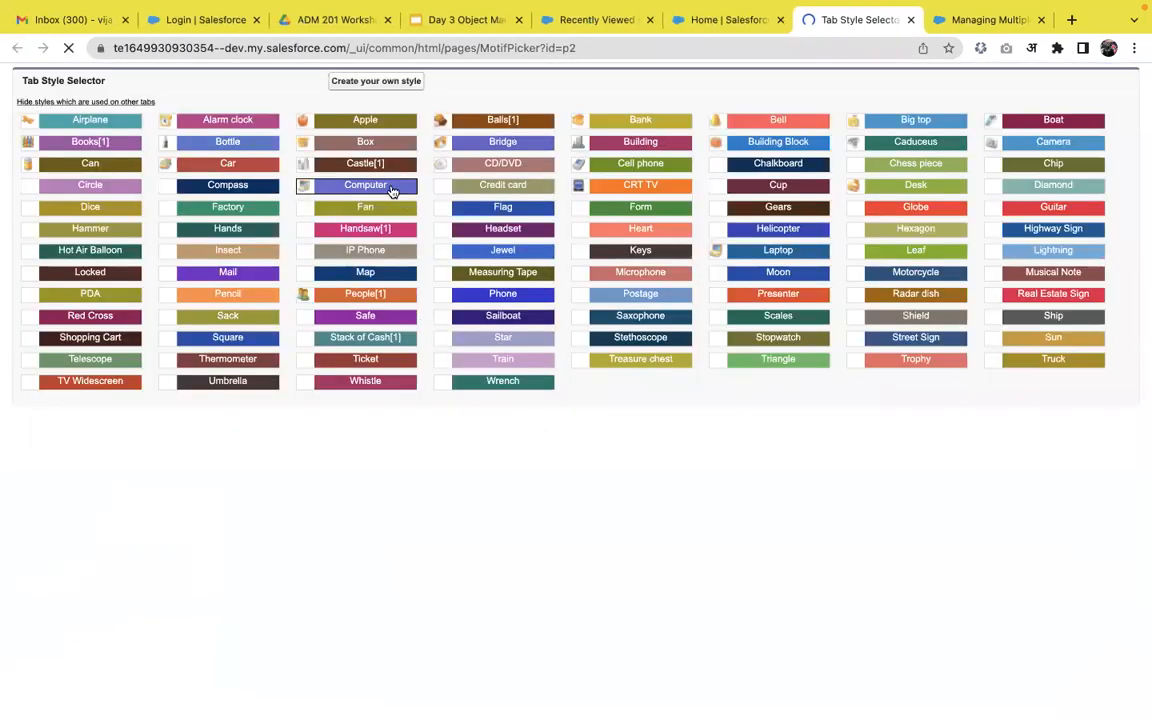
click(350, 118)
click(1074, 615)
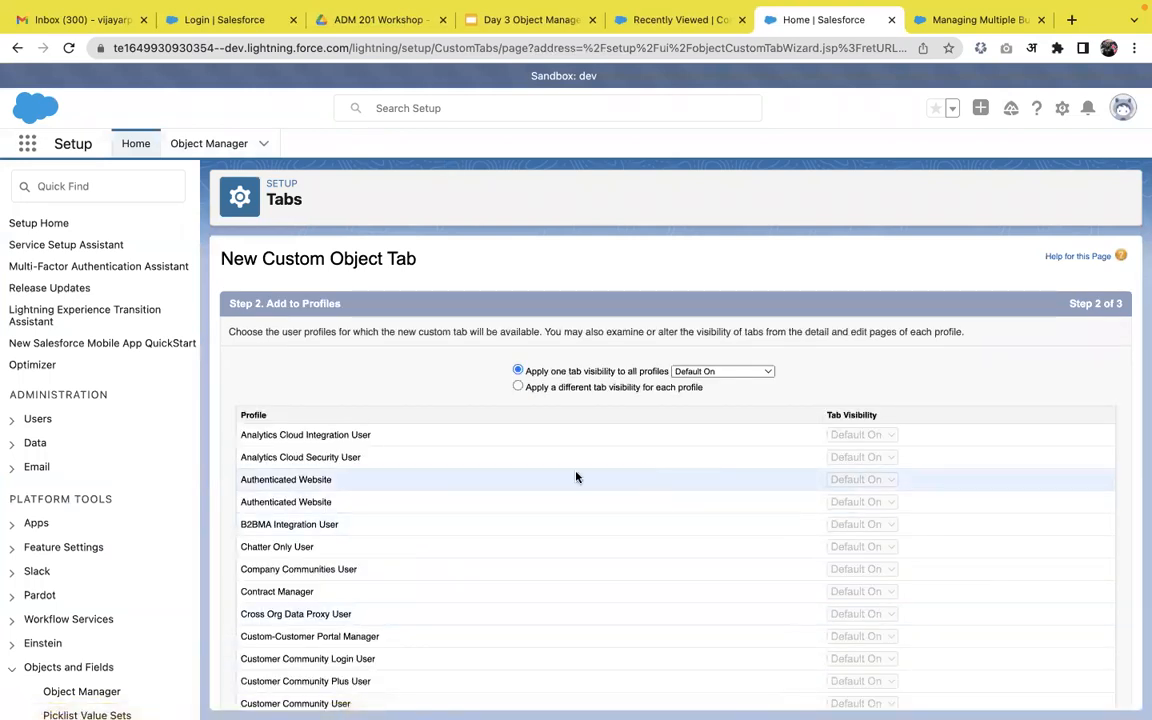
scroll(607, 473, down, 1)
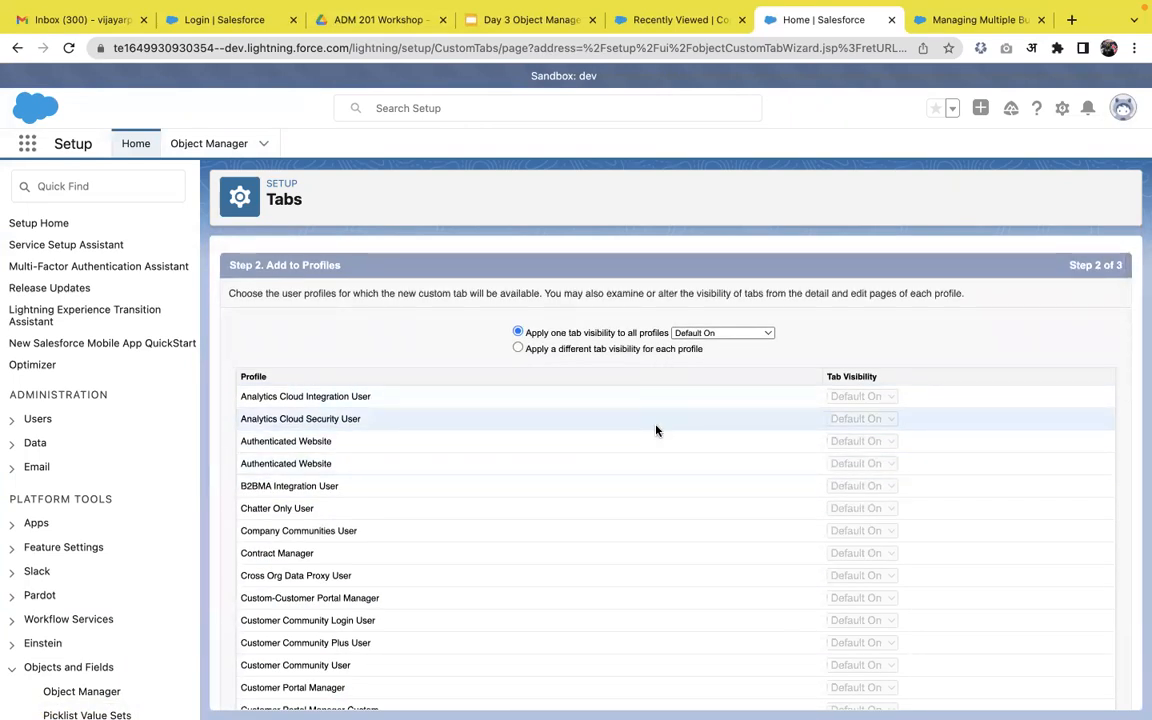
scroll(656, 430, down, 2)
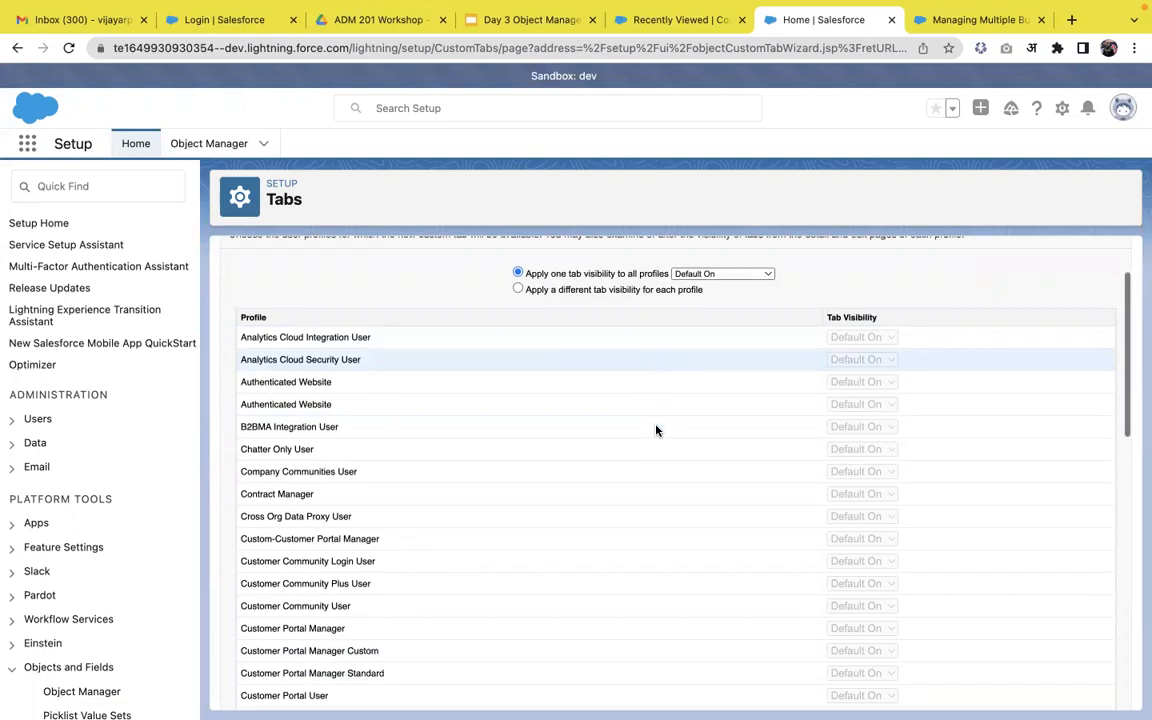
scroll(656, 430, down, 10)
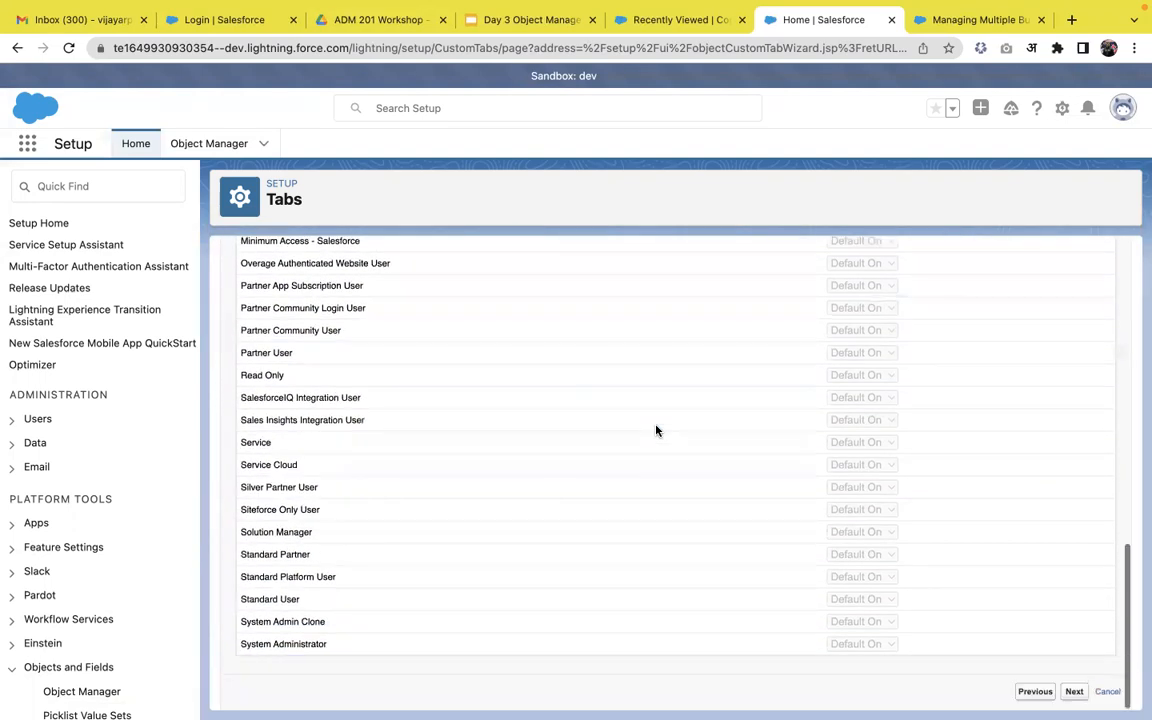
Exclude the Employee tab from every custom app and save the tab.
click(1074, 691)
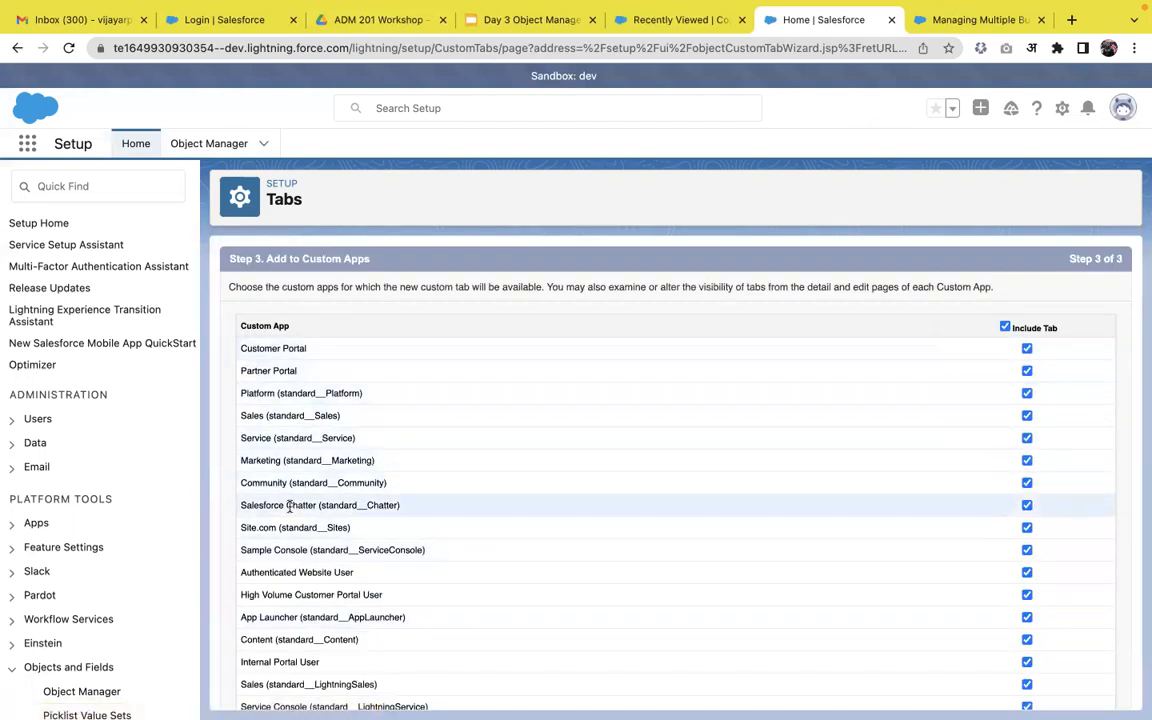
scroll(289, 507, down, 1)
scroll(289, 507, down, 1)
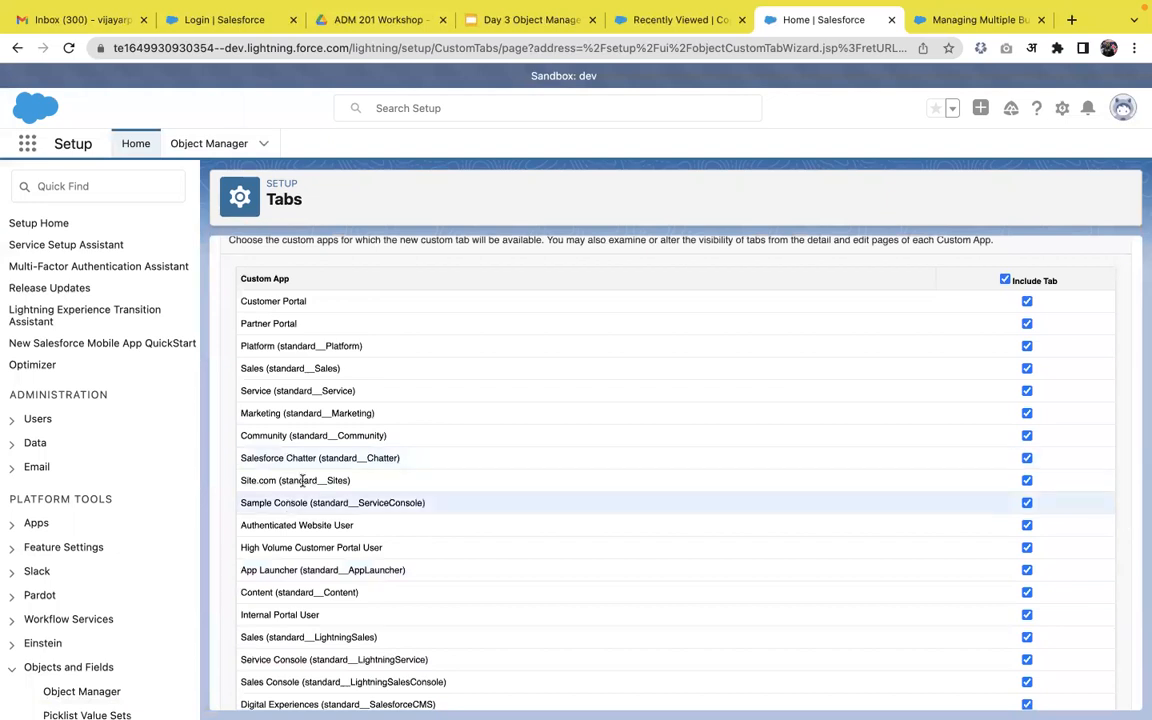
scroll(498, 553, down, 5)
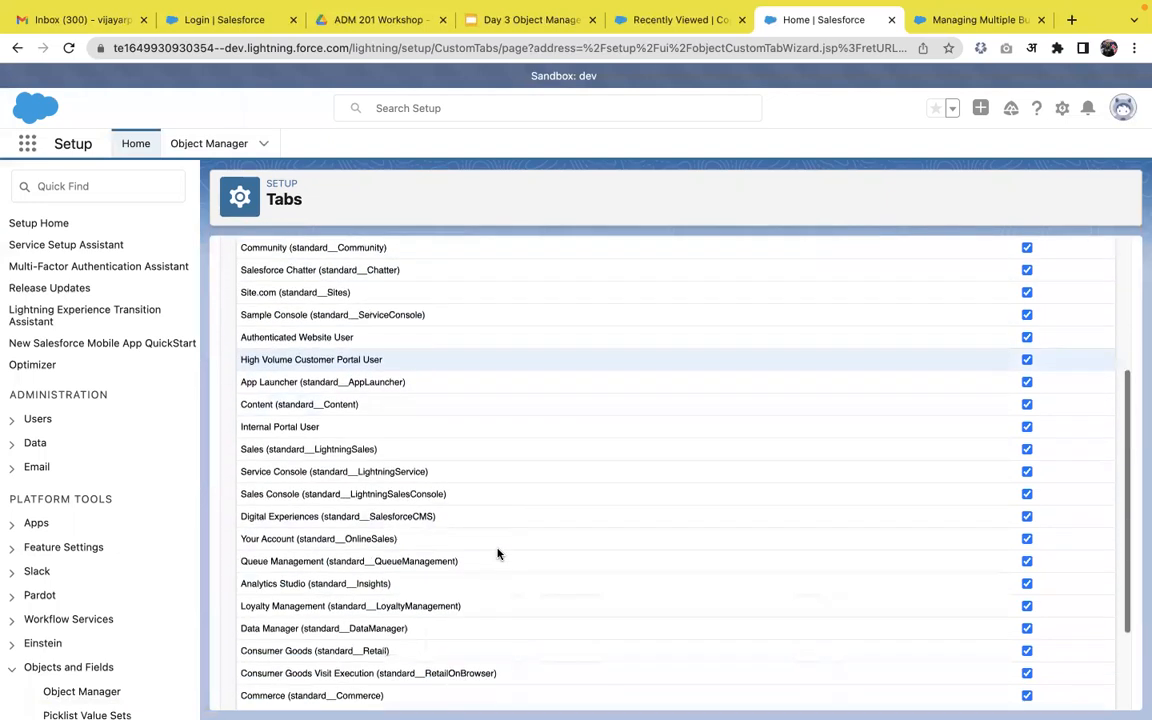
scroll(498, 553, up, 5)
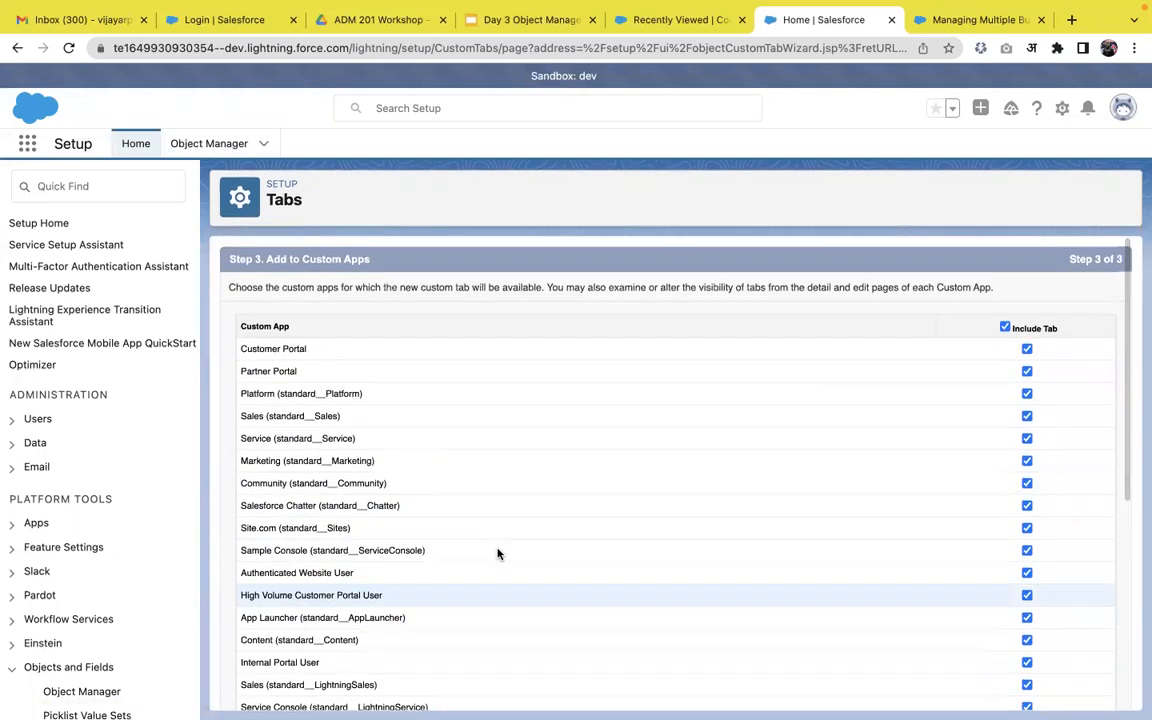
click(1004, 328)
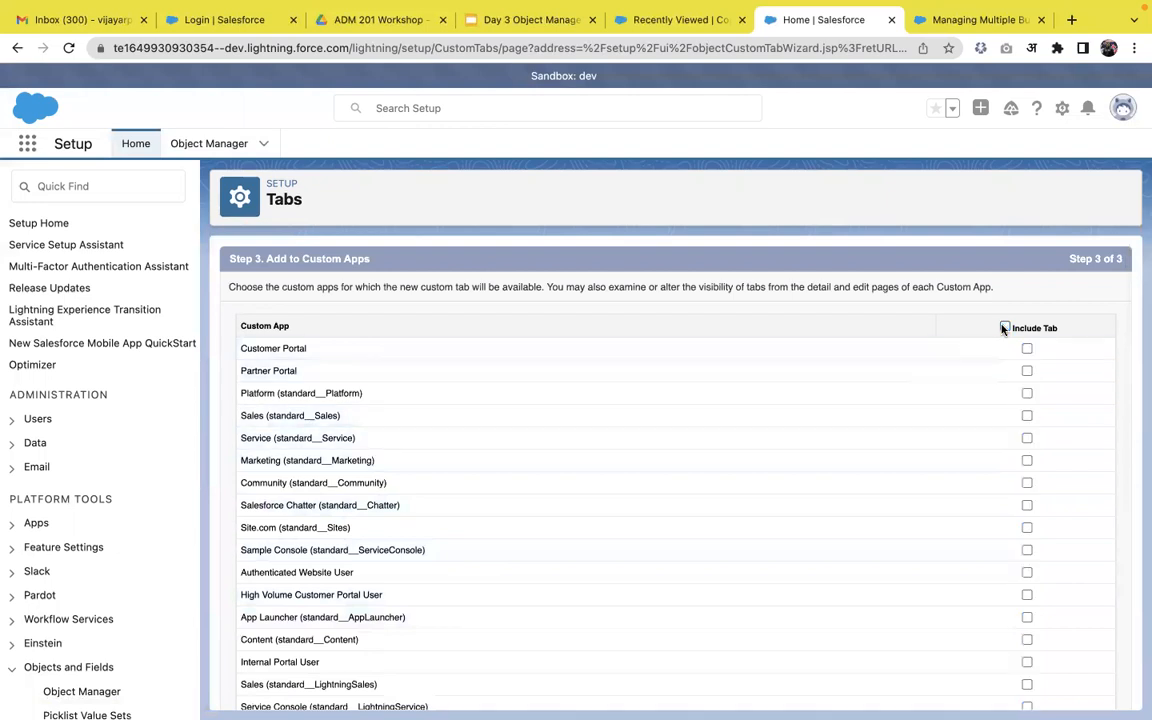
scroll(990, 420, down, 5)
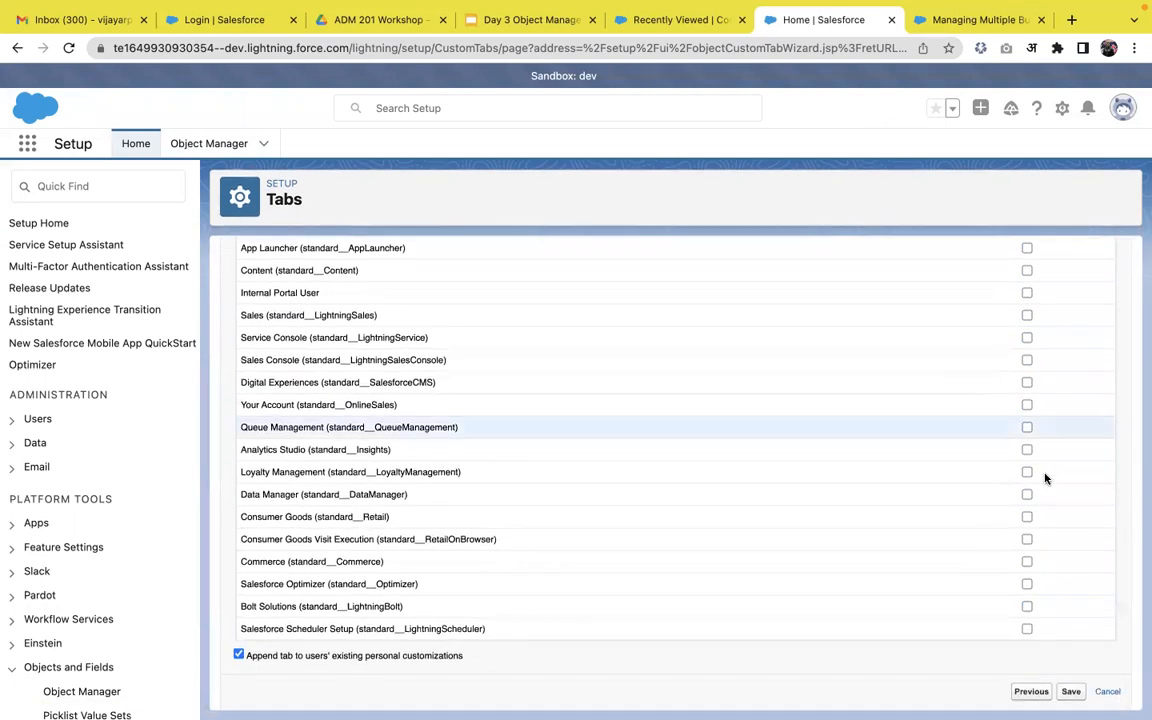
click(1071, 691)
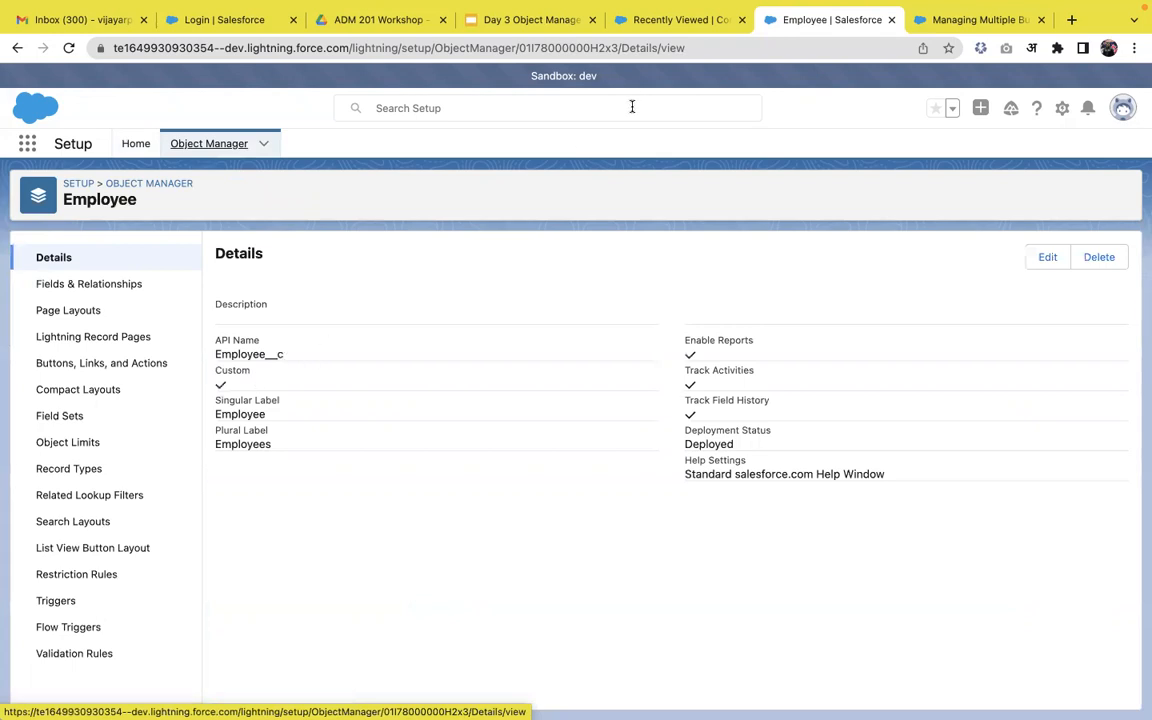
Return to the Sales app's Contacts list and bring up the App Launcher search.
click(680, 20)
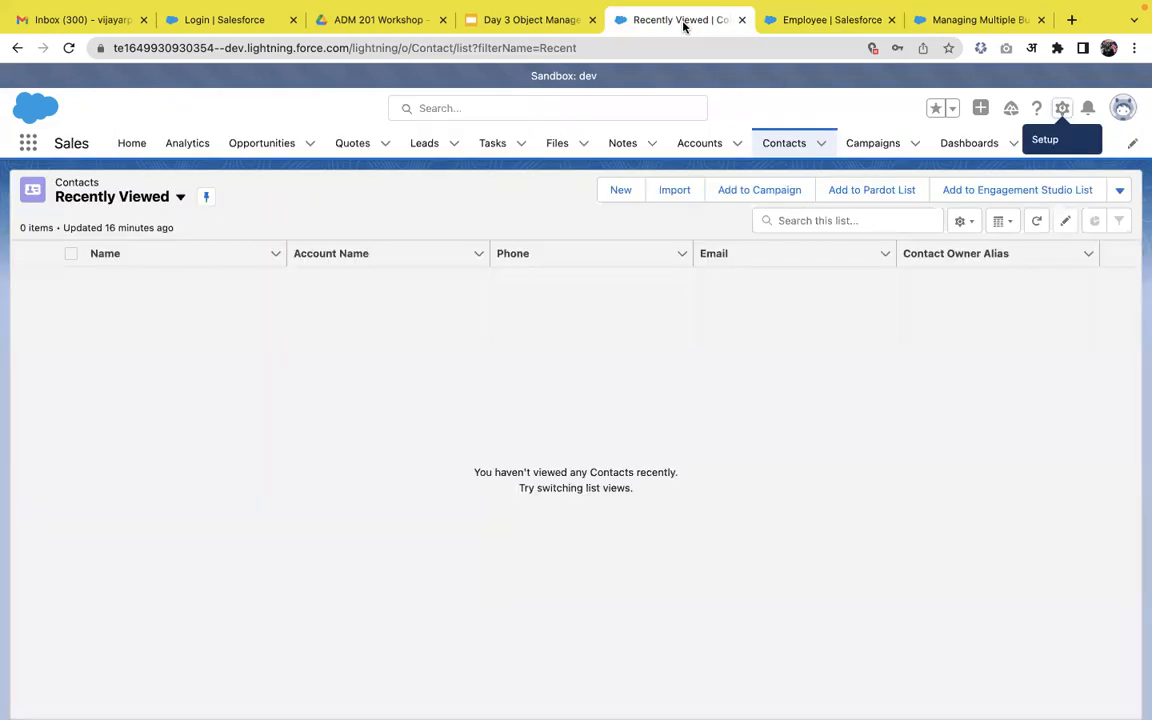
click(24, 145)
Open Employees via App Launcher search 'empl', then view Employee's Fields & Relationships in Setup.
text(empl)
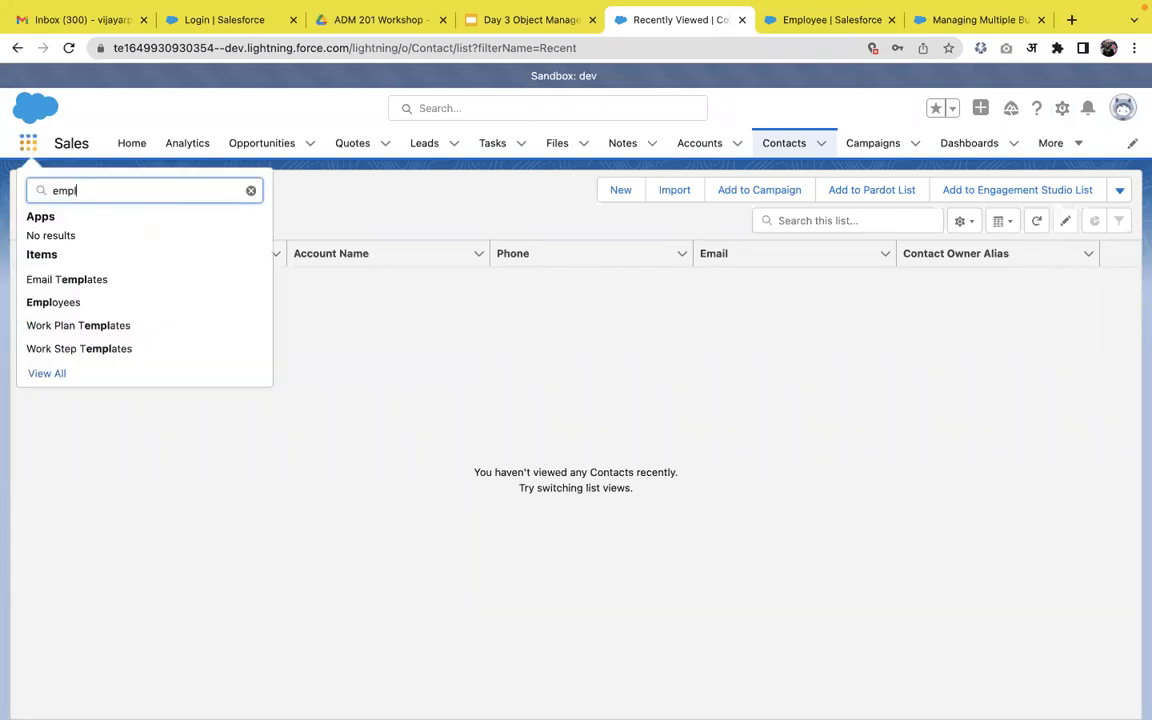
click(42, 302)
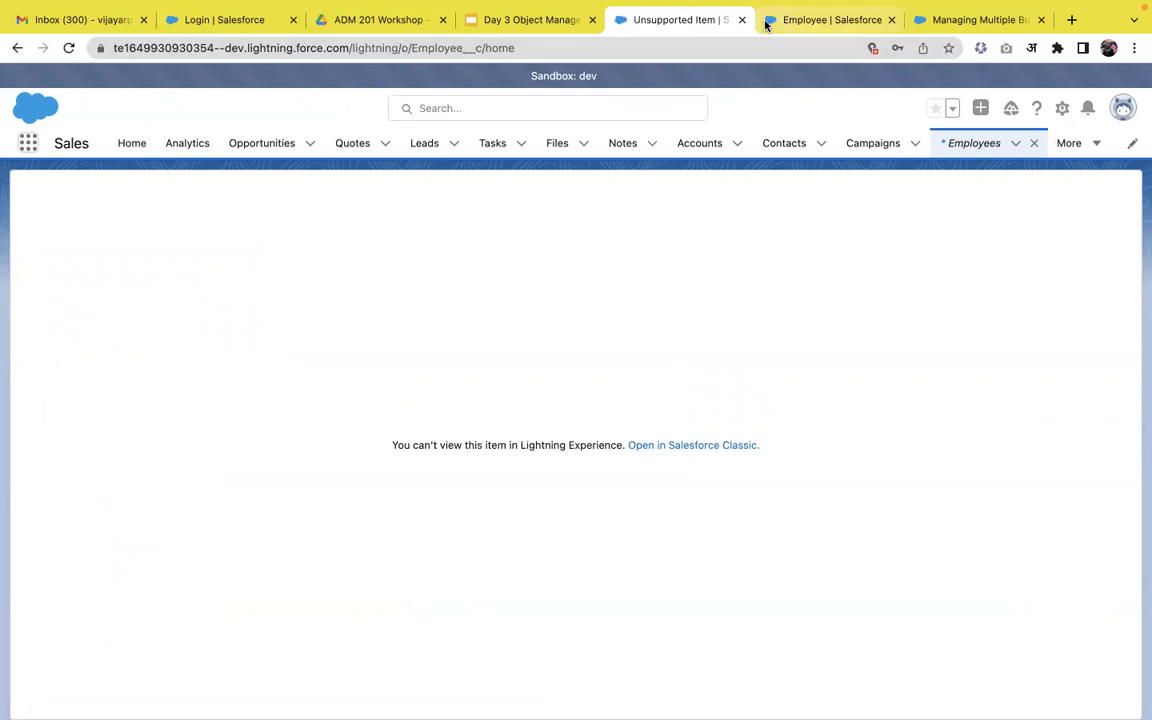
click(828, 20)
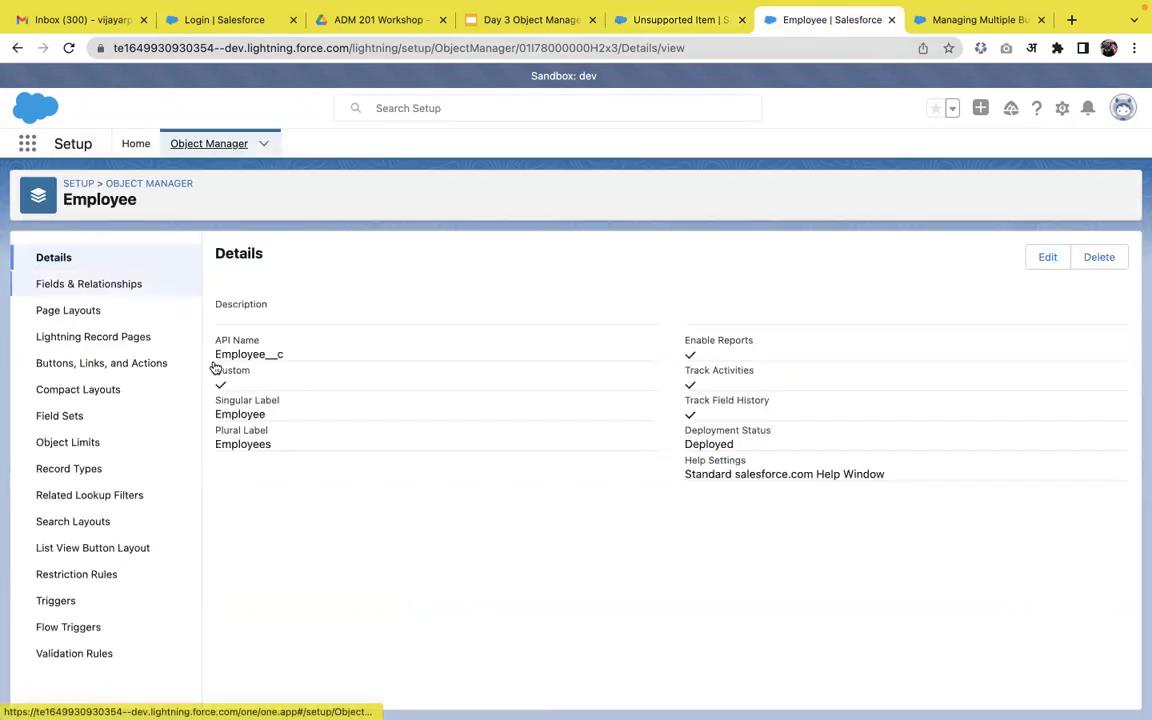
click(131, 288)
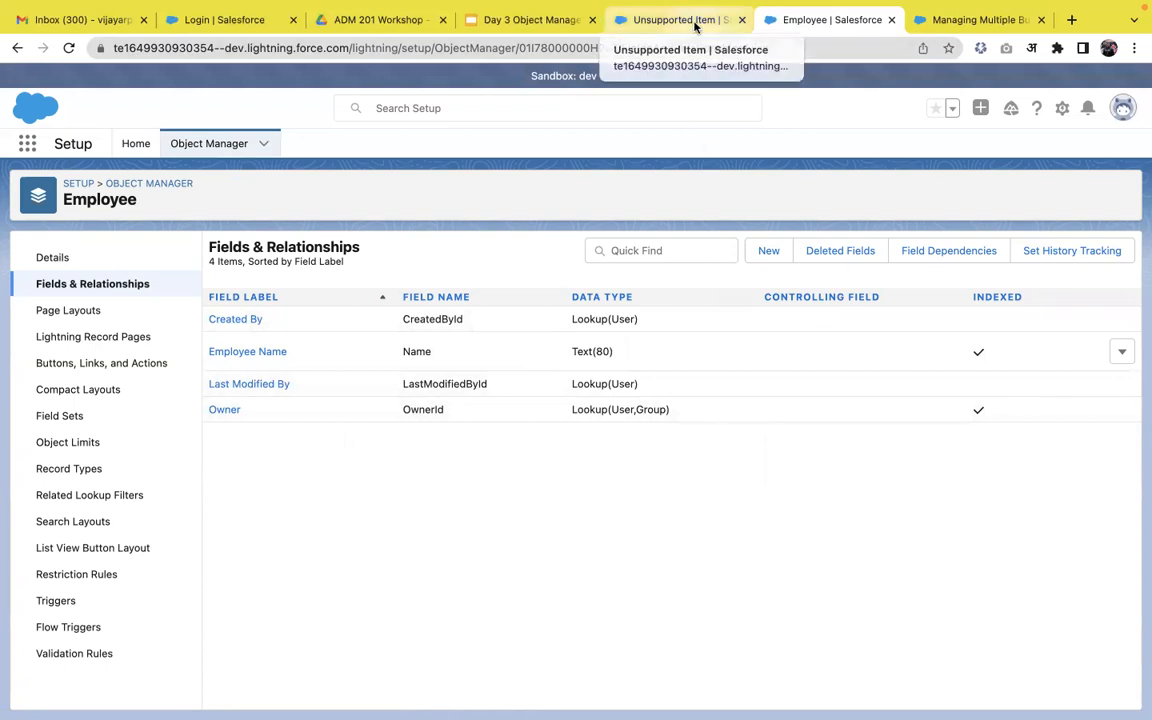
From Object Manager, start a new custom object labelled Skill with plural Skills.
click(200, 145)
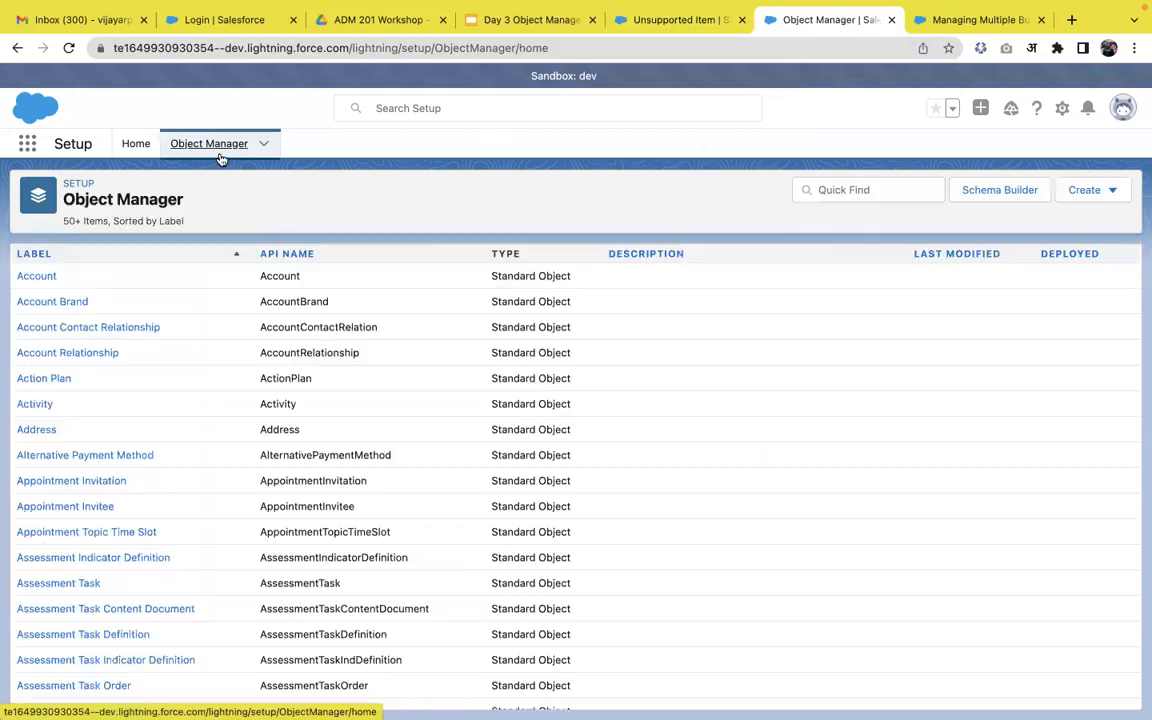
click(1082, 192)
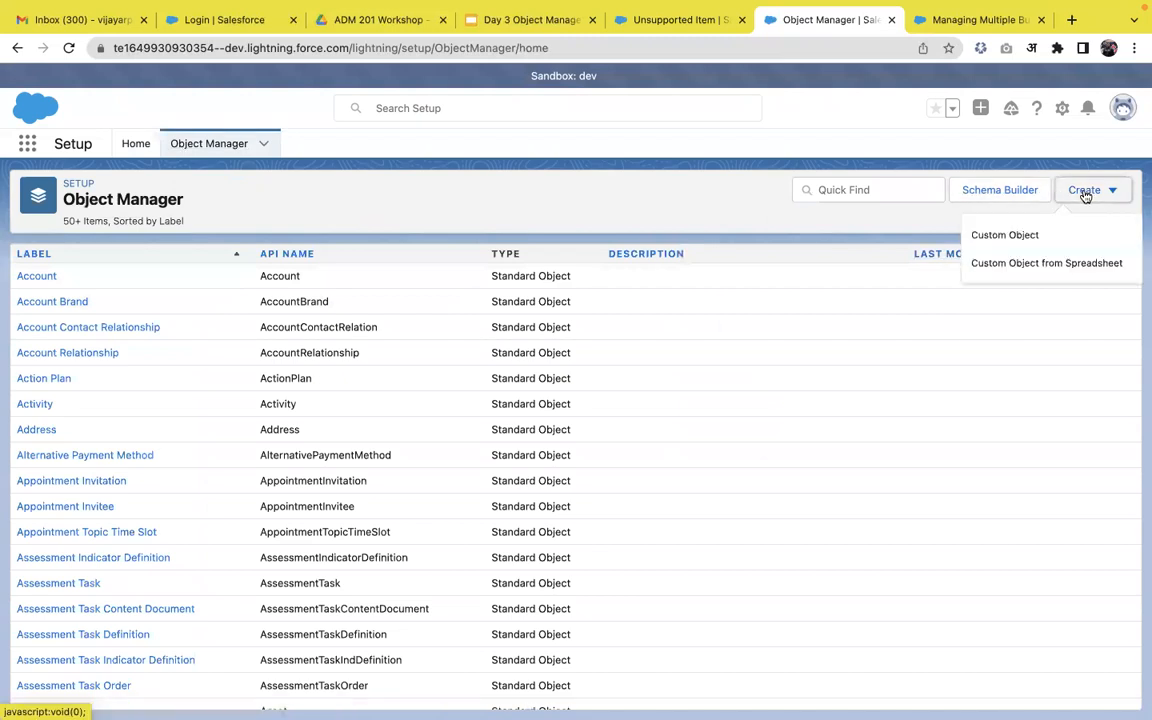
click(1034, 237)
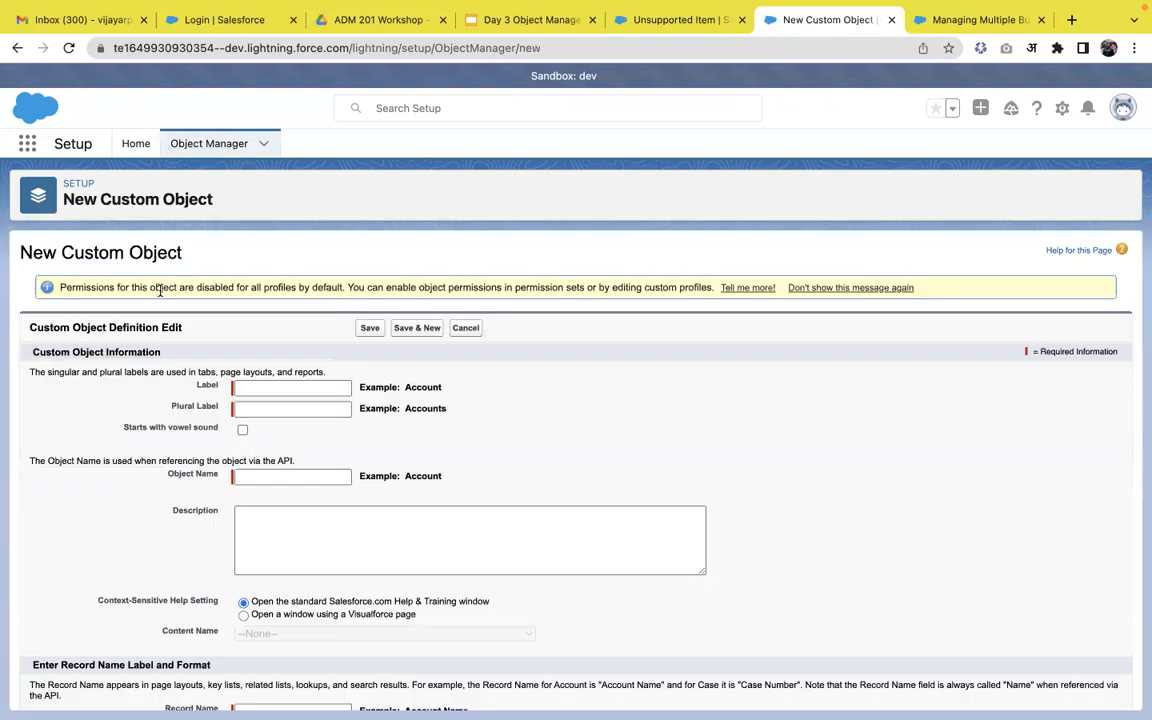
text(Skill)
click(414, 394)
click(292, 408)
text(Ski)
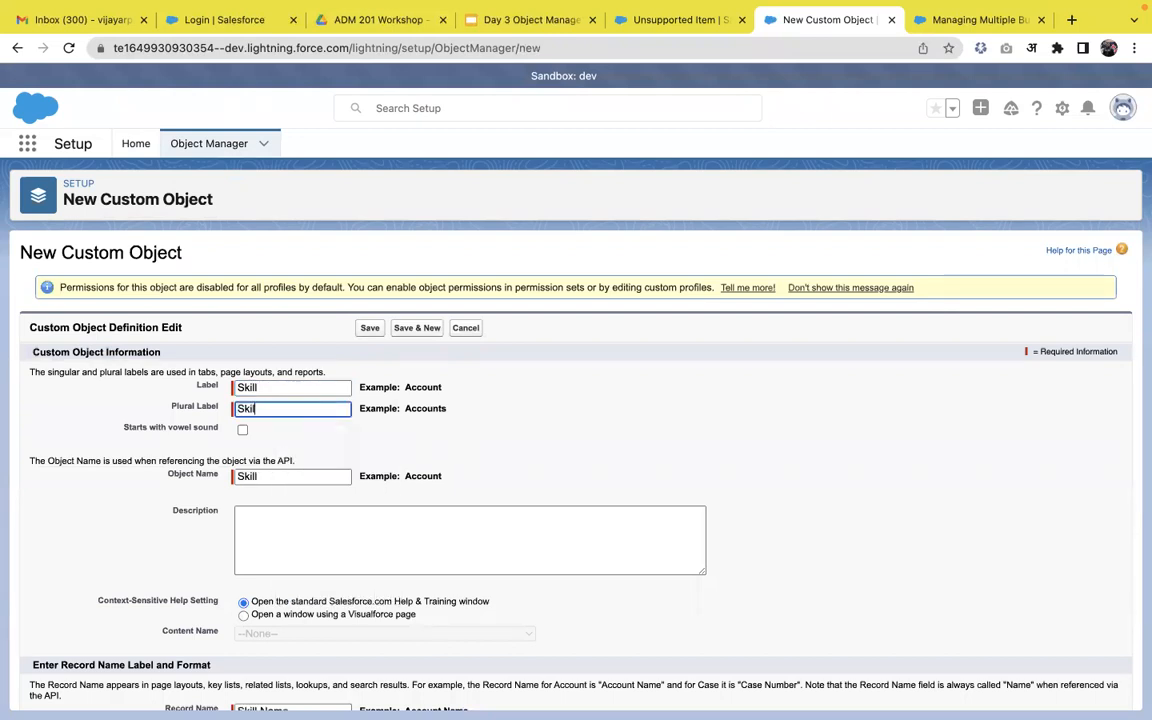
text(lls)
Enable the custom tab wizard and save the Skill object.
scroll(339, 418, down, 5)
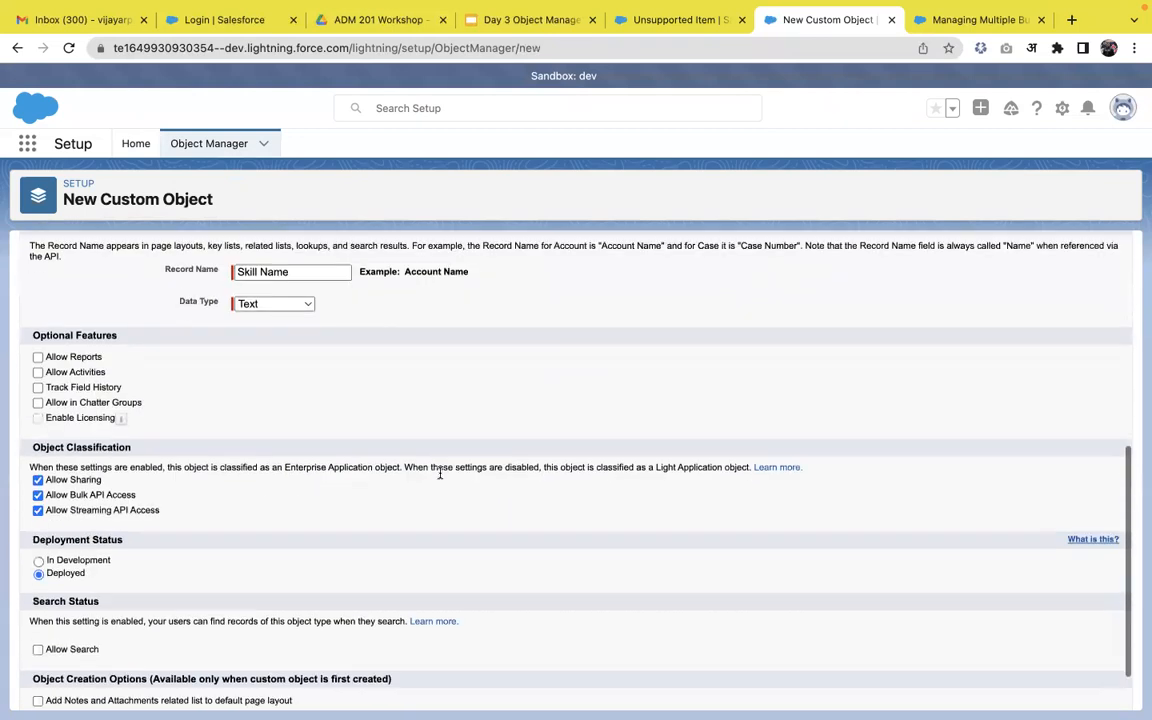
scroll(203, 342, down, 2)
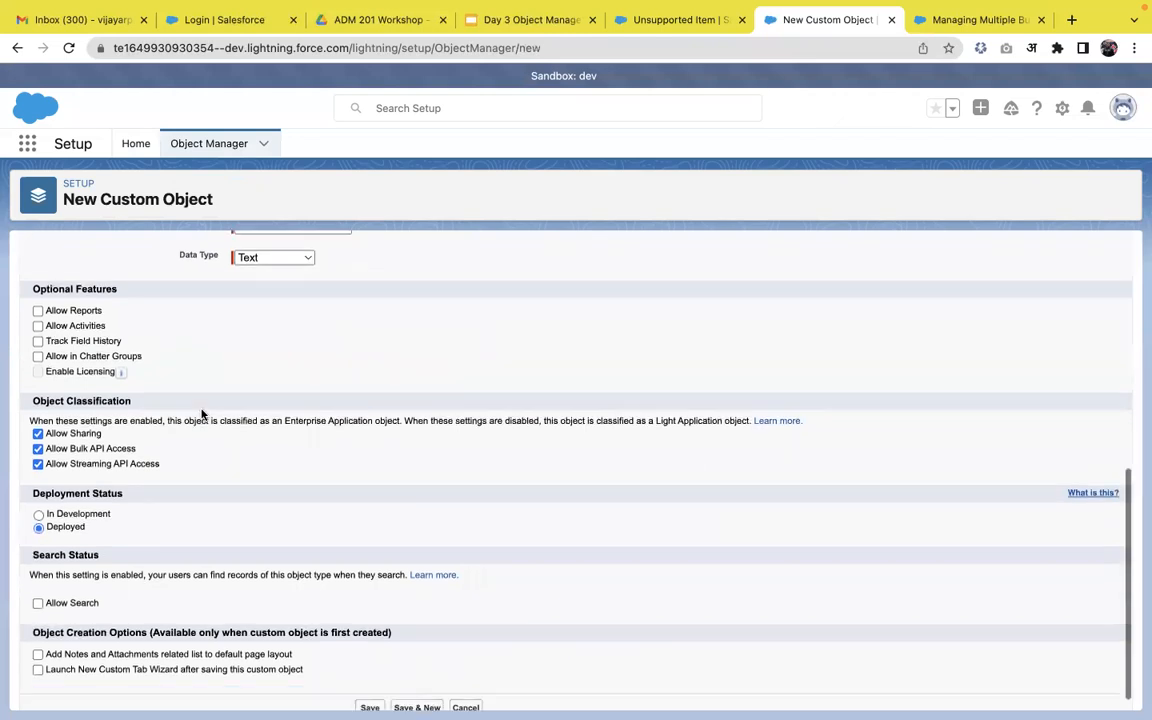
click(58, 650)
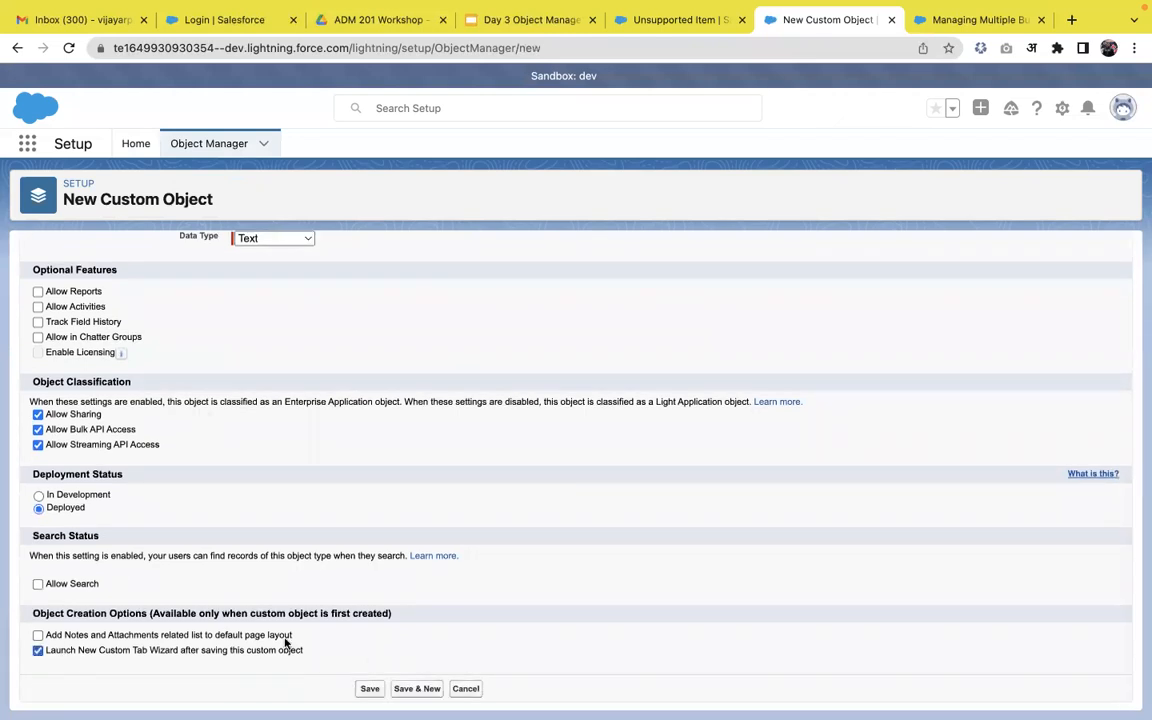
click(364, 687)
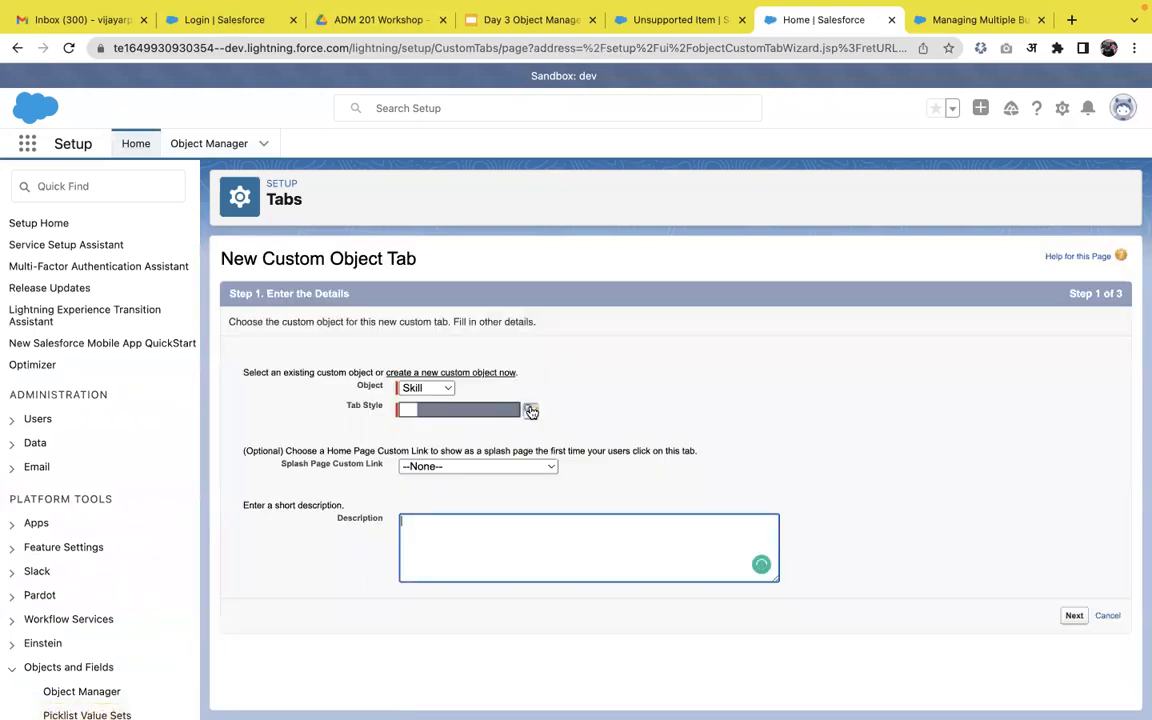
Create the Skill tab with CD/DVD style, Default On for all profiles, and no custom apps.
click(530, 410)
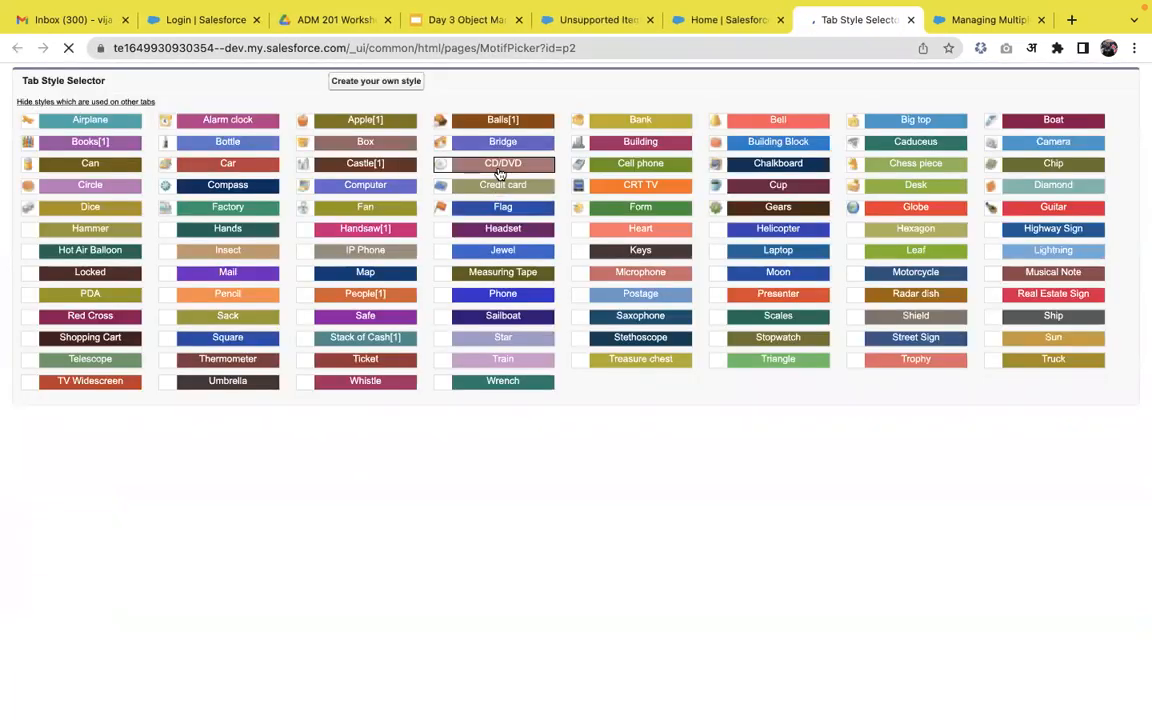
click(502, 163)
click(1076, 617)
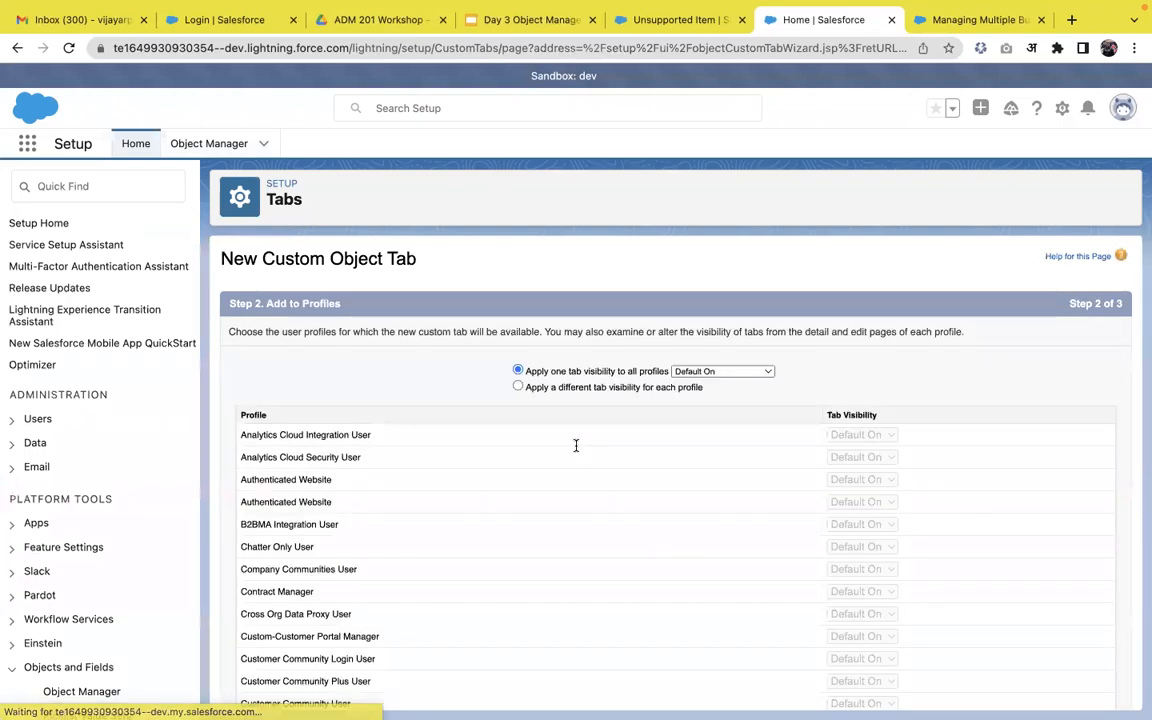
scroll(1097, 613, down, 10)
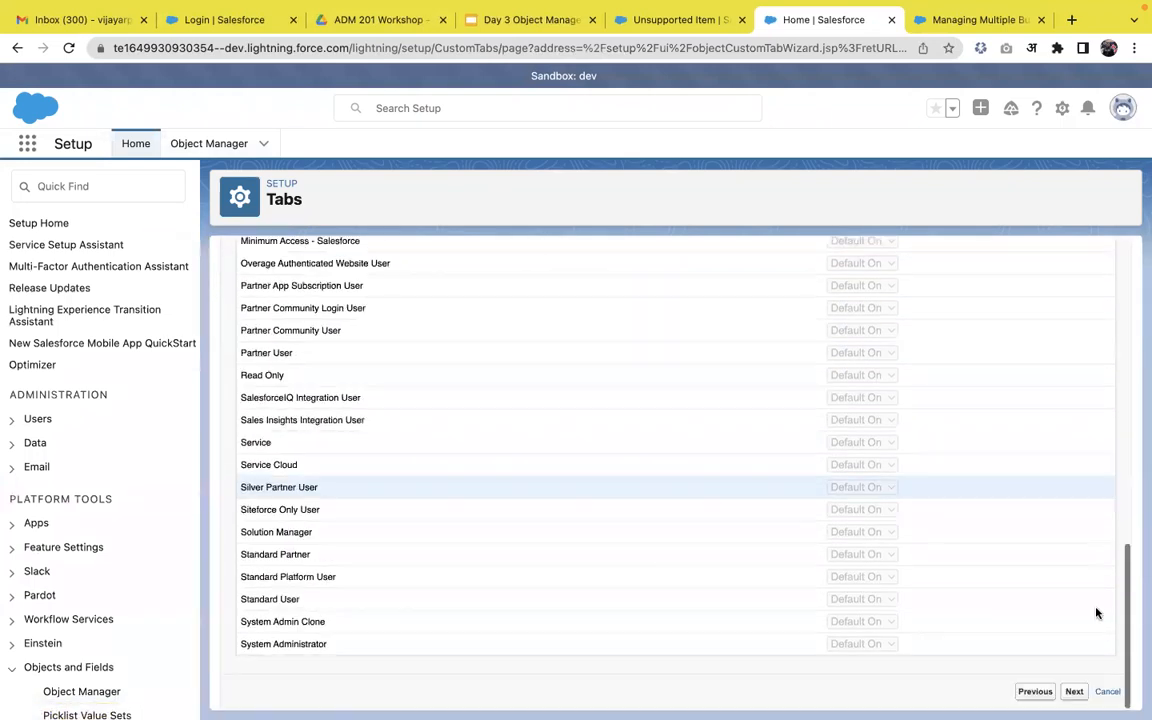
click(1074, 691)
click(1005, 326)
scroll(1025, 500, down, 5)
click(1070, 691)
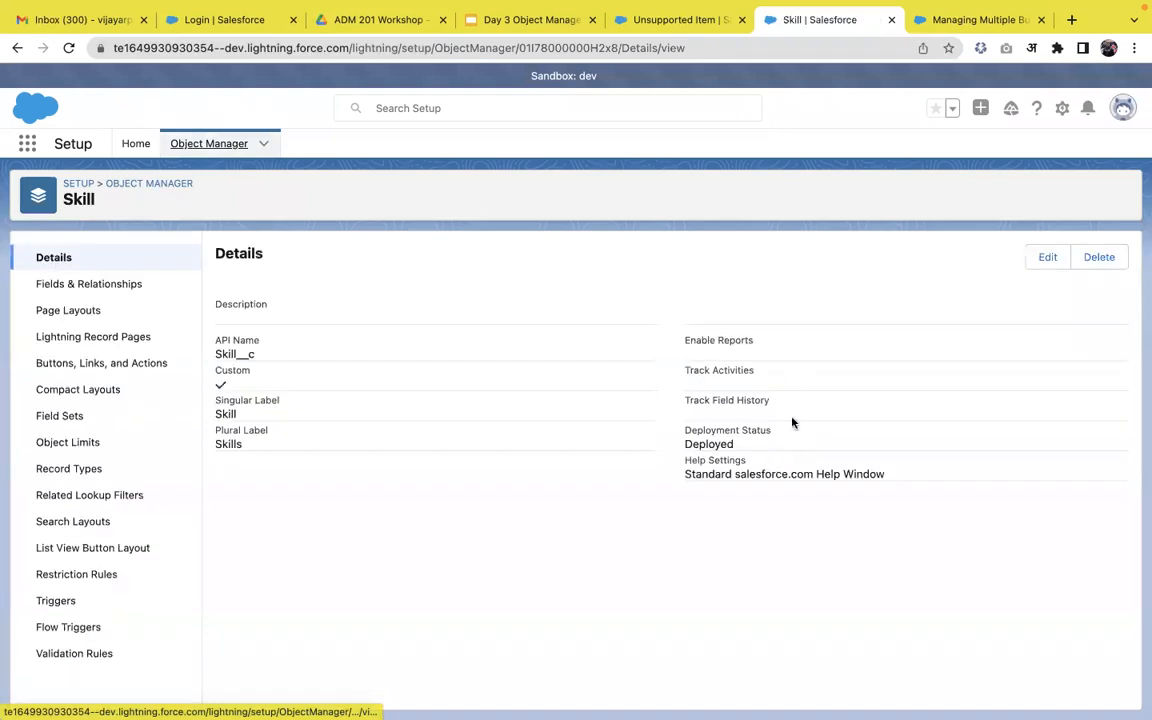
Return to the Employees page and reload it so the new Skills tab becomes available.
click(670, 19)
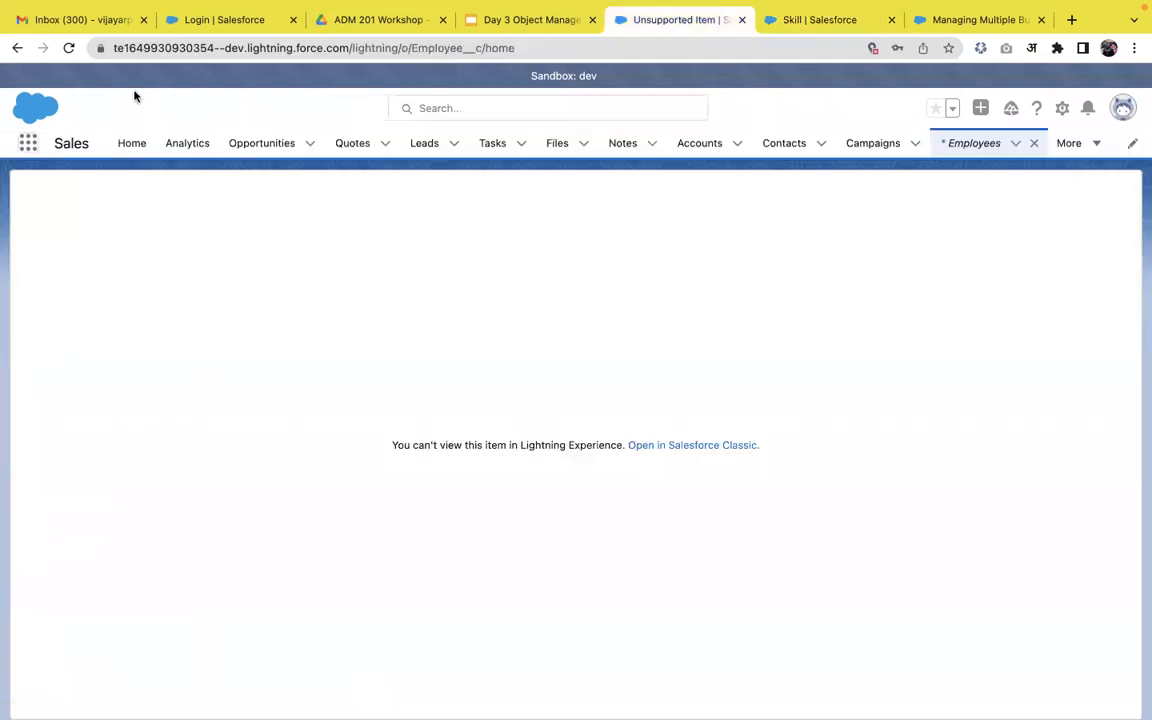
click(28, 143)
text(sk)
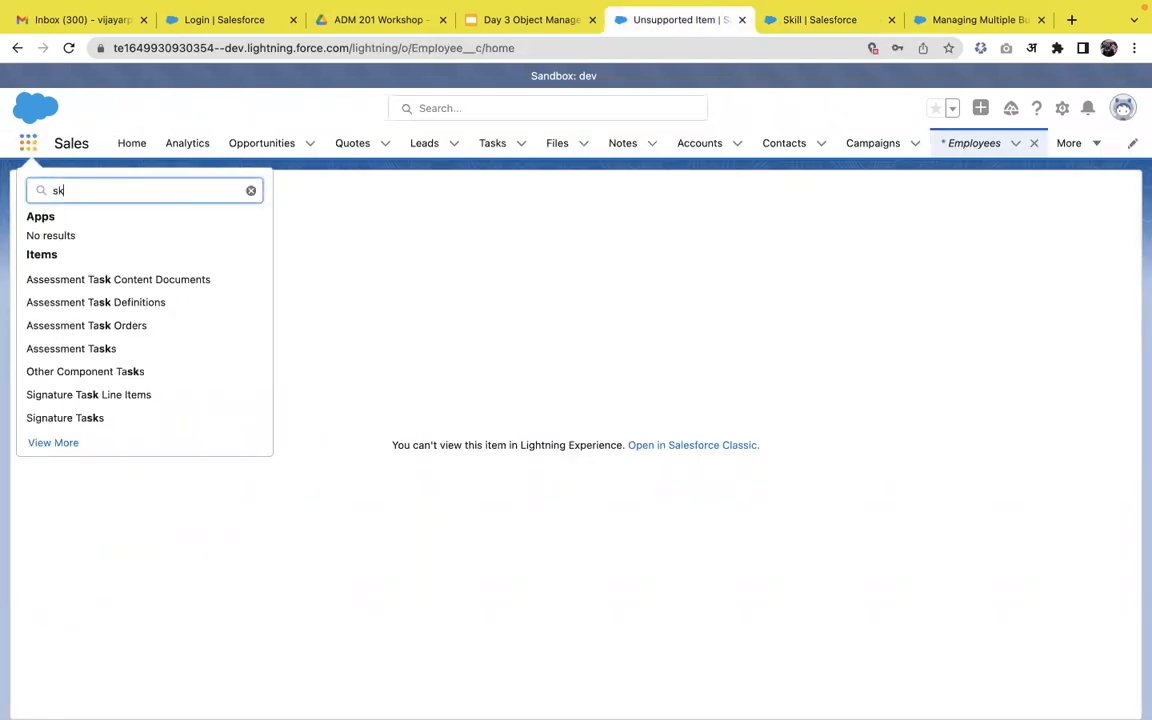
text(ill)
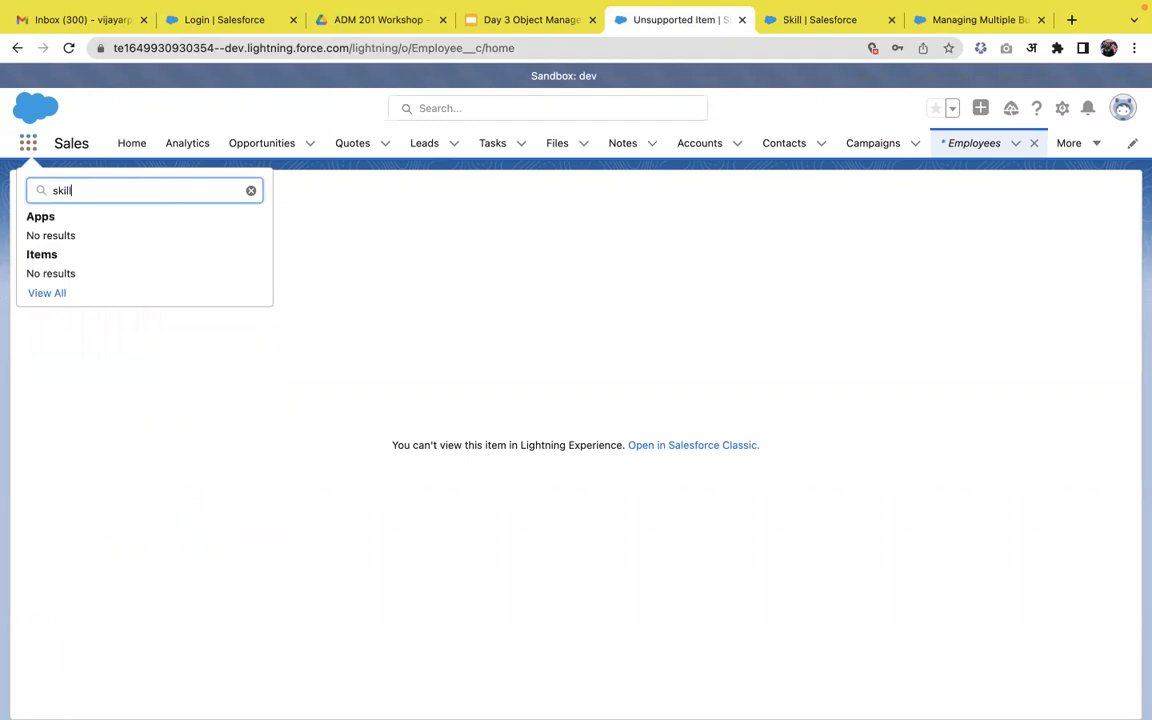
key(BackSpace)
key(BackSpace)
key(BackSpace)
key(BackSpace)
key(BackSpace)
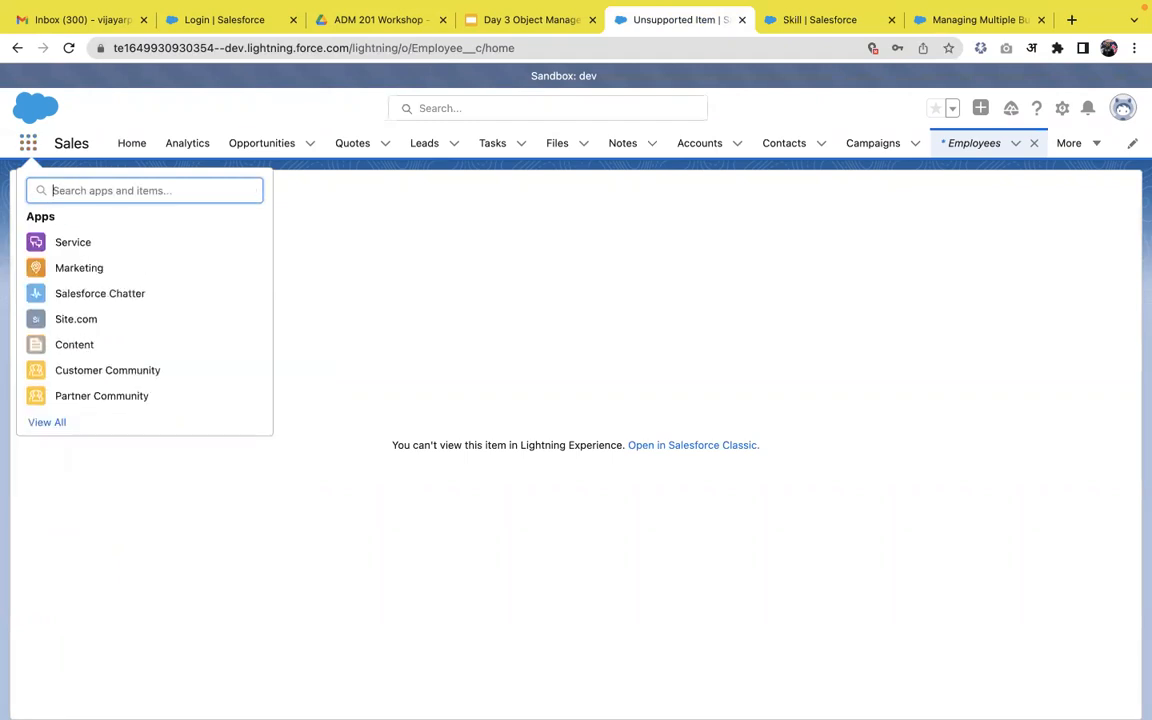
click(277, 260)
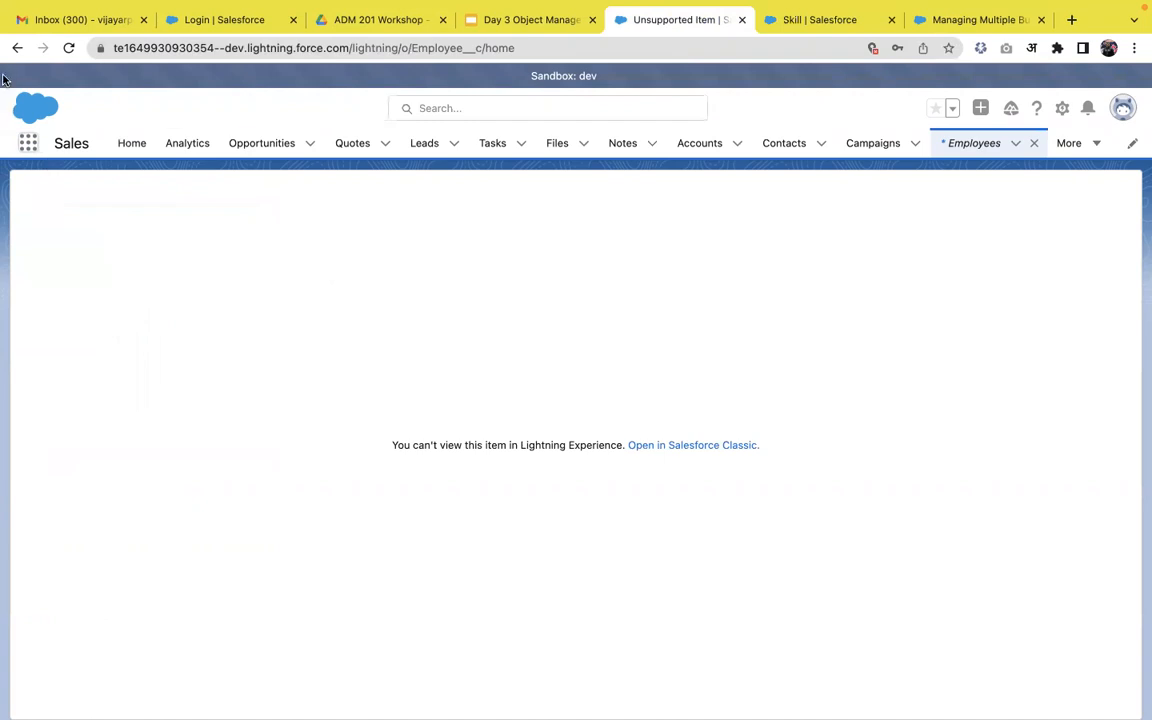
click(66, 47)
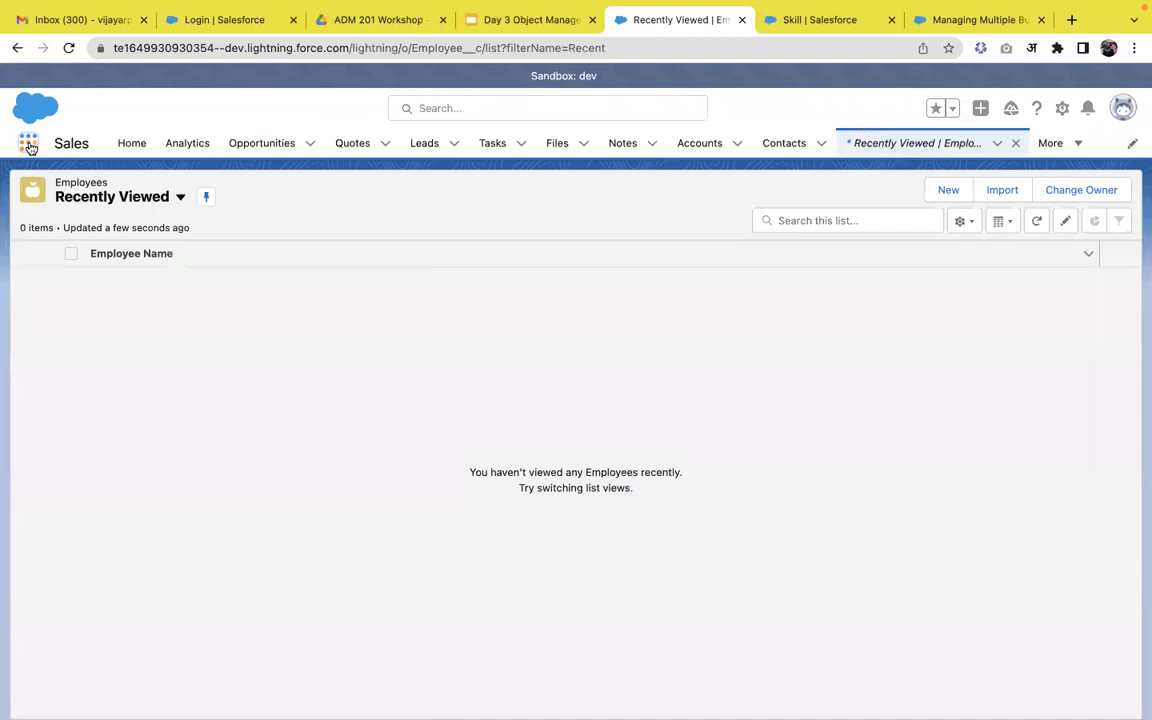
Search the App Launcher for 'ski' and open the Skills list.
click(29, 143)
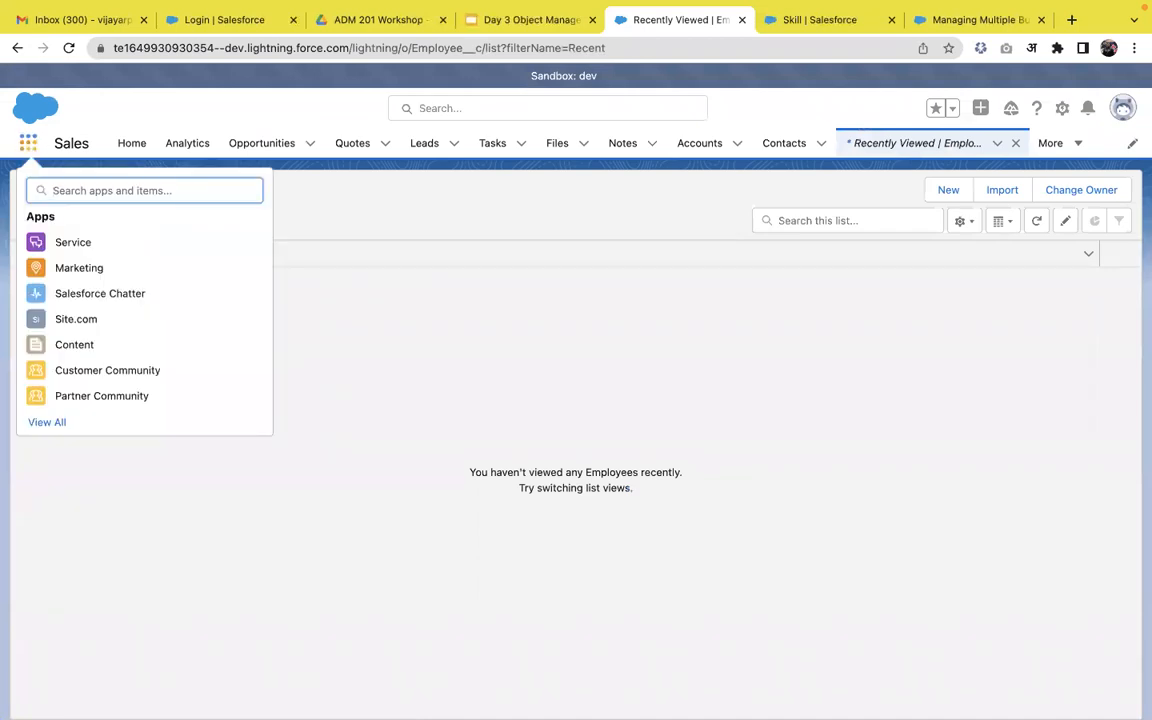
click(29, 143)
text(skl)
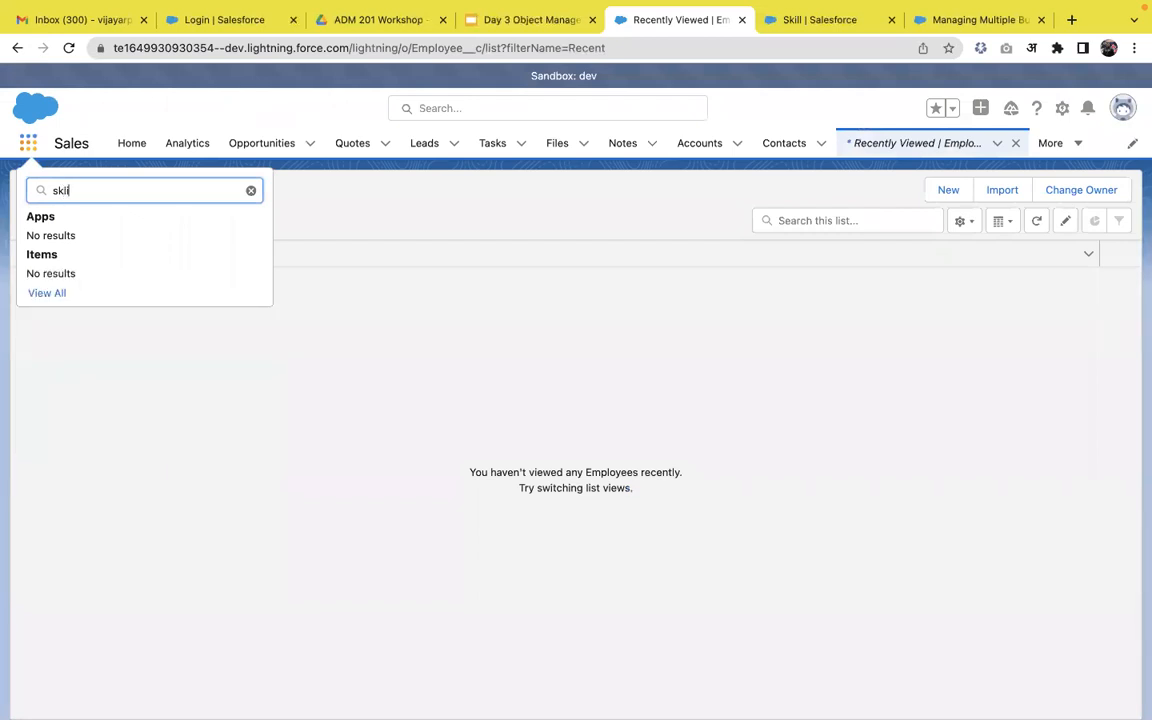
key(BackSpace)
text(i)
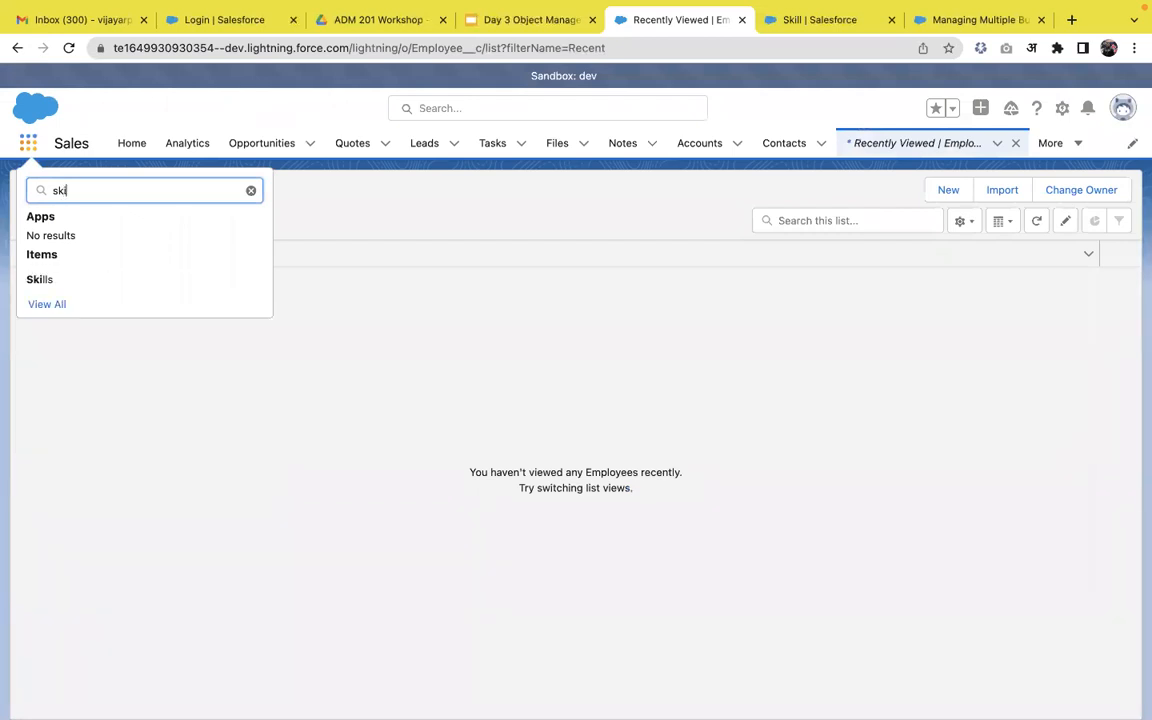
click(36, 280)
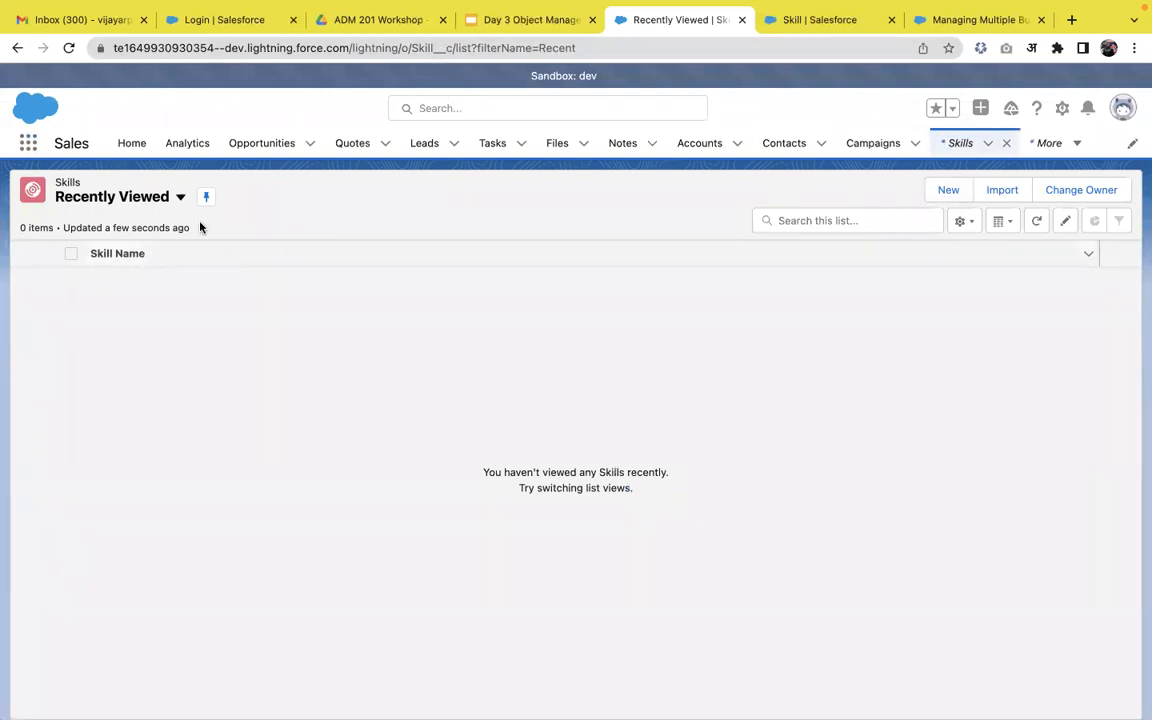
From the Employees list found via 'empl', save a new Employee record with the employee's name.
click(28, 144)
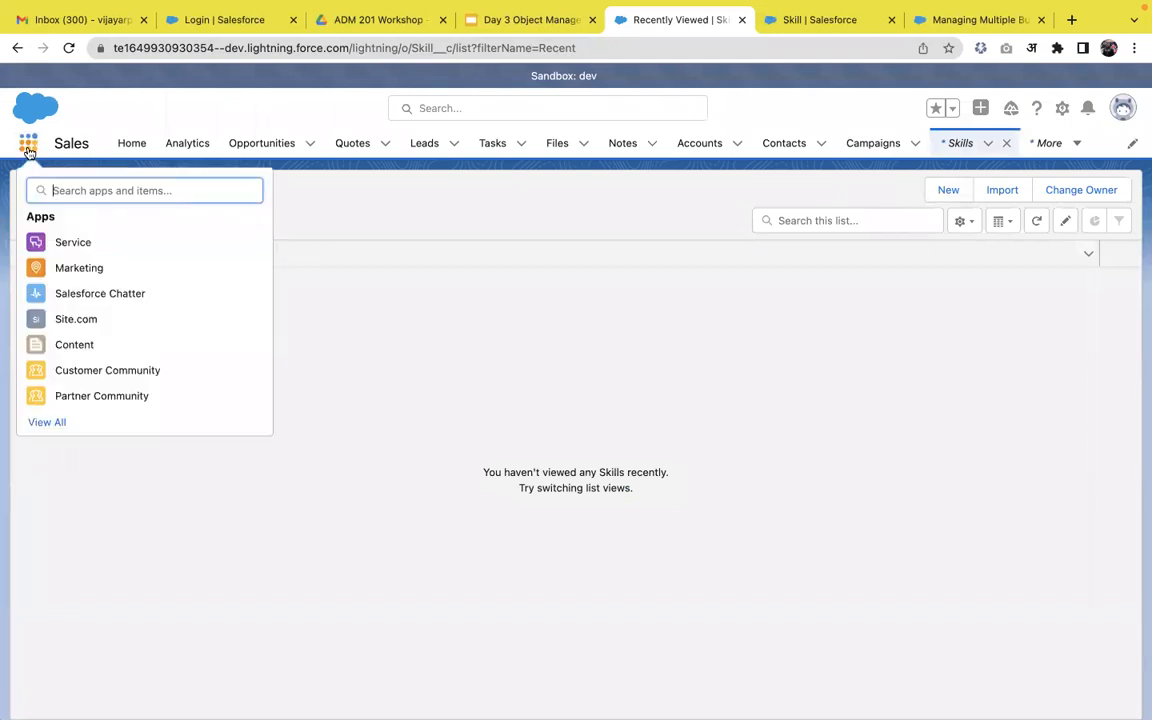
text(empl)
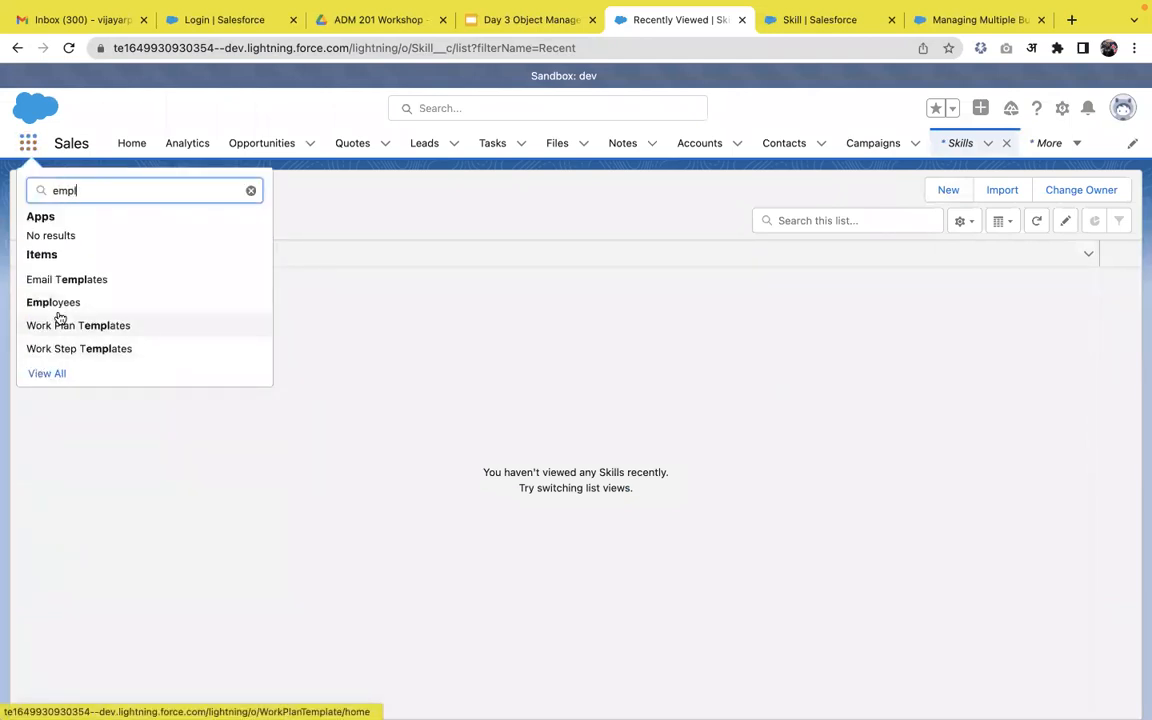
click(59, 306)
click(936, 198)
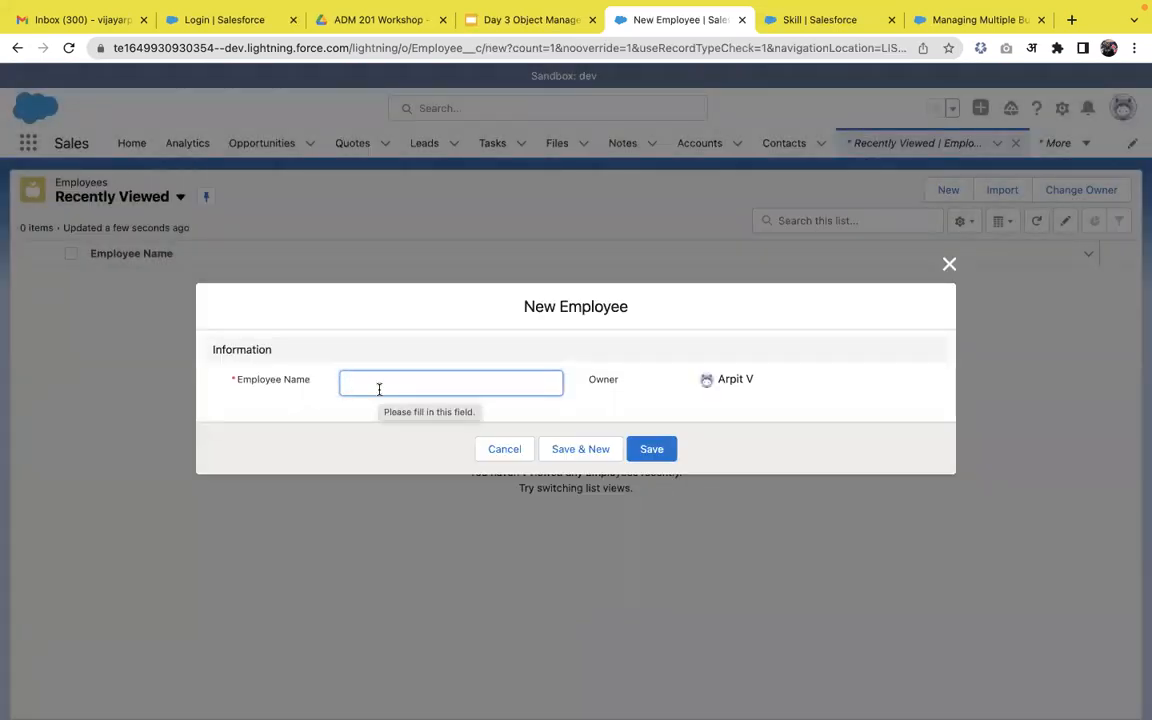
text(Arpit)
click(655, 452)
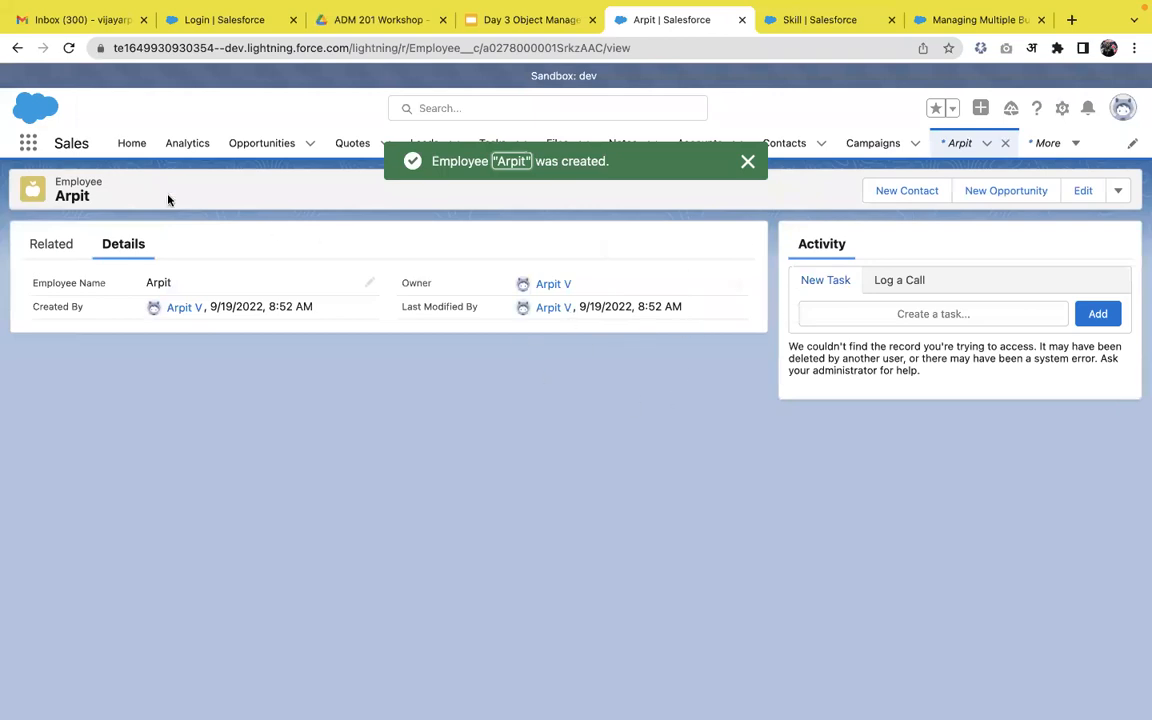
click(28, 143)
Save a new Skill record named 'LWC', then present the Day 3 slides full screen.
text(ski)
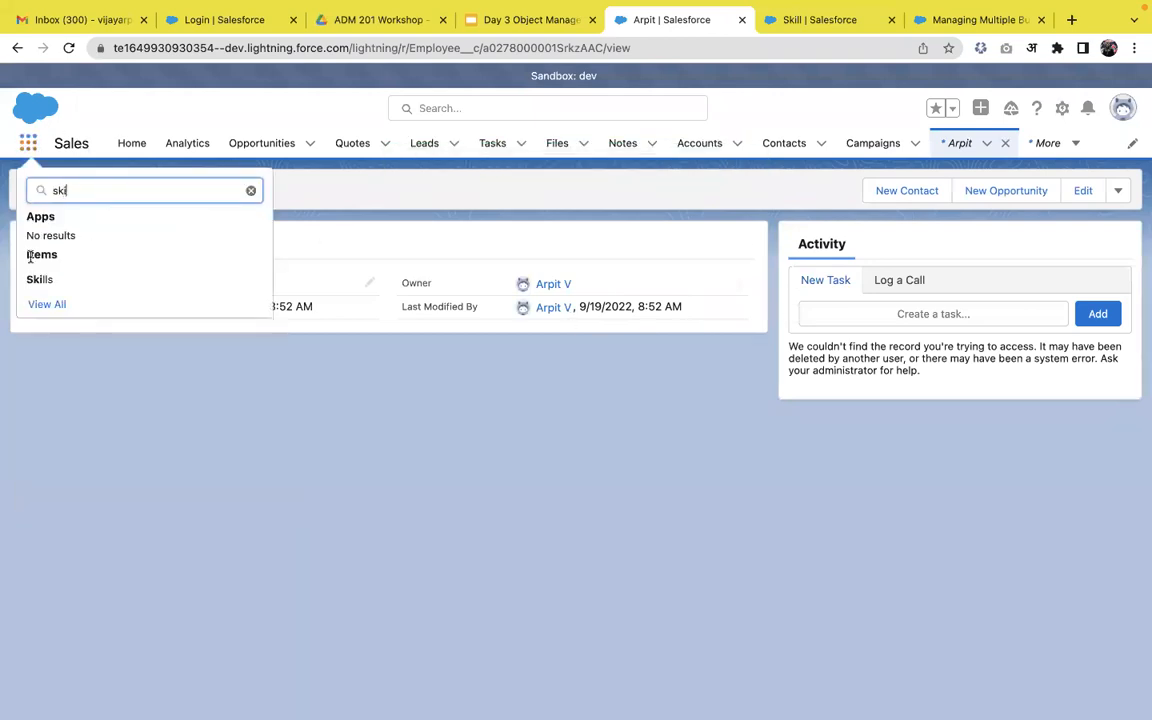
click(40, 278)
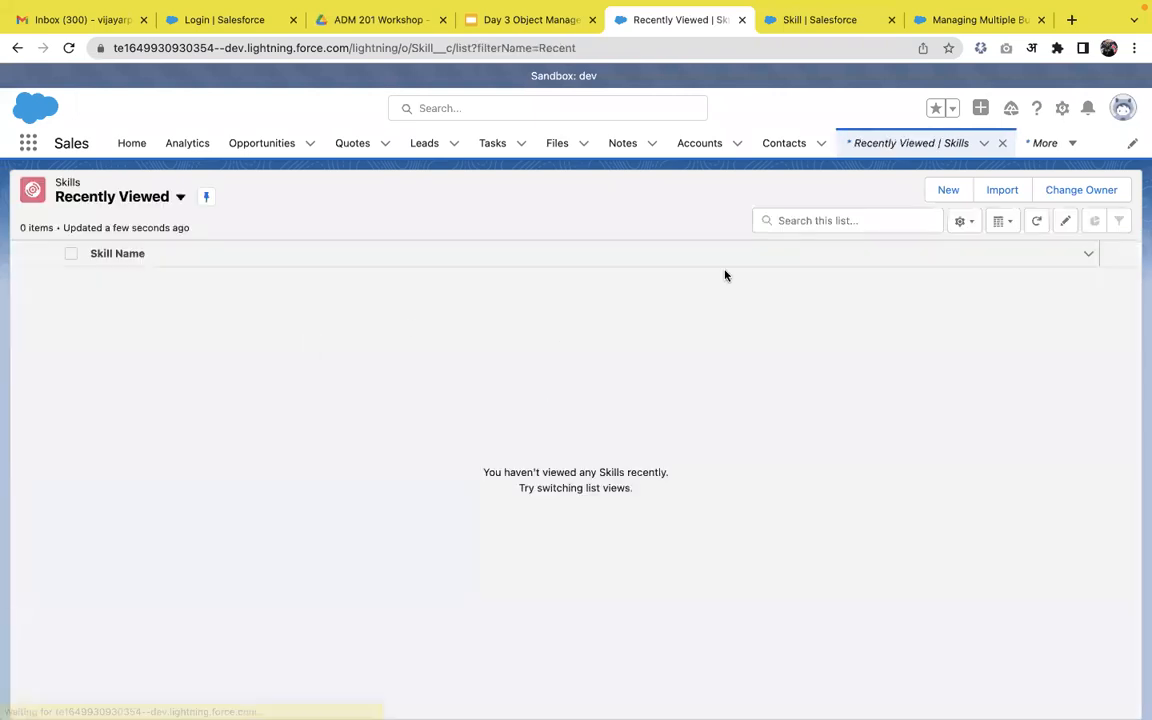
click(950, 199)
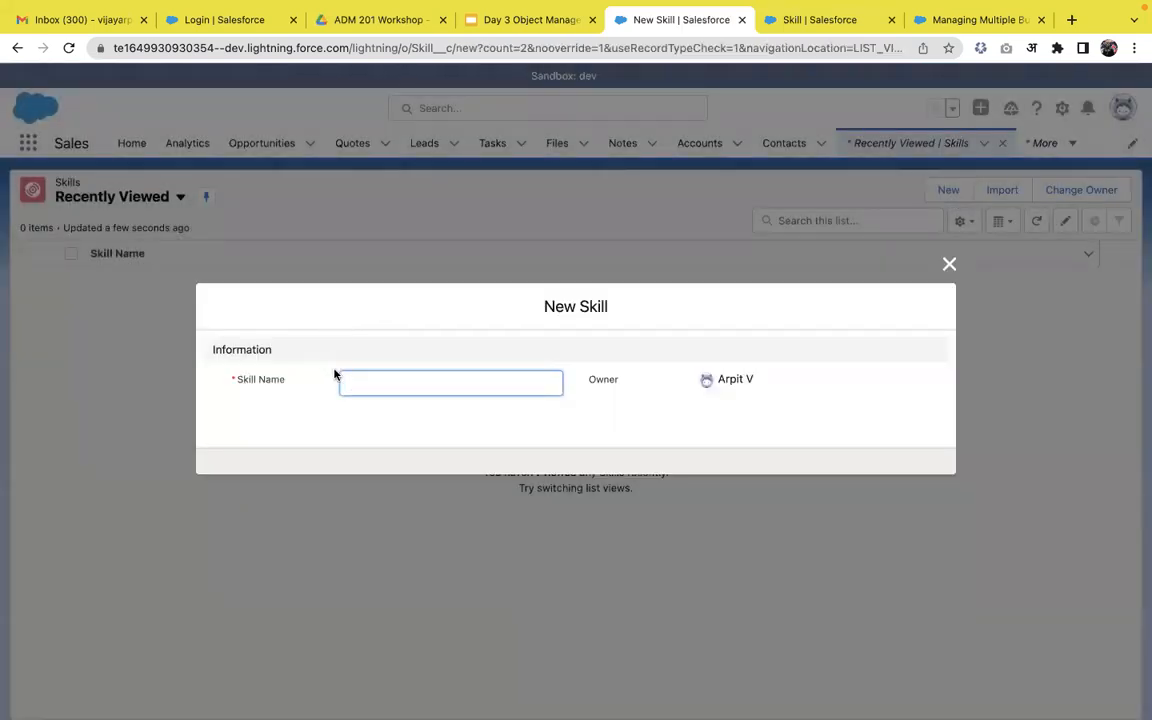
text(LWC)
click(646, 452)
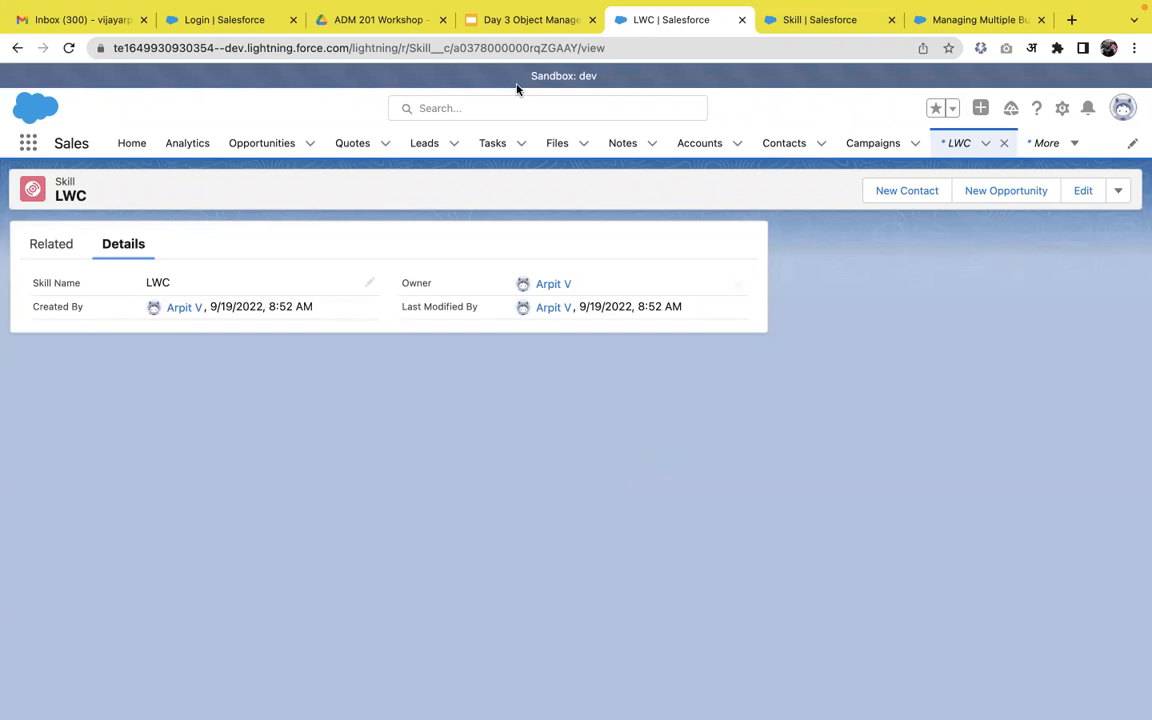
click(514, 20)
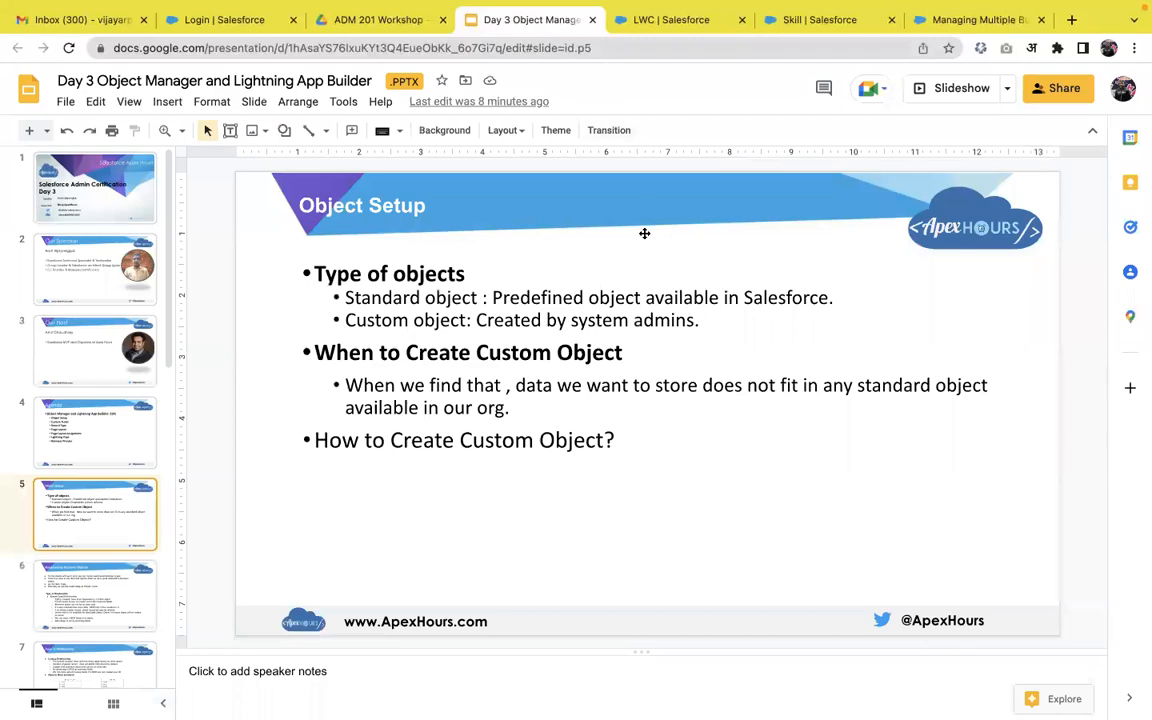
click(952, 92)
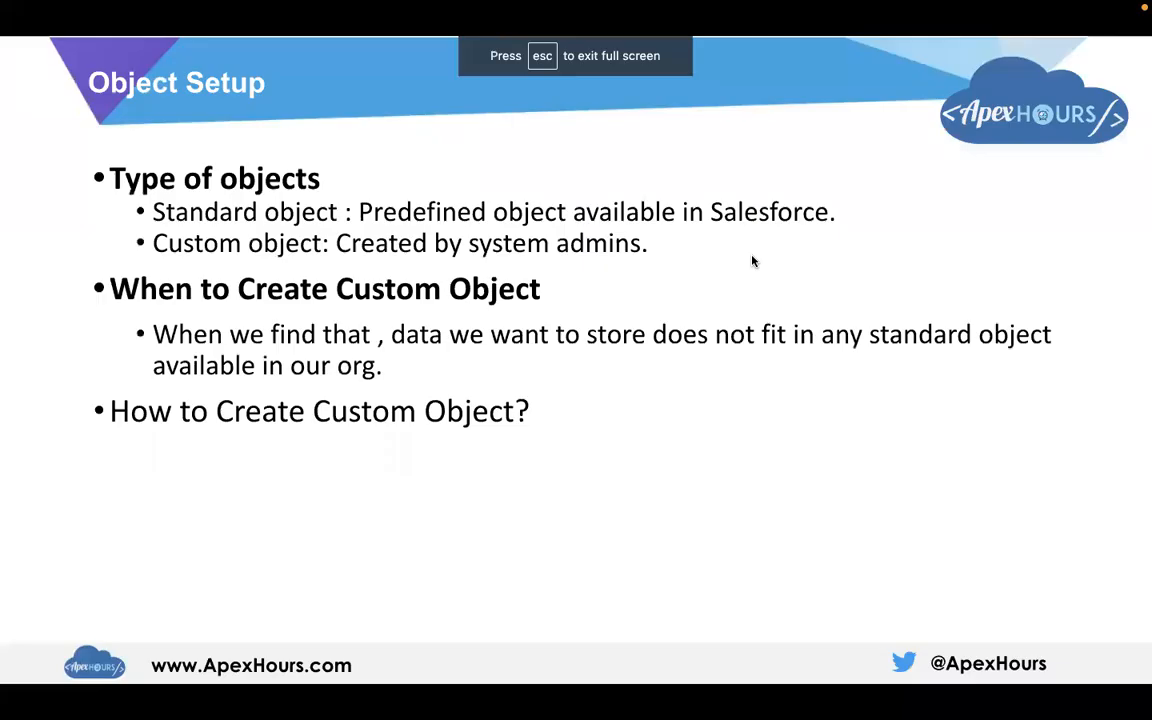
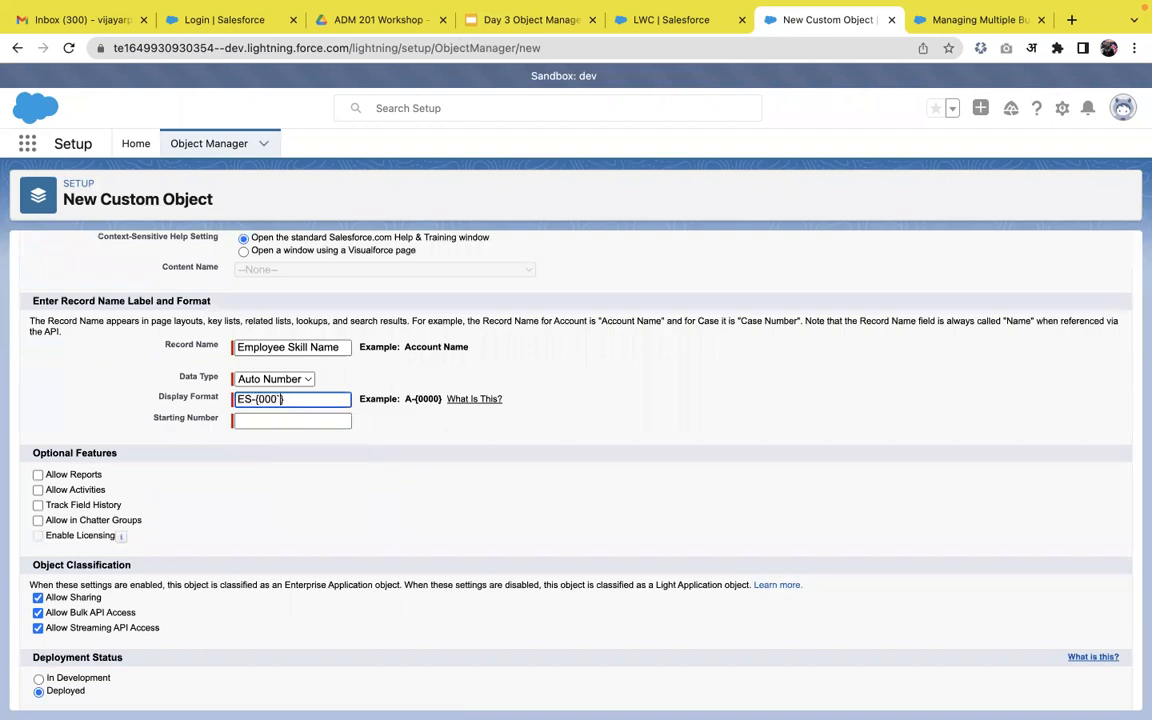
Set starting number 1, enable Reports, Activities, Chatter and Field History, and save with Launch Tab Wizard.
click(287, 419)
text(1)
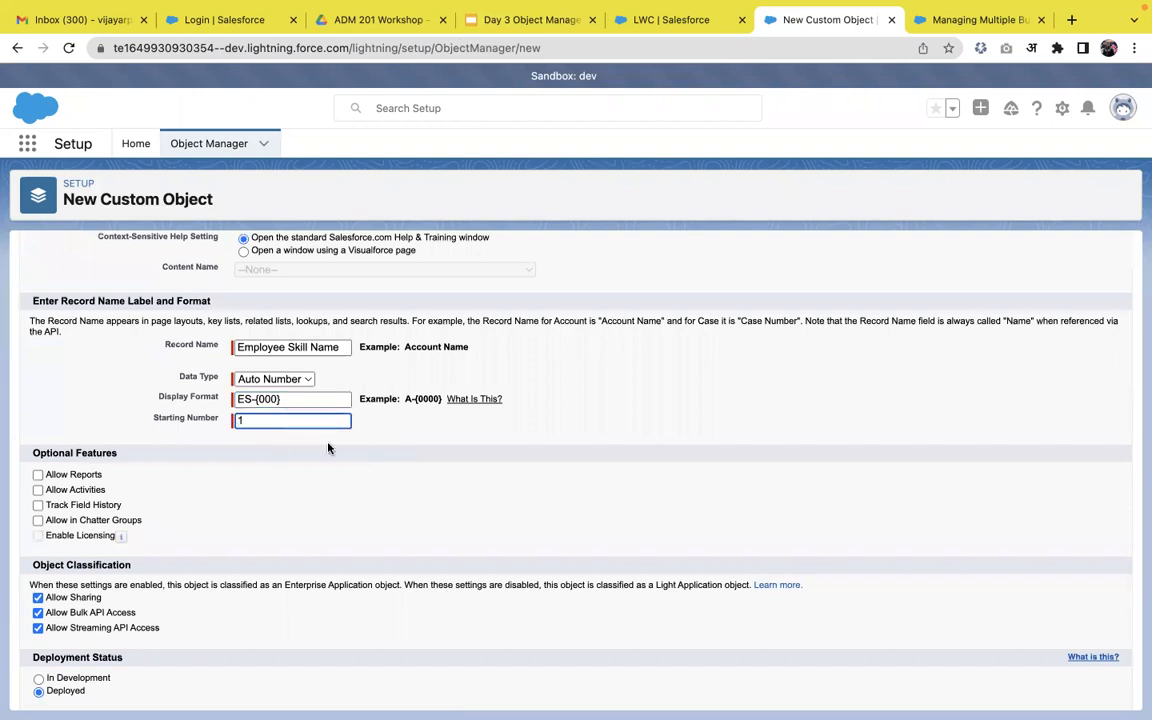
scroll(242, 489, down, 1)
click(83, 426)
click(40, 440)
click(64, 472)
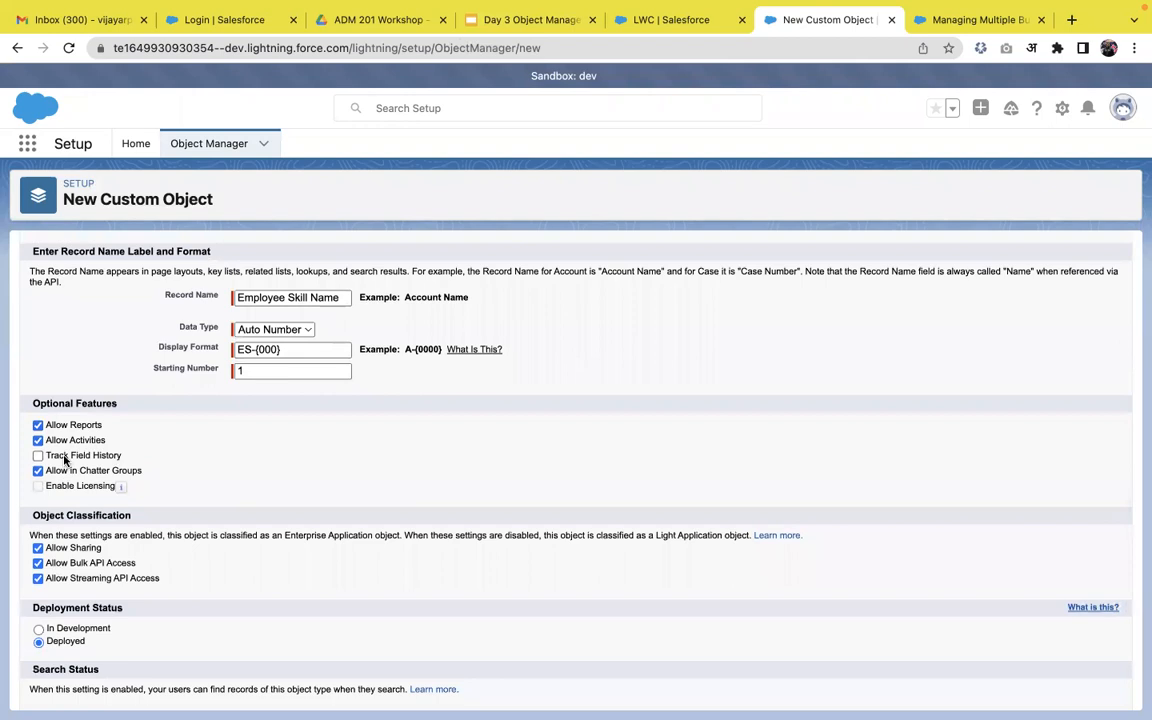
click(64, 455)
scroll(60, 455, down, 3)
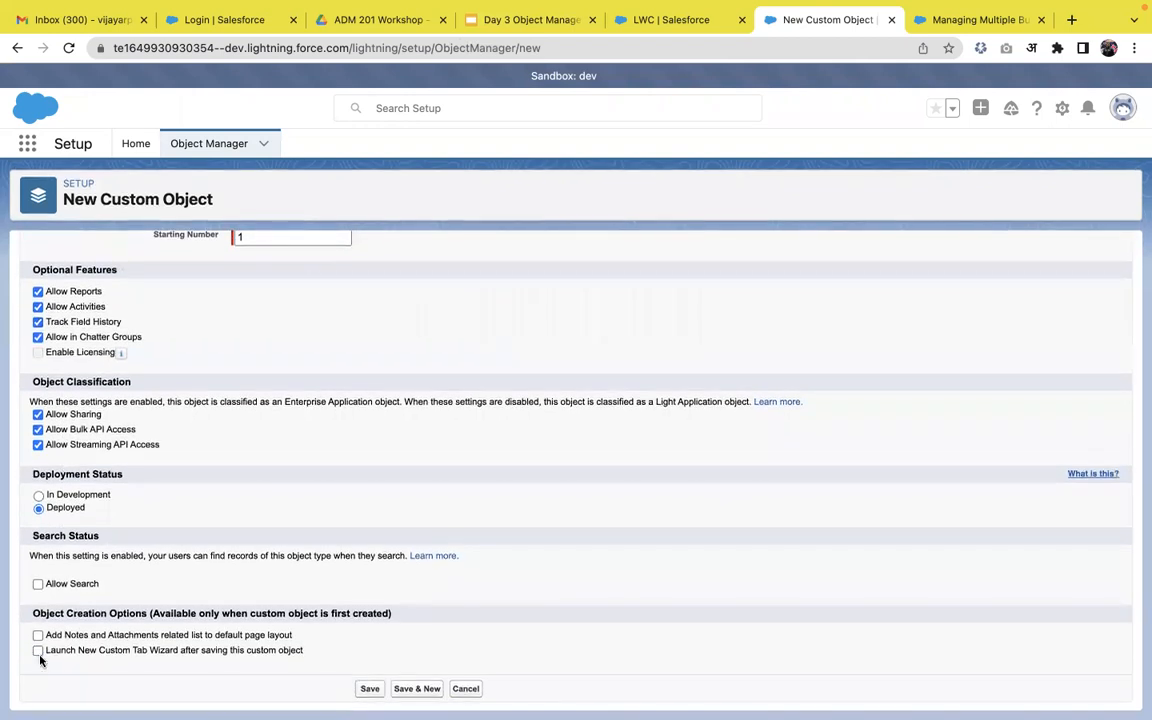
click(38, 651)
click(377, 693)
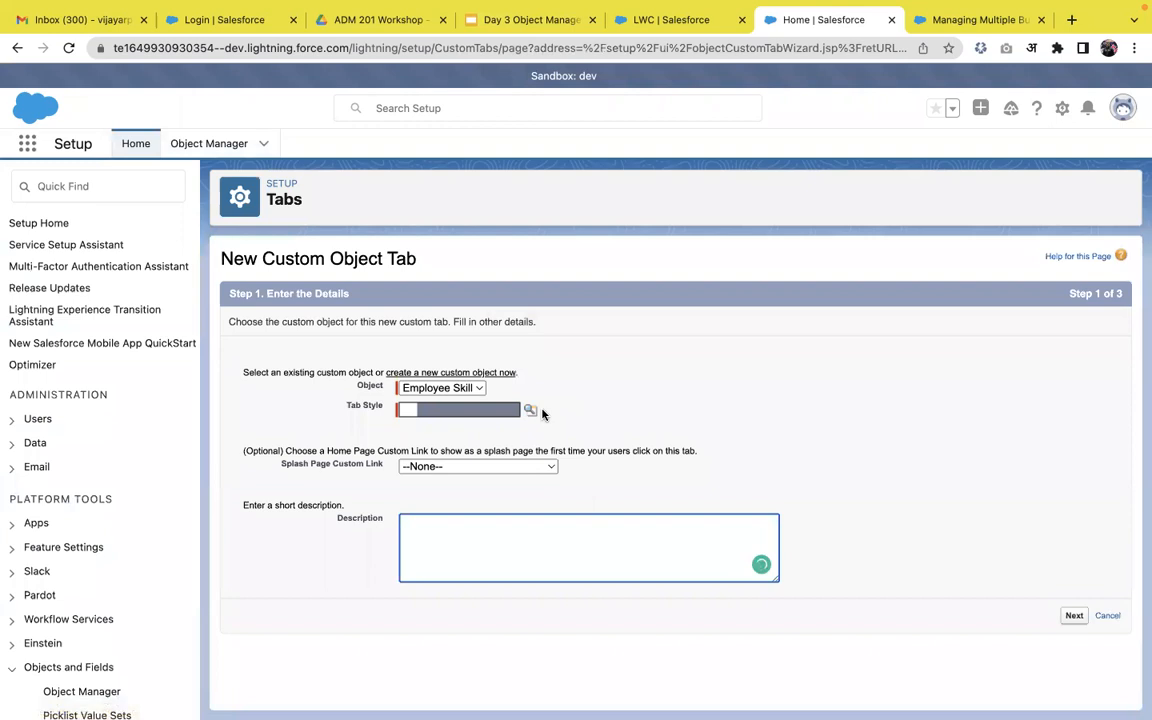
Give the Employee Skill tab the CRT TV style, exclude it from all custom apps, and save.
click(530, 411)
click(653, 196)
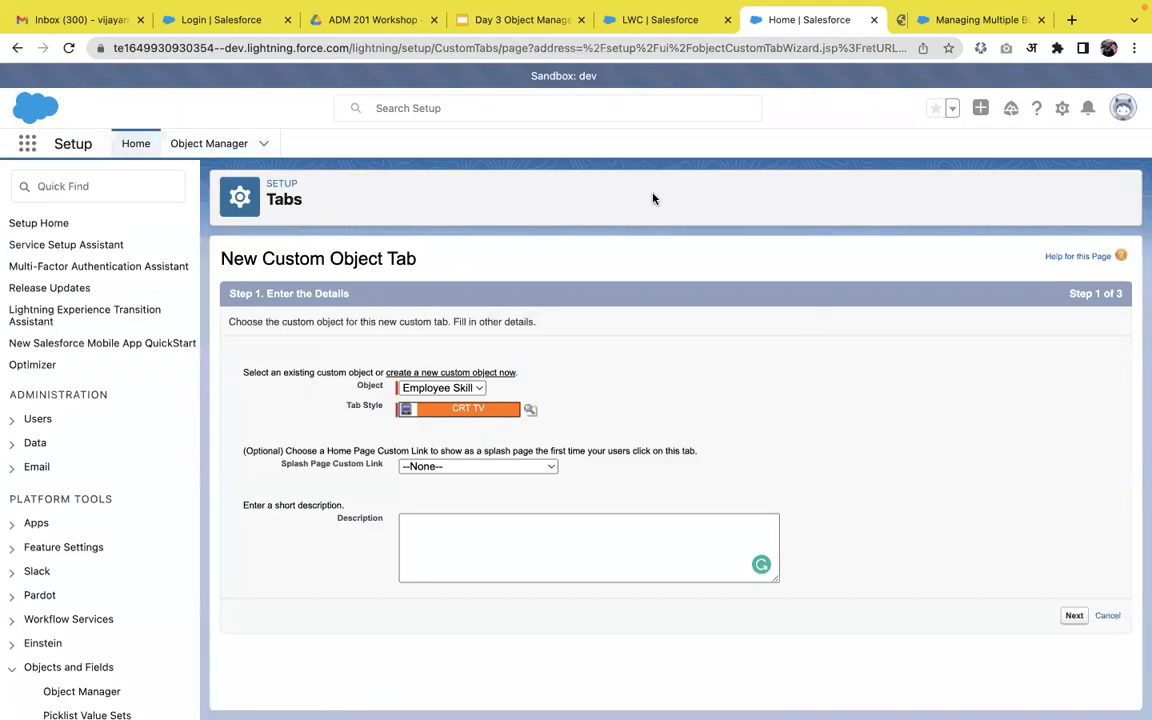
click(1074, 615)
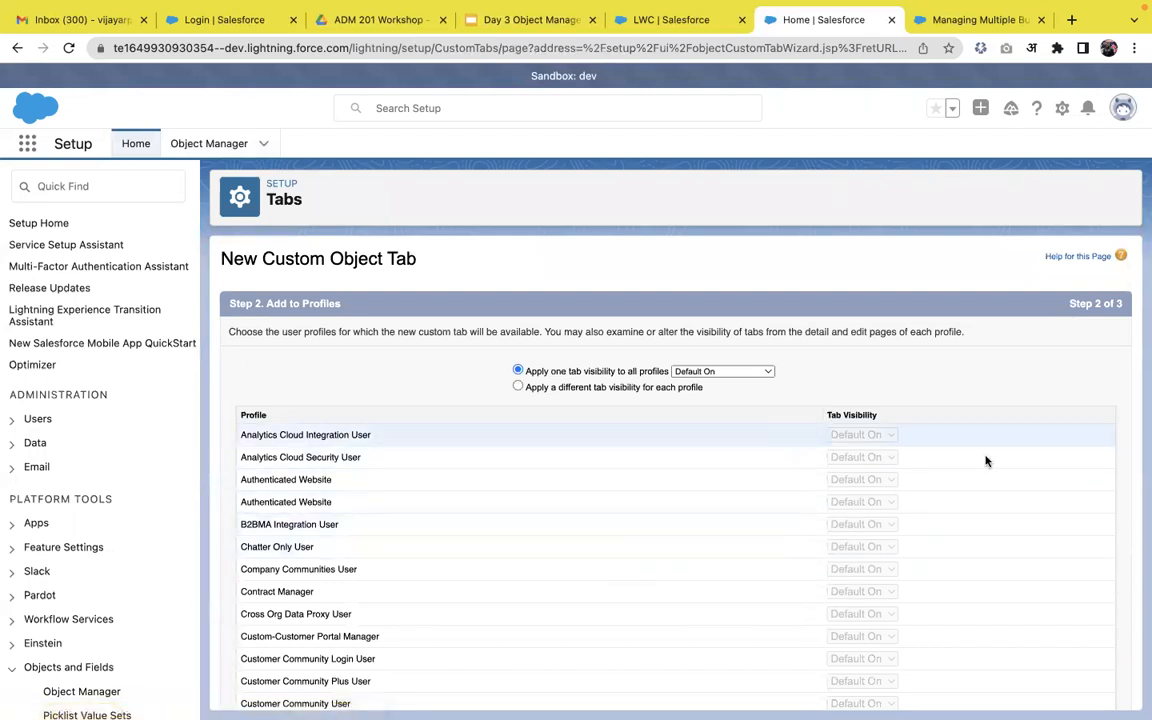
scroll(985, 460, down, 15)
click(1083, 692)
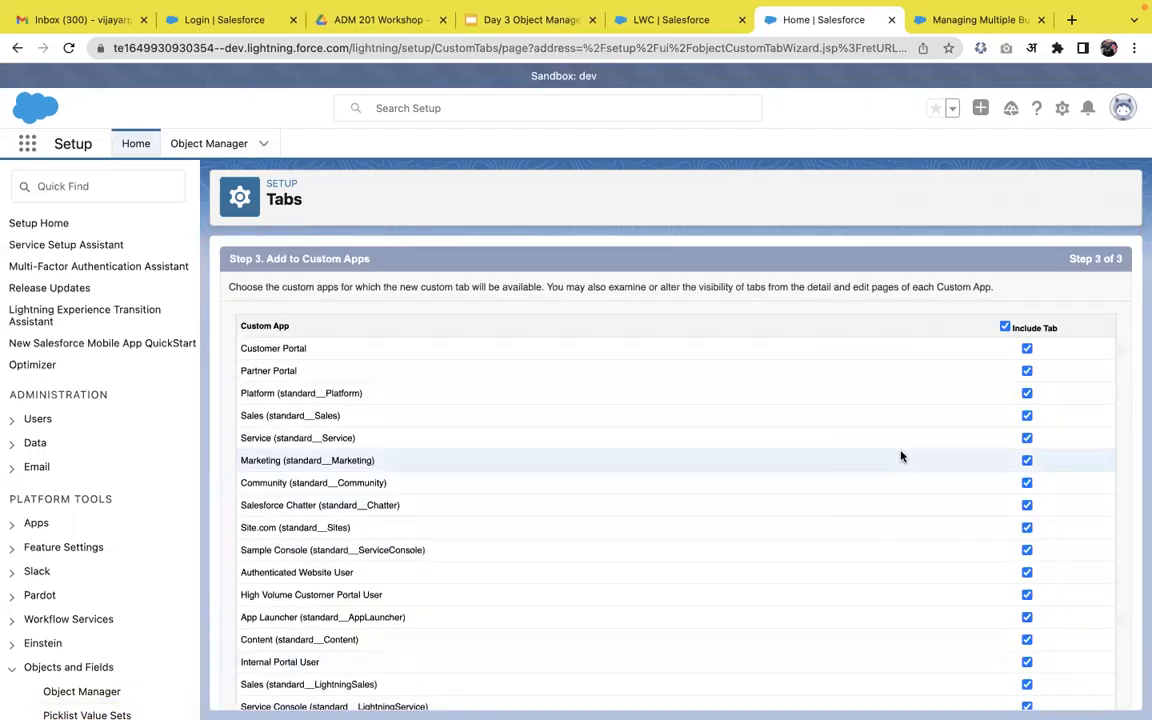
click(1005, 326)
scroll(1008, 478, down, 5)
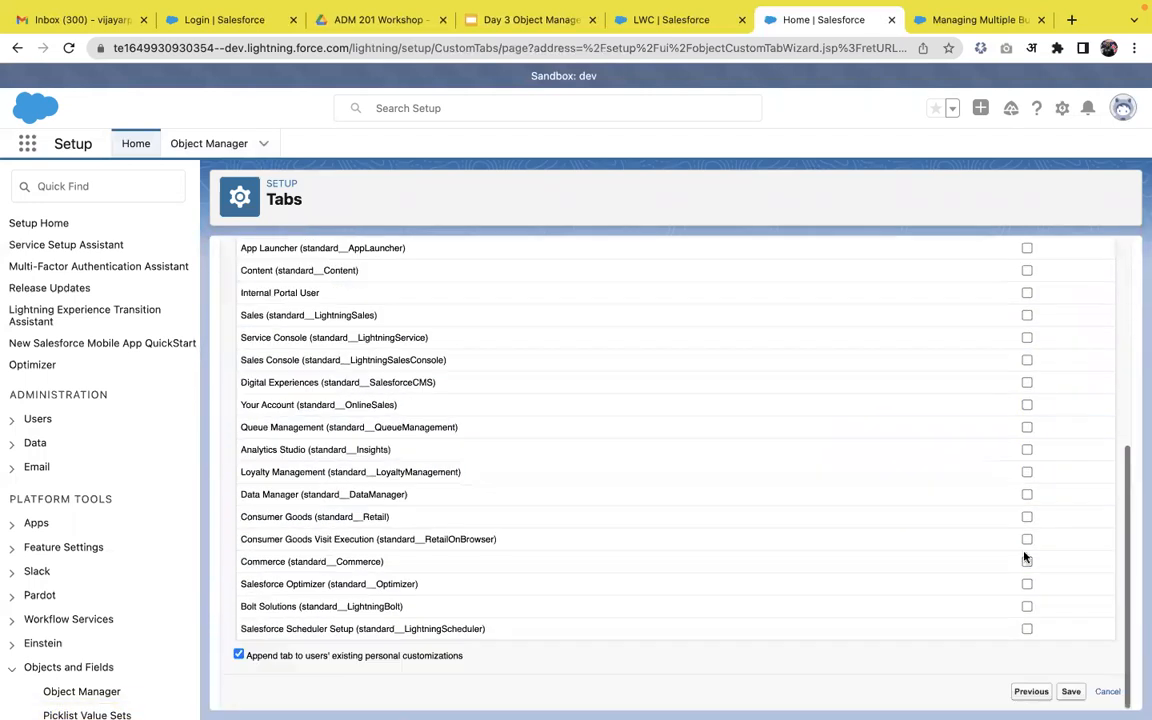
click(1071, 692)
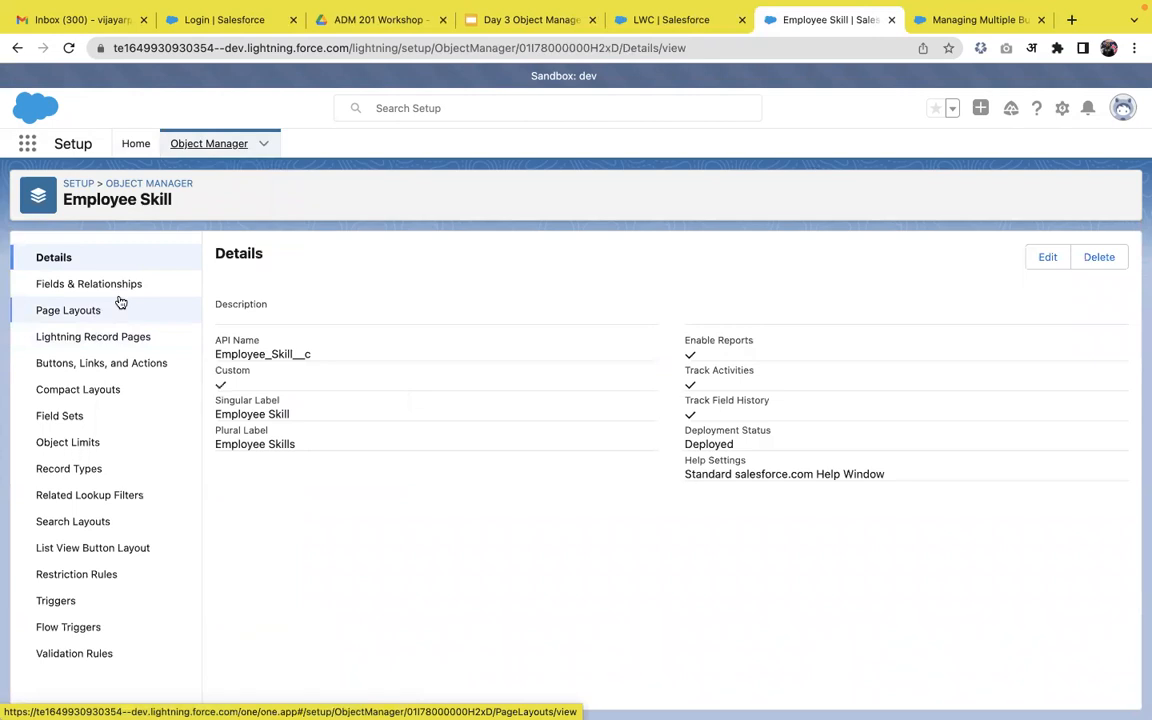
Start a new Master-Detail Relationship field on Employee Skill related to the Employee object.
click(129, 297)
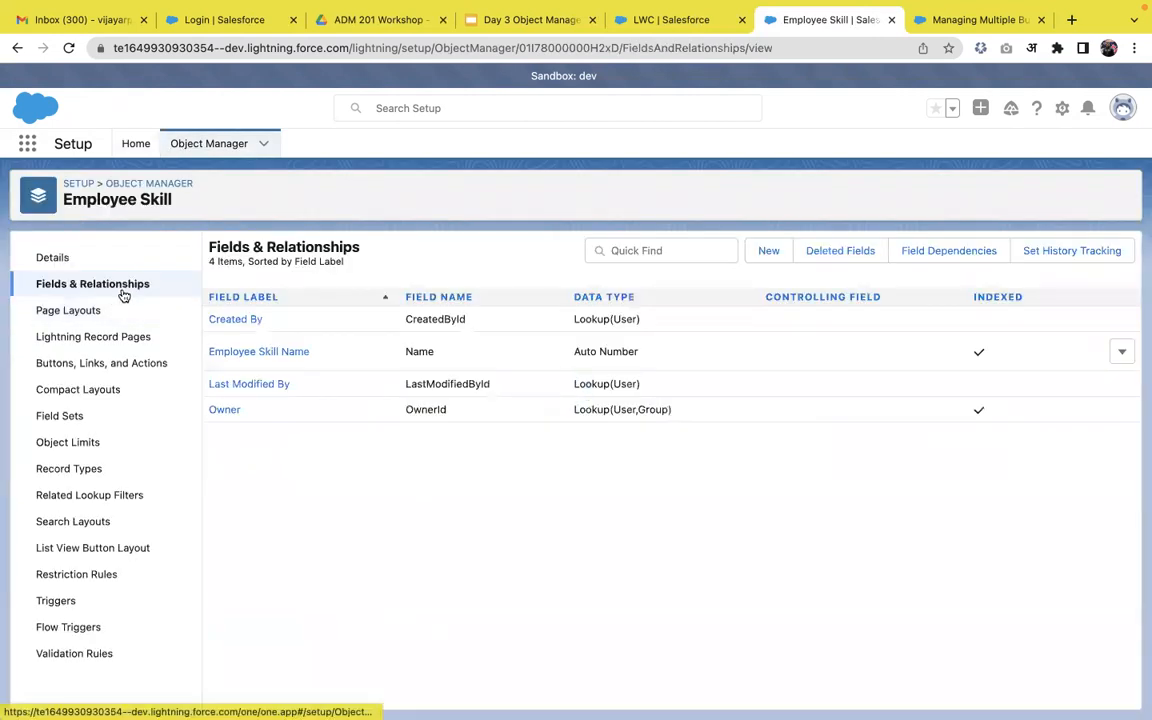
click(763, 251)
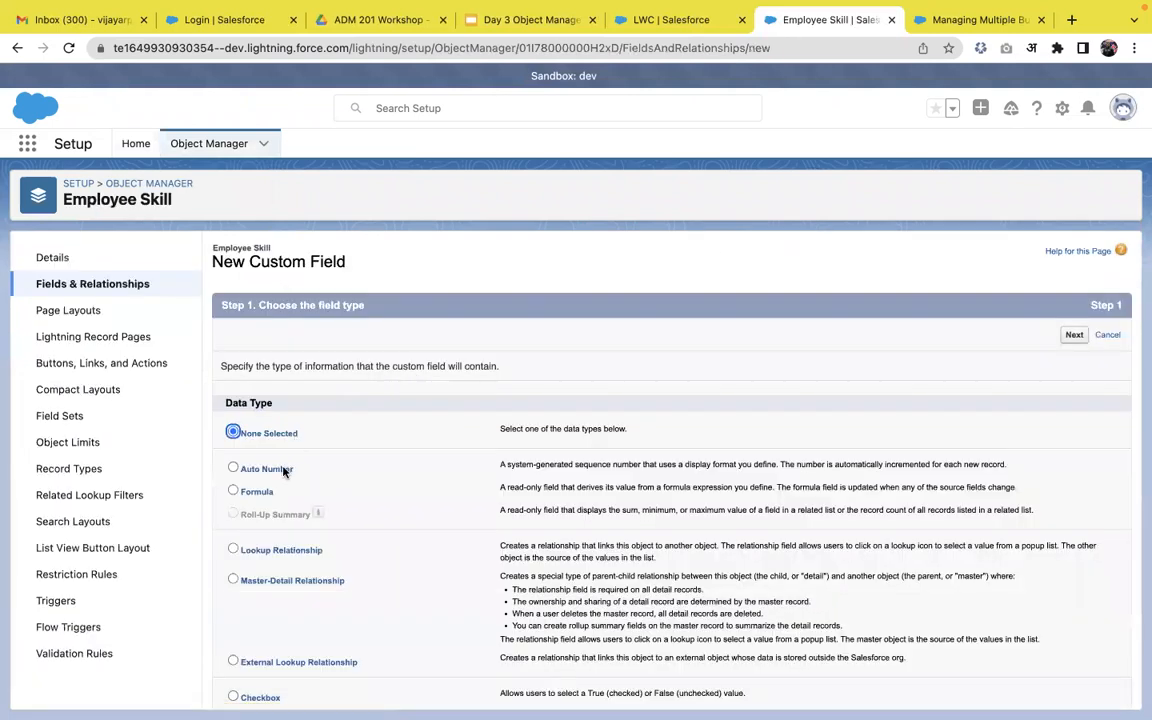
scroll(283, 472, down, 2)
click(259, 492)
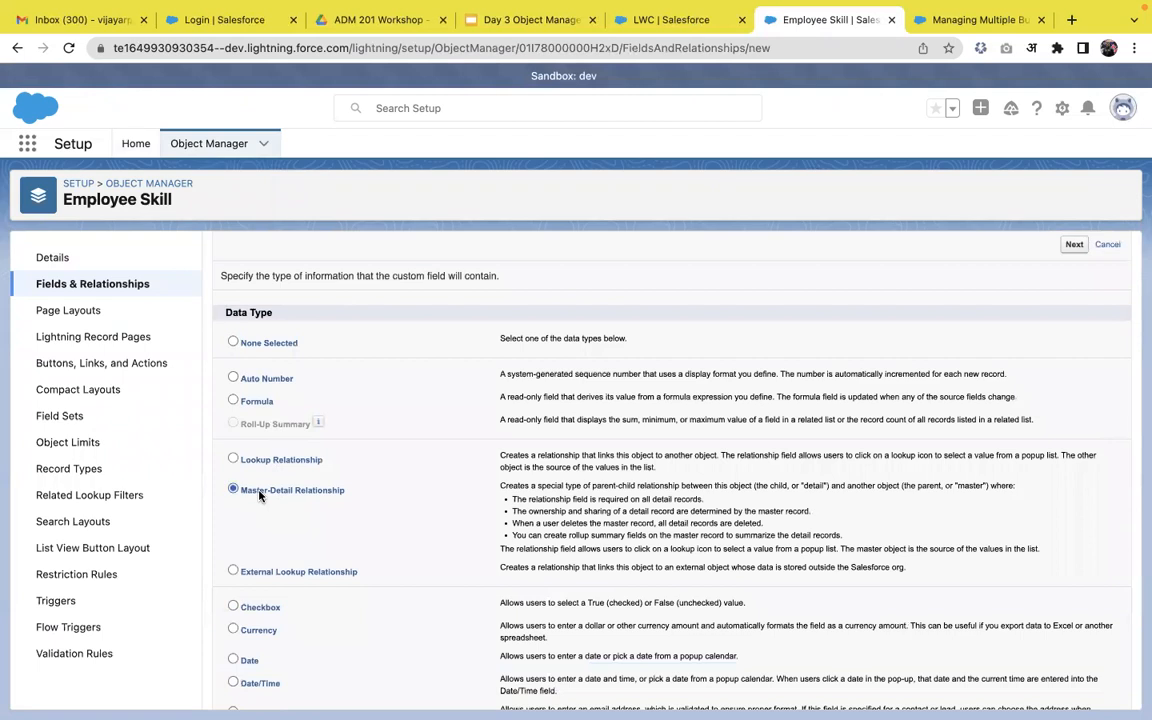
click(1074, 245)
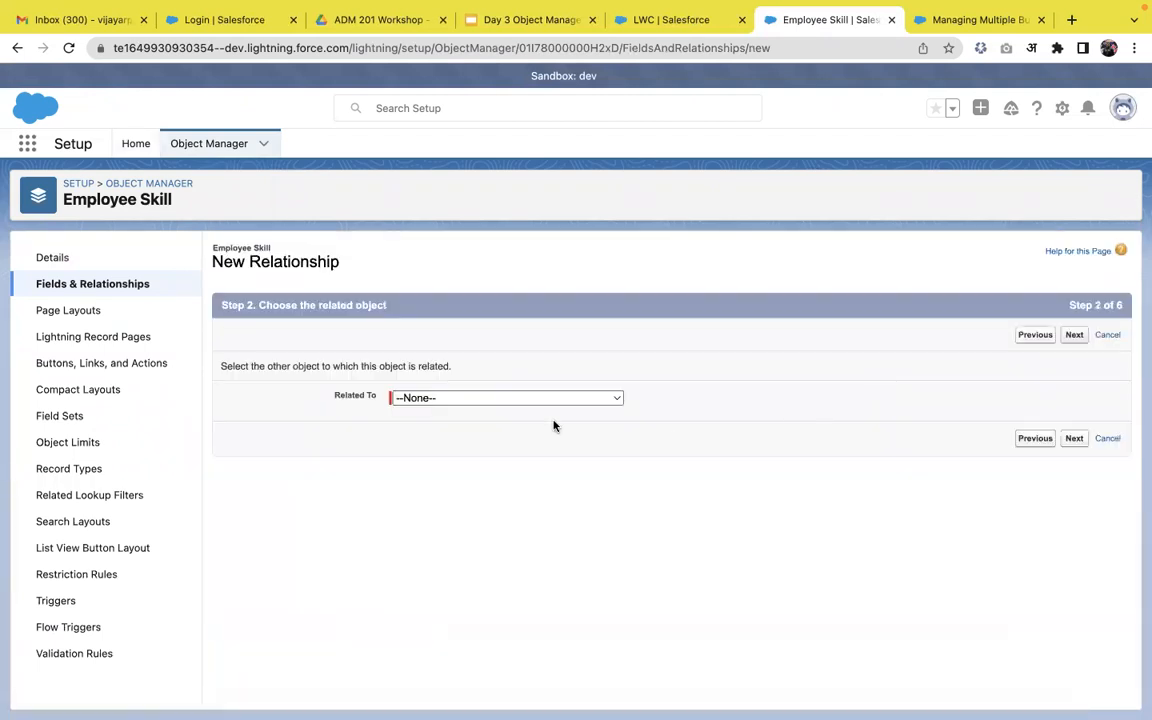
click(520, 402)
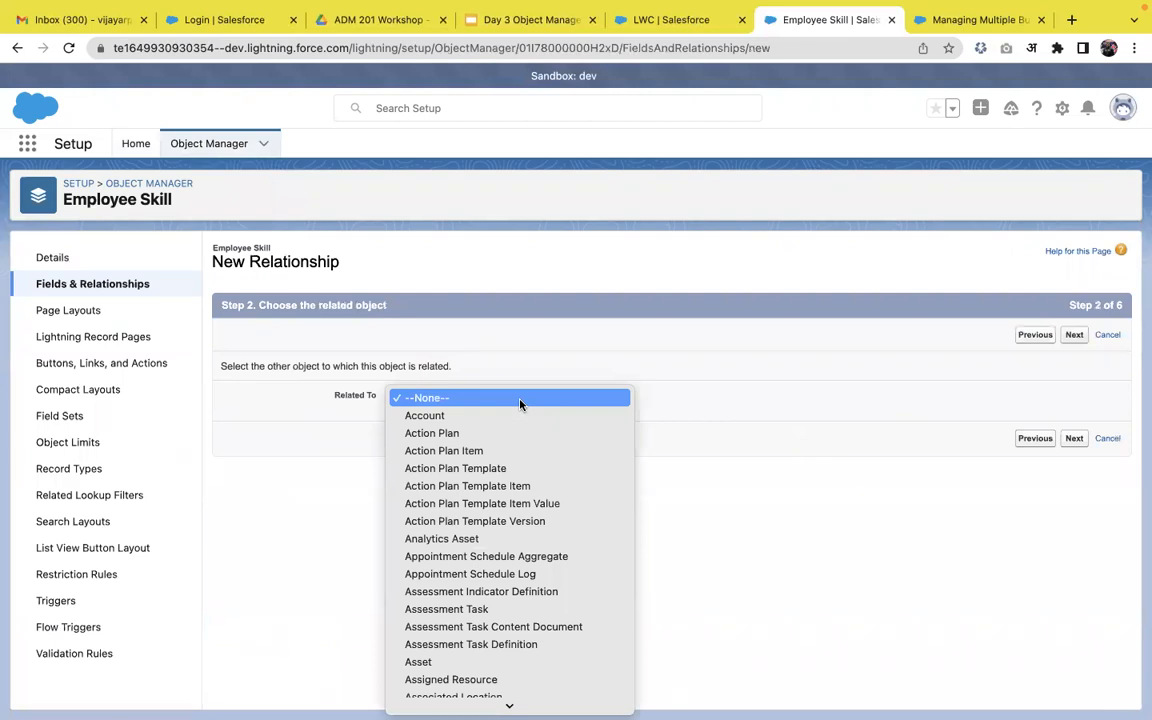
key(e)
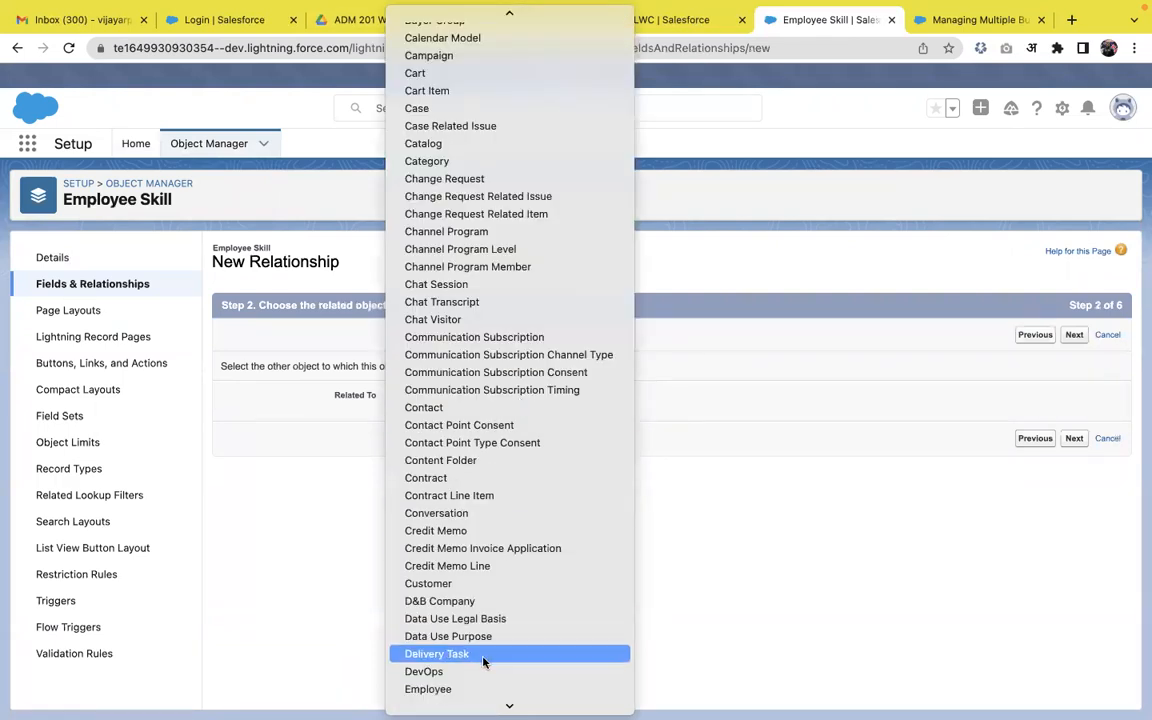
click(478, 689)
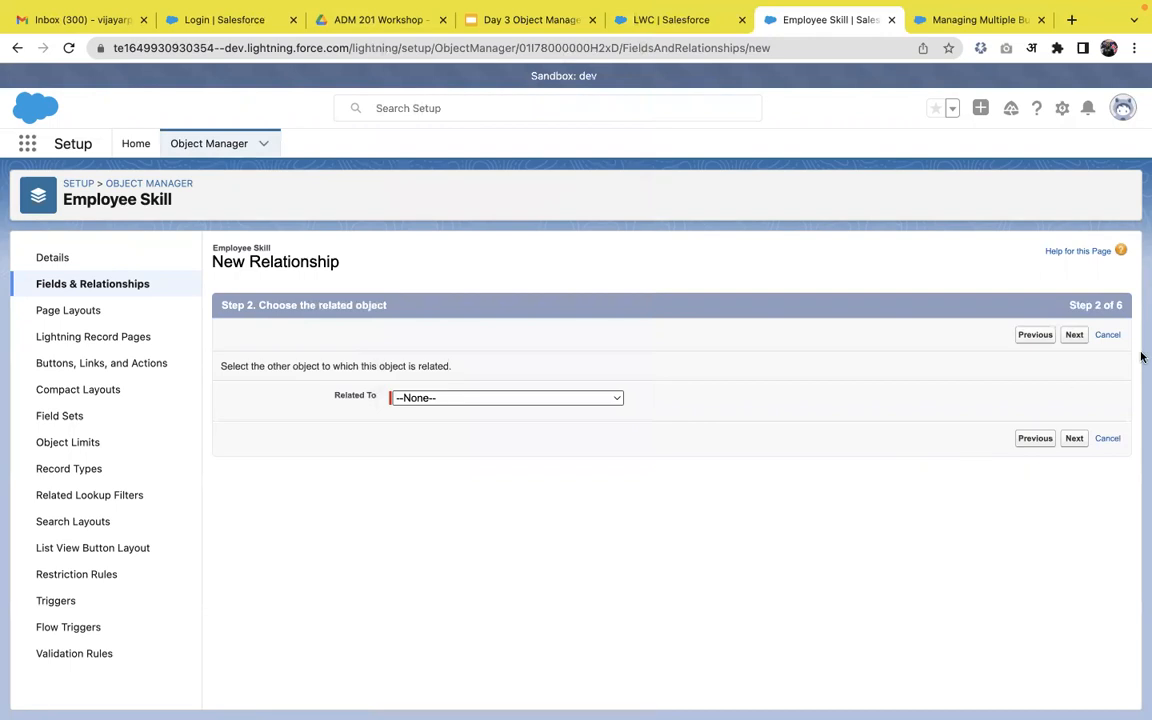
Label the field Employee, keep default security, layout and related list, and Save & New.
click(1074, 336)
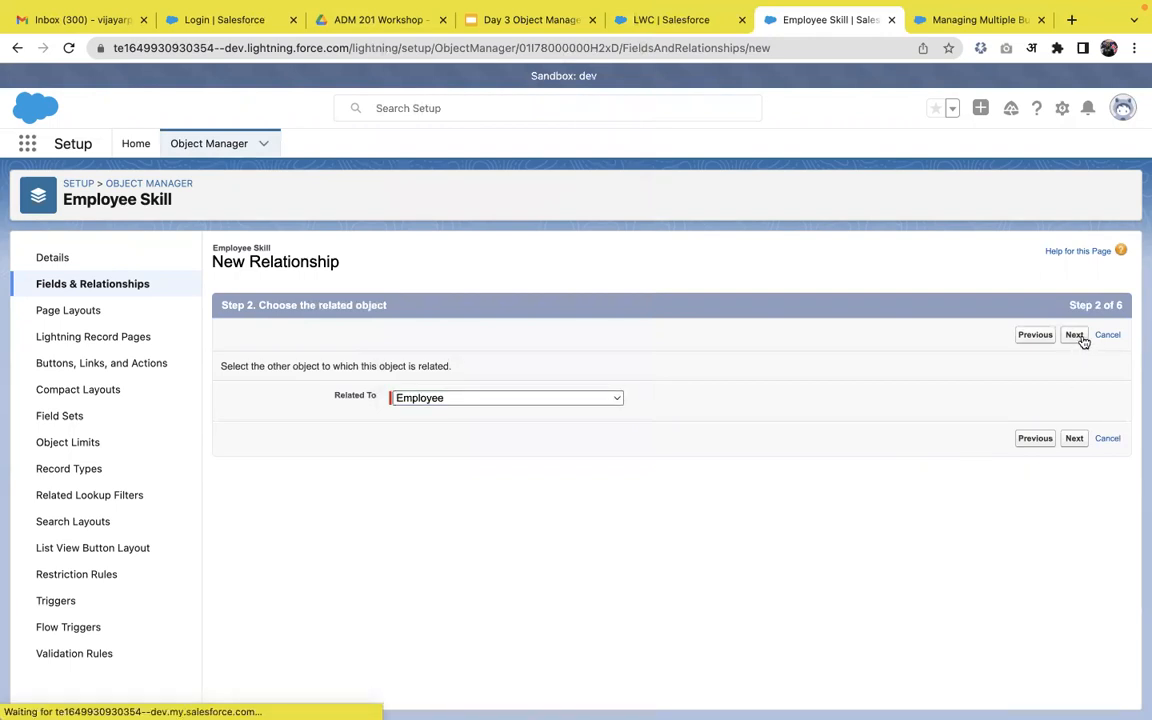
click(651, 389)
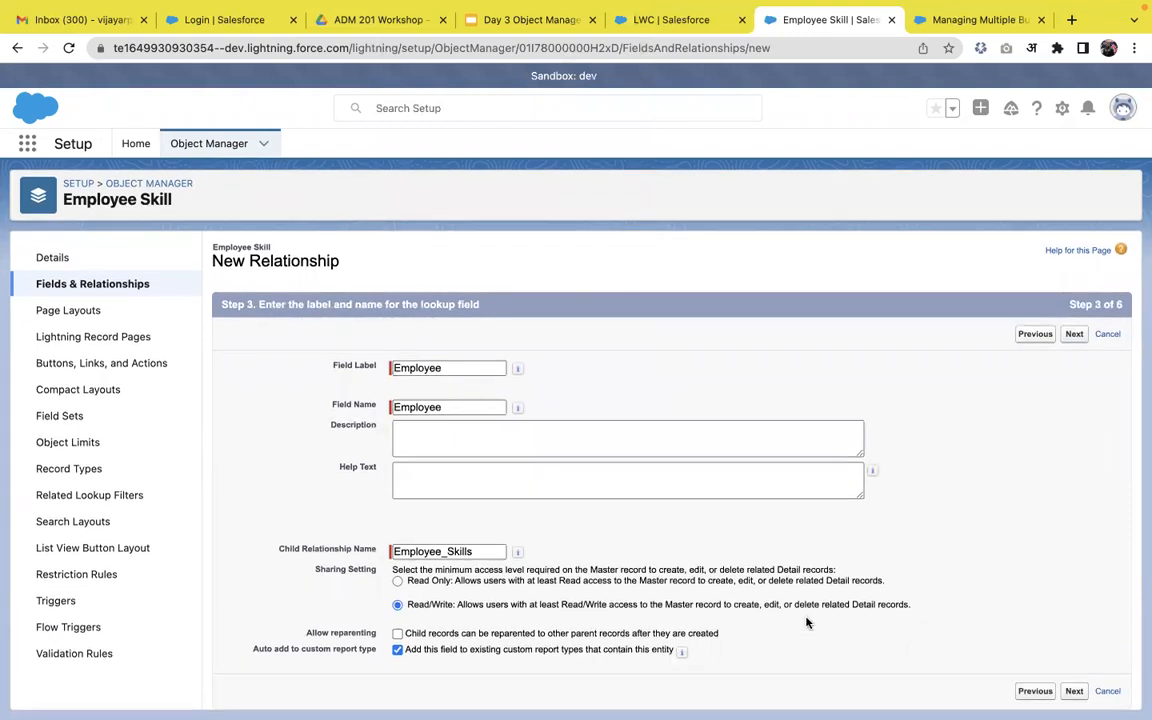
click(1074, 692)
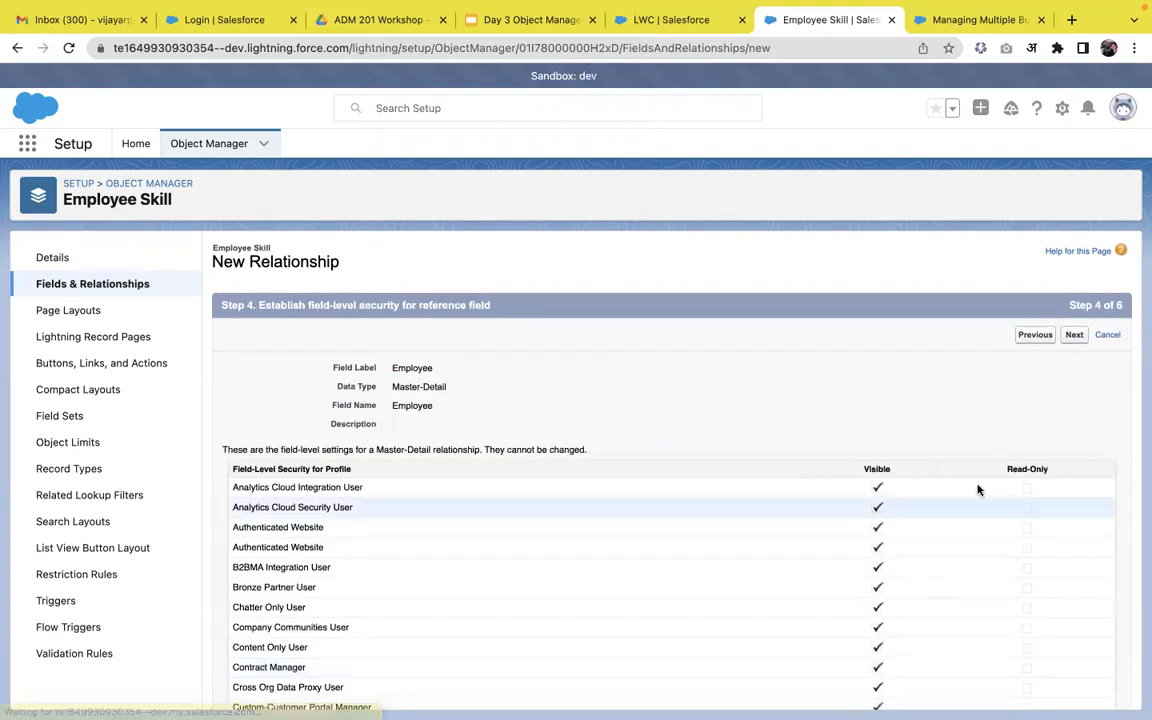
click(1086, 341)
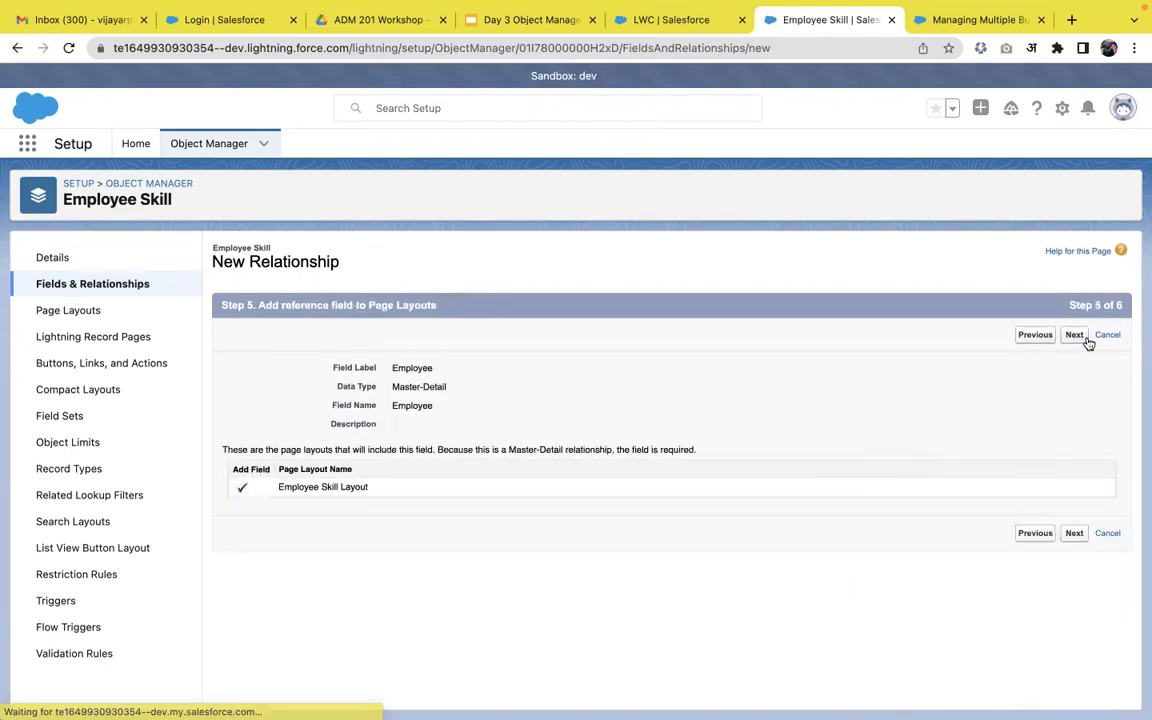
click(1078, 342)
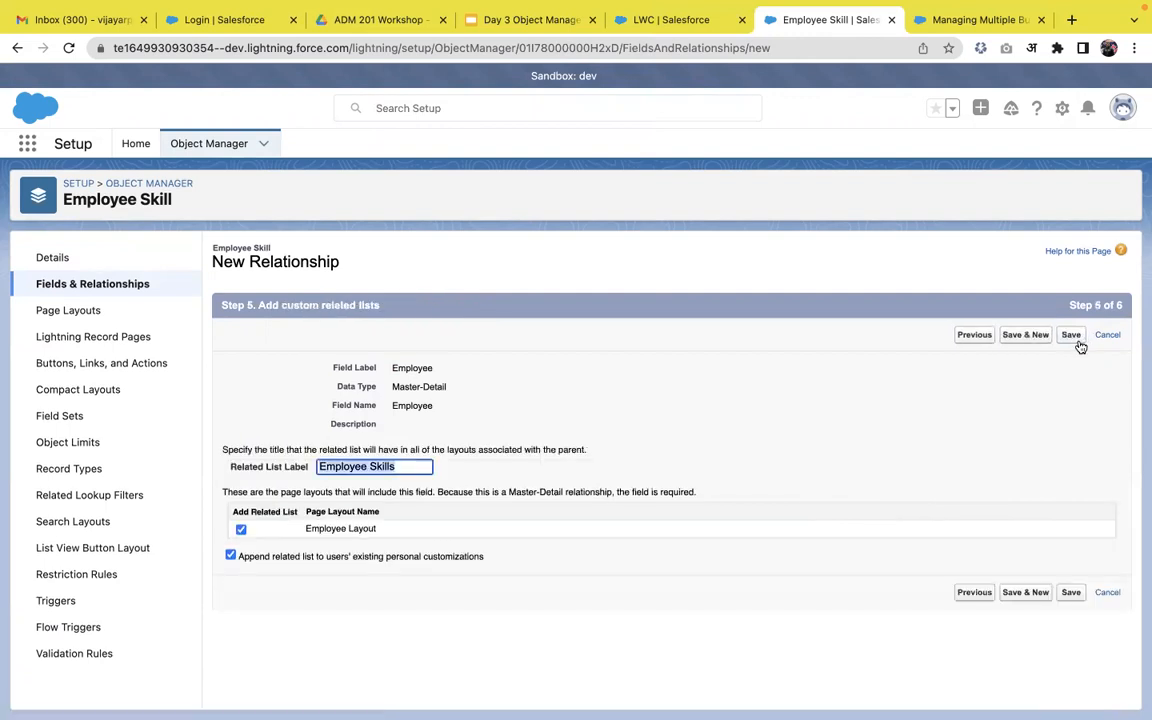
click(1035, 343)
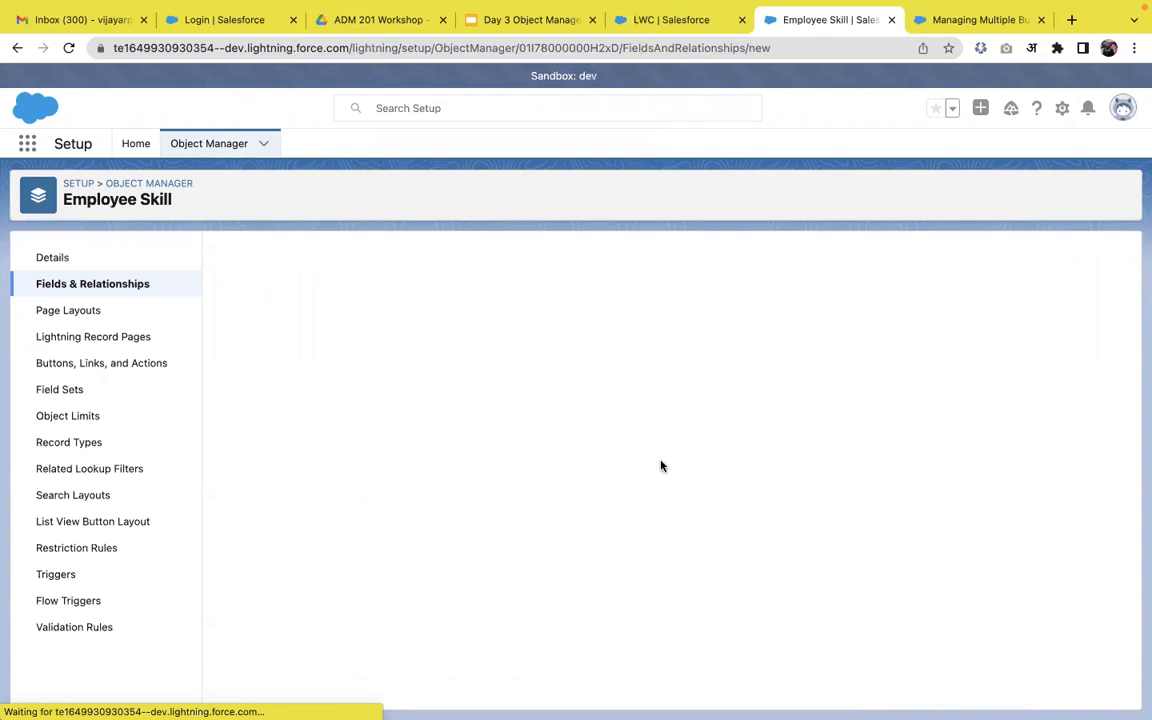
Choose a Lookup Relationship field type related to the Skill object.
scroll(404, 473, down, 3)
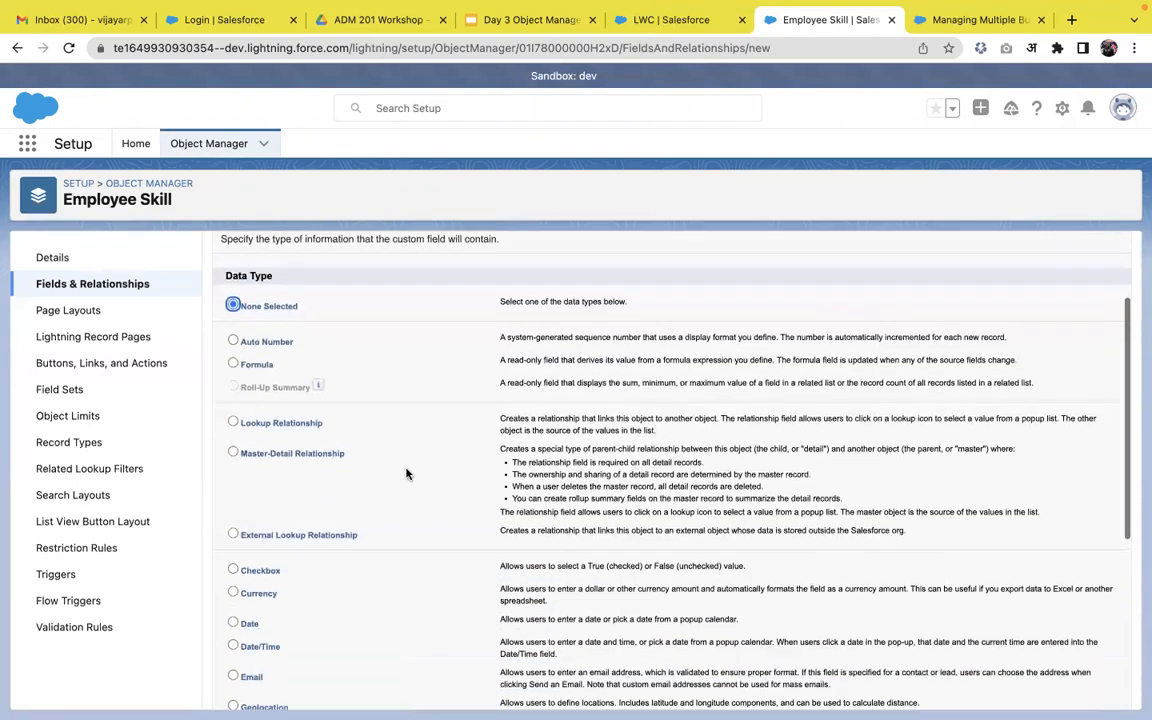
click(280, 425)
scroll(1057, 352, up, 3)
click(1074, 336)
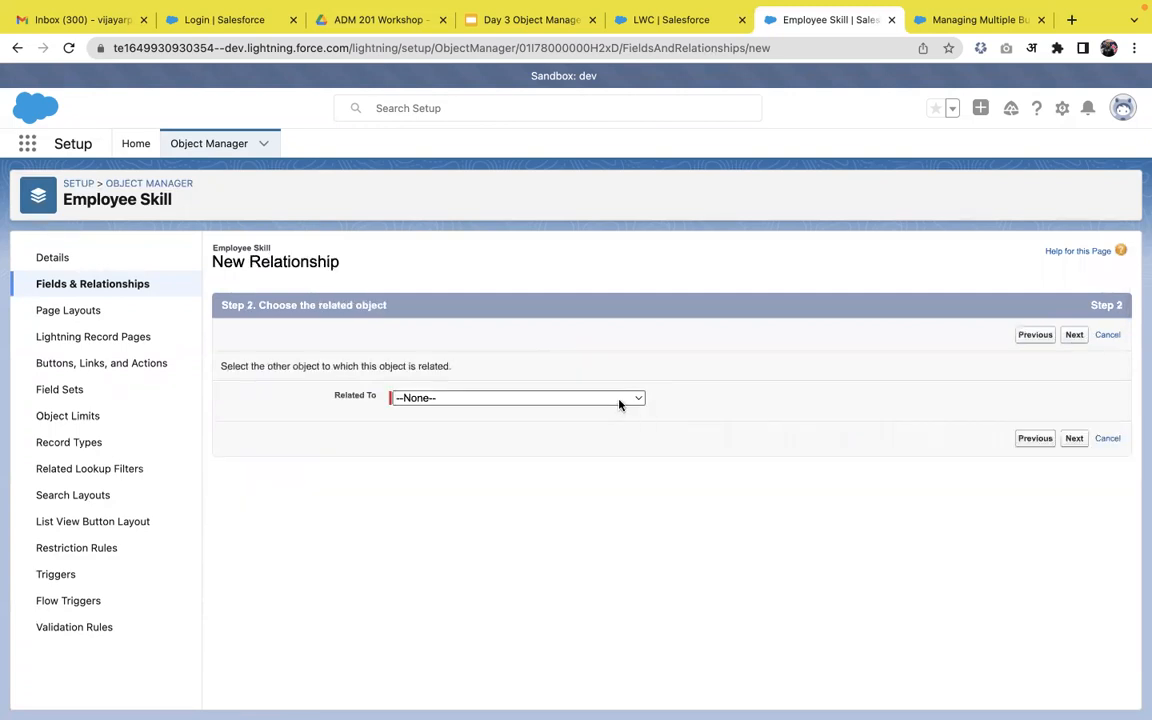
click(619, 398)
text(skill)
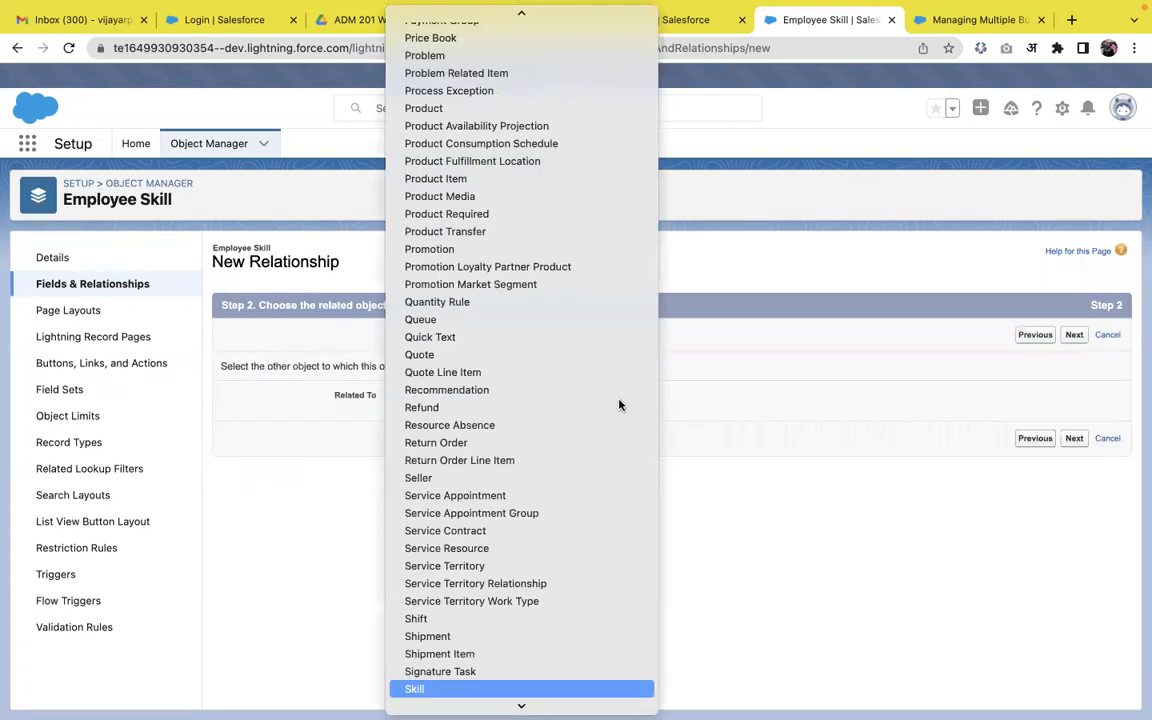
click(445, 689)
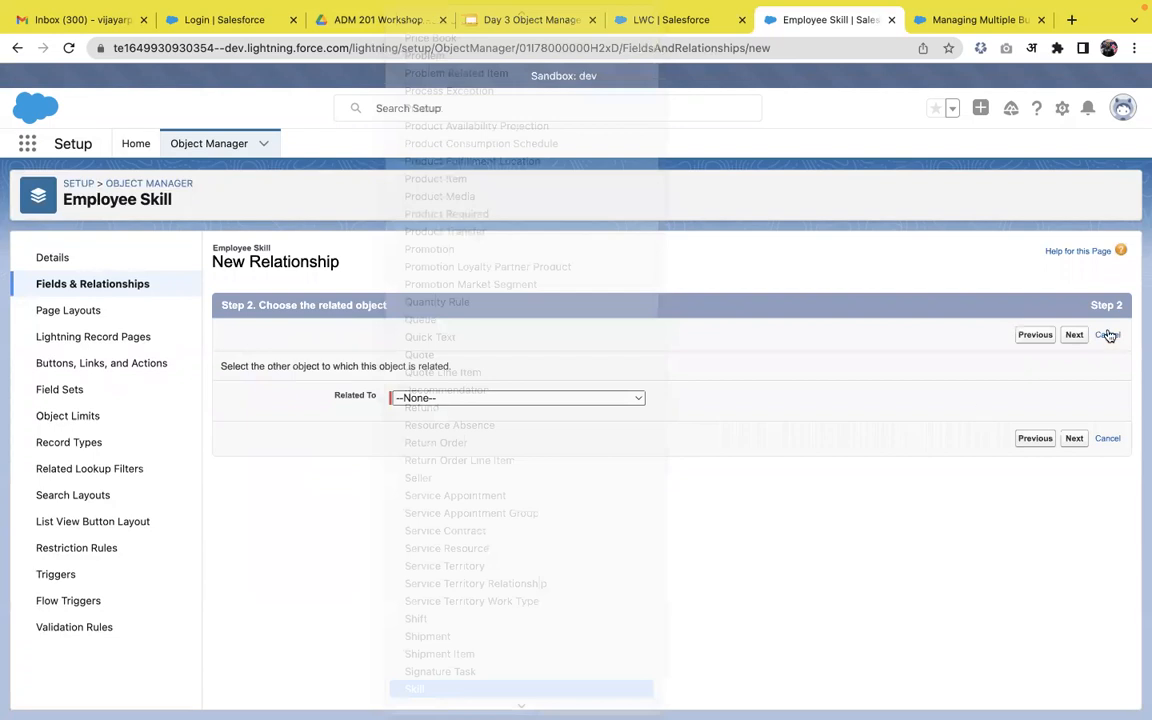
Label the field Skill, keep default security, layouts and related list, and save it.
click(1074, 334)
click(635, 379)
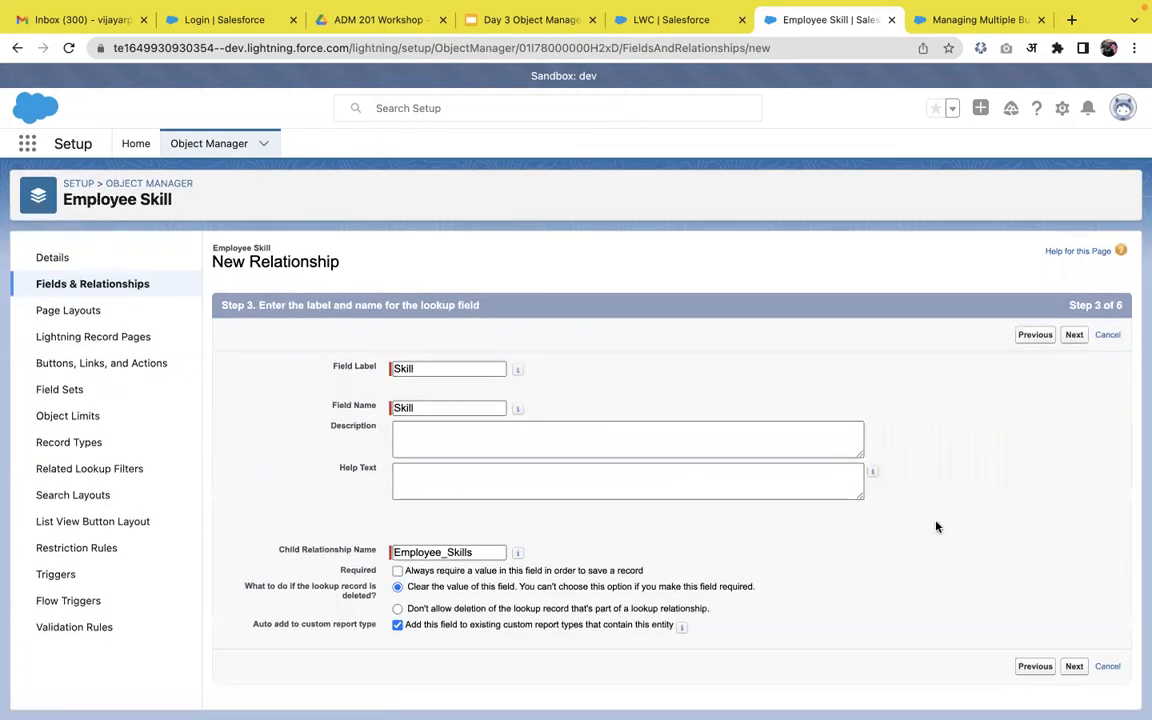
click(1074, 336)
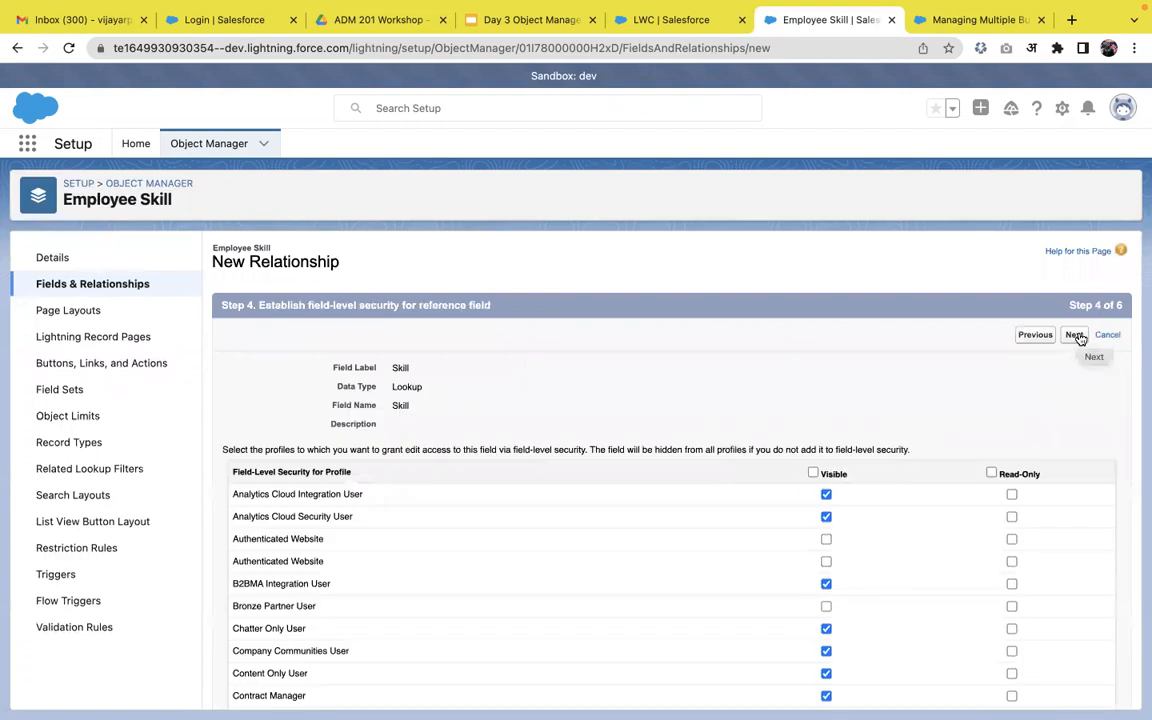
click(1075, 336)
click(1075, 336)
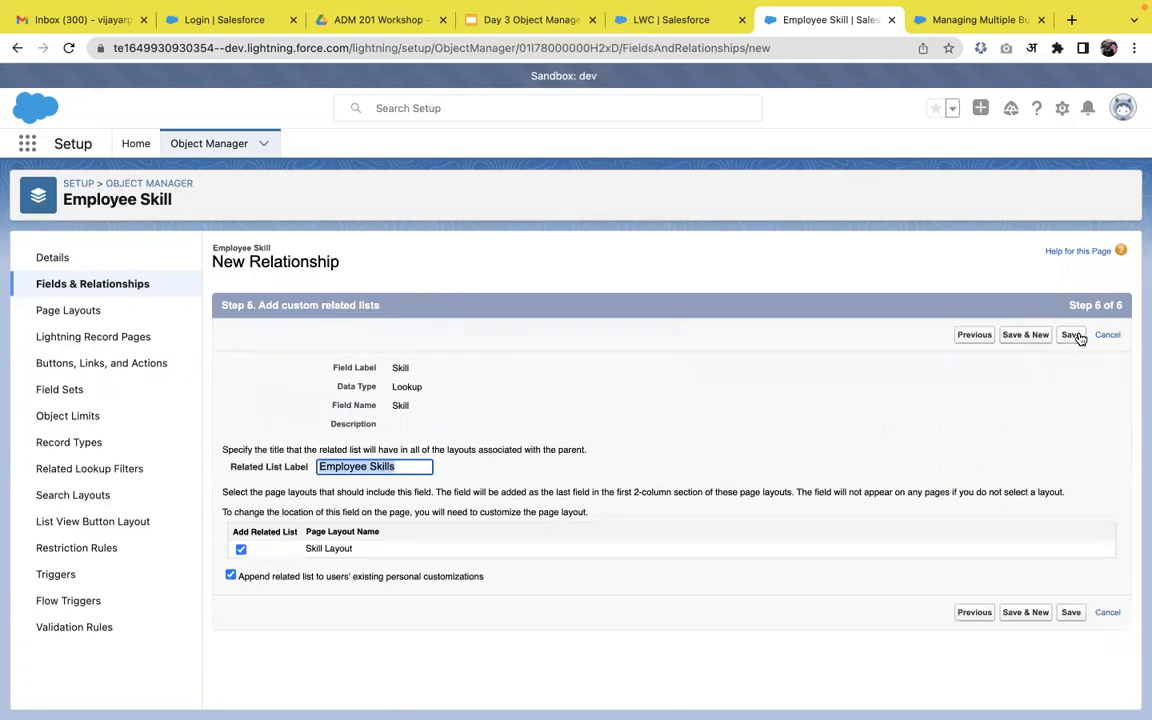
click(1069, 336)
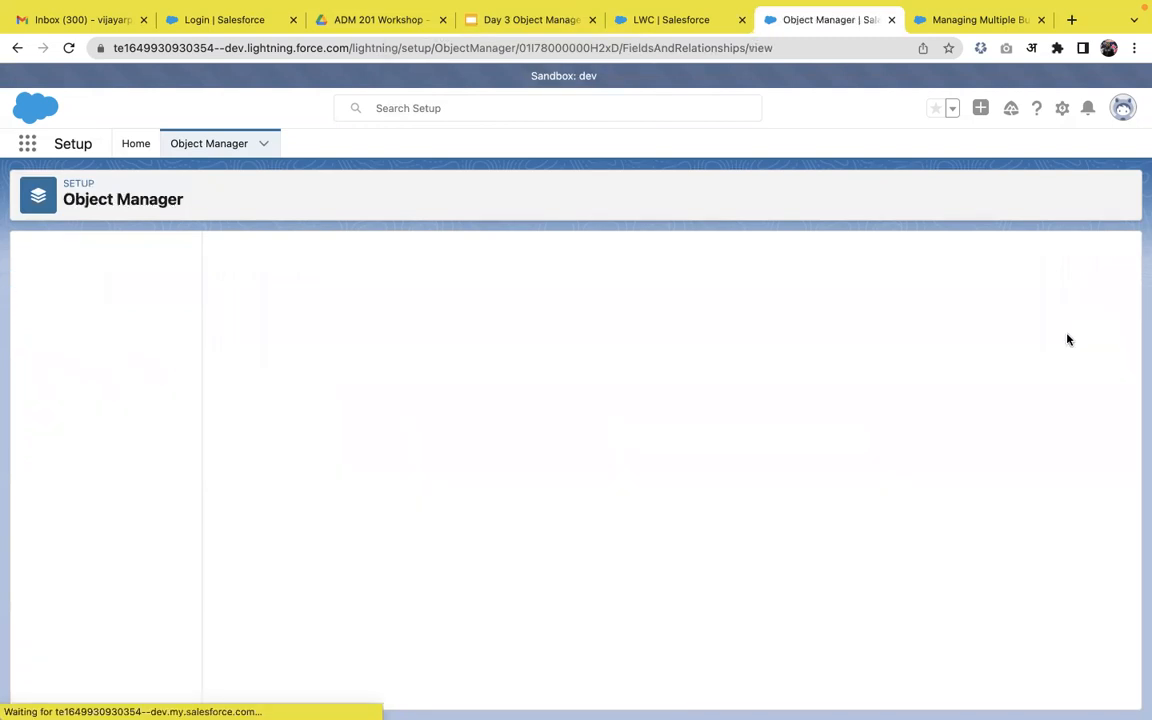
Save a new Skill record named 'Apex' from the Skills list.
click(30, 144)
click(665, 20)
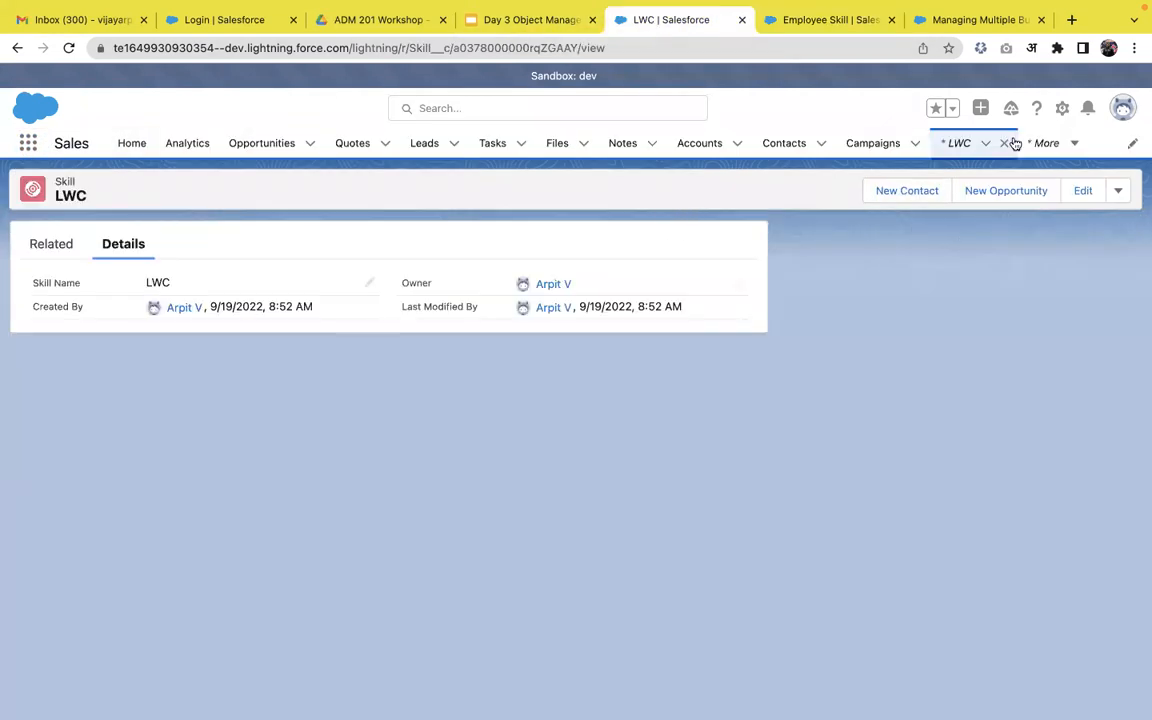
click(977, 145)
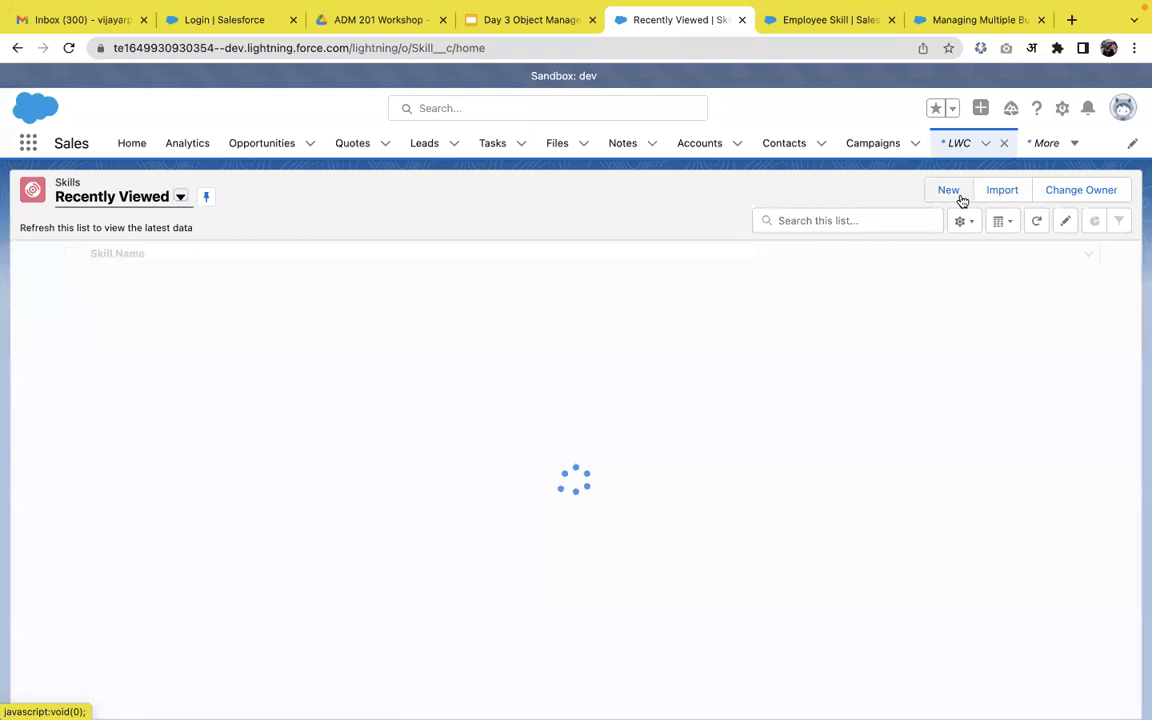
click(956, 194)
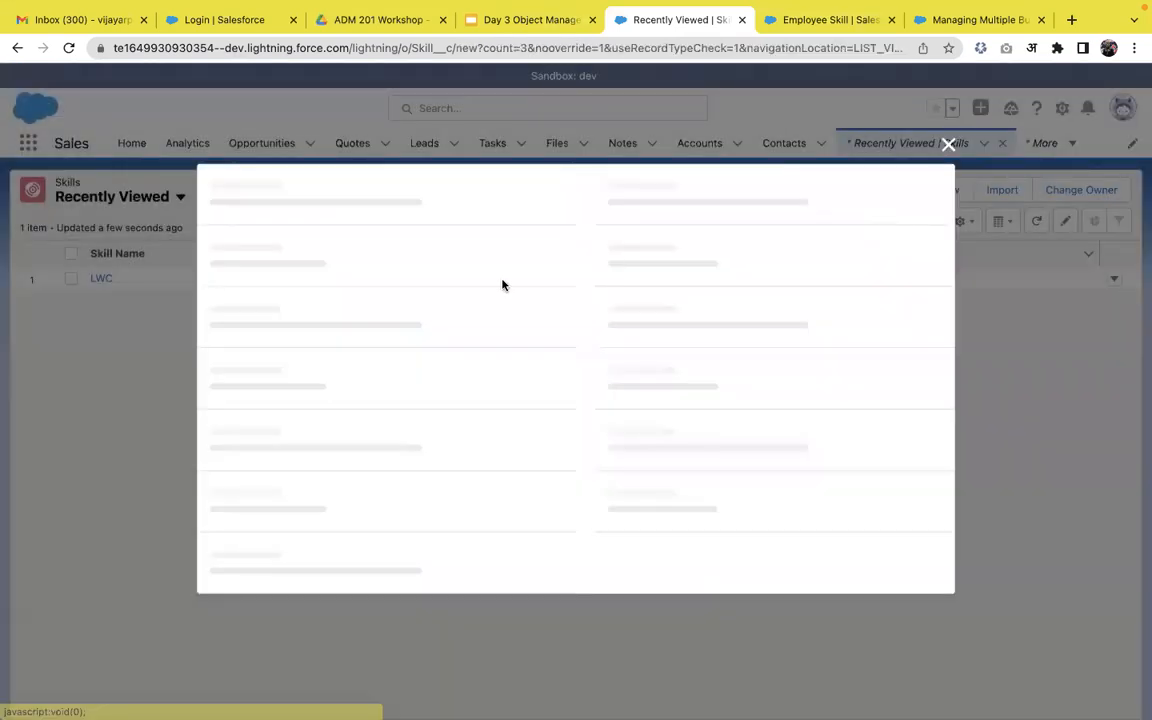
text(Apex)
click(648, 459)
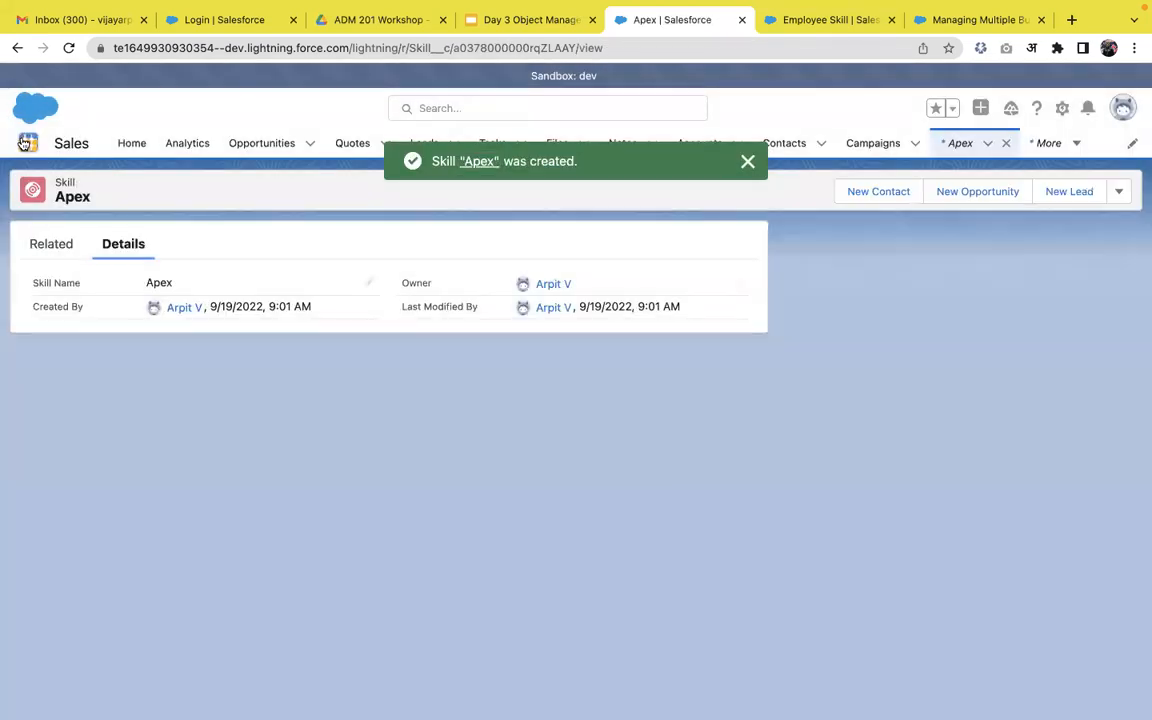
Reload the page and find Employee Skills in the App Launcher by searching 'emplo'.
click(26, 143)
text(empl)
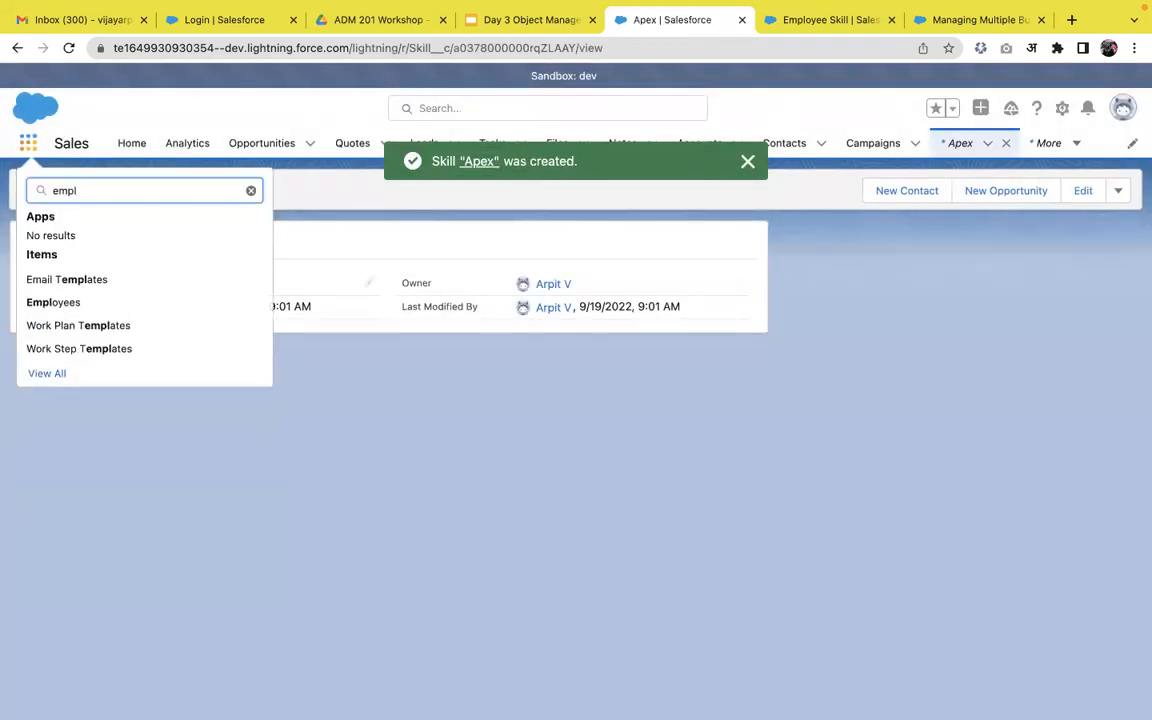
text(o)
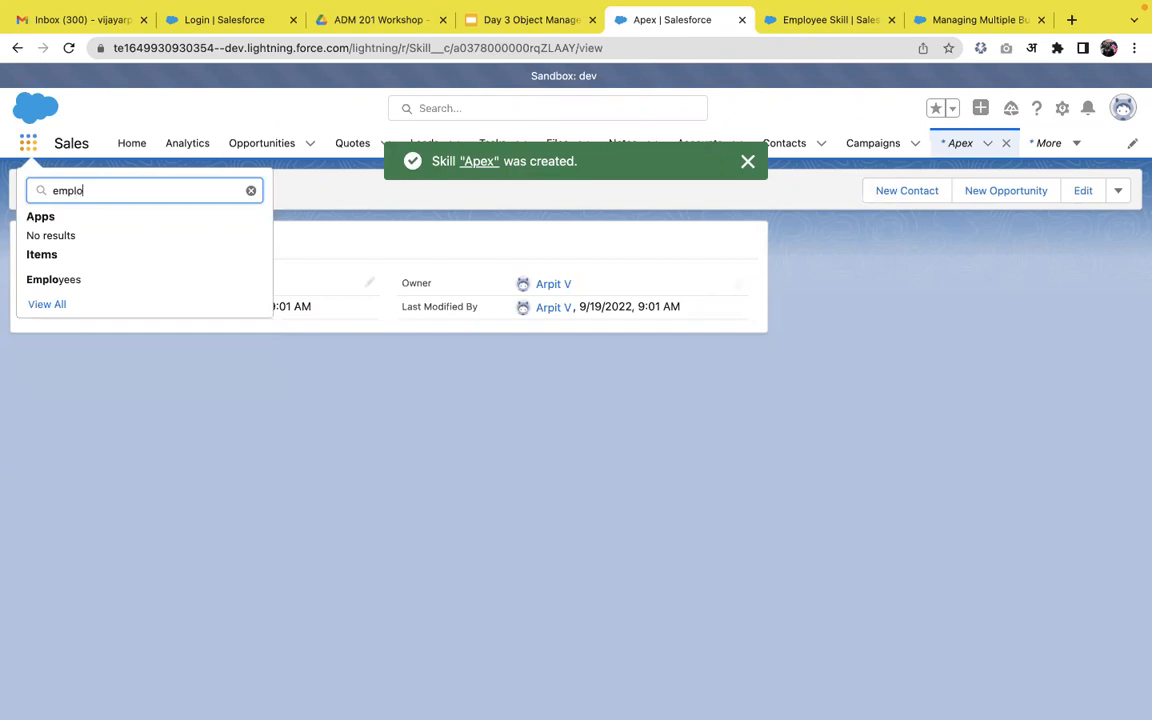
text(yee sk)
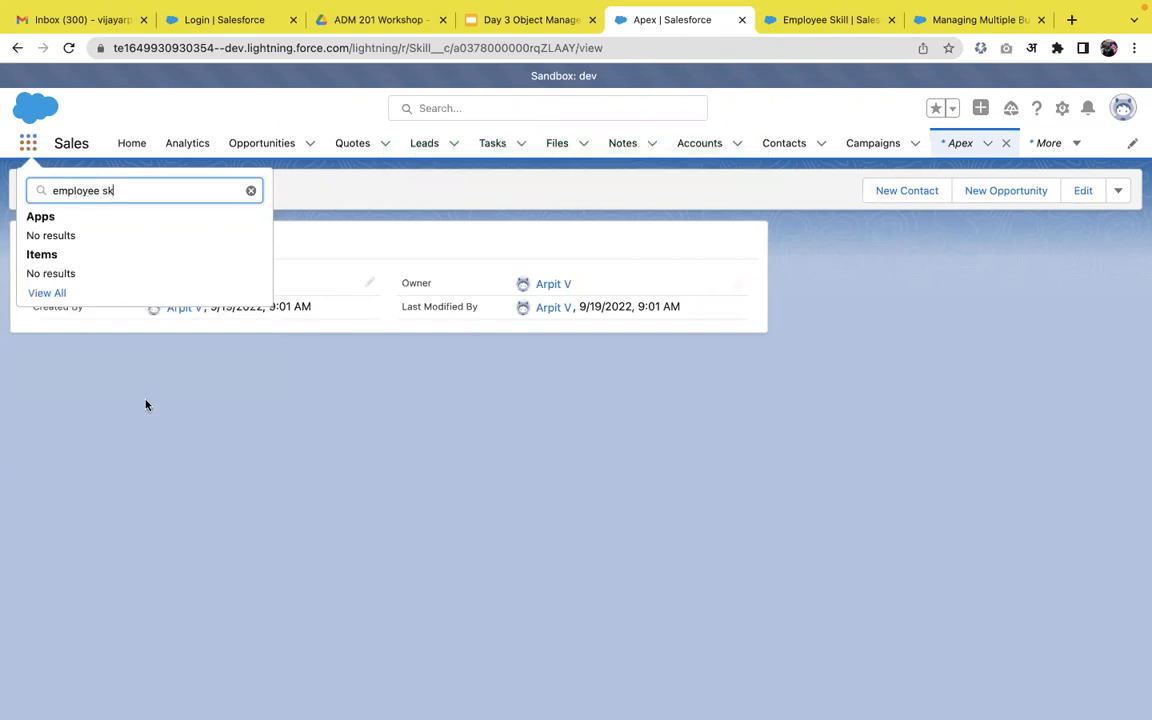
click(146, 404)
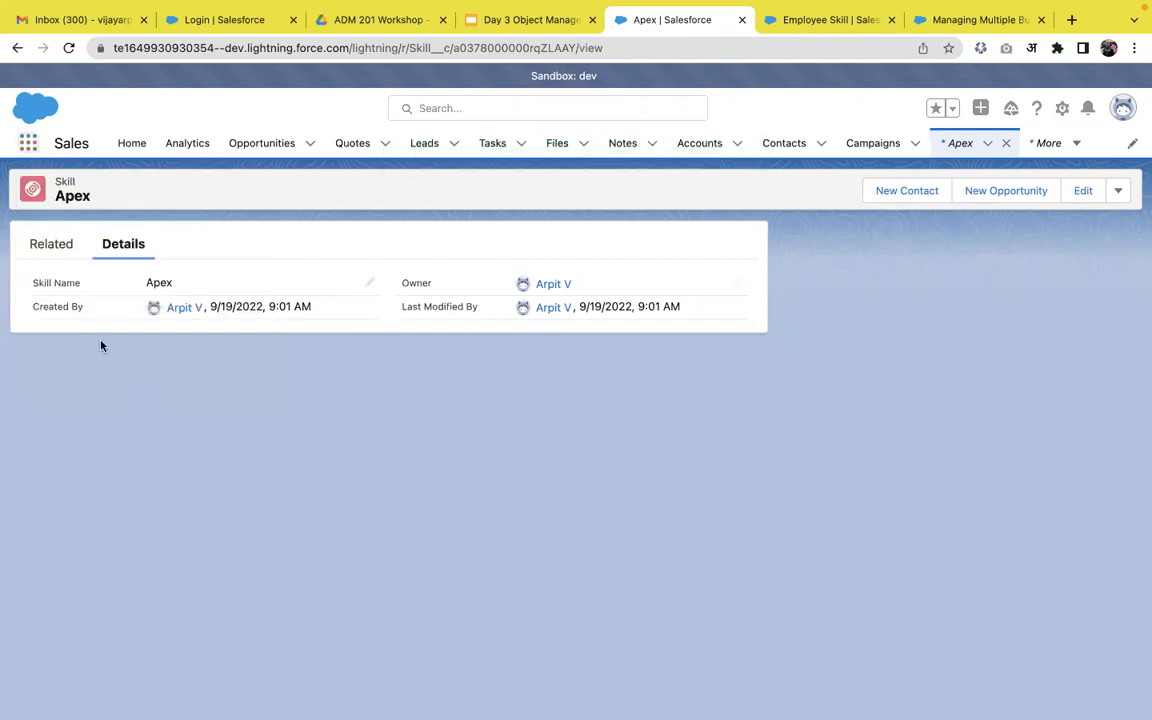
click(68, 48)
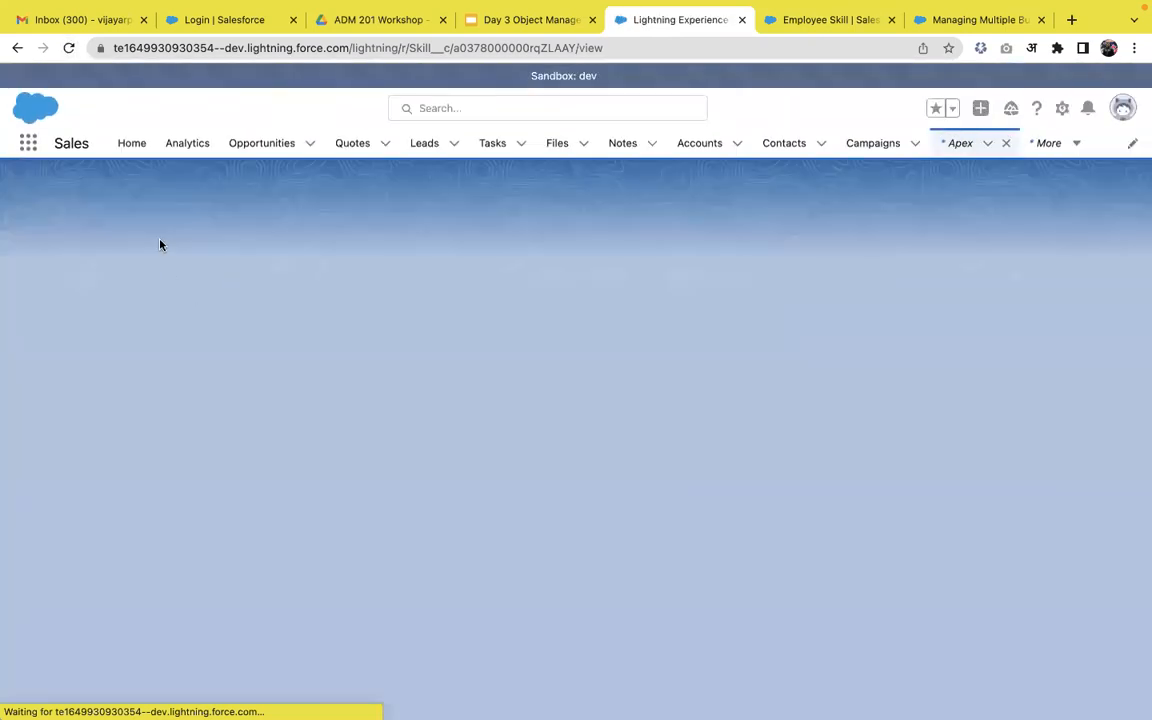
click(29, 146)
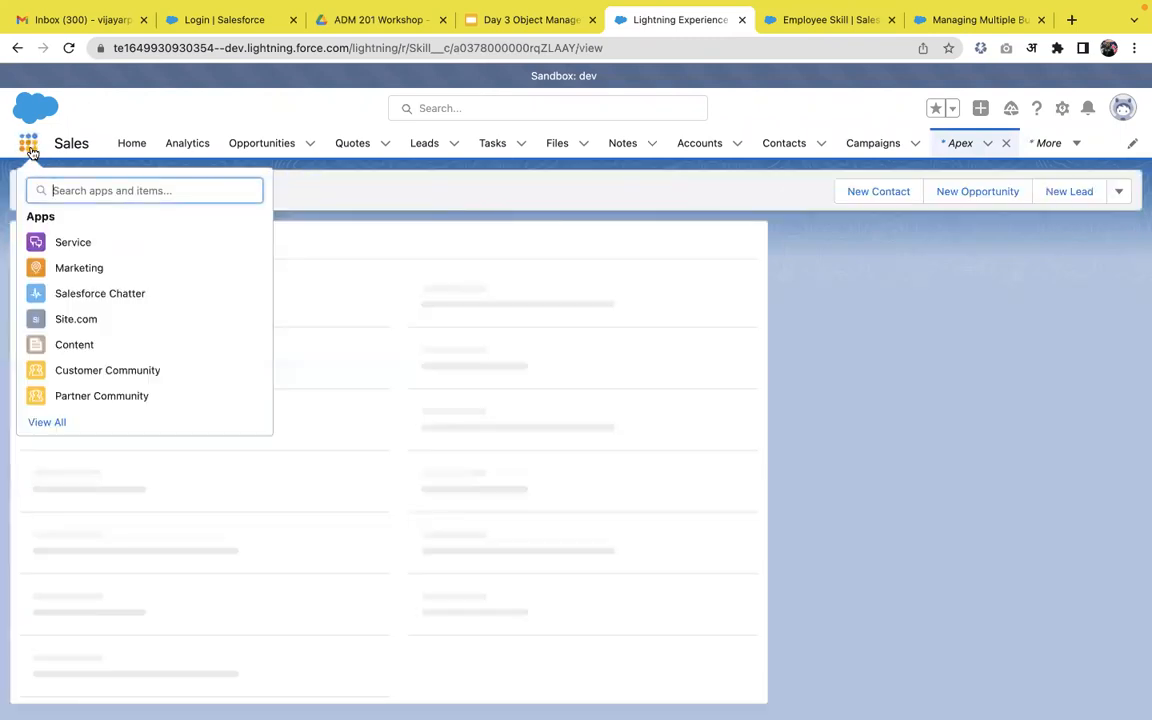
text(em)
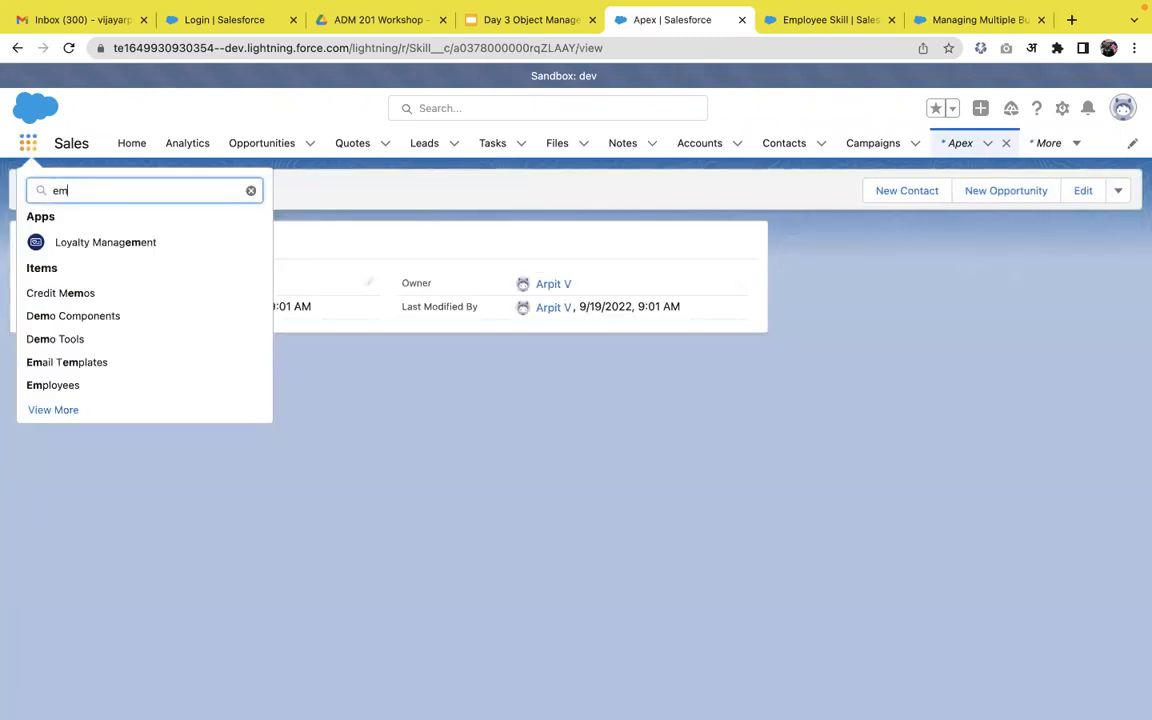
key(Return)
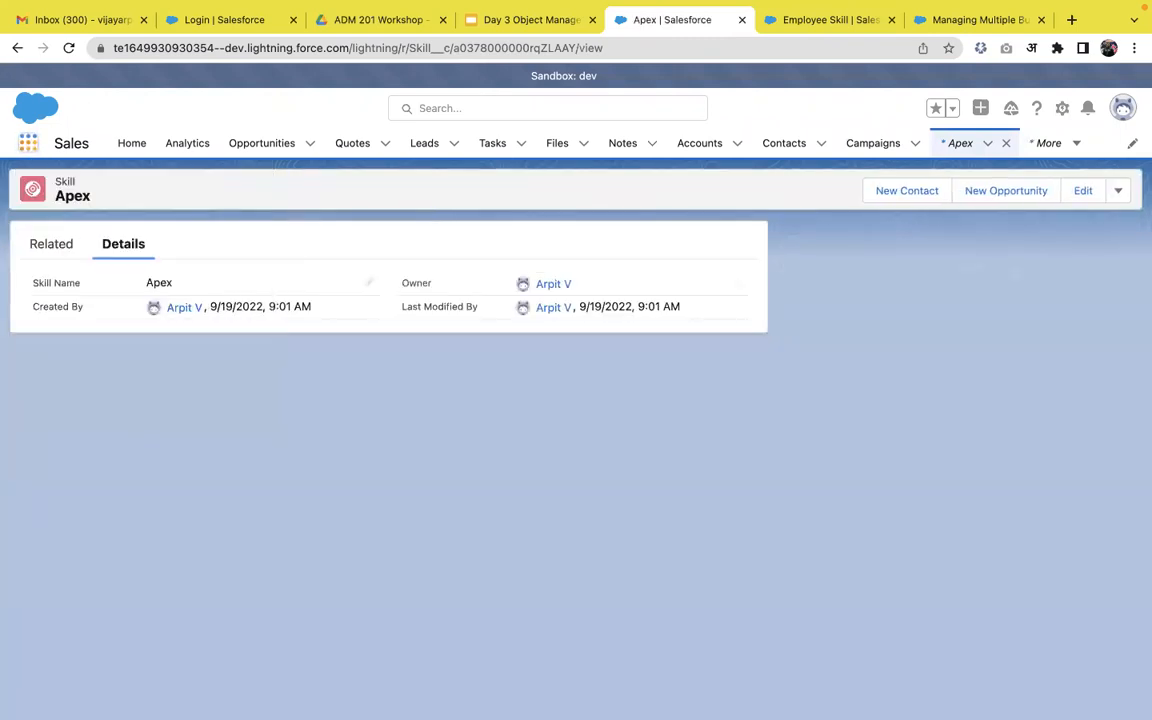
click(28, 143)
text(em)
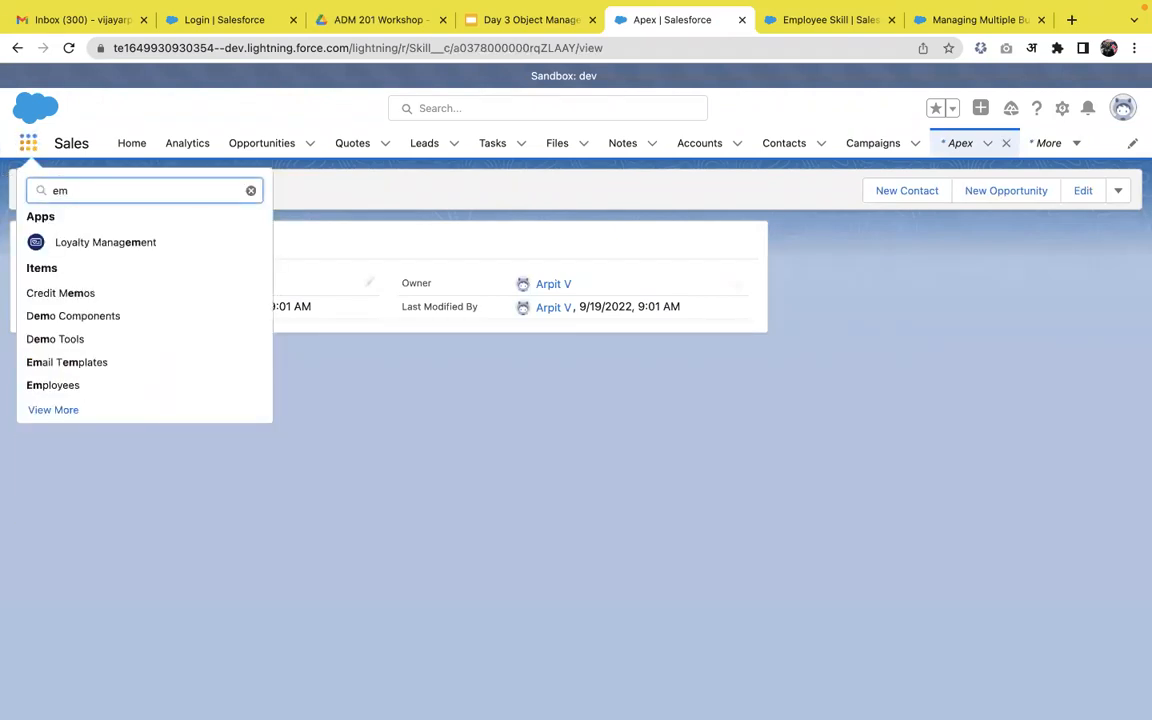
text(pl)
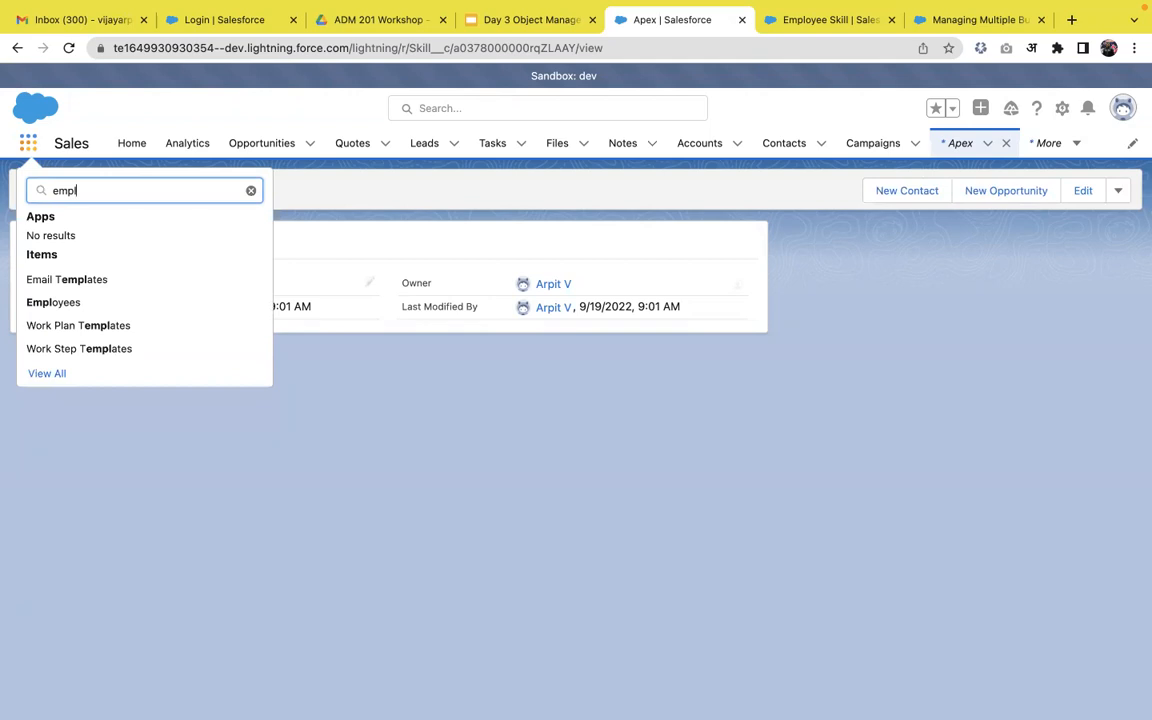
text(oyee sk)
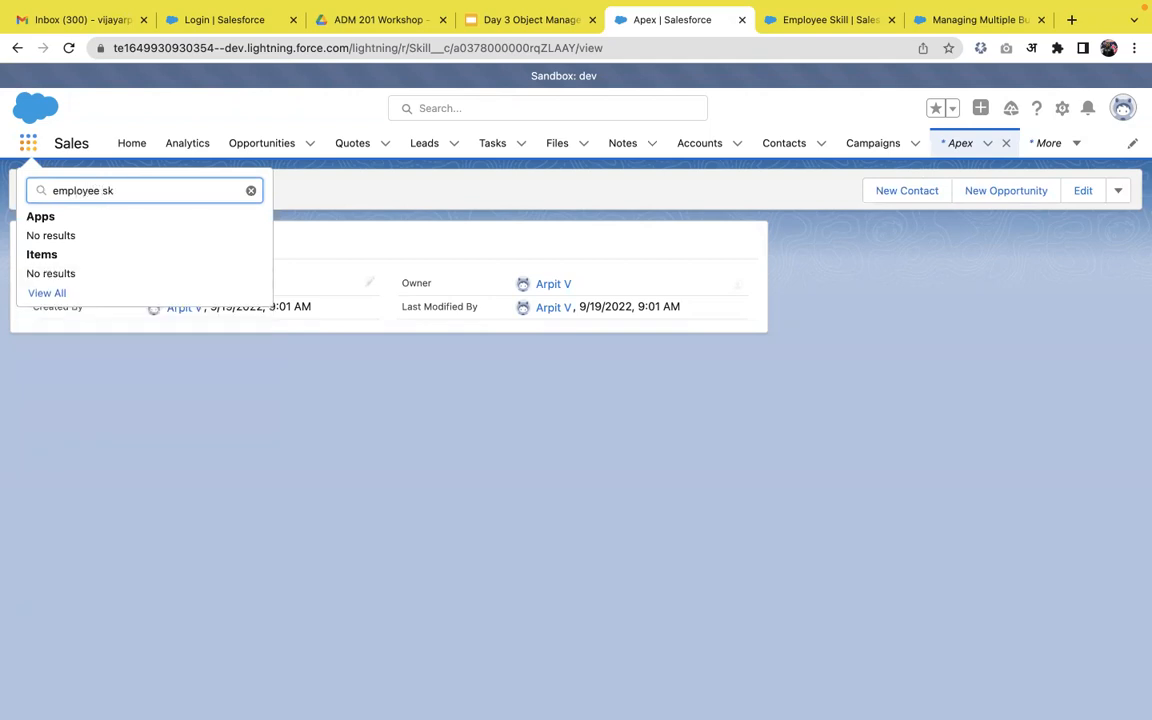
key(BackSpace)
key(BackSpace)
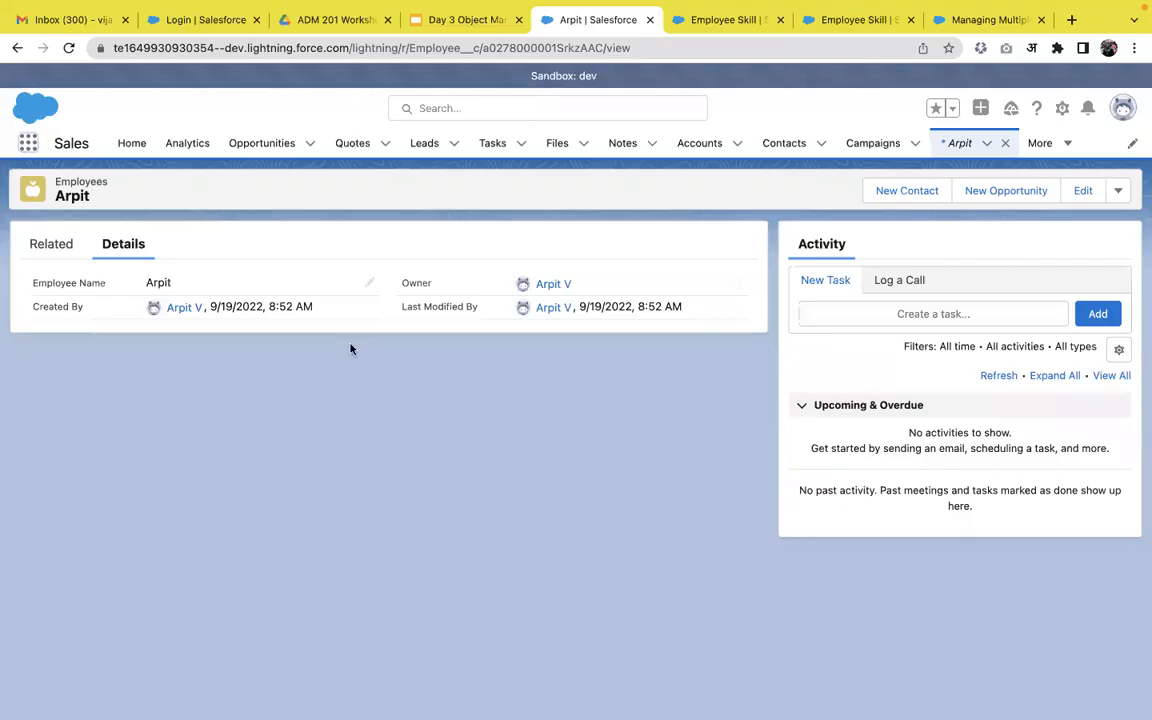
click(29, 144)
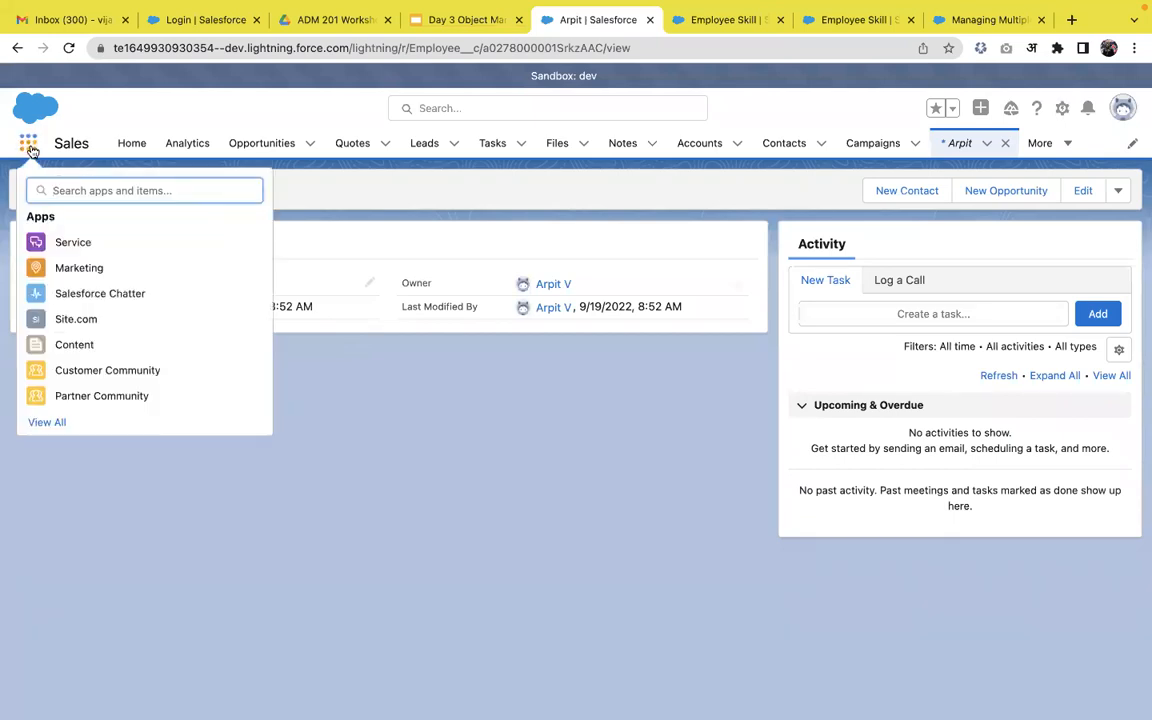
text(emplo)
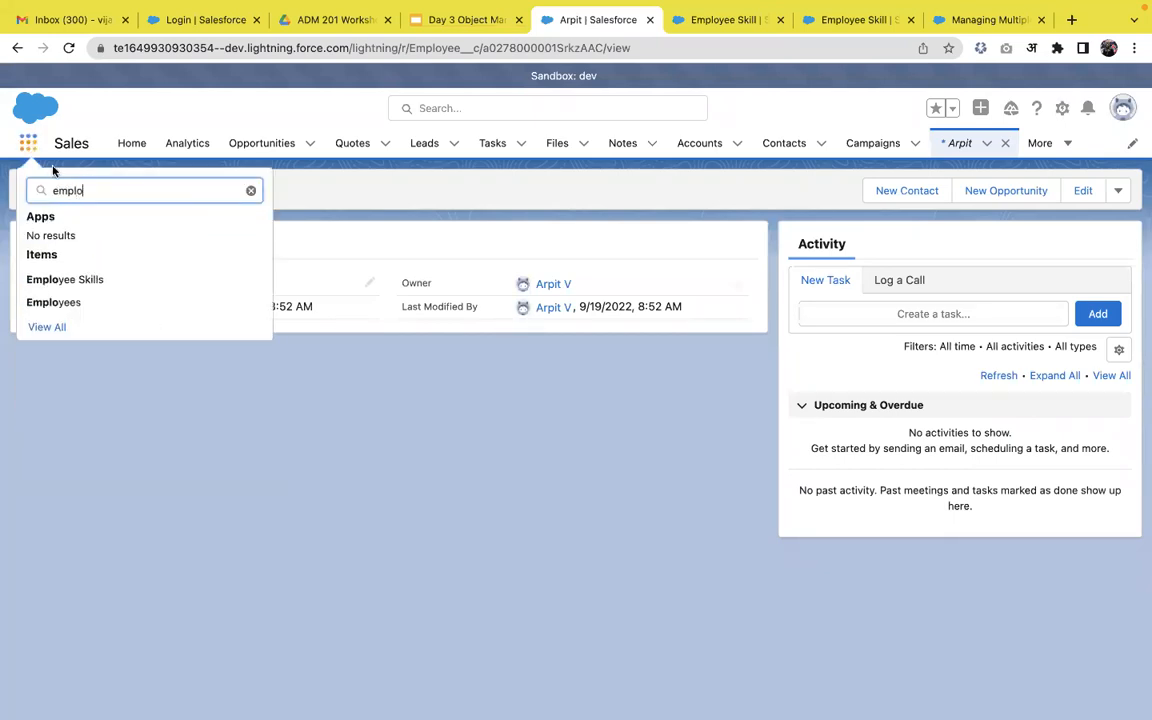
click(100, 288)
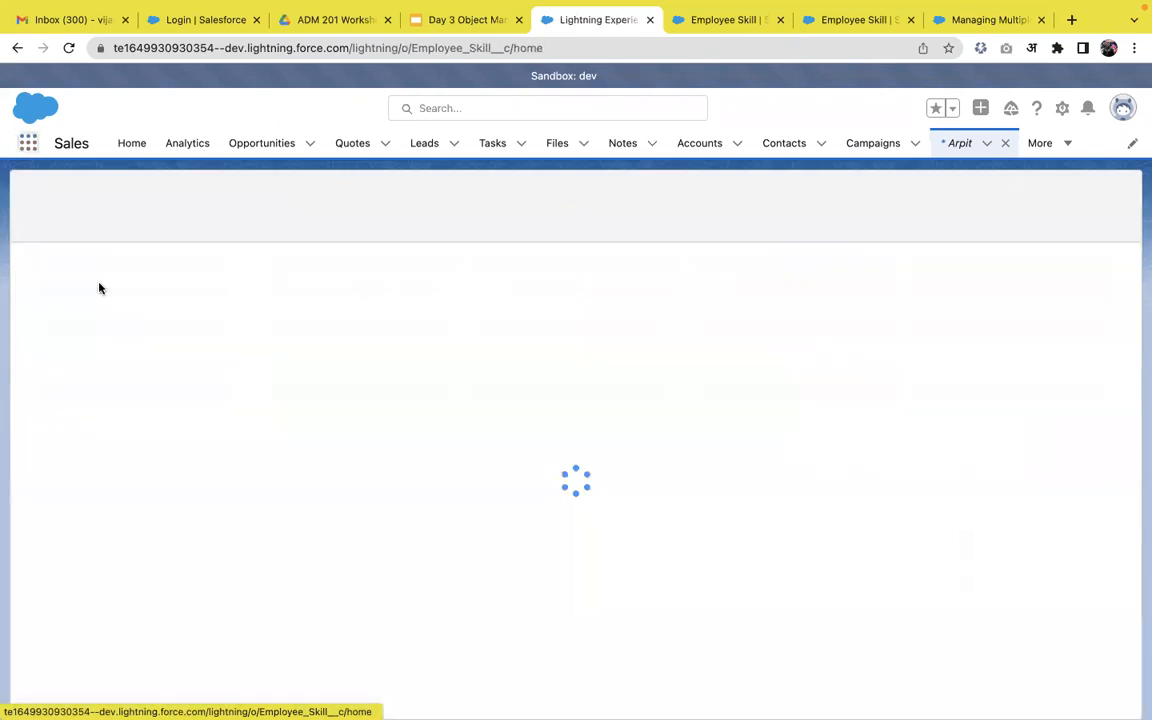
Start a new Employee Skill record and search the Skill lookup for 'LWC'.
click(1046, 192)
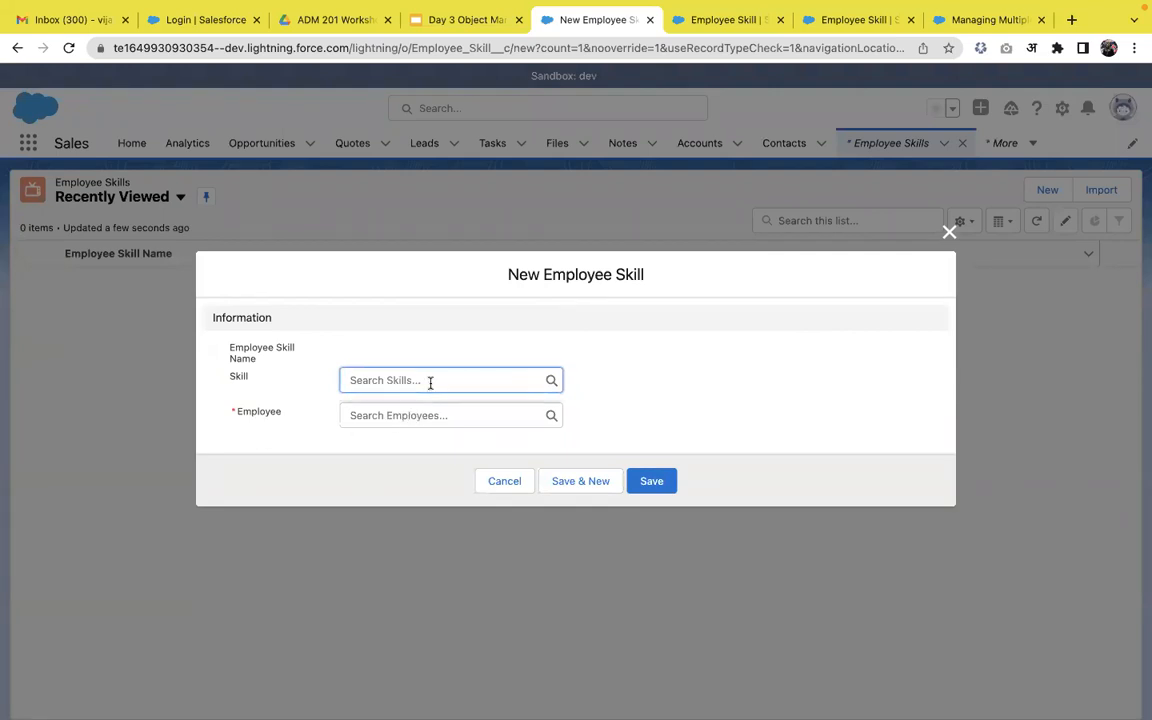
text(lwc)
key(Return)
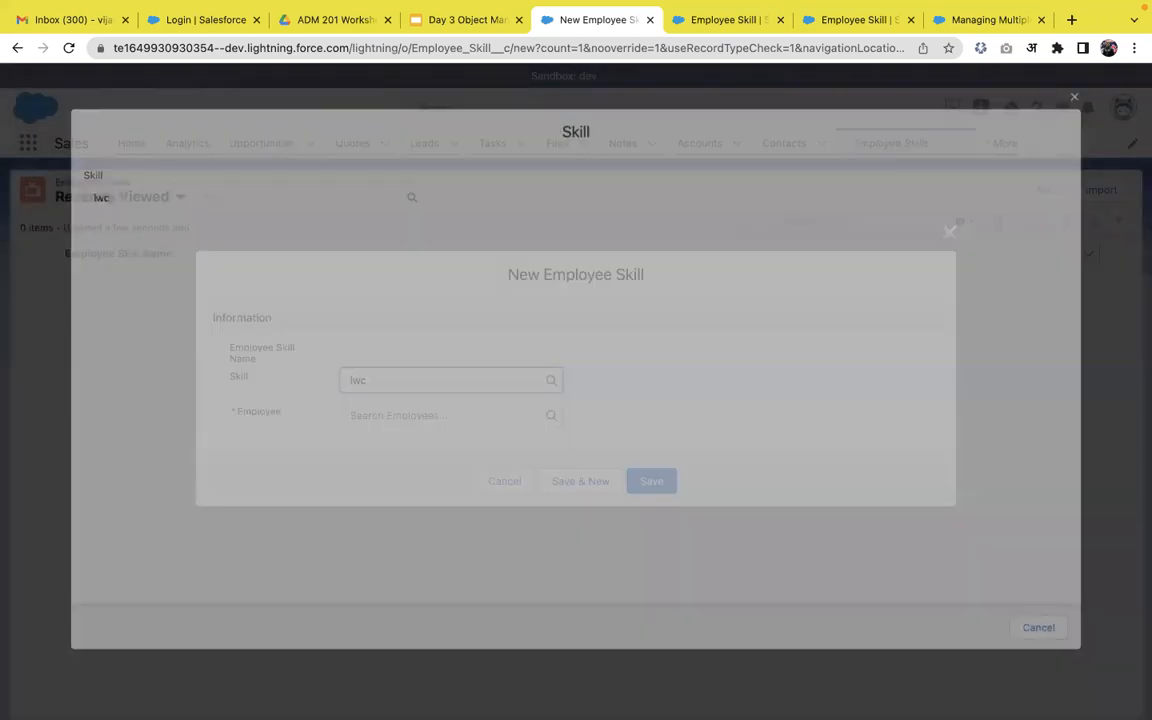
click(145, 181)
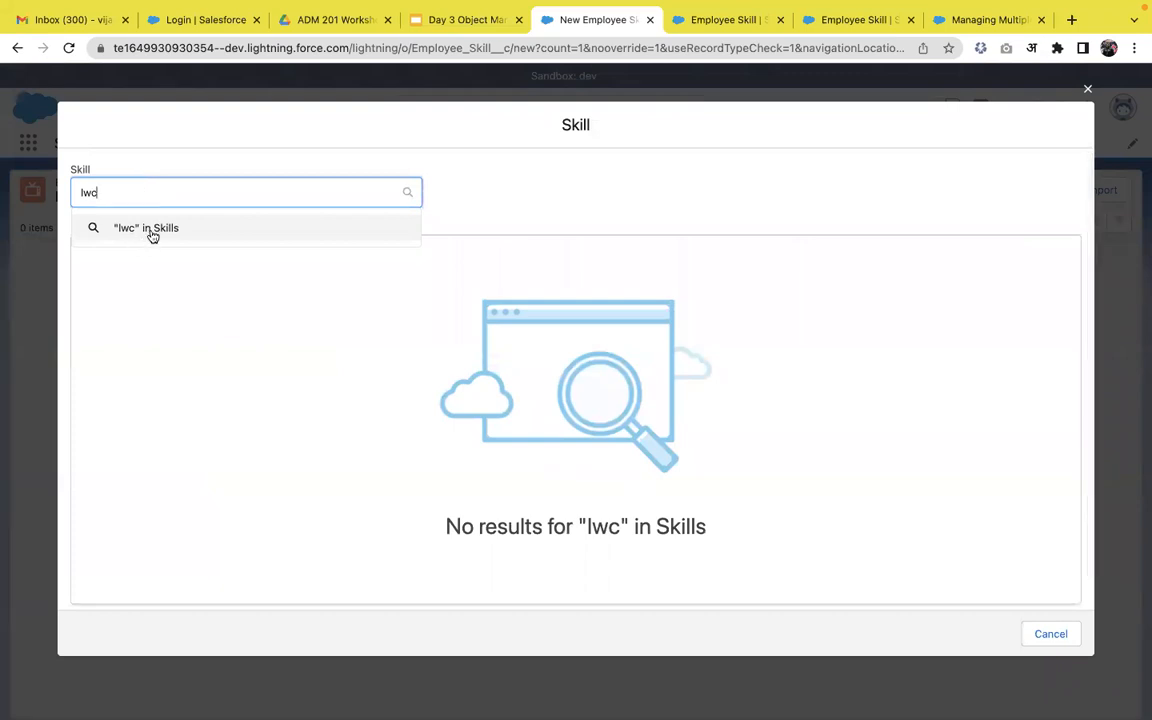
click(151, 230)
click(152, 183)
key(BackSpace)
key(BackSpace)
key(BackSpace)
text(LWC)
key(Return)
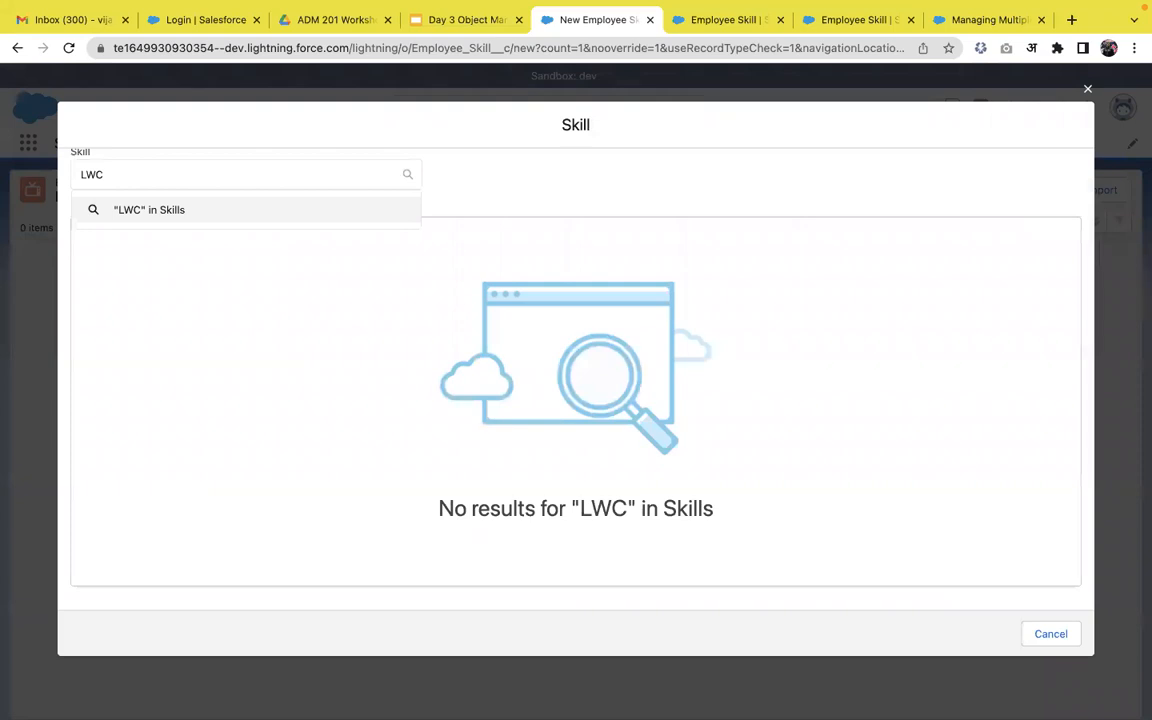
click(187, 209)
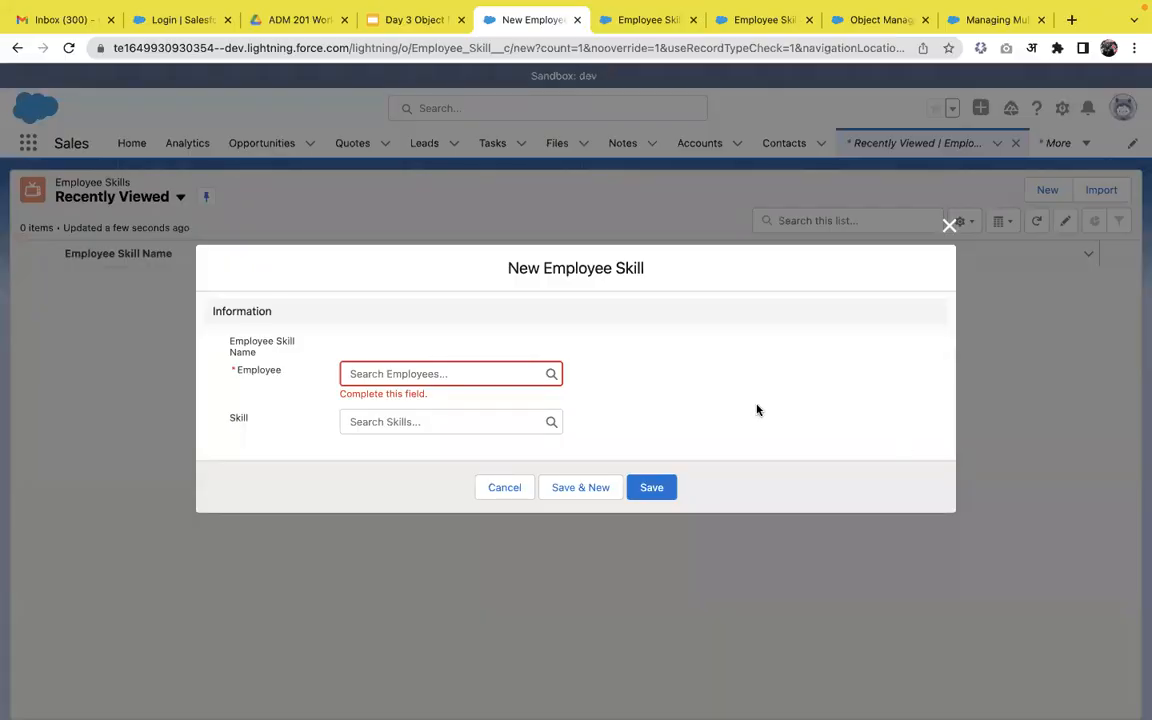
Pick the LWC skill and the employee in the lookups and save record ES-001.
click(511, 423)
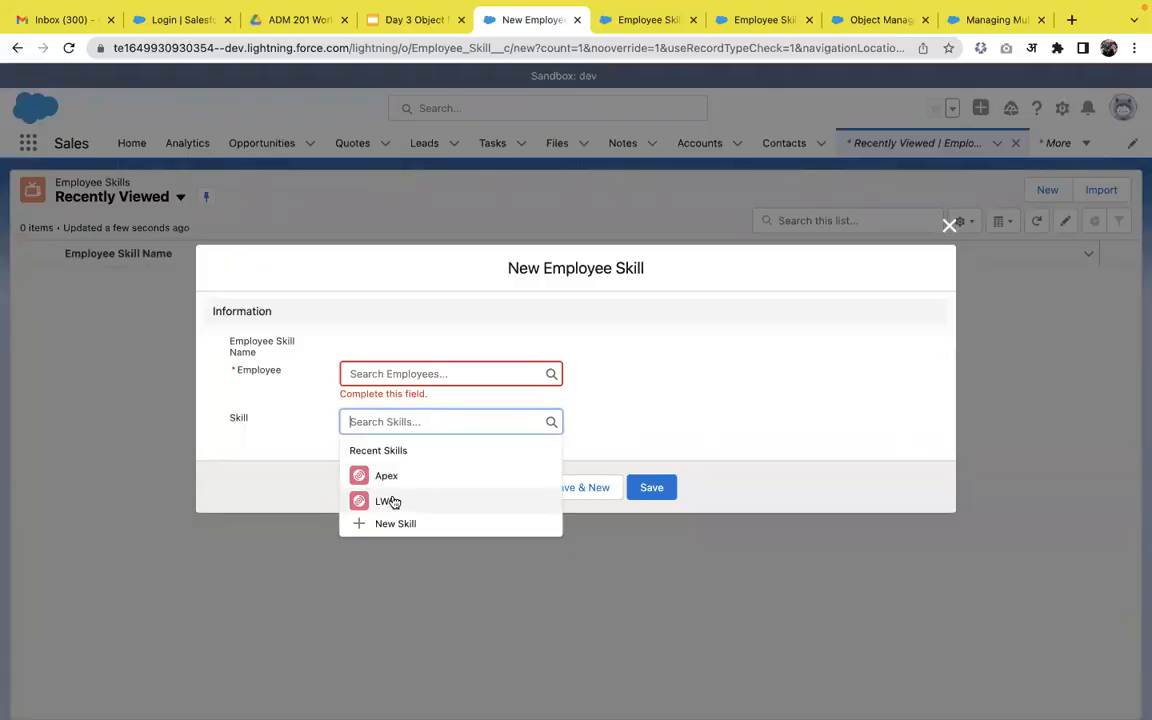
text(lwc)
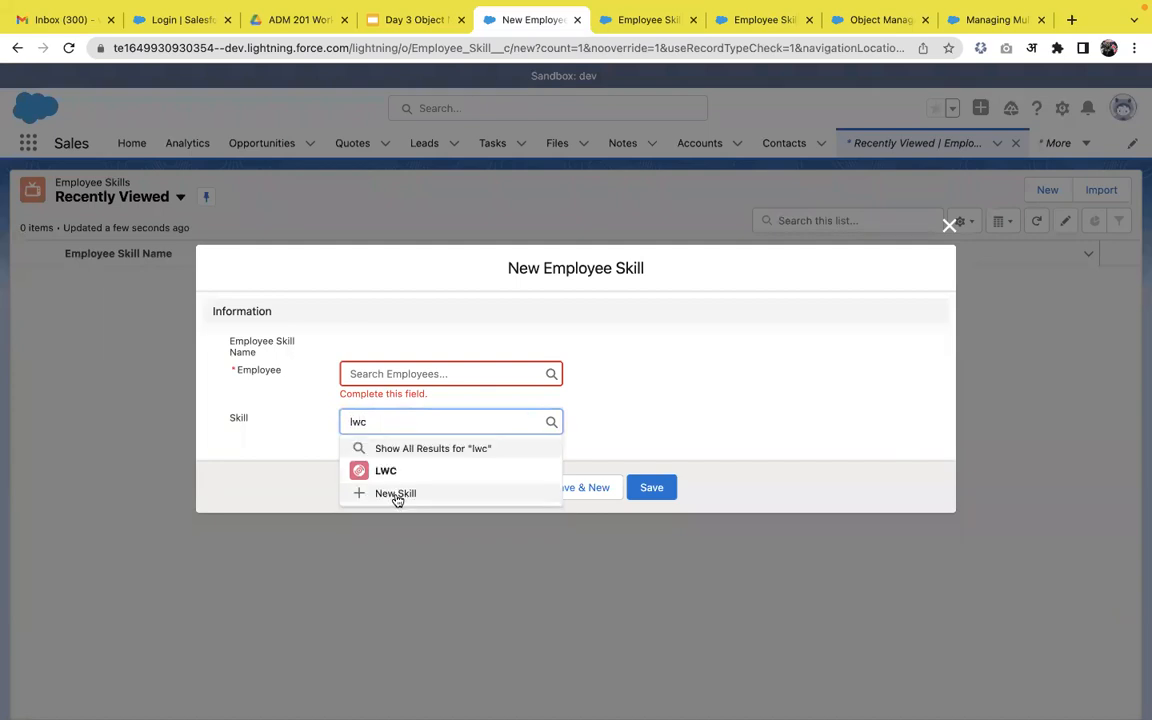
click(399, 476)
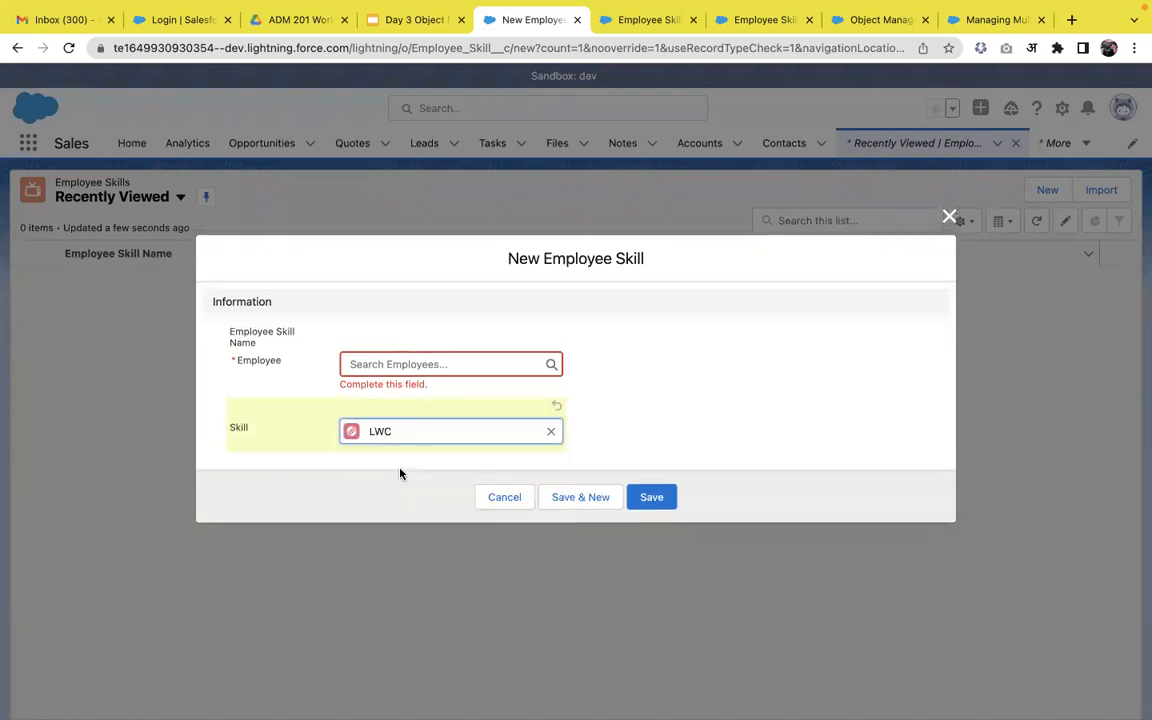
click(422, 364)
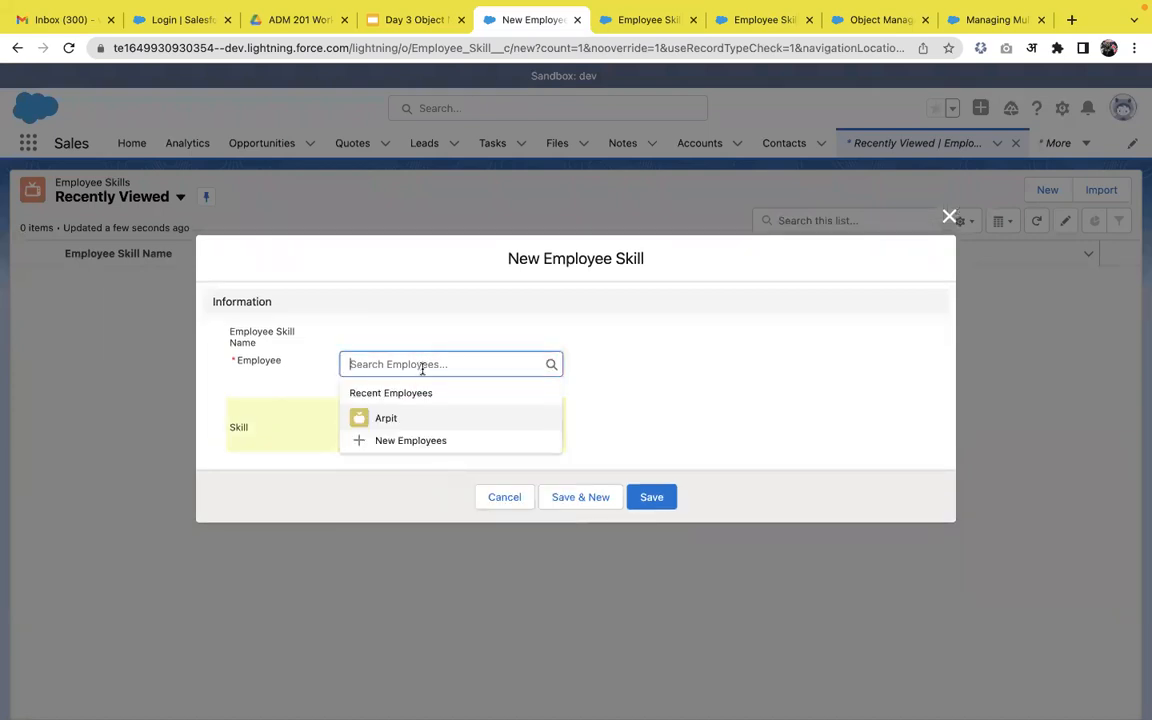
click(478, 421)
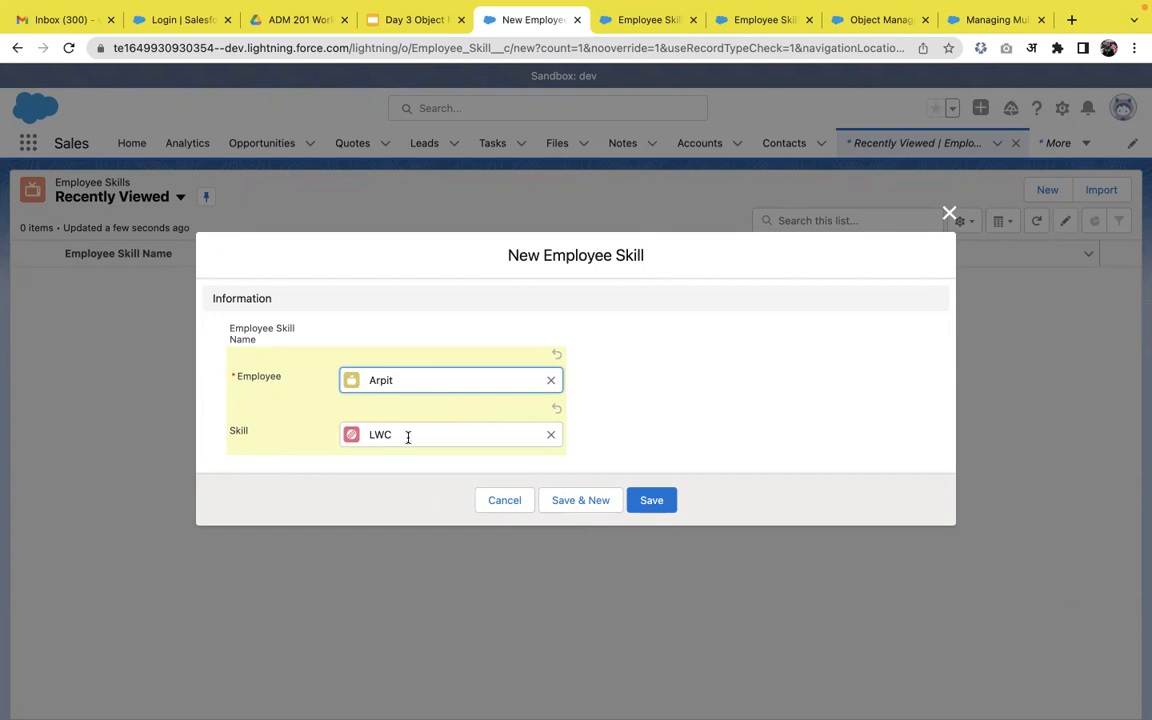
click(656, 500)
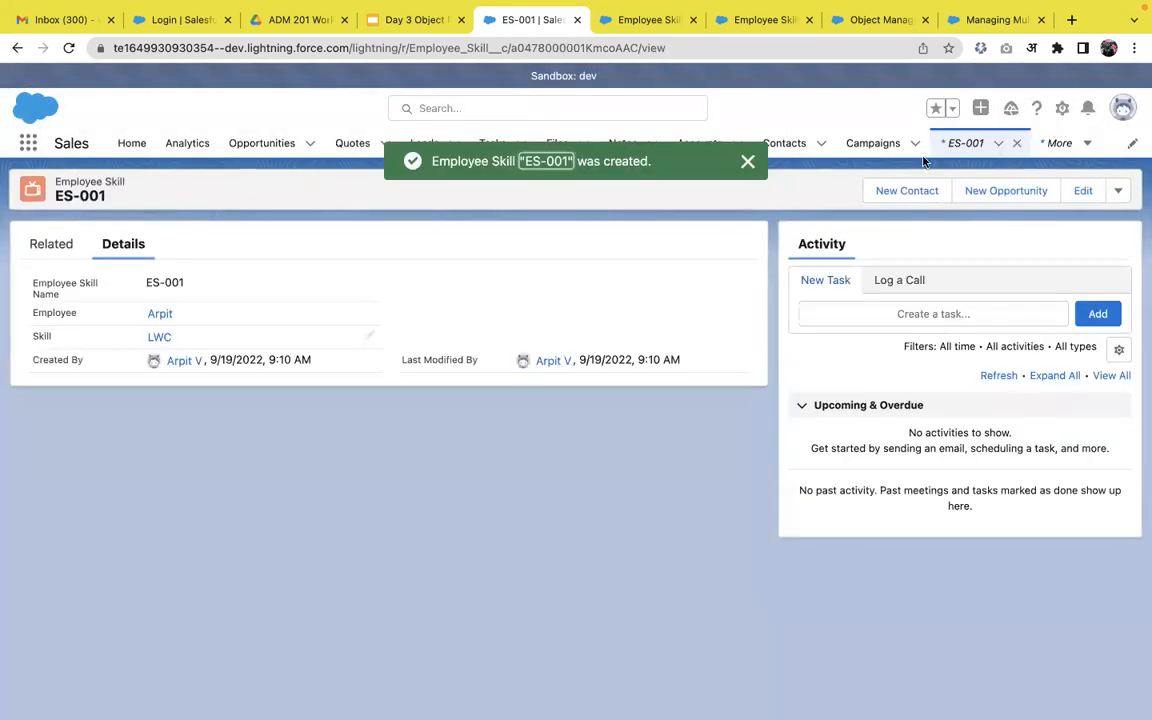
click(962, 146)
Save Employee Skill ES-002 linking the same employee to the Apex skill.
click(1045, 191)
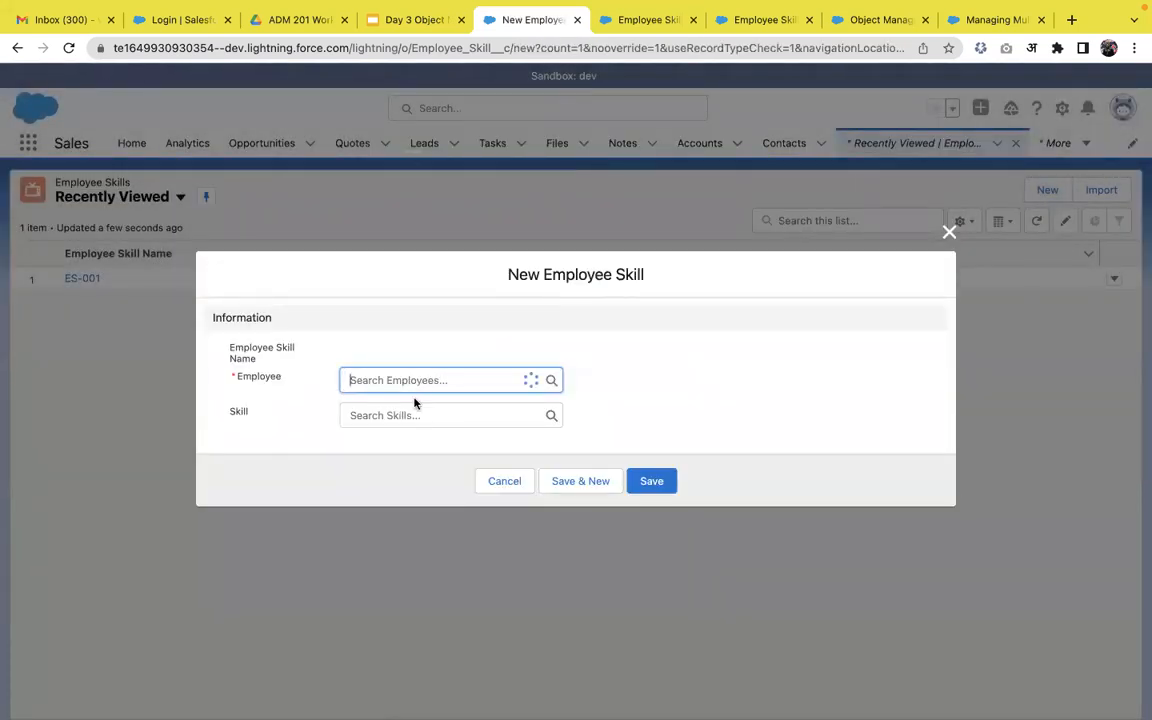
click(399, 435)
click(403, 427)
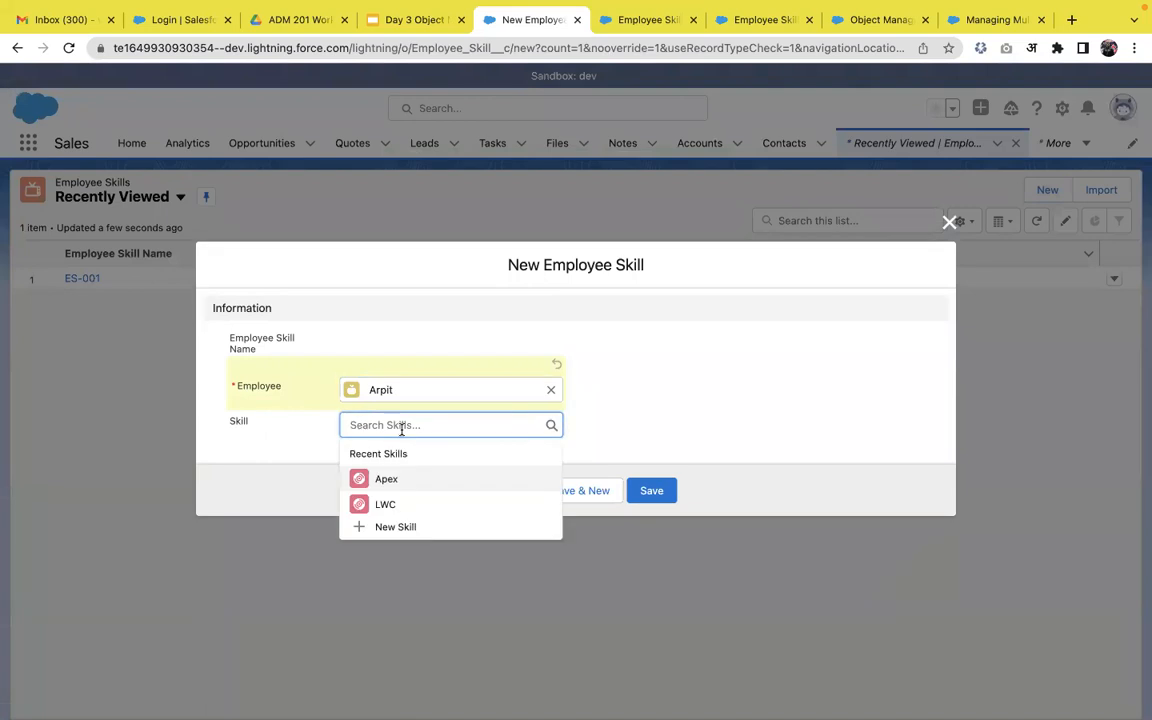
click(401, 487)
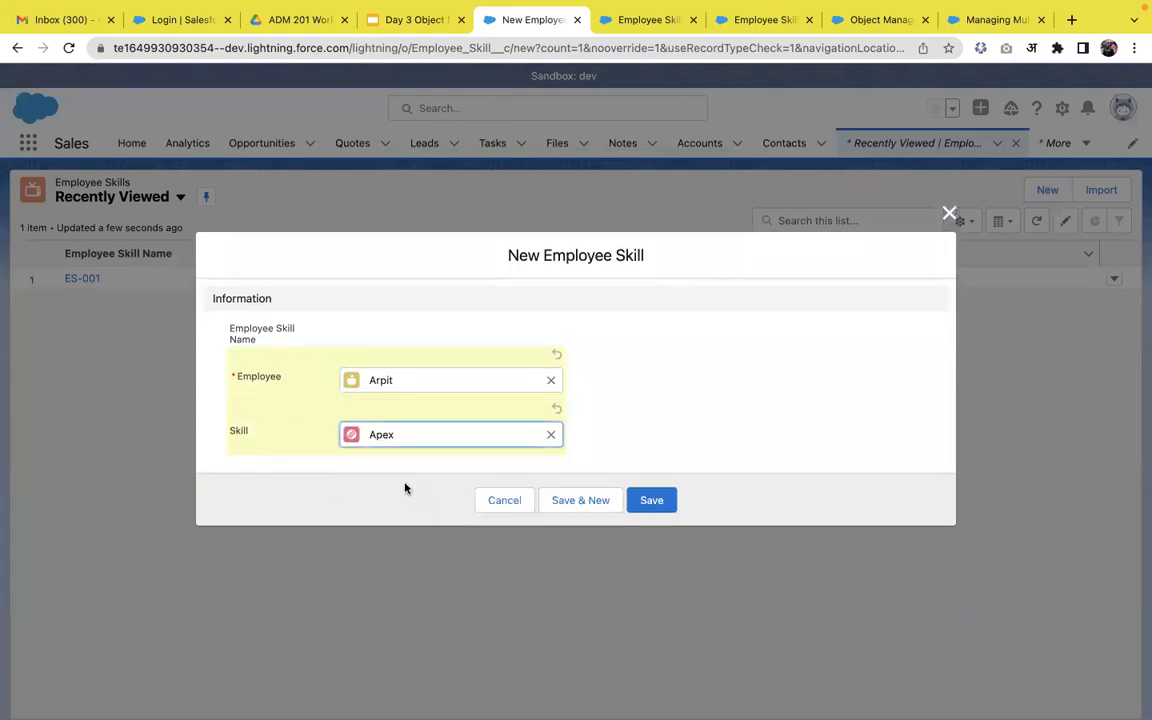
click(652, 500)
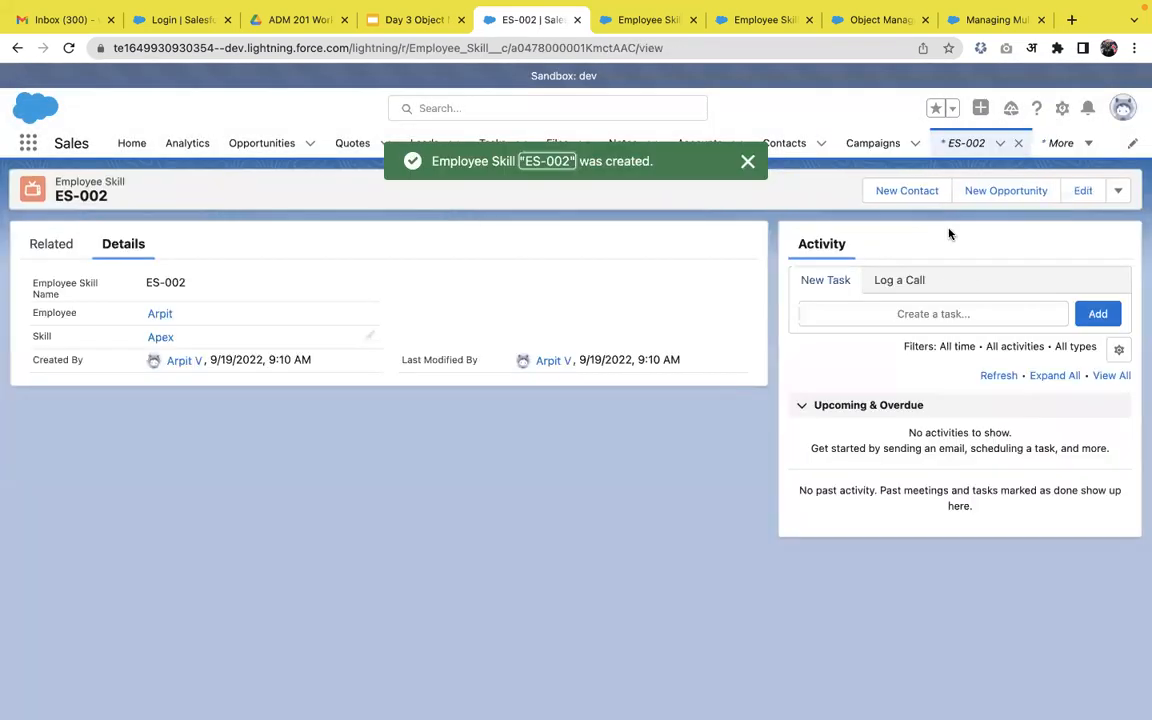
click(956, 146)
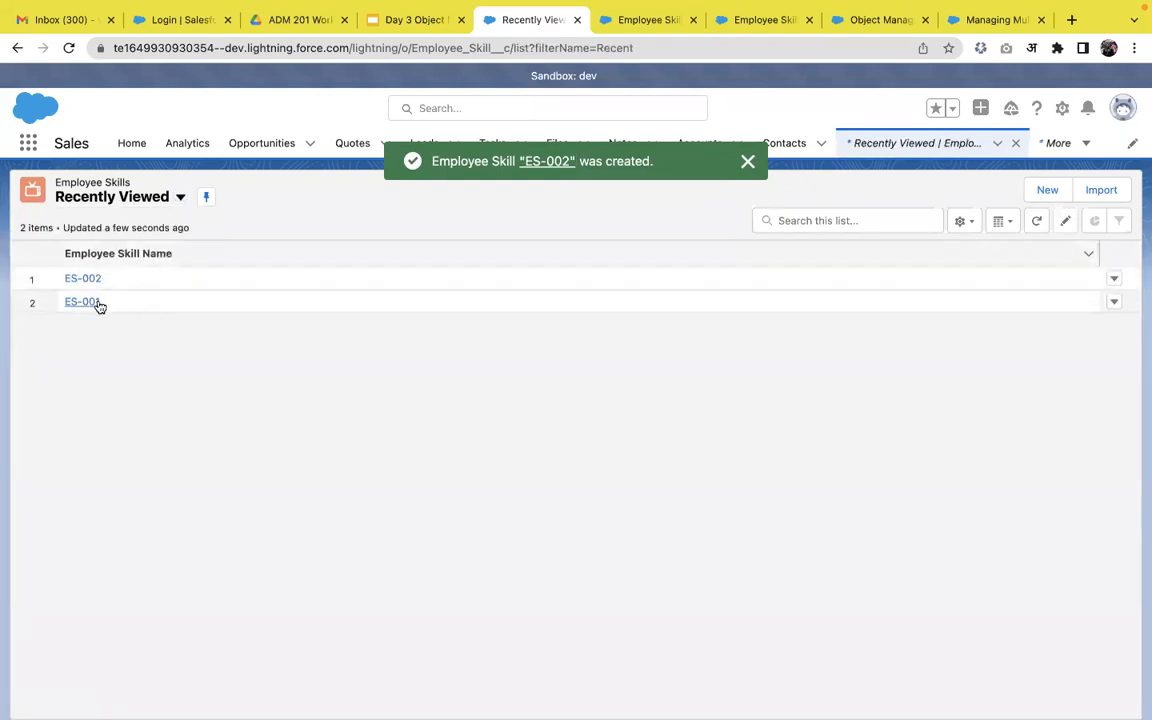
Switch the Employee Skills list view to All, showing ES-001 and ES-002.
click(160, 203)
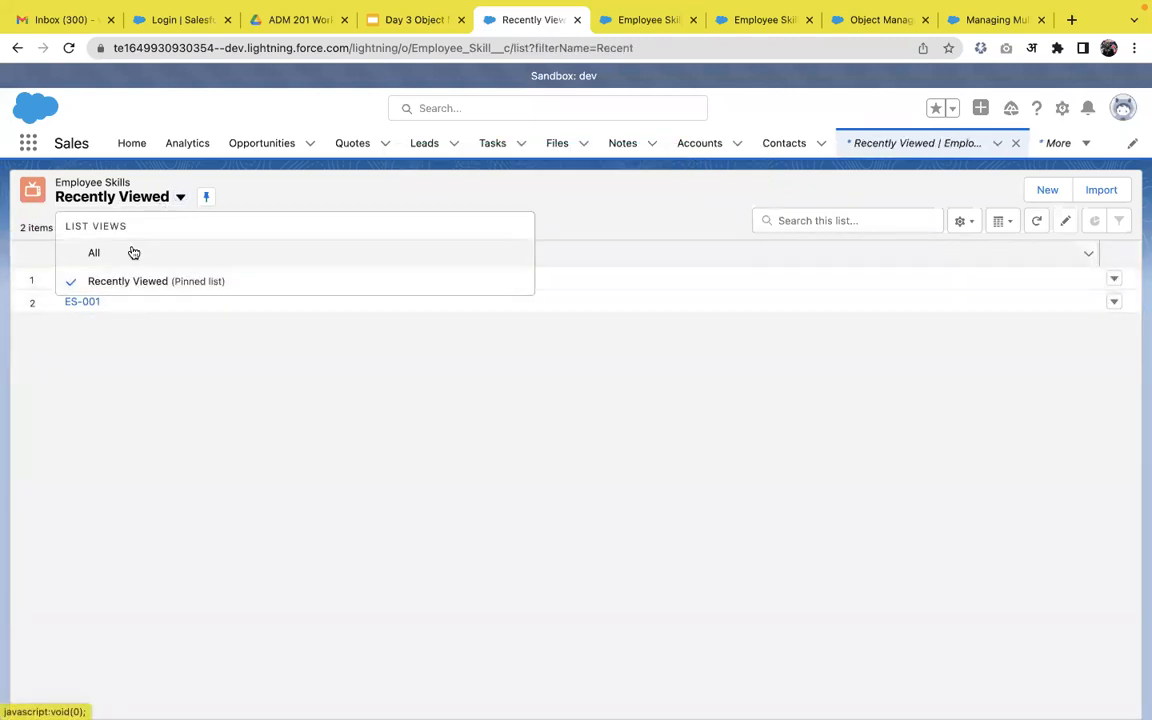
click(134, 253)
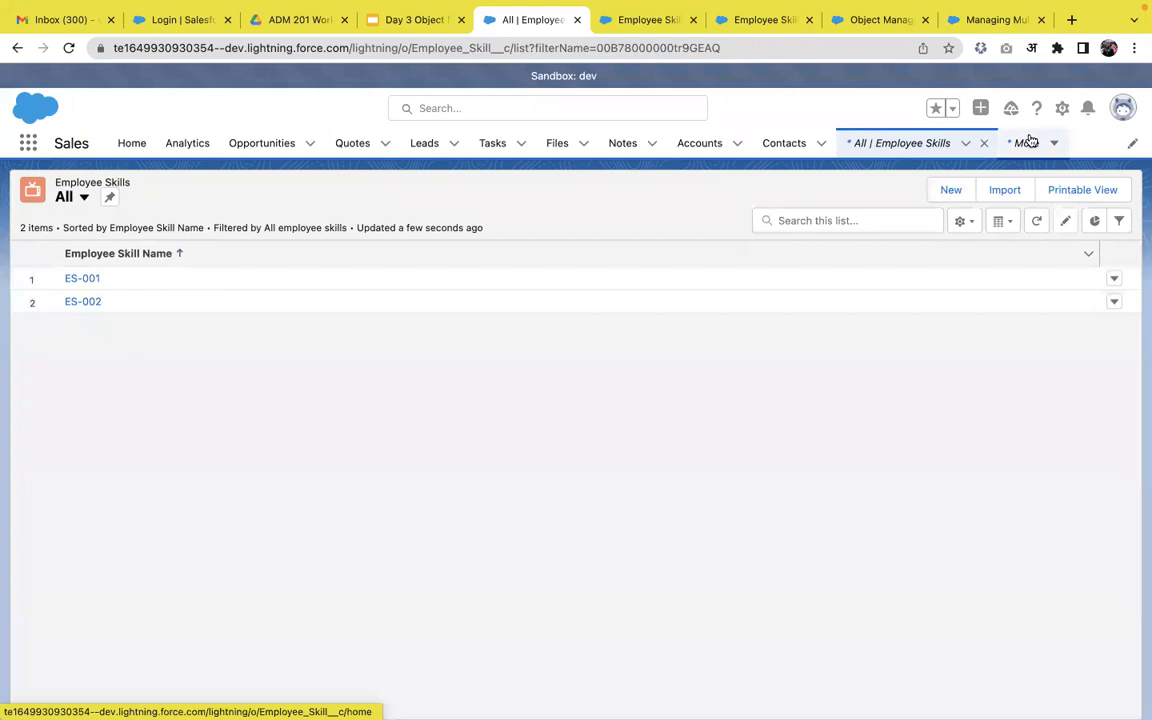
click(1028, 142)
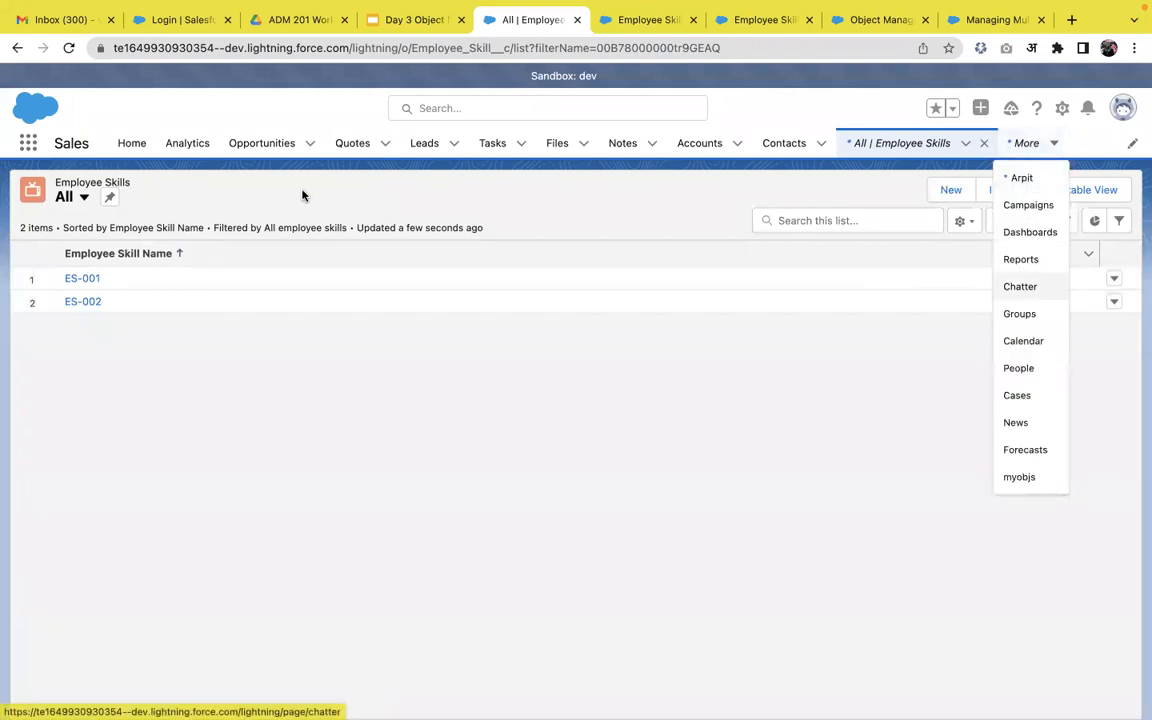
click(28, 143)
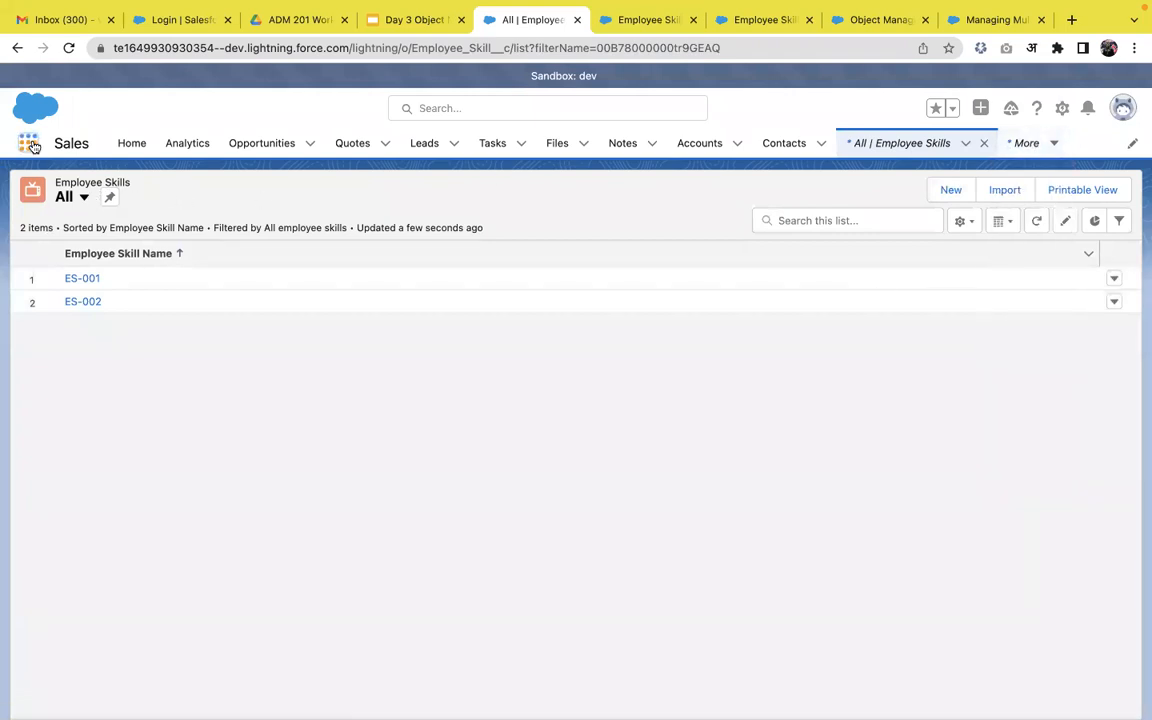
Find Skills via 'ski' and delete the LWC skill record.
text(ski)
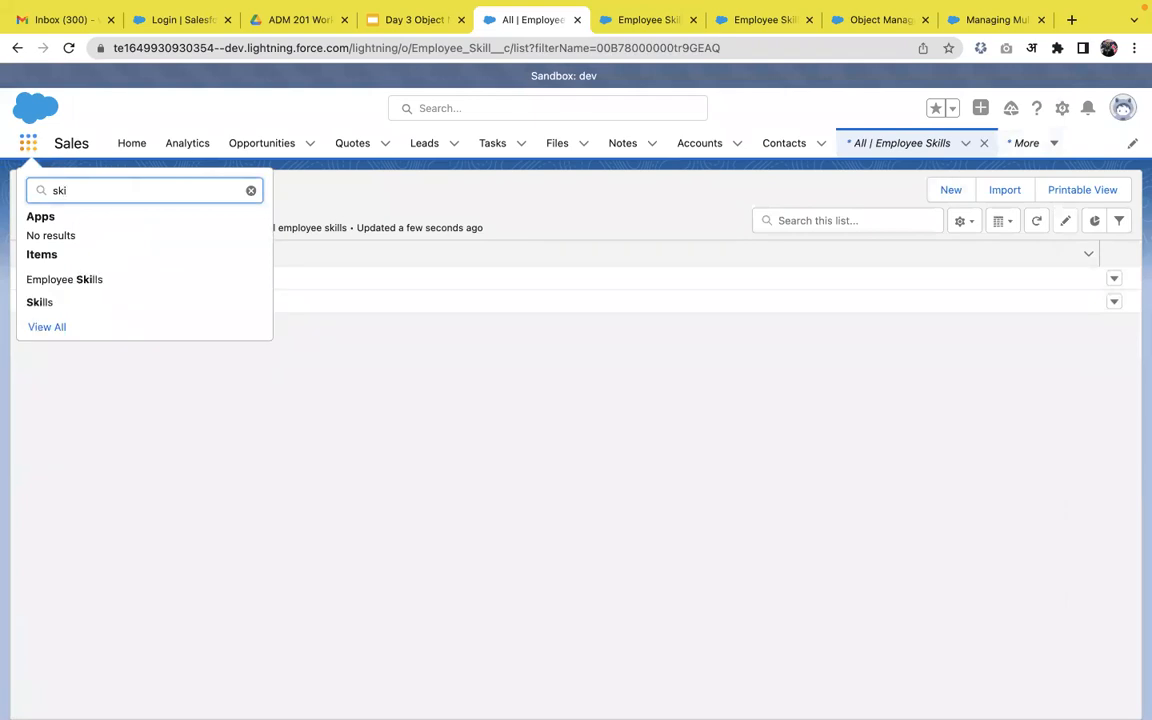
click(55, 301)
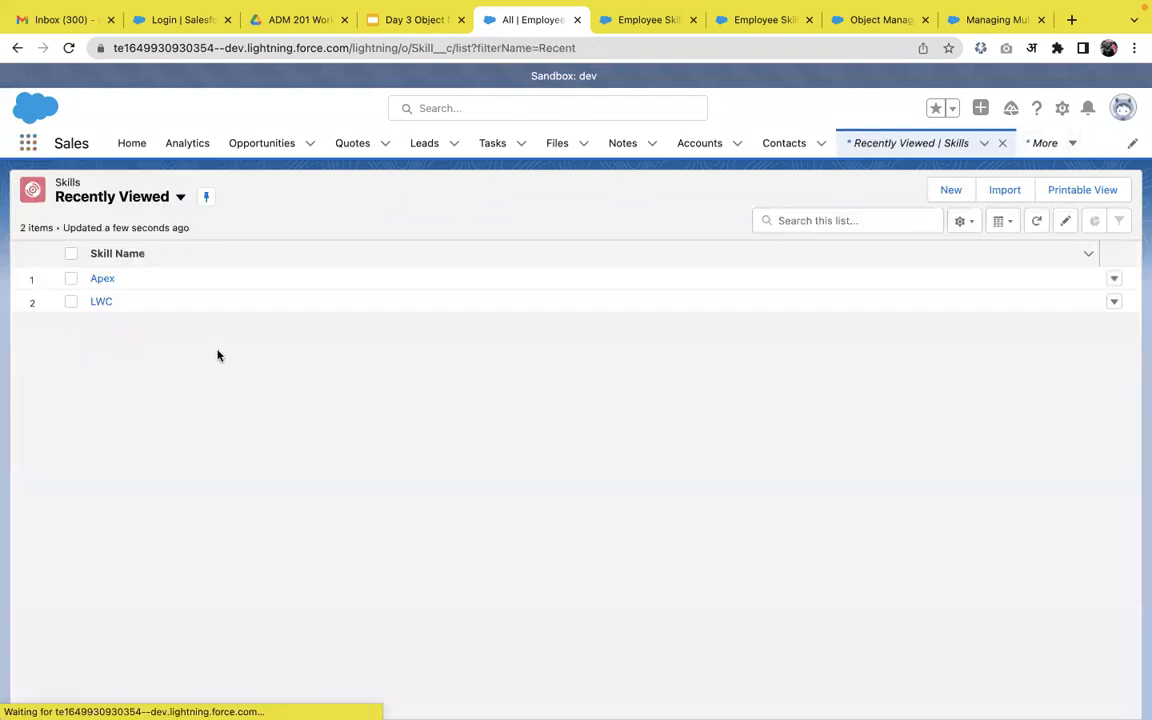
click(1117, 305)
click(1068, 353)
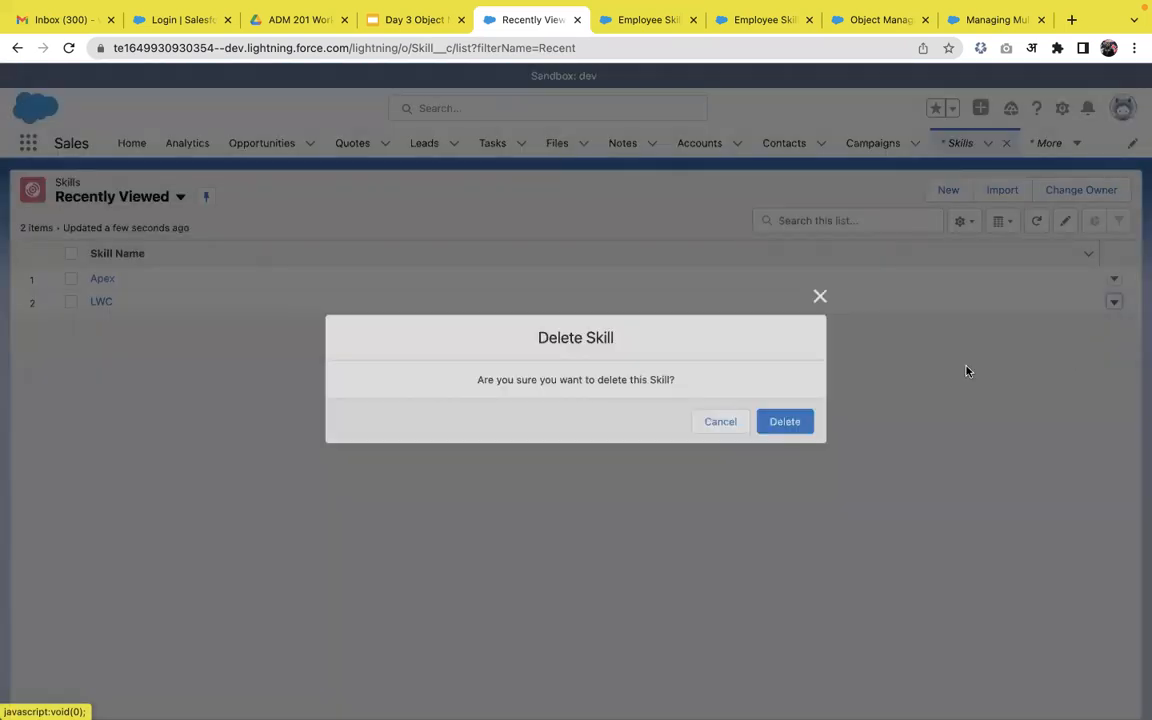
click(807, 426)
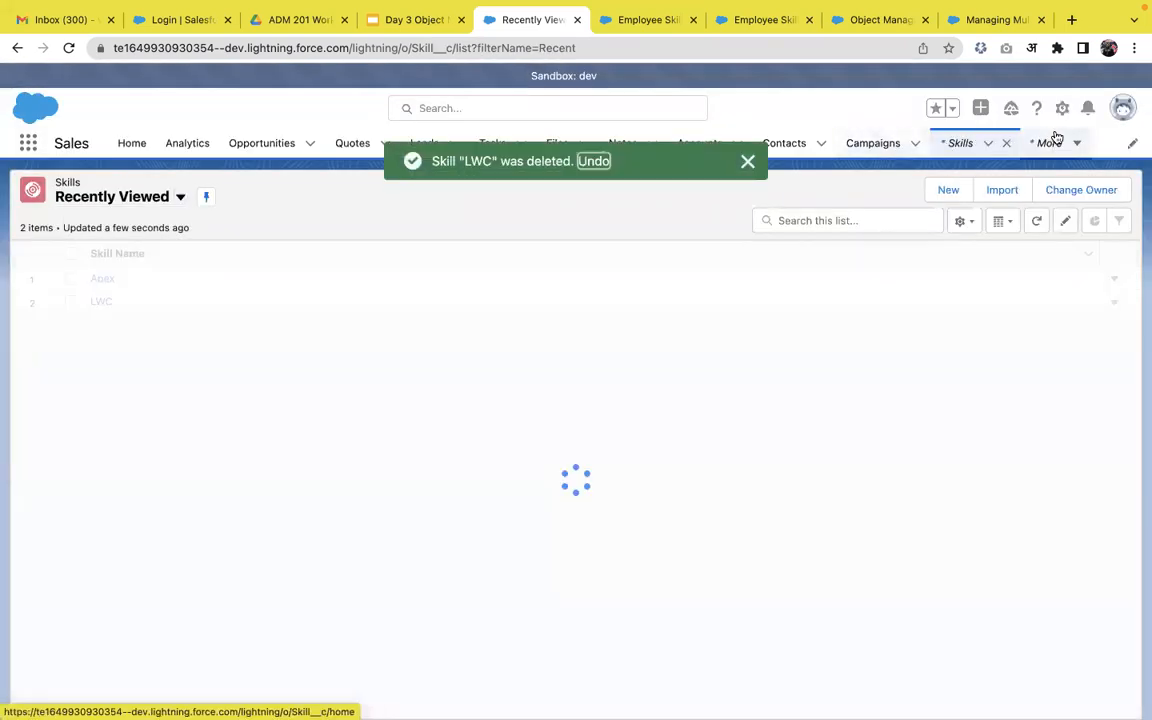
Refresh the Employee Skills list and open ES-001, whose Skill field is now blank.
click(1052, 140)
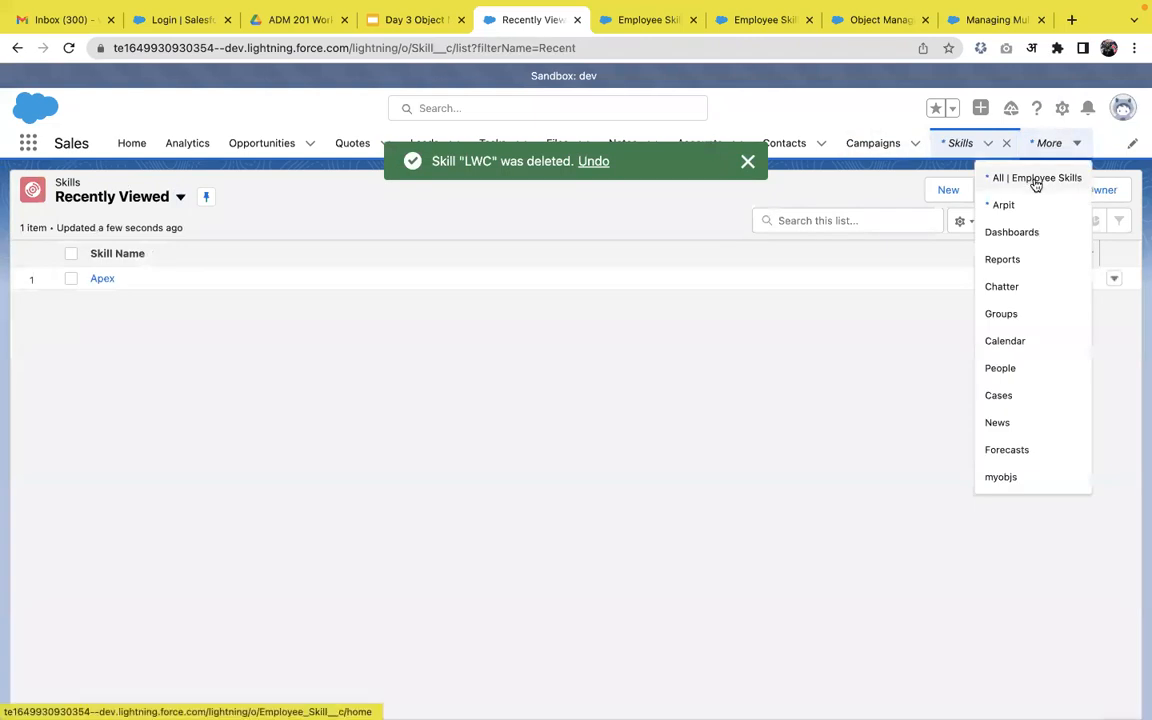
click(1036, 179)
click(1041, 224)
click(1041, 224)
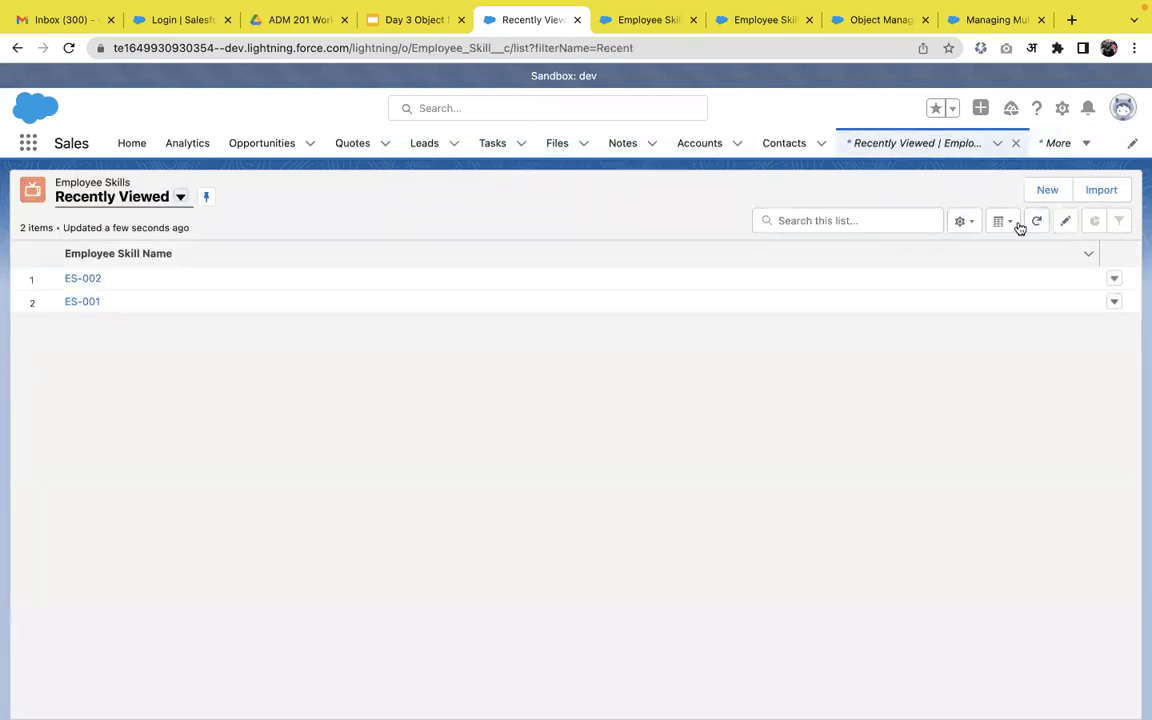
click(90, 302)
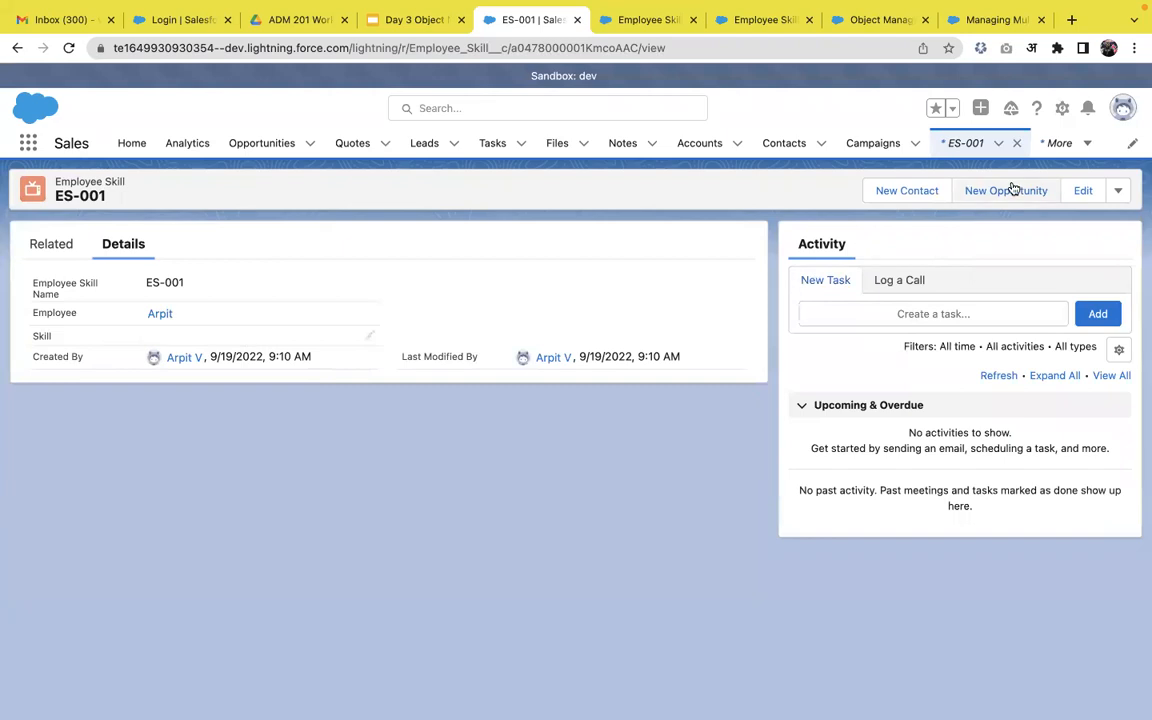
Check ES-002, then delete the employee record from the Employees list.
click(968, 150)
click(93, 301)
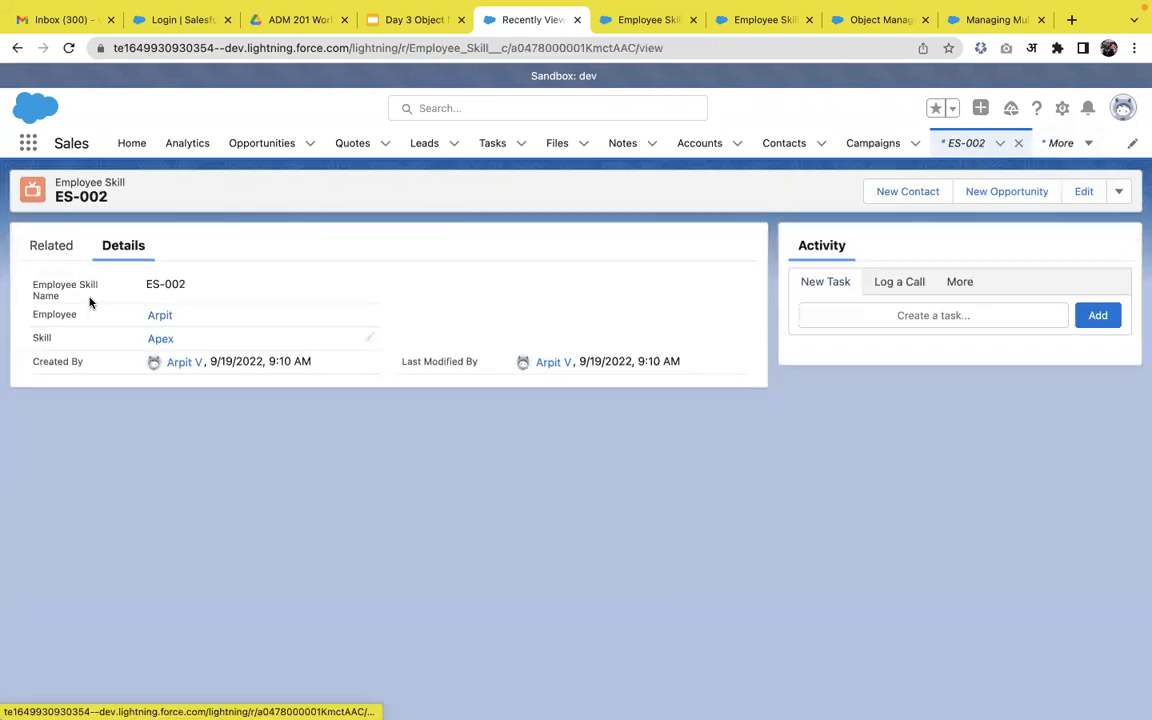
mouse_move(175, 344)
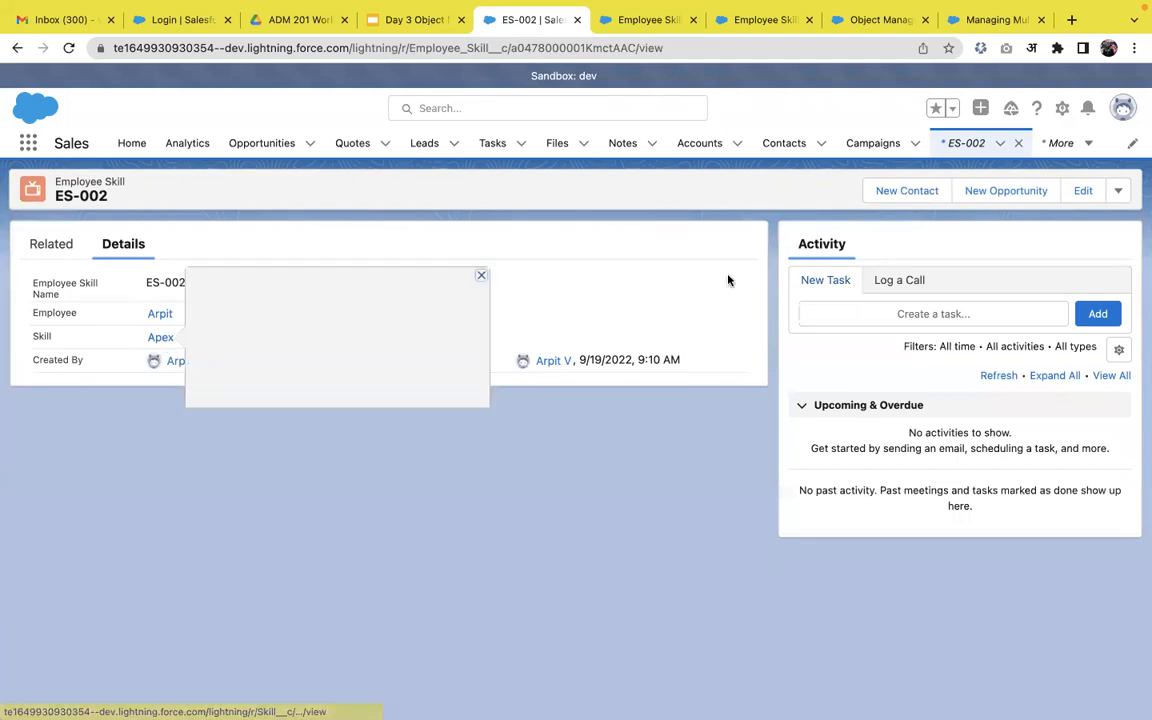
click(1057, 145)
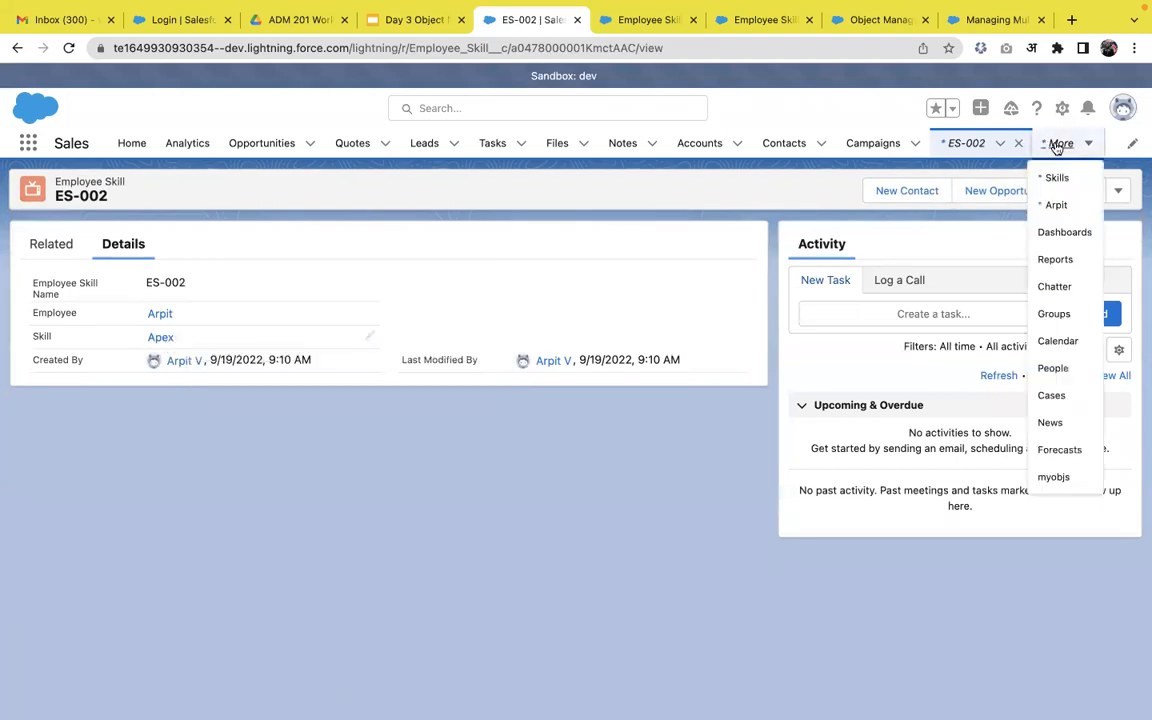
click(1055, 204)
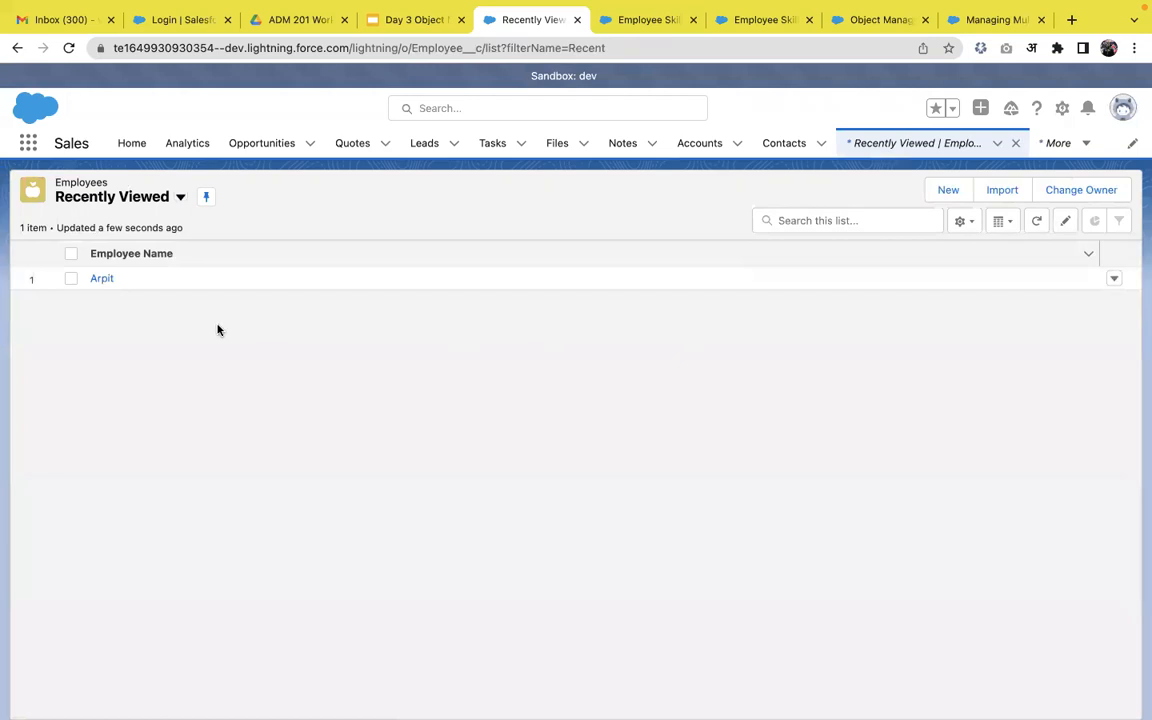
click(1113, 279)
click(1050, 329)
click(794, 435)
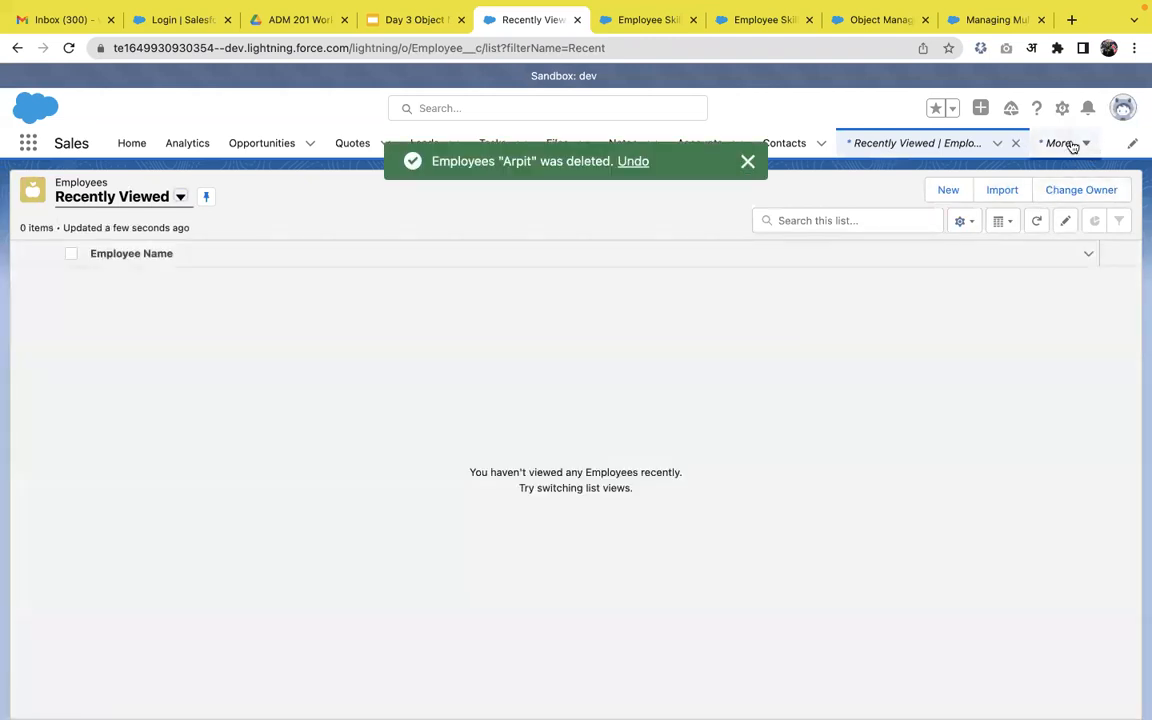
Confirm the All Employee Skills list is empty, then present the Type of Relationship slide.
click(1072, 146)
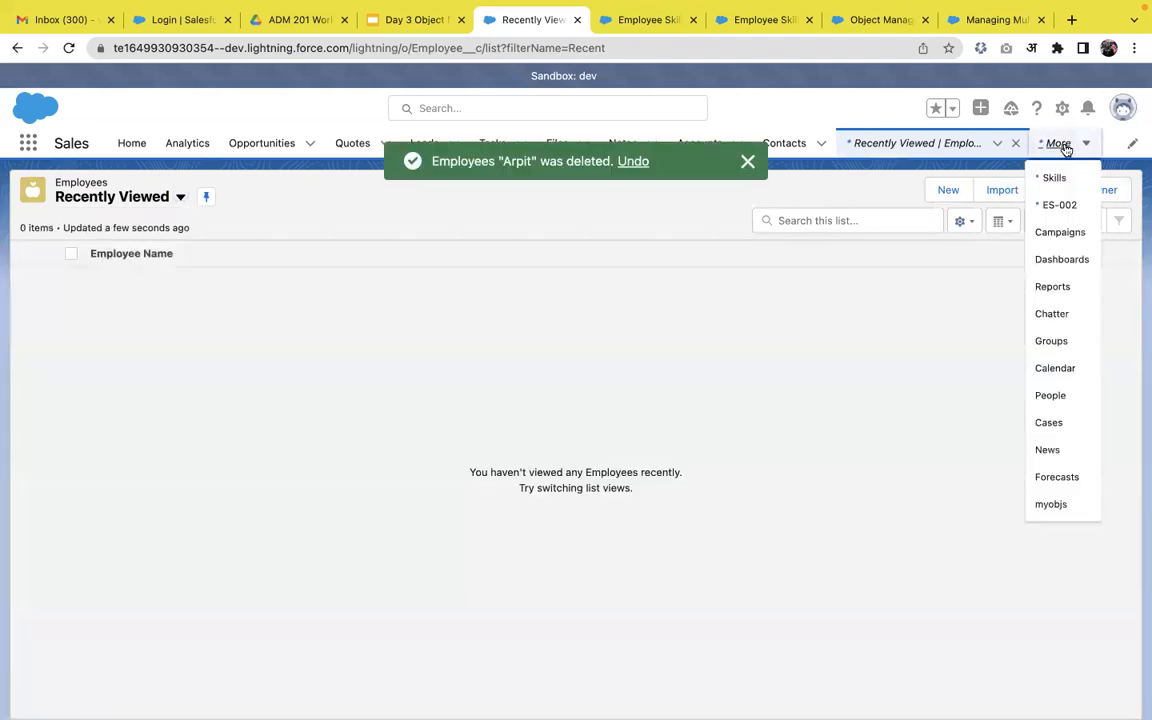
click(1054, 201)
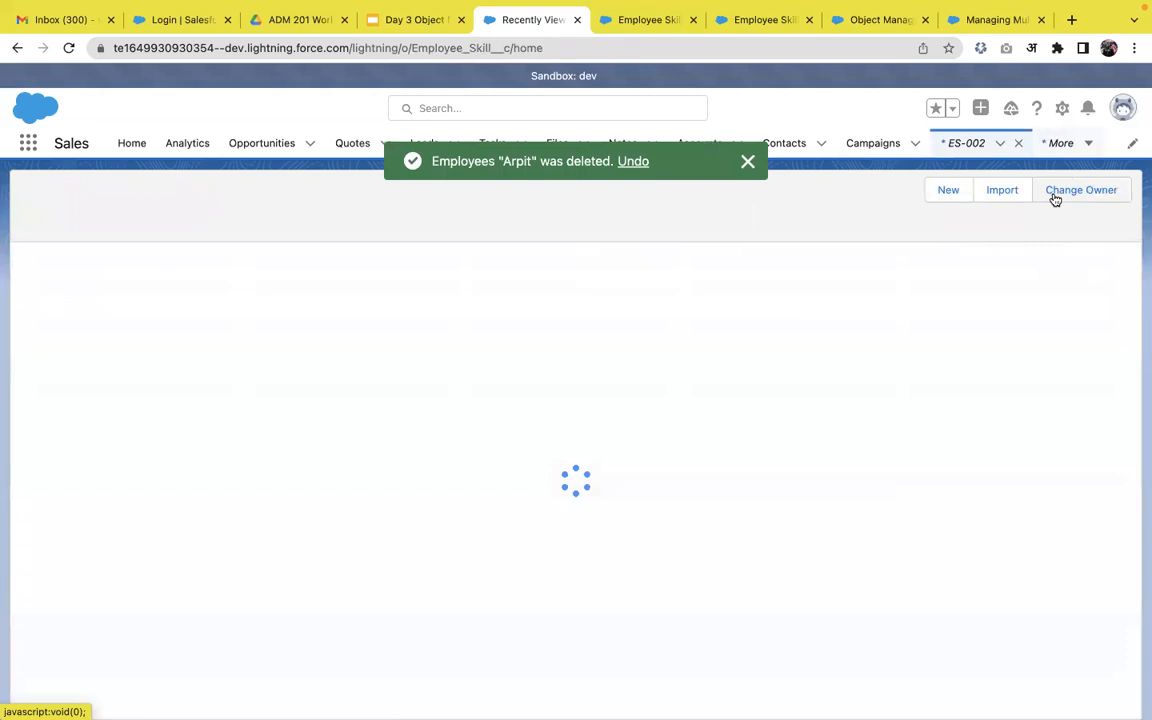
click(181, 199)
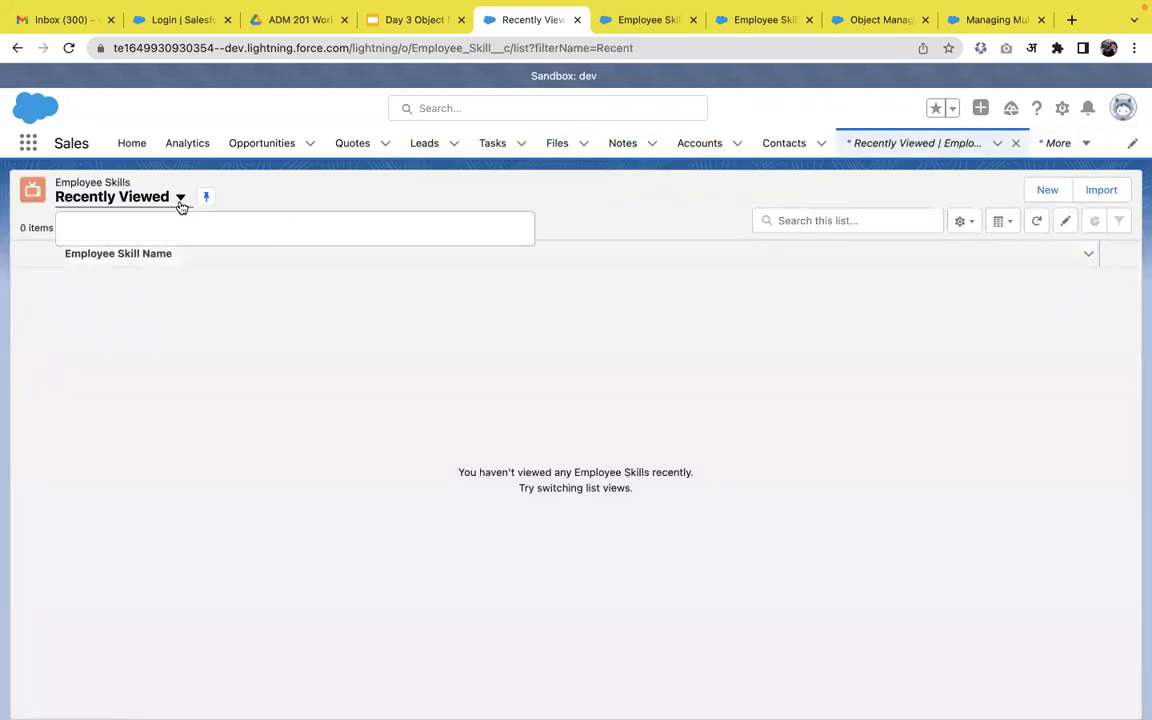
click(141, 243)
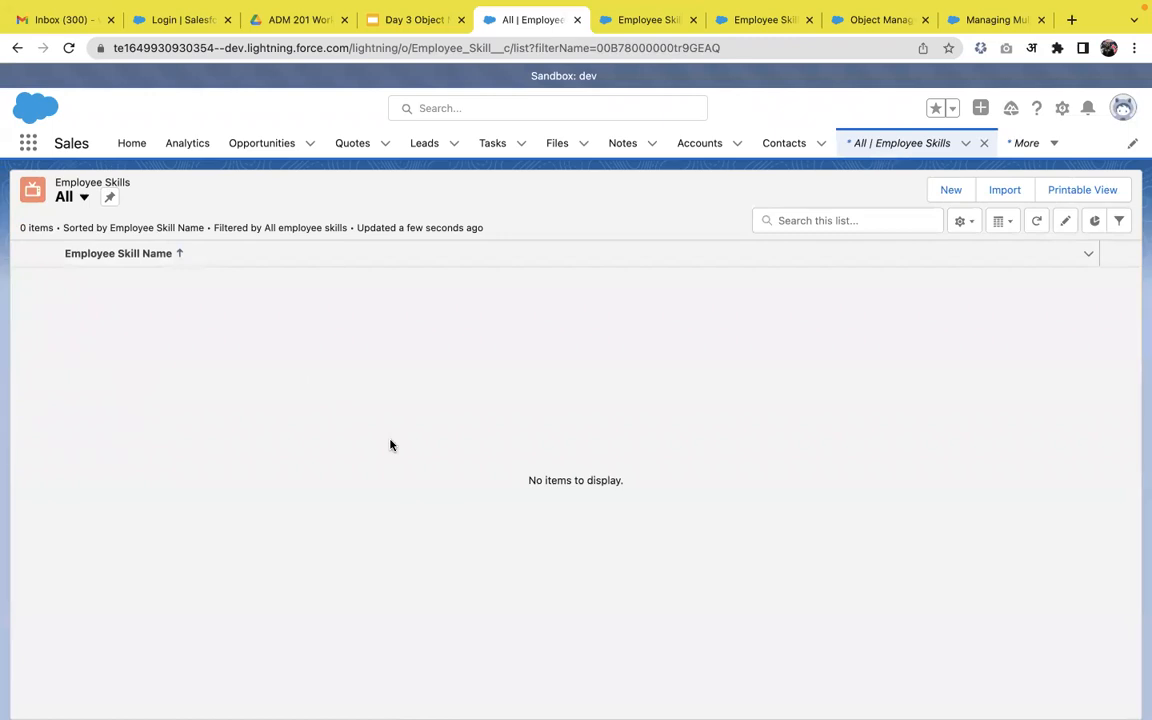
click(411, 28)
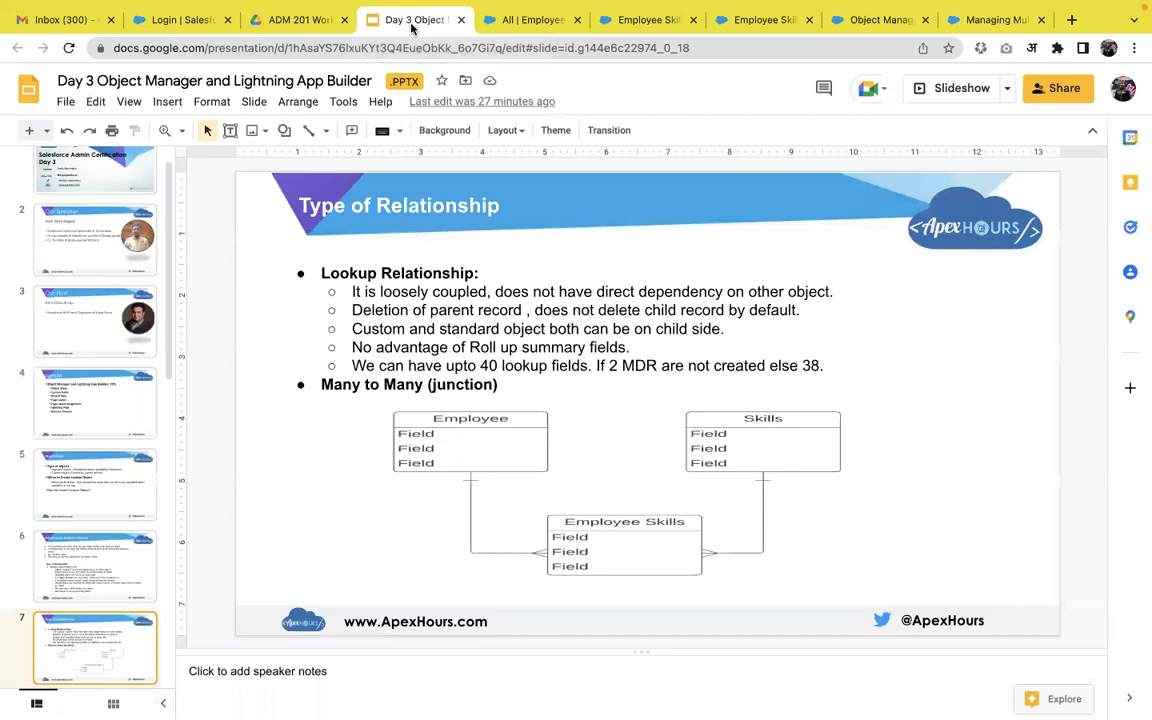
click(973, 98)
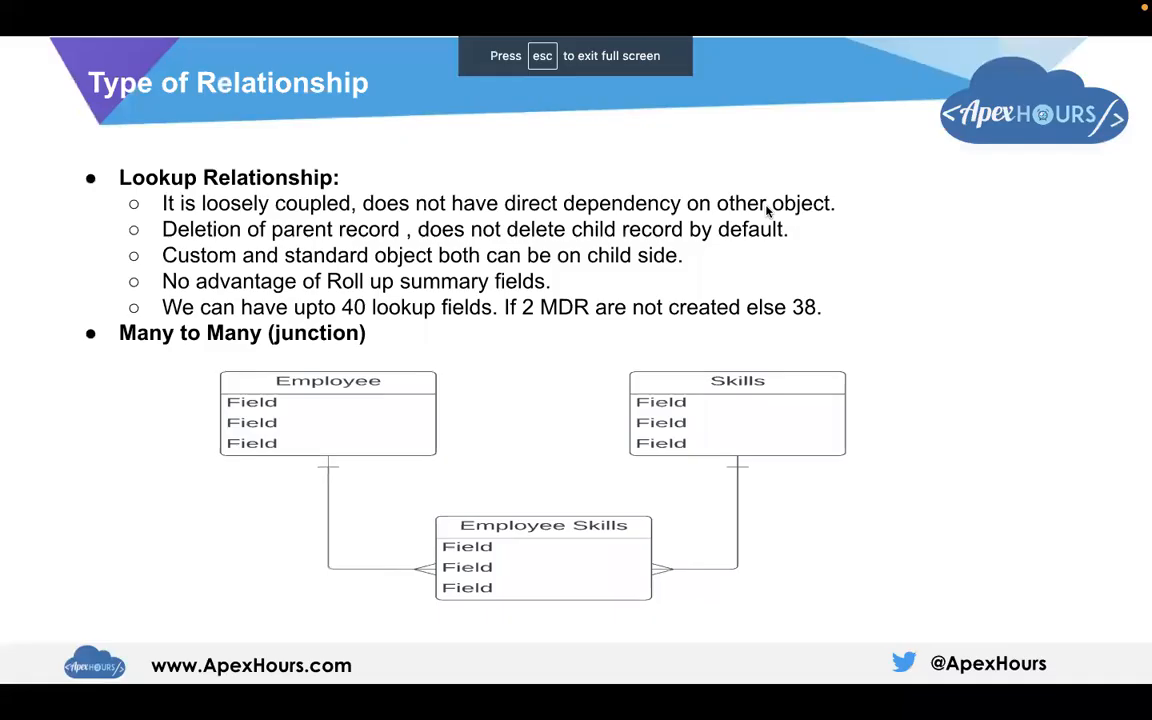
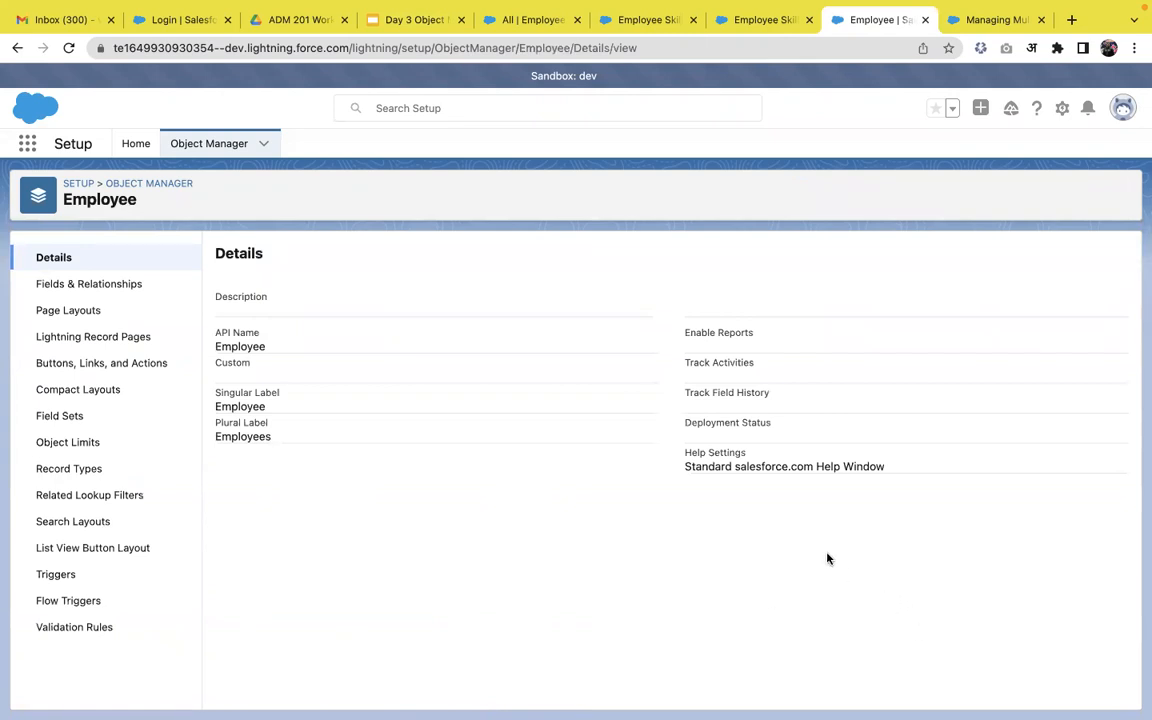
Leave the Employee object's fields and details for the Object Manager list, then start a search.
click(104, 289)
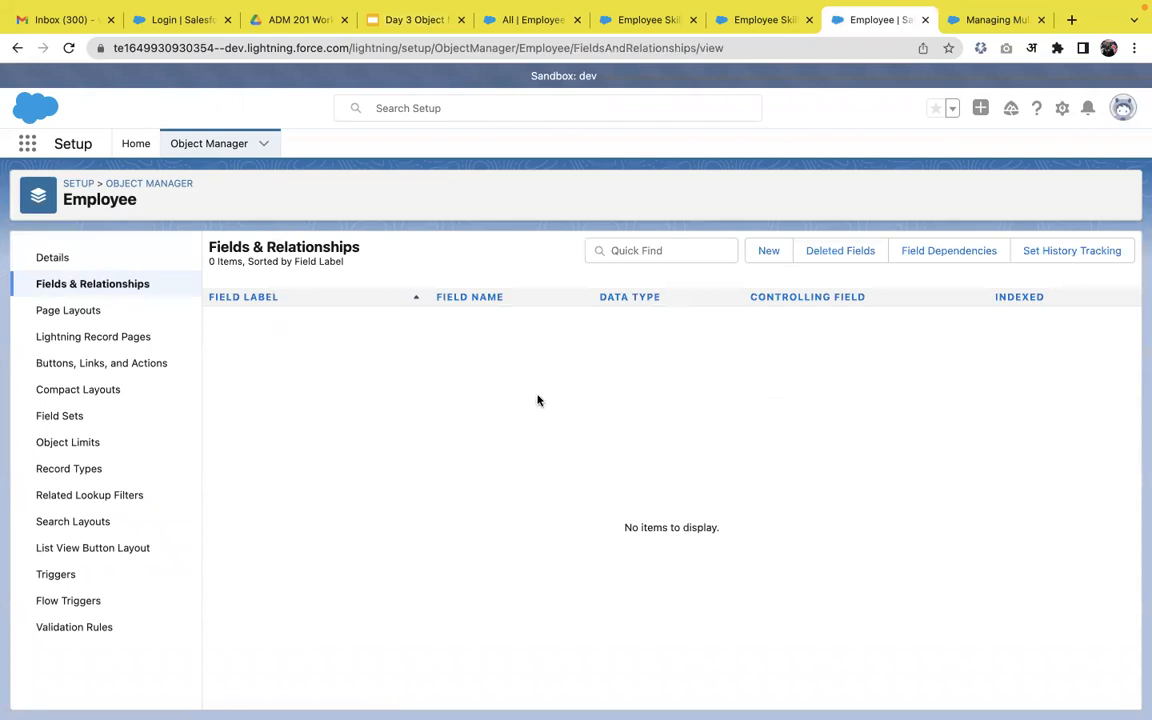
click(183, 260)
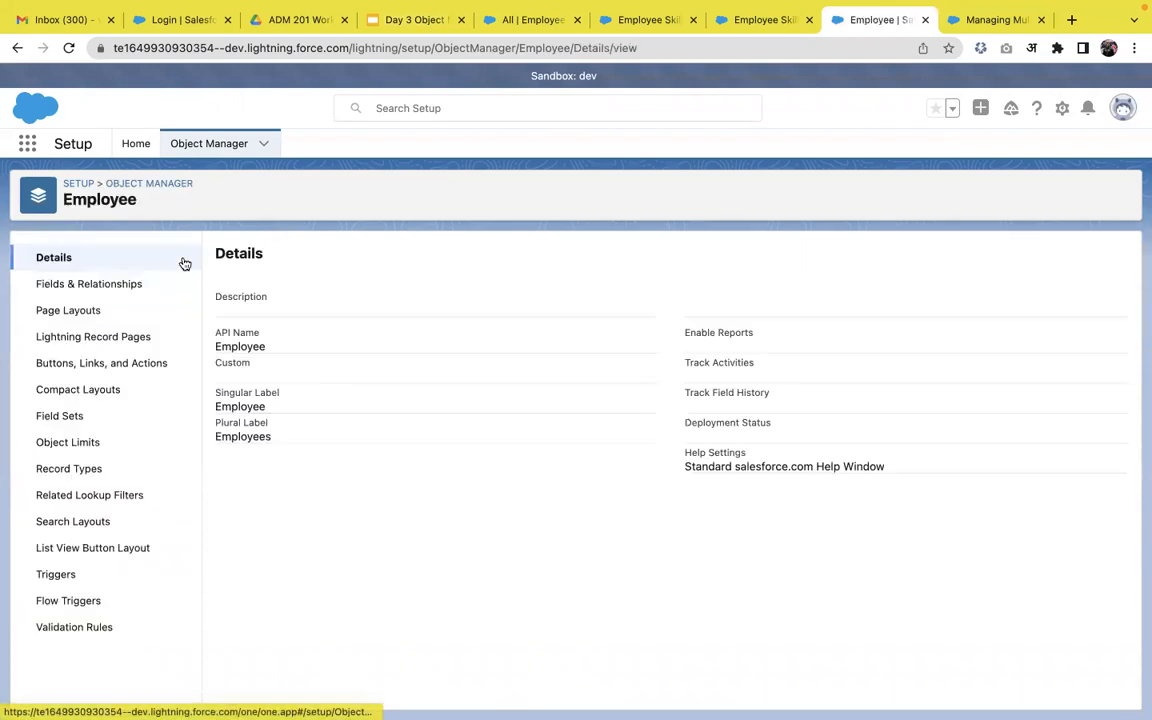
click(200, 146)
click(849, 180)
Find the custom Employees object by searching 'emplo' and start a new custom field.
text(emp)
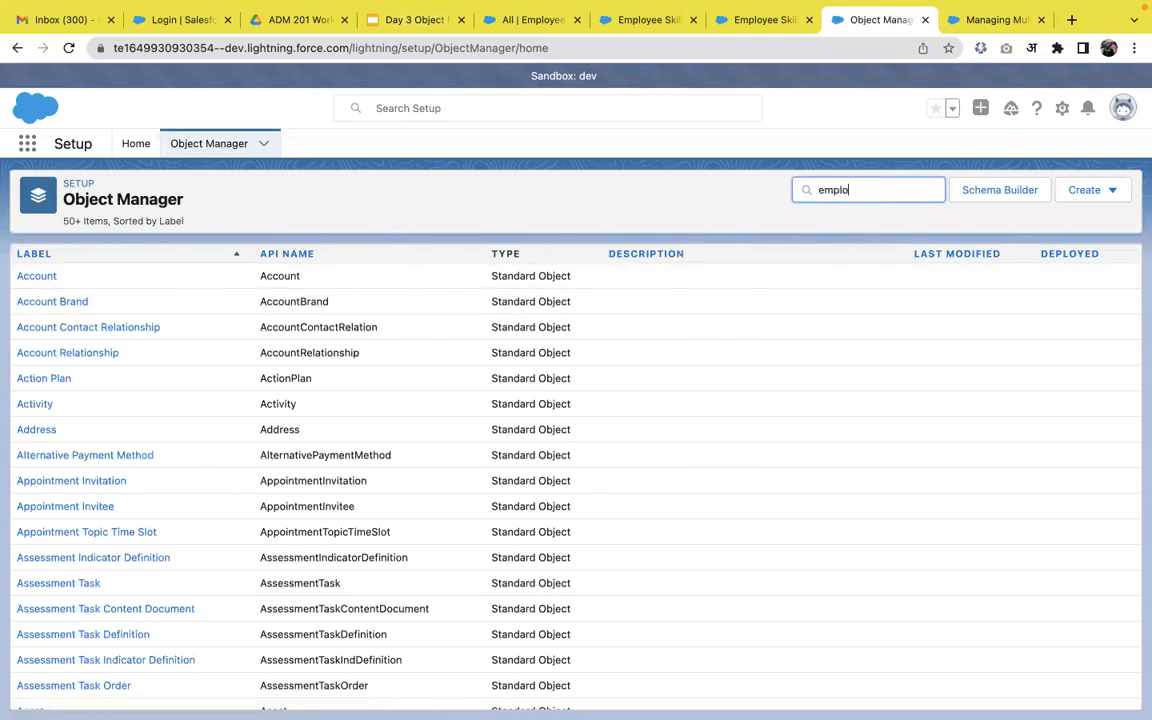
text(lo)
click(59, 350)
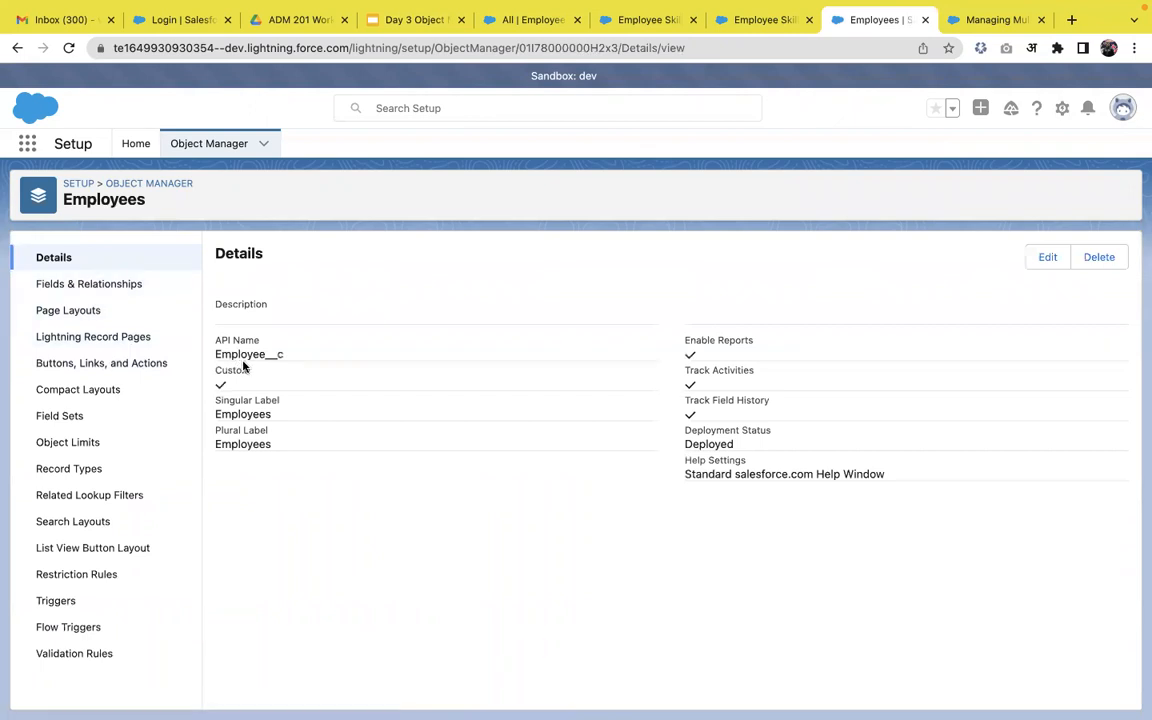
click(100, 288)
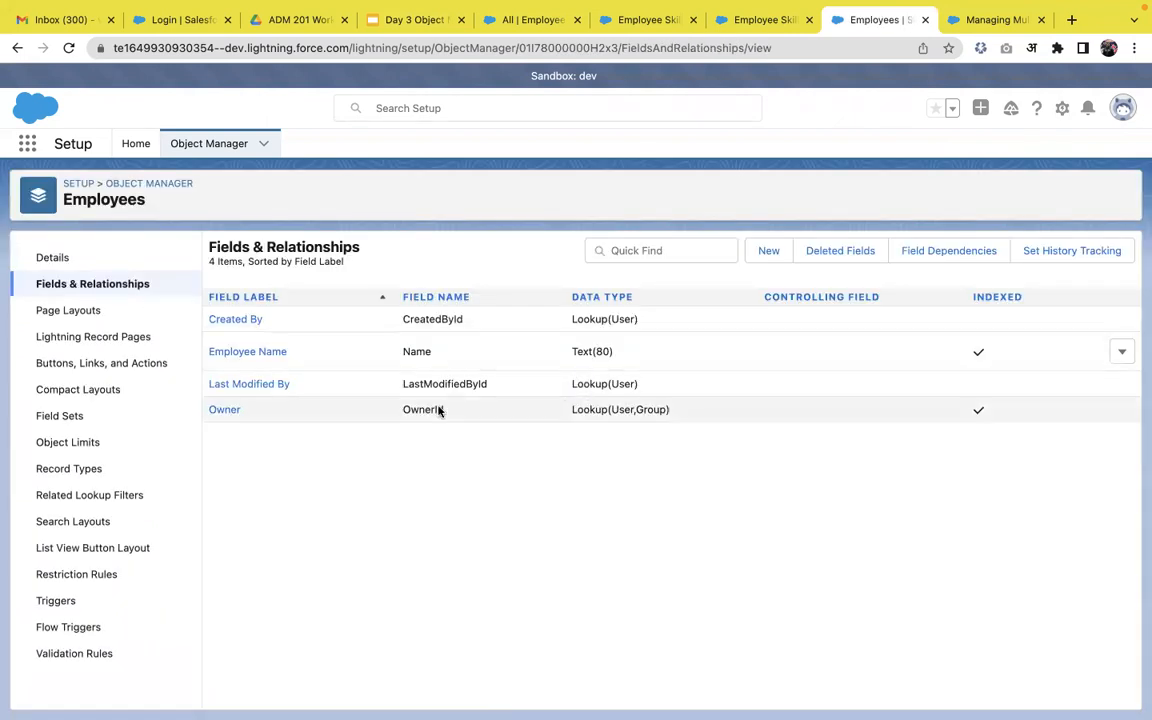
click(768, 251)
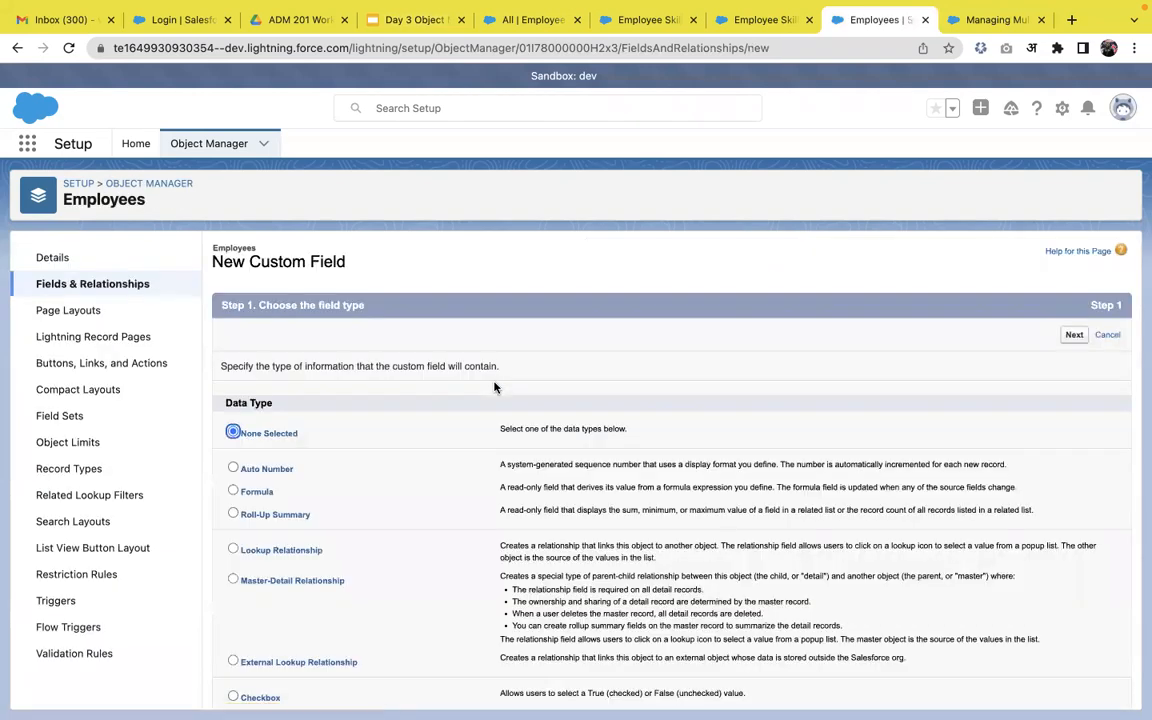
Create a Phone-type field labelled 'Phone', visible to all profiles, via Save & New.
scroll(433, 497, down, 5)
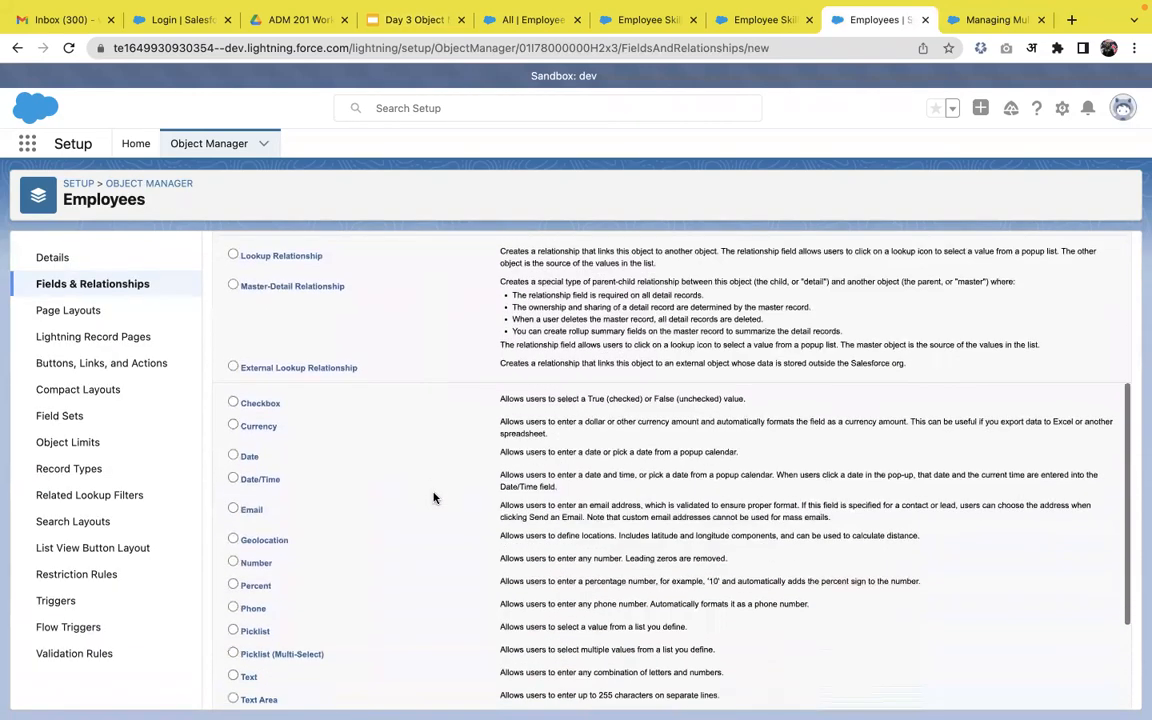
click(255, 498)
scroll(905, 406, up, 5)
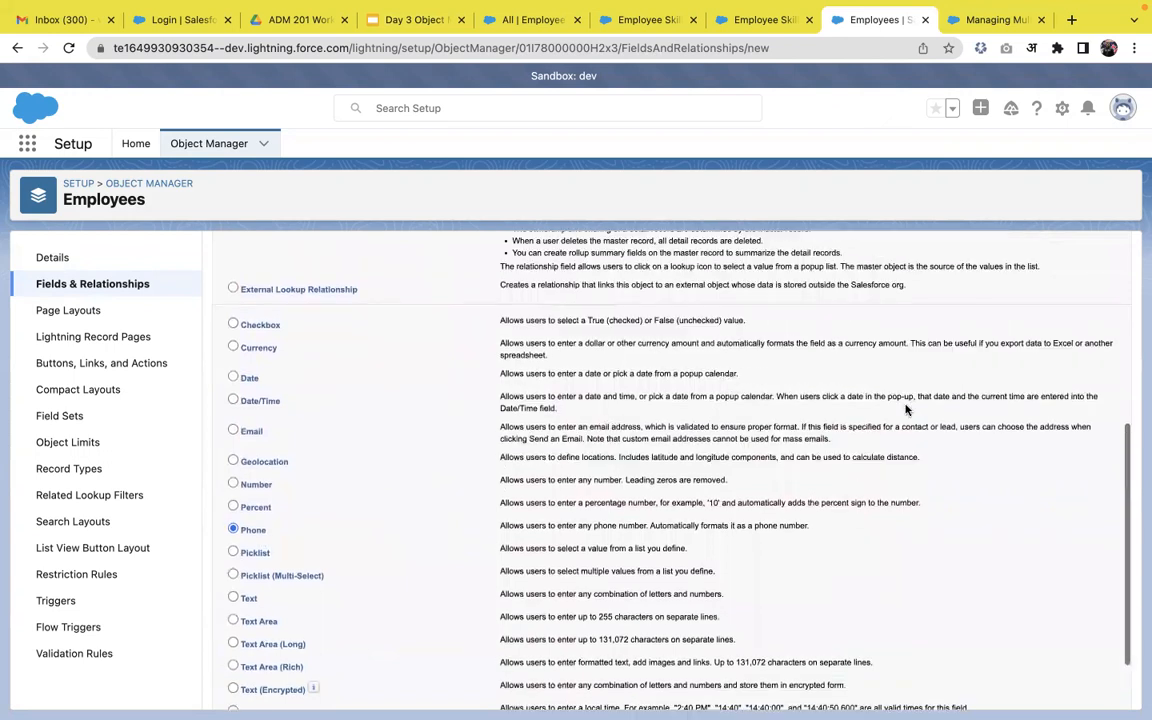
click(1066, 337)
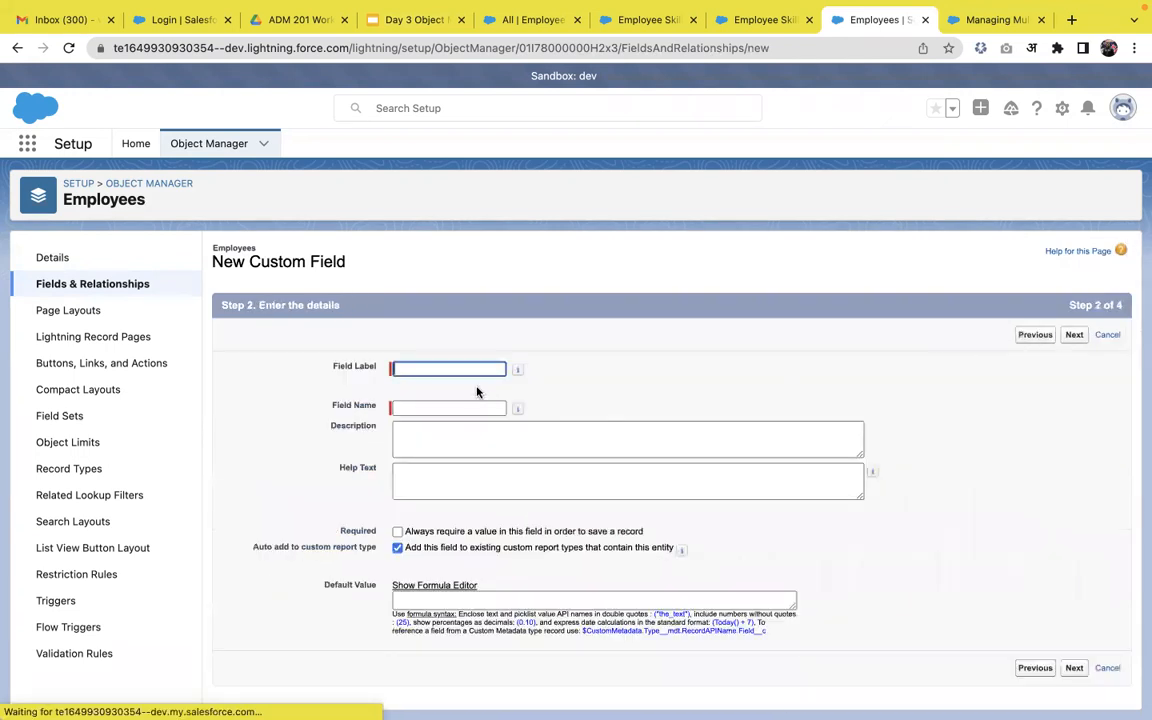
click(463, 368)
text(Phone)
click(635, 406)
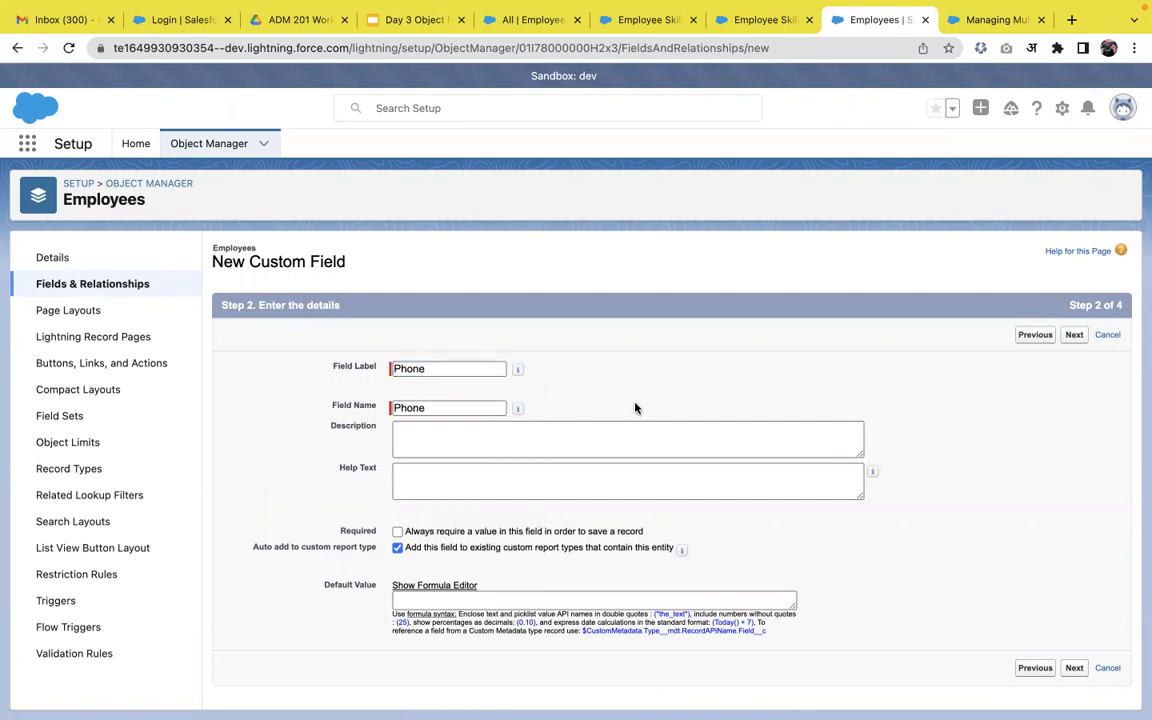
click(1072, 668)
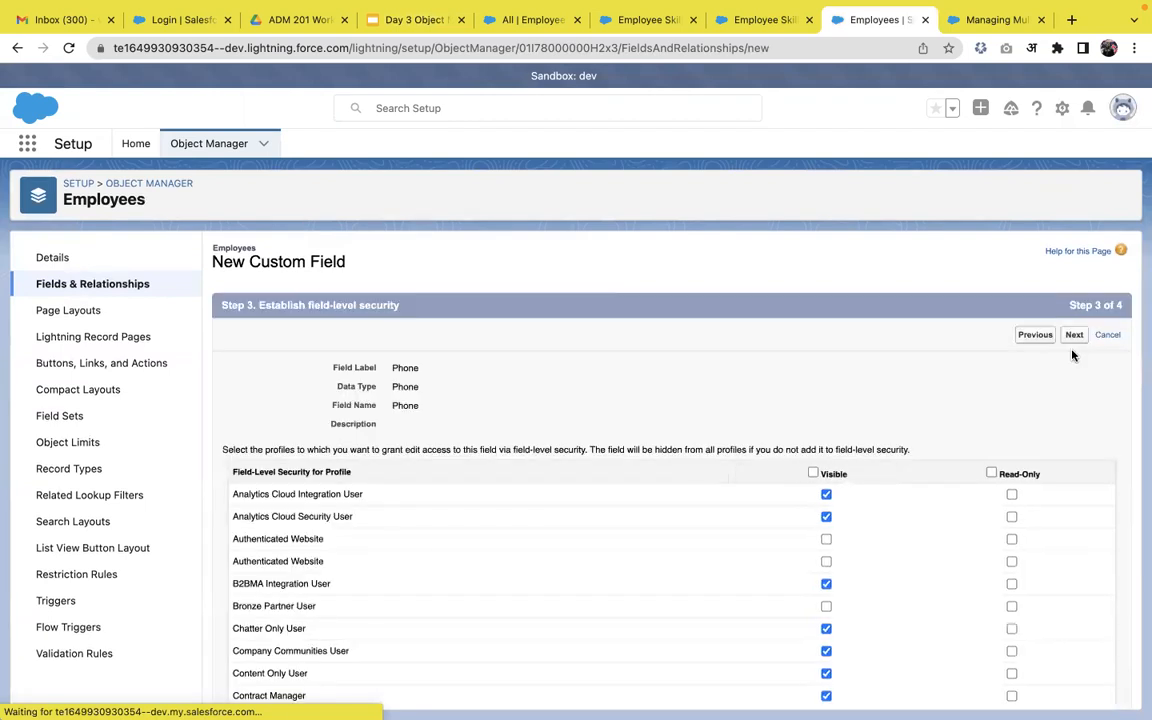
click(814, 474)
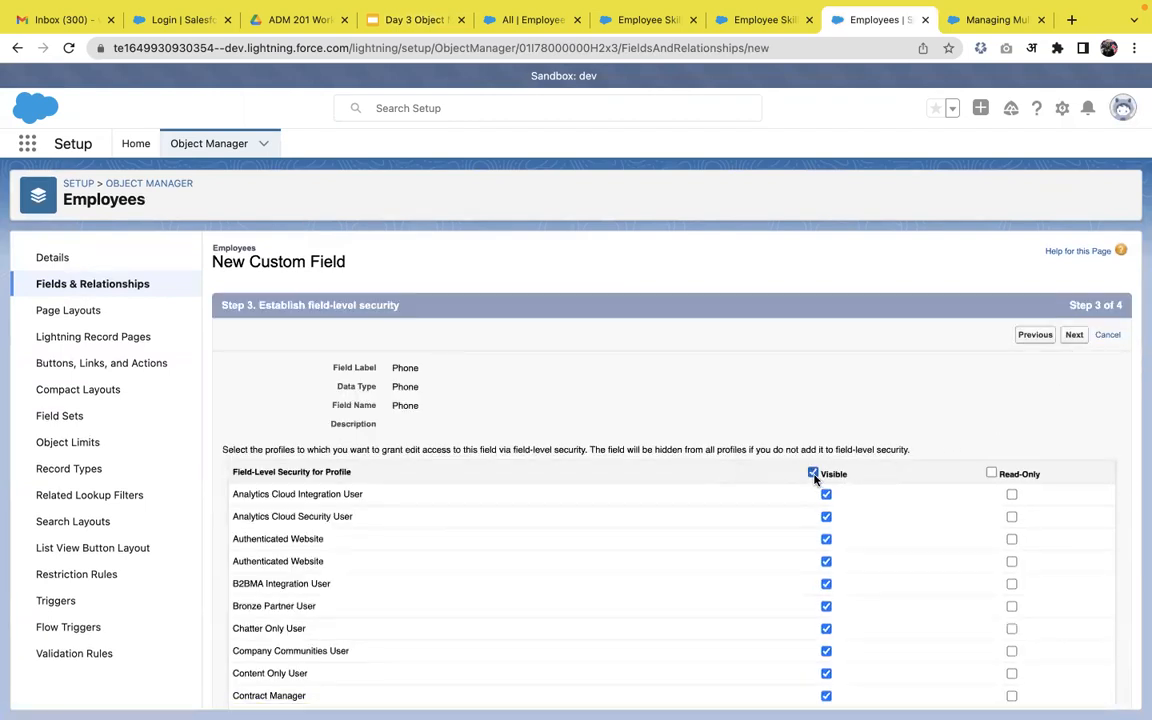
click(1075, 334)
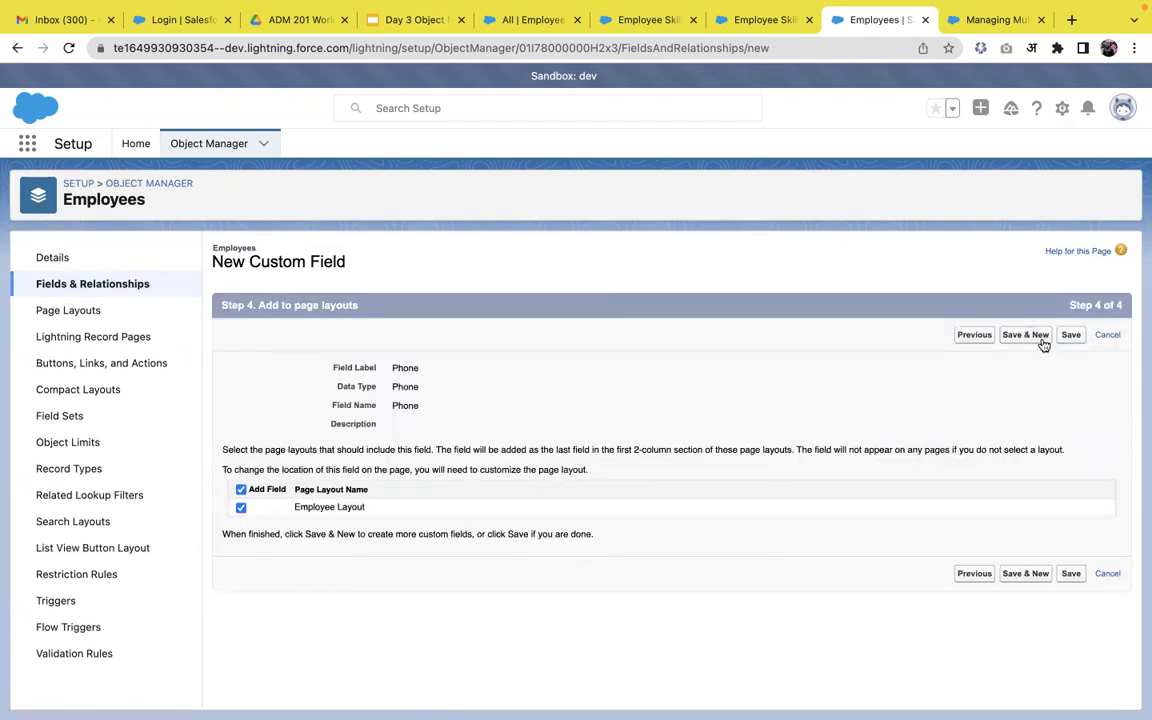
click(1026, 335)
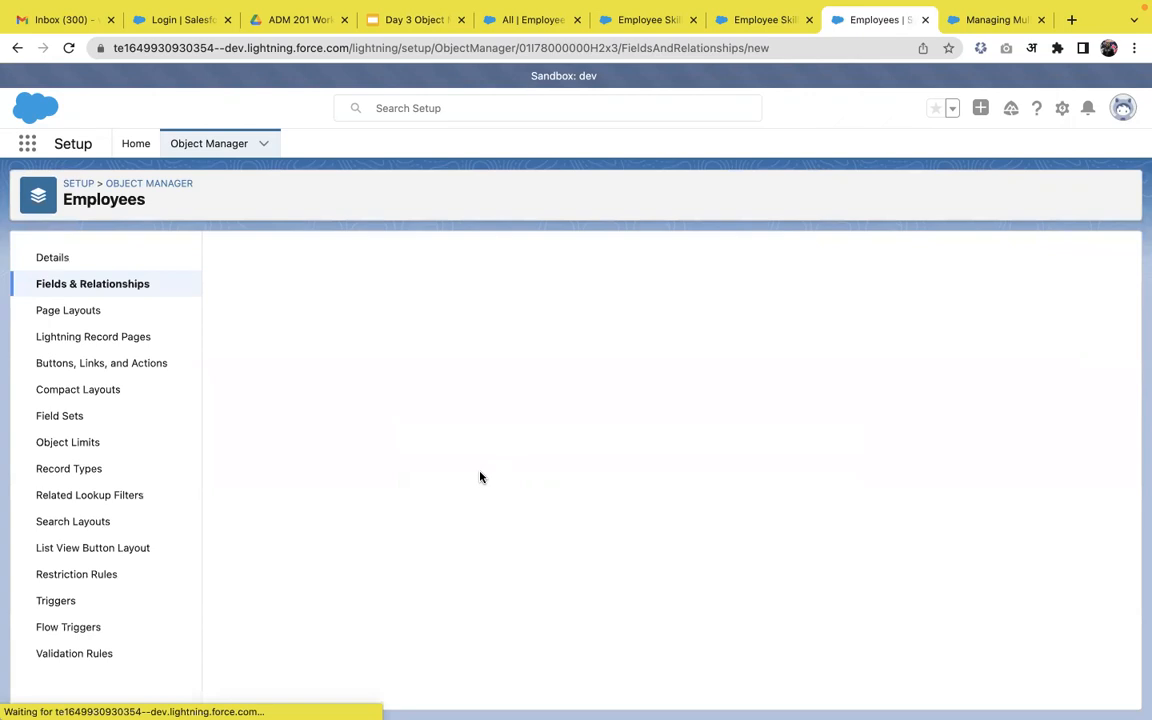
Define an Auto Number field 'Emp Id' with display format E-{000} starting at 100.
scroll(483, 528, down, 3)
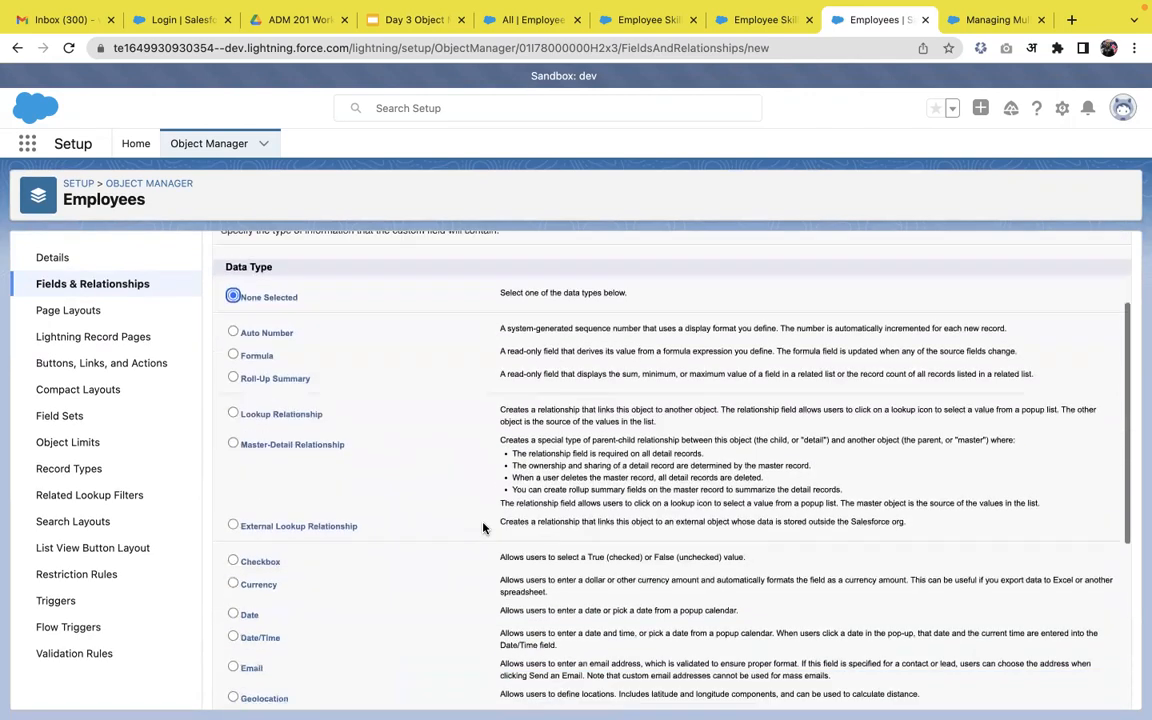
click(281, 333)
scroll(740, 448, up, 1)
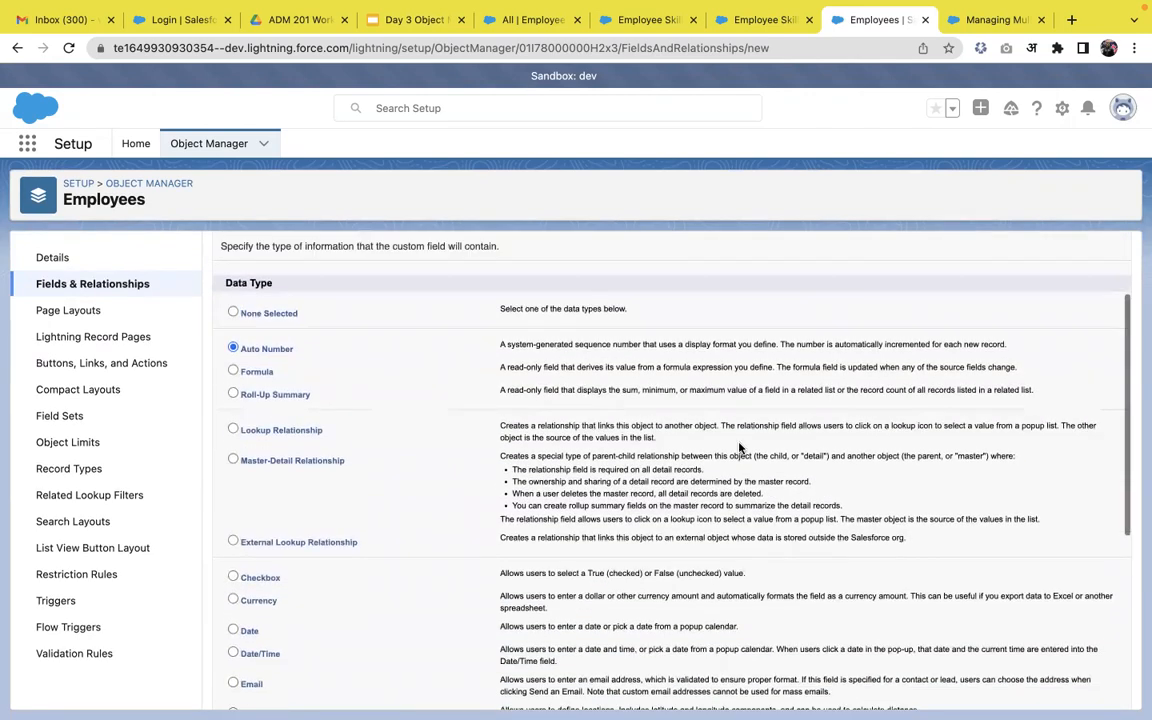
scroll(740, 448, up, 3)
click(1074, 336)
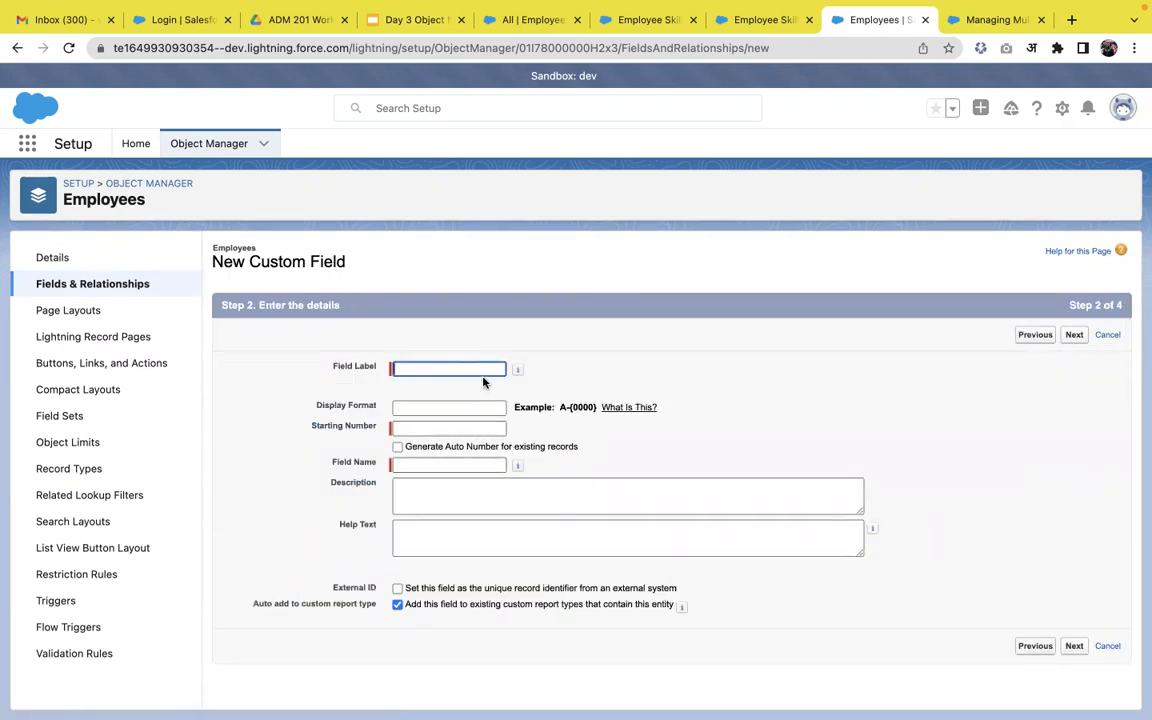
text(Emp Id)
click(478, 409)
text(E)
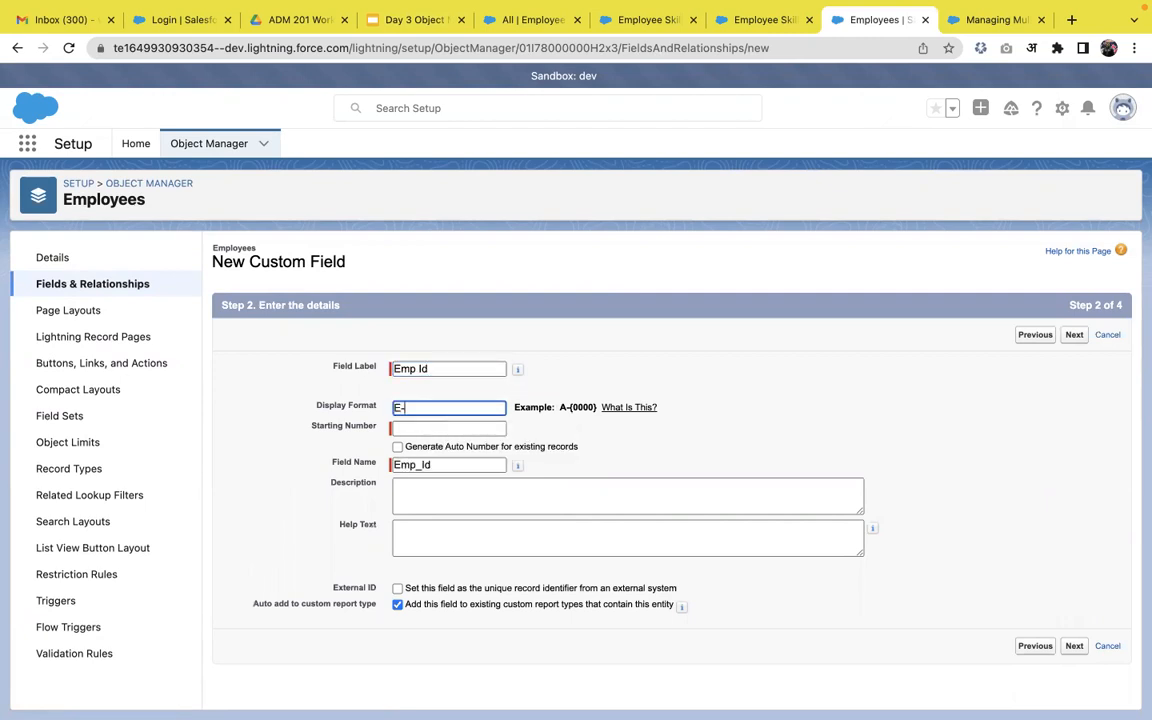
text(-{}000)
click(494, 427)
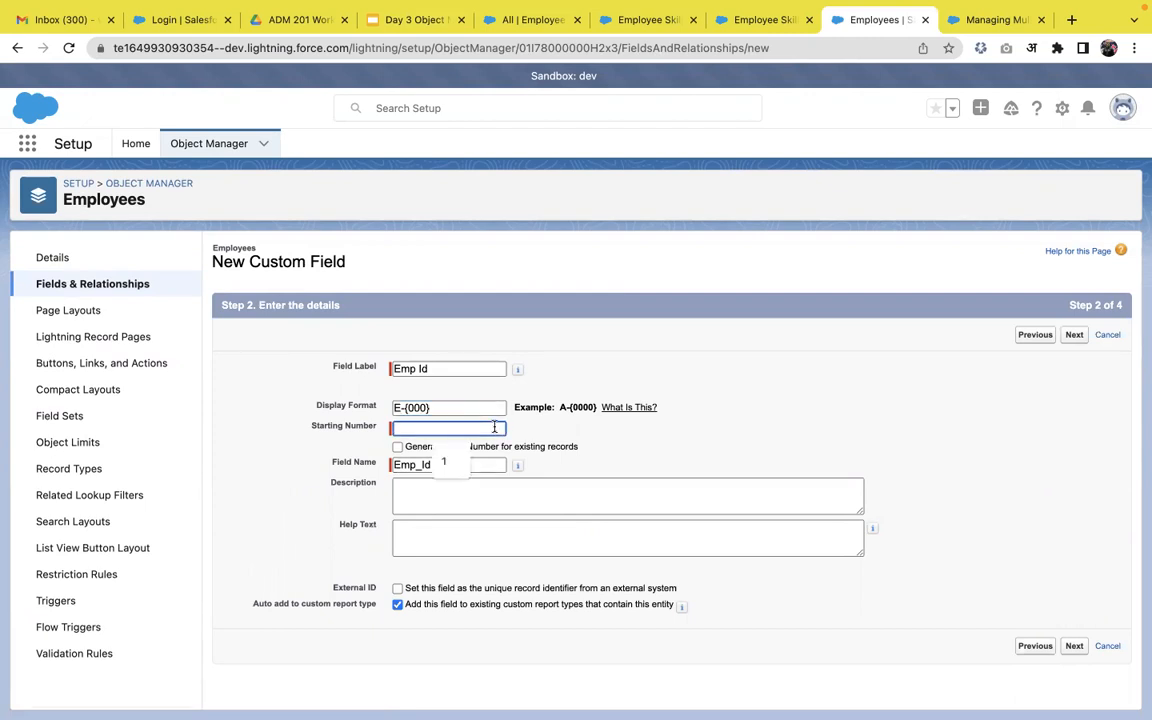
text(100)
click(566, 440)
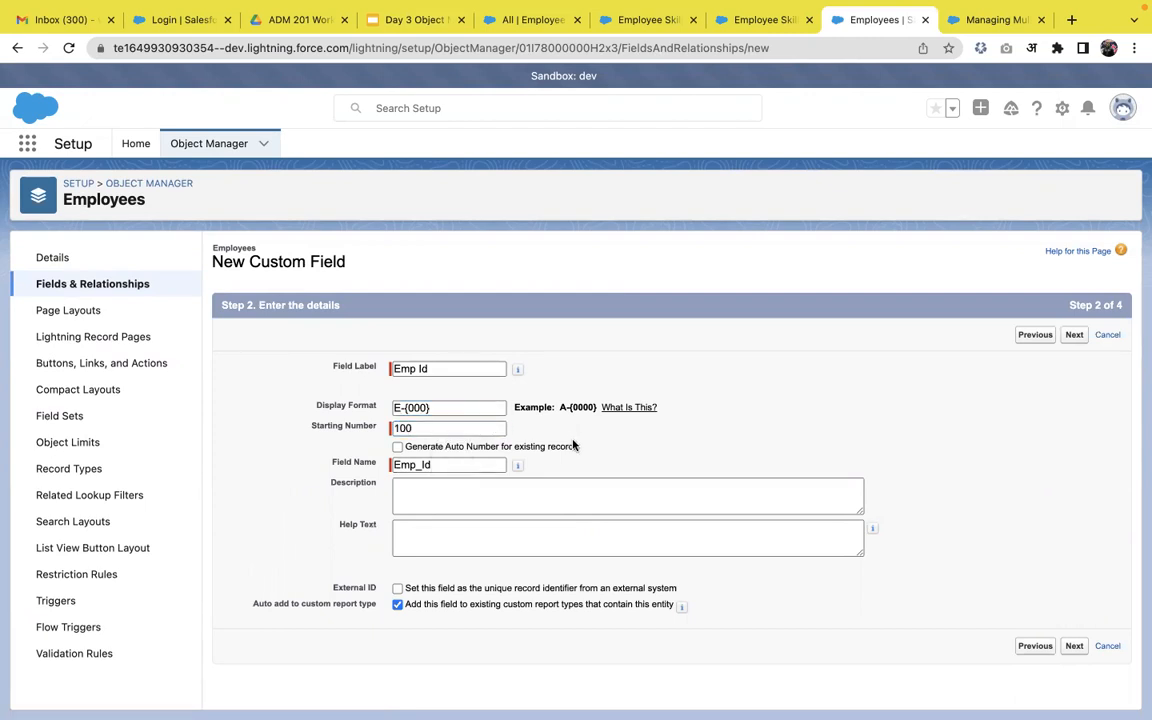
Make Emp Id visible to all profiles, save it, and begin another field.
click(1074, 648)
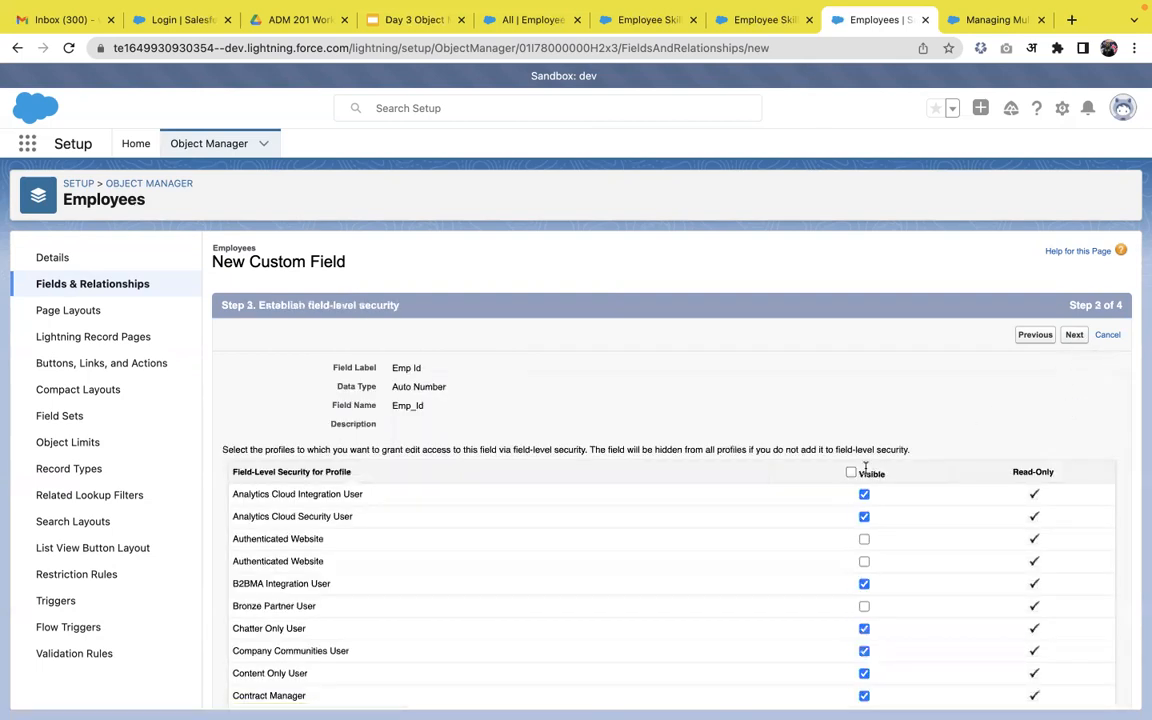
click(851, 472)
click(1073, 340)
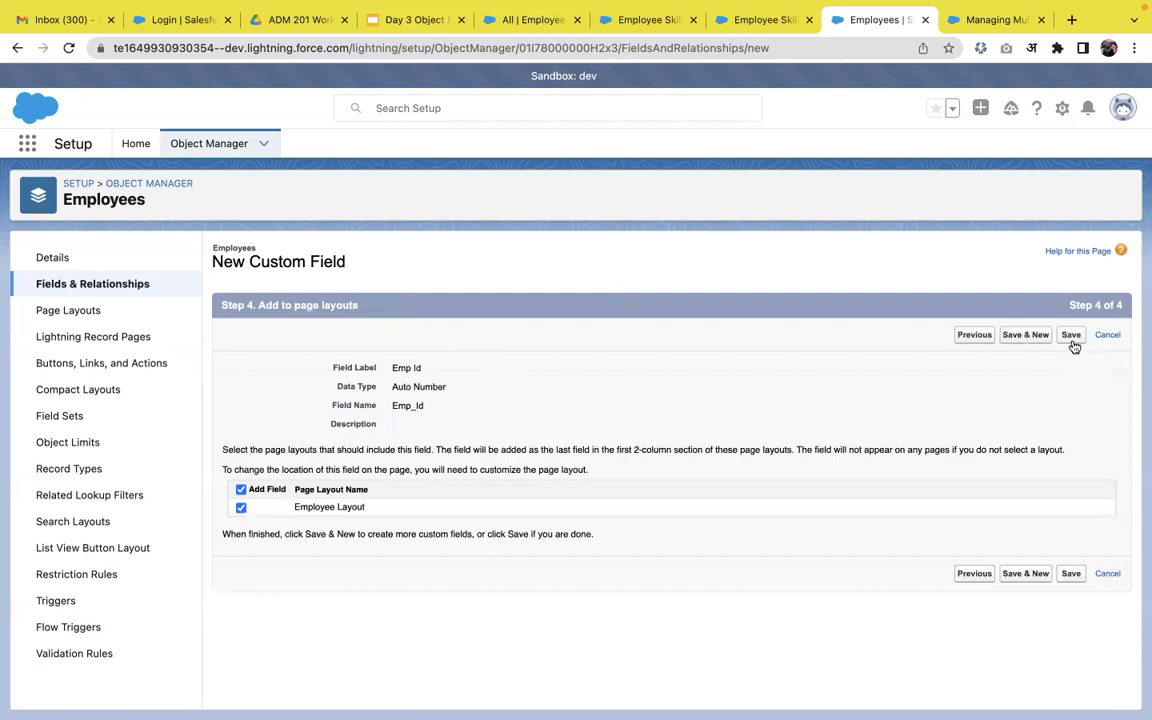
click(1073, 345)
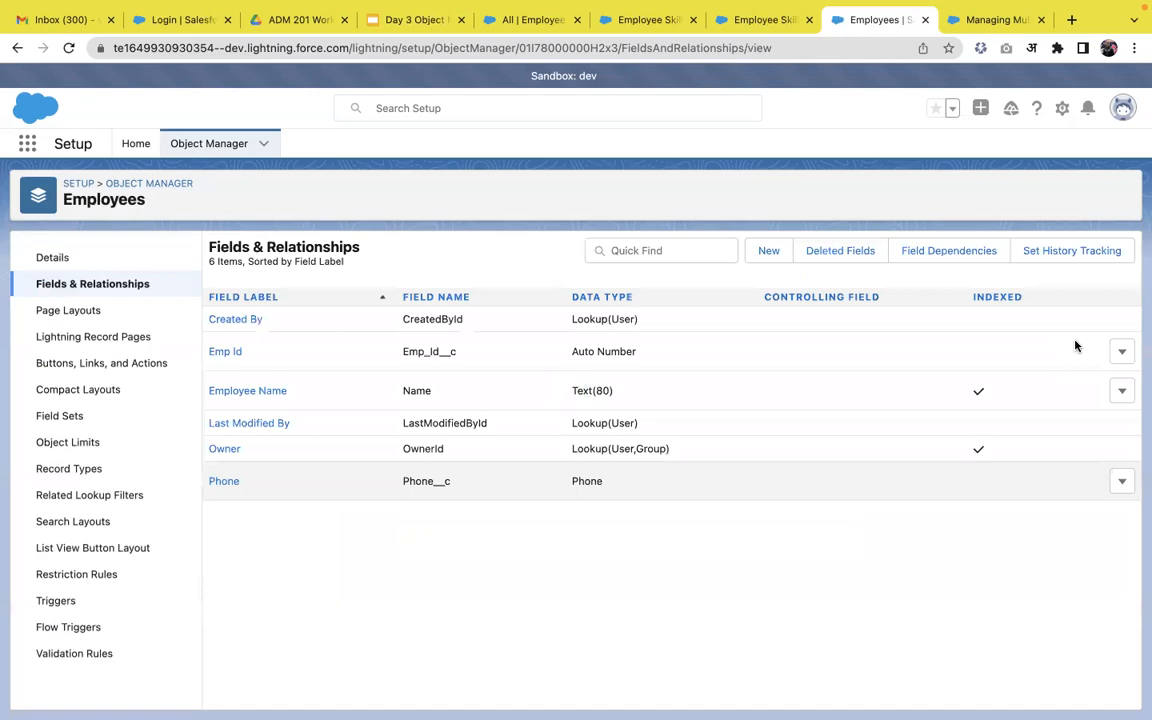
click(768, 250)
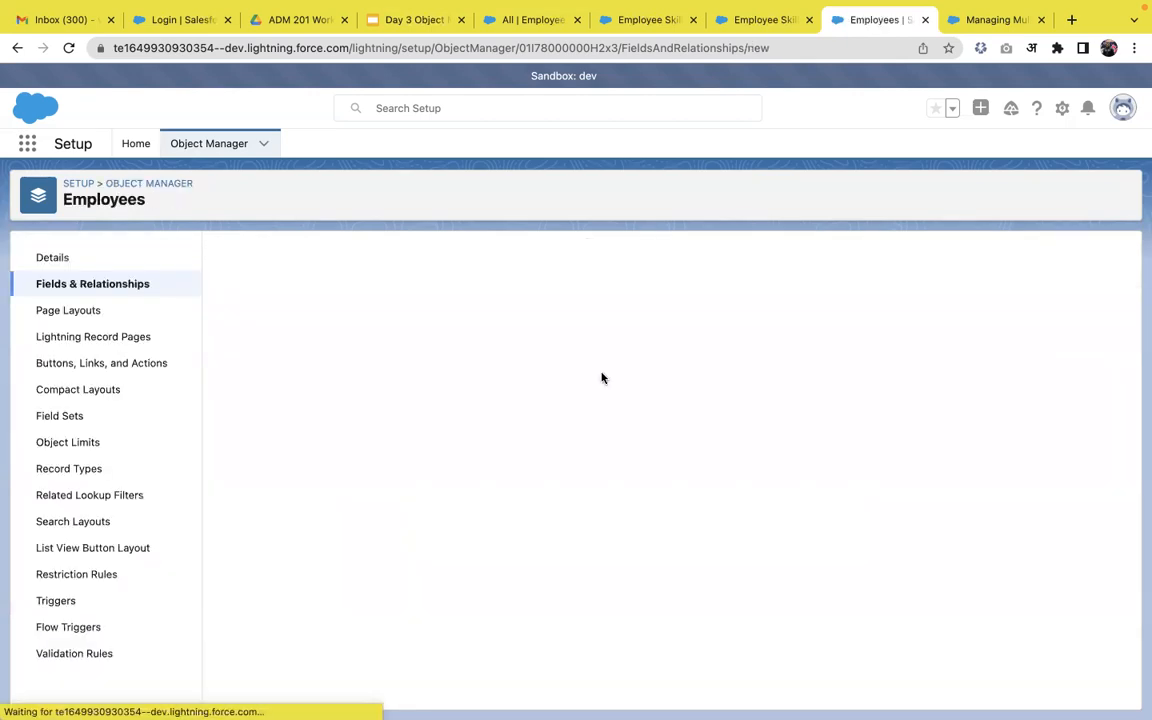
Choose Currency as the data type and label the field 'Salary'.
scroll(437, 507, down, 3)
scroll(440, 509, down, 3)
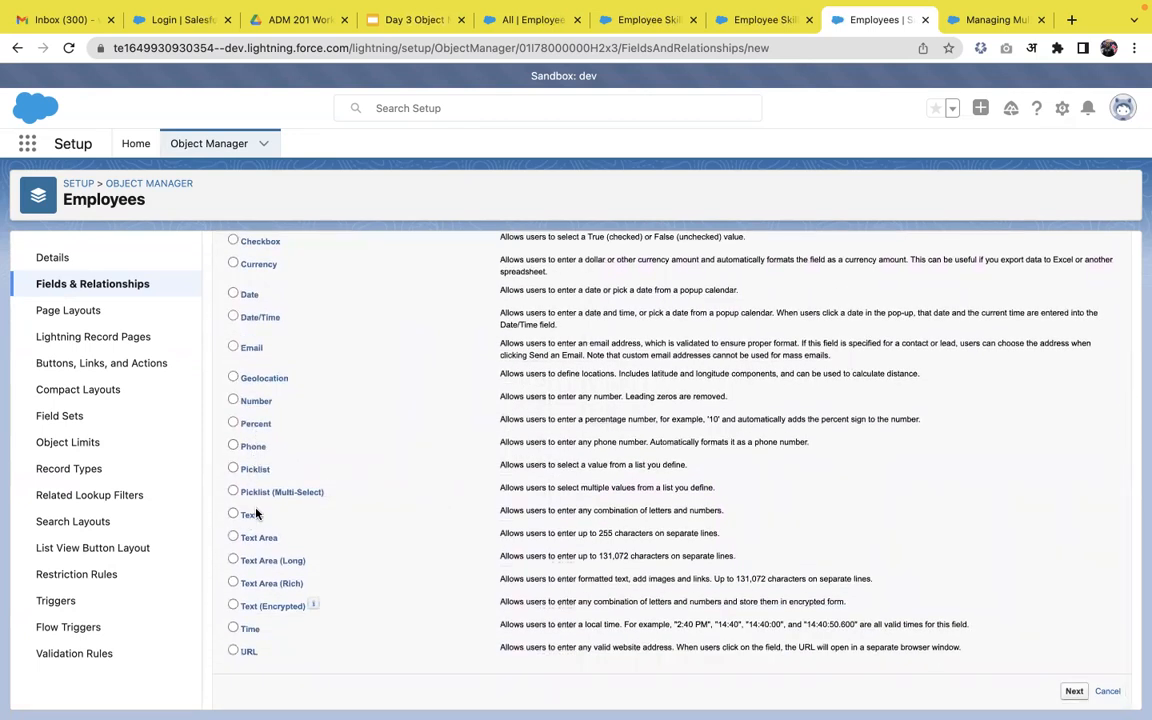
scroll(262, 386, up, 1)
click(256, 340)
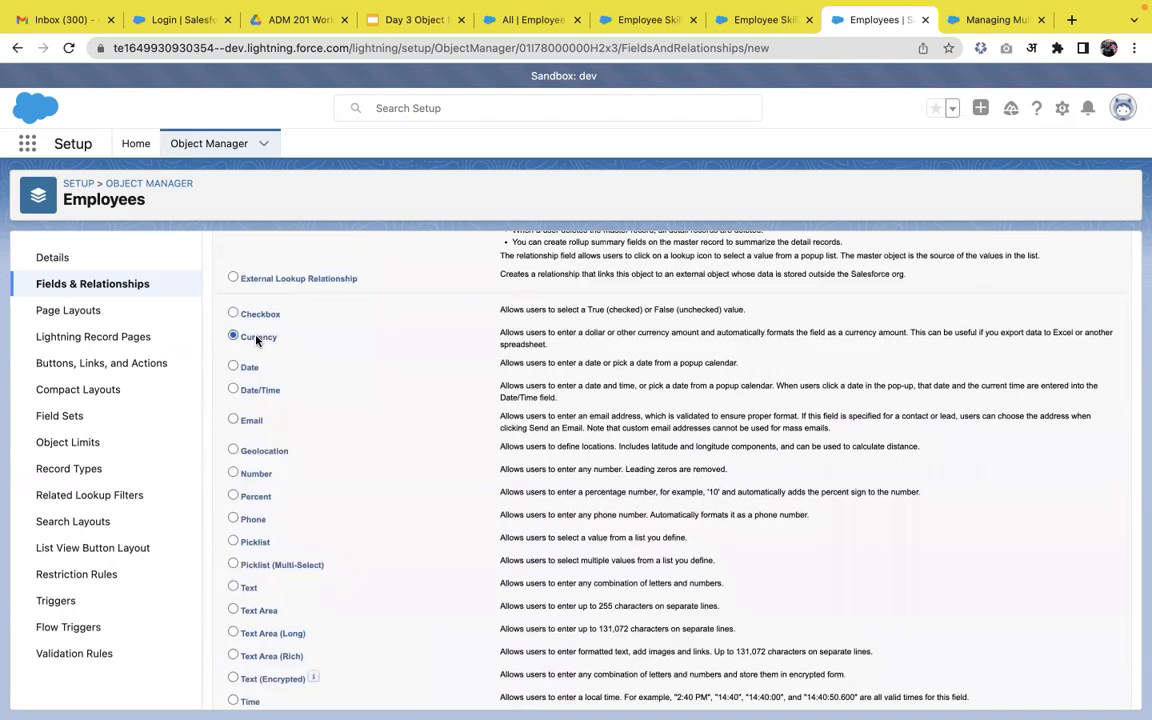
scroll(869, 455, up, 5)
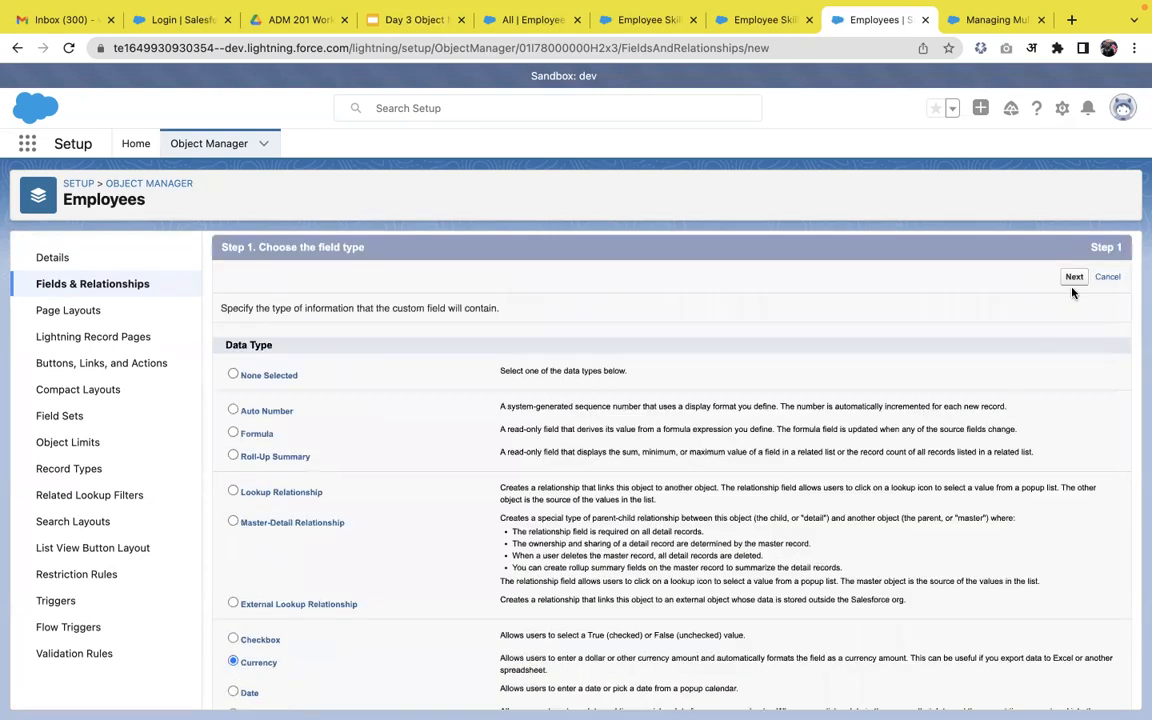
click(1074, 277)
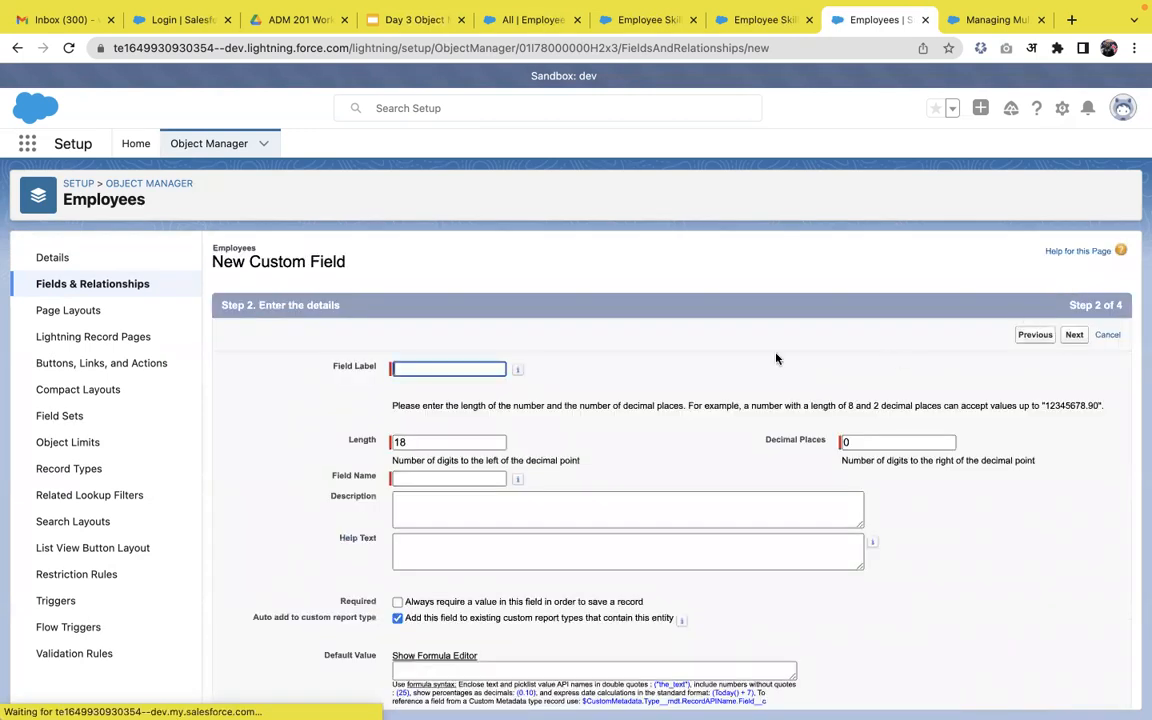
click(450, 369)
text(Salary)
click(577, 460)
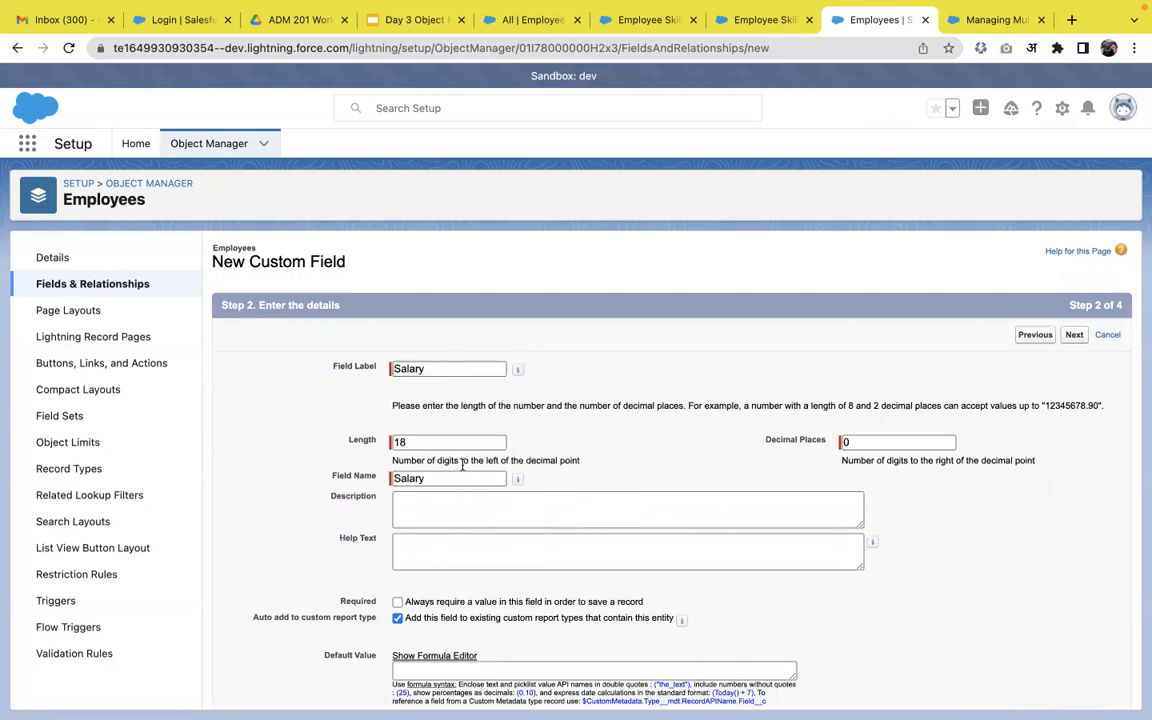
Set the Salary field's length to 16 with 2 decimal places.
click(847, 441)
key(BackSpace)
text(2)
click(399, 441)
key(BackSpace)
key(BackSpace)
text(16)
scroll(586, 447, down, 1)
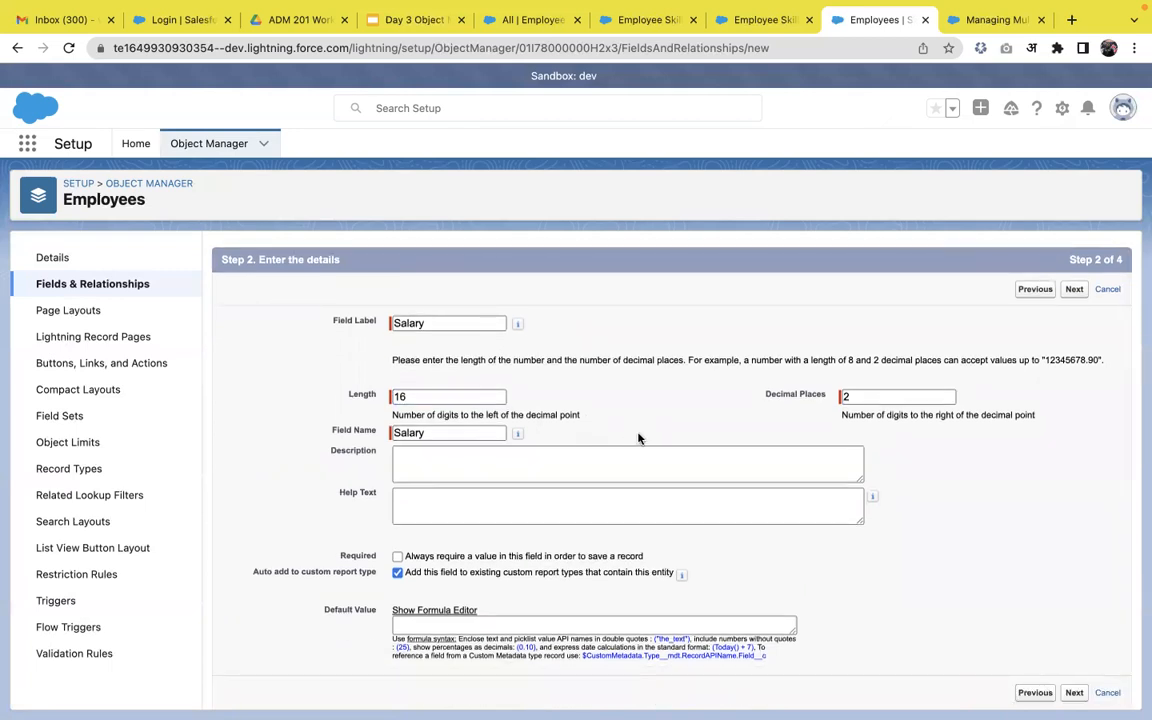
scroll(641, 439, down, 1)
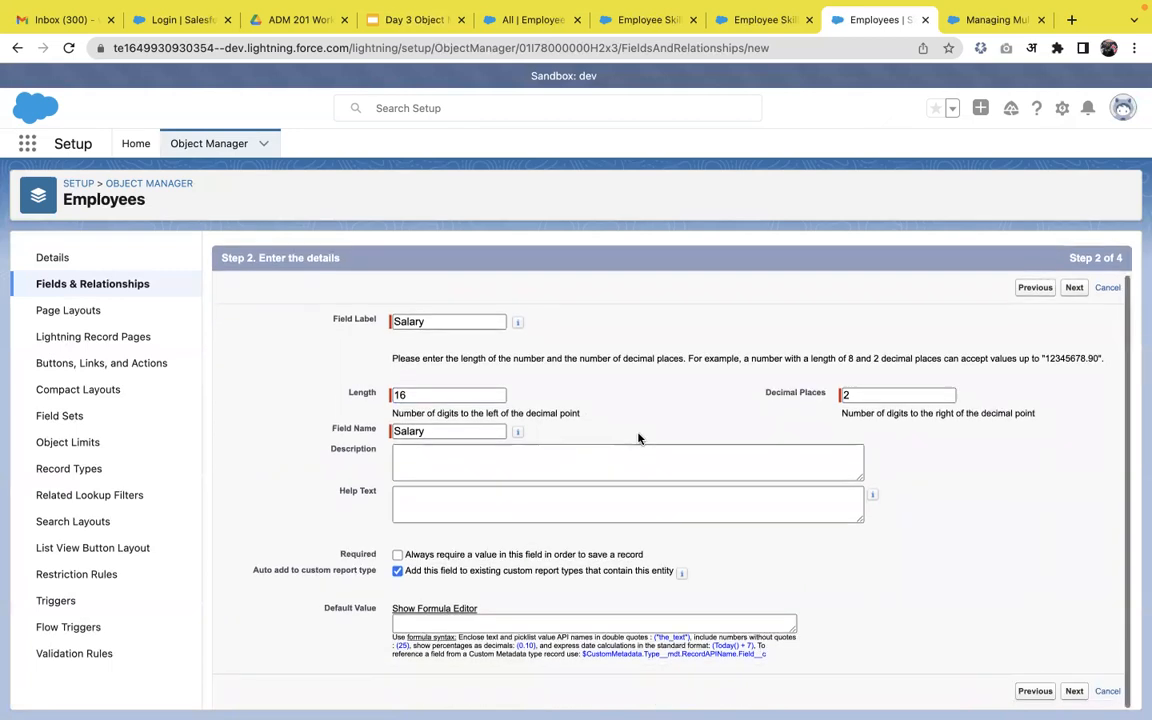
Make Salary visible to every profile and save it on the Employee Layout.
click(1075, 691)
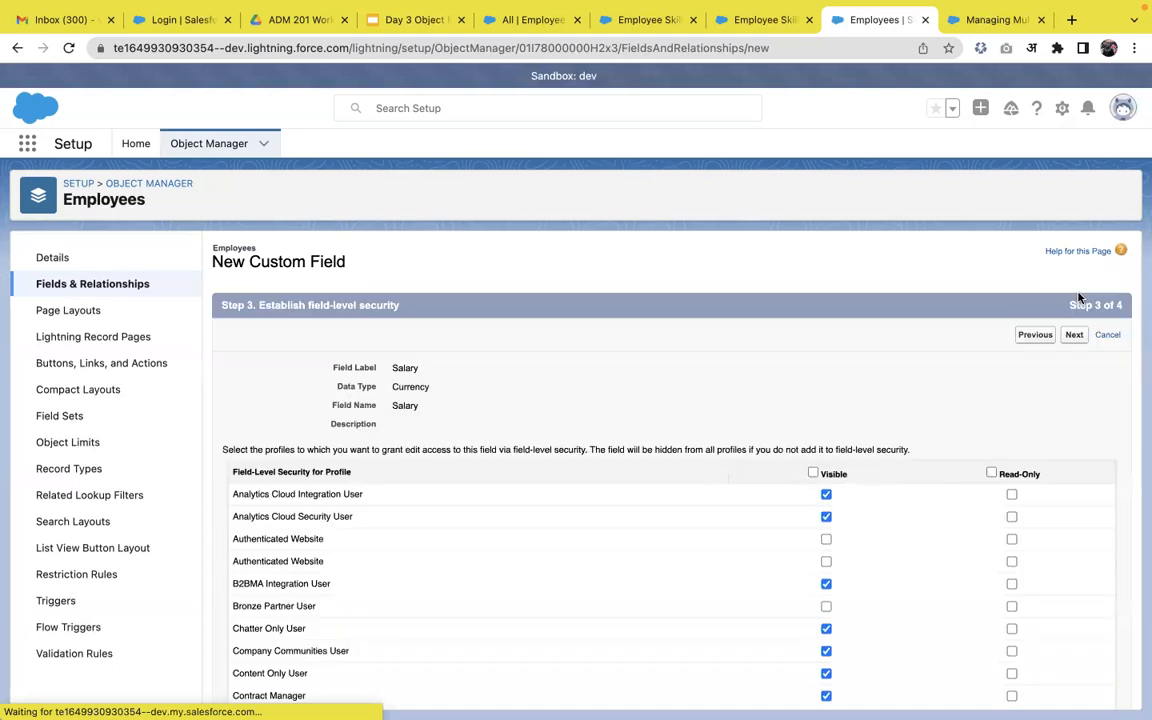
click(812, 473)
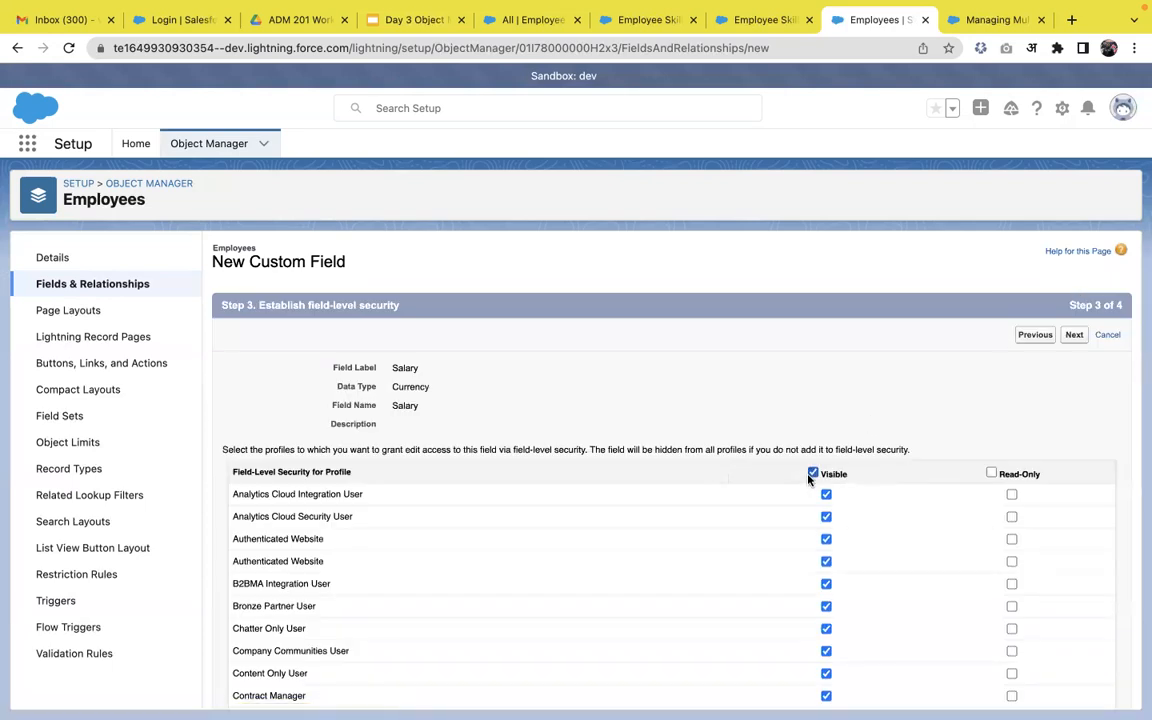
click(1076, 335)
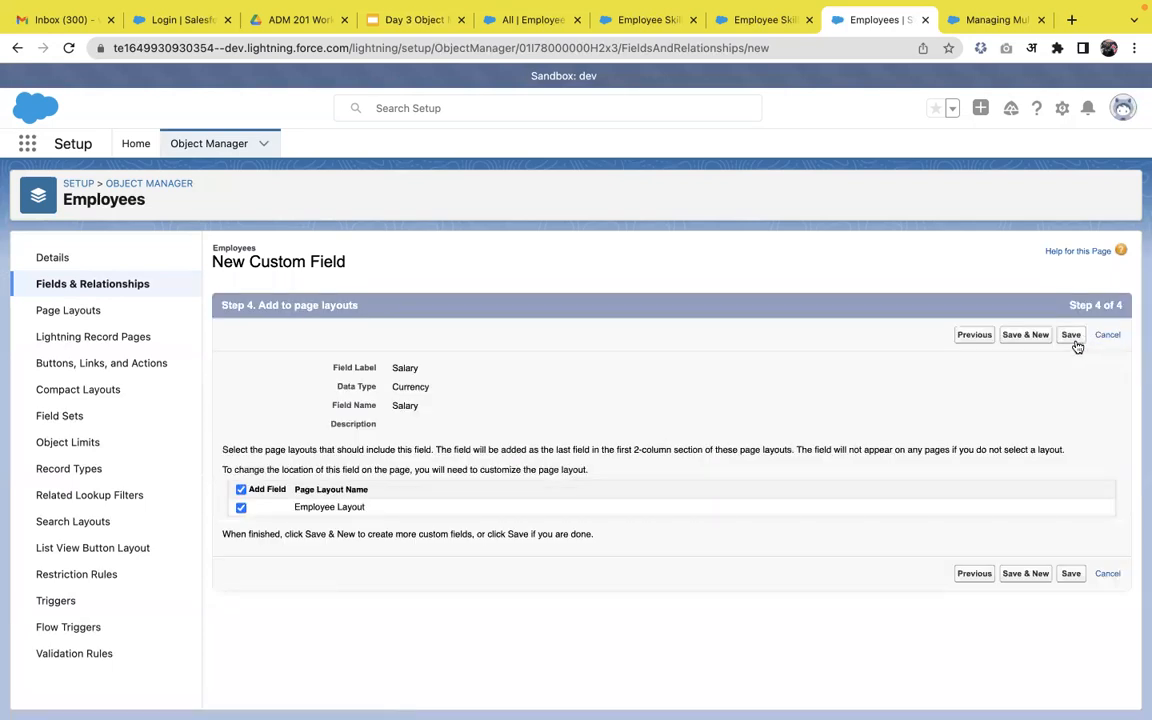
click(1073, 341)
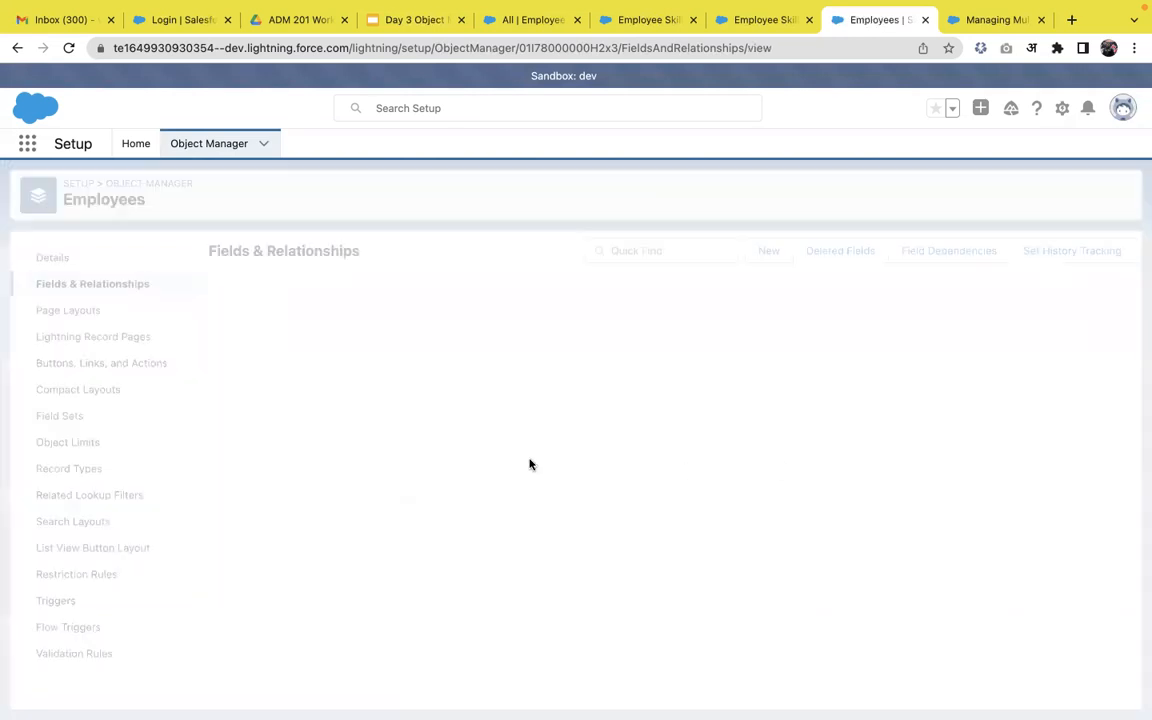
Start a Roll-Up Summary field labelled 'Count of skills'.
click(768, 250)
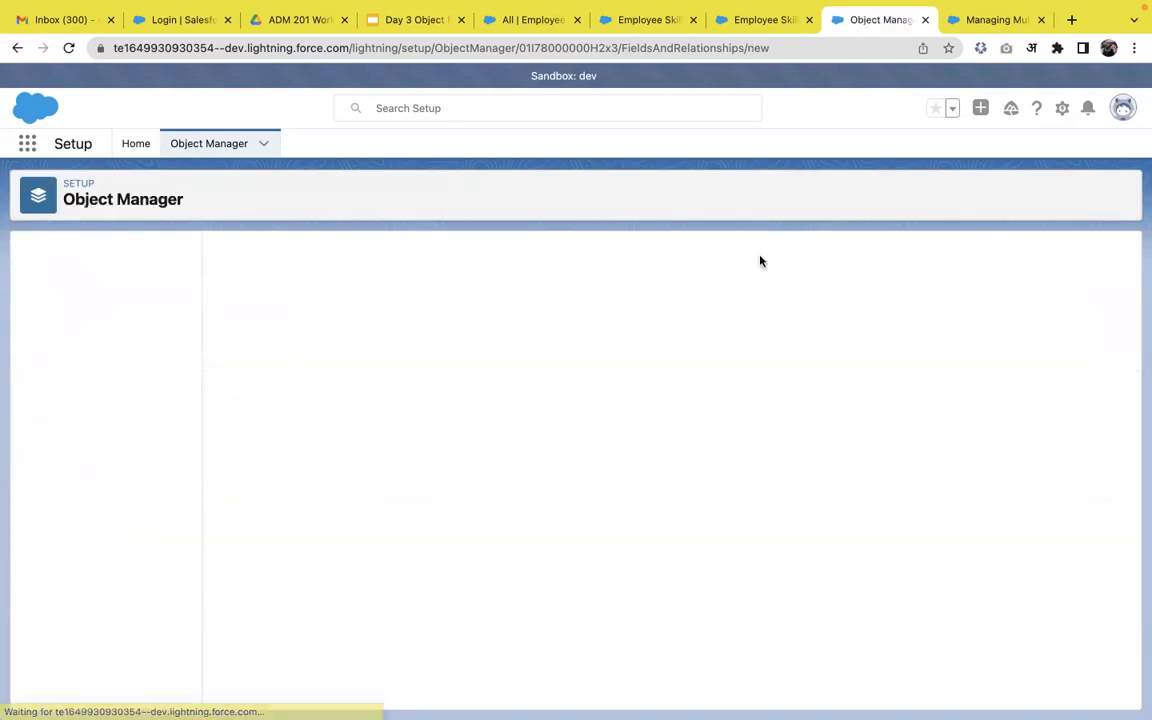
scroll(306, 465, down, 1)
click(280, 488)
click(1076, 307)
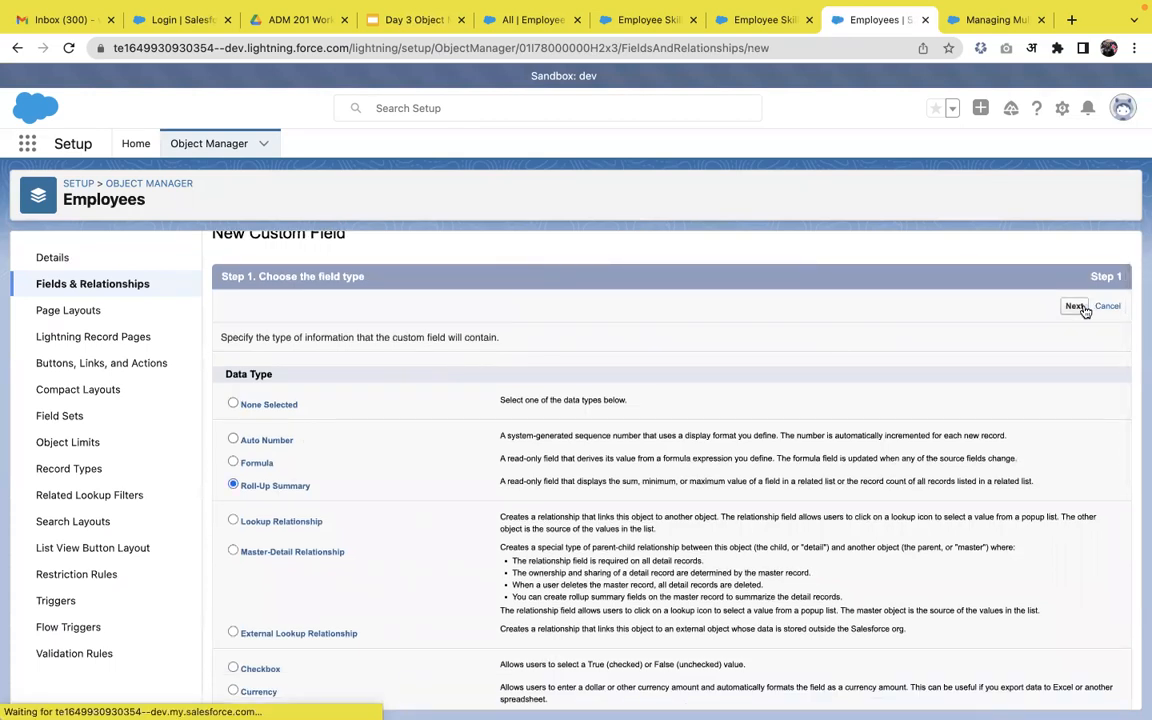
text(Count)
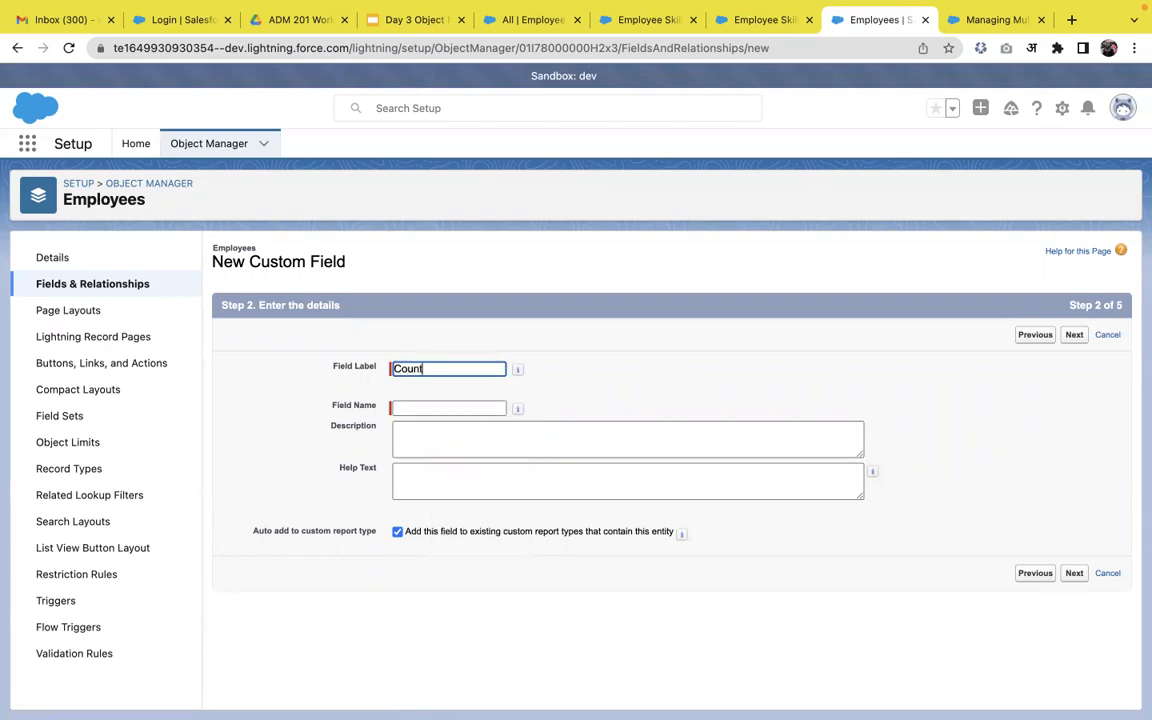
text( of skills)
click(724, 424)
click(1072, 338)
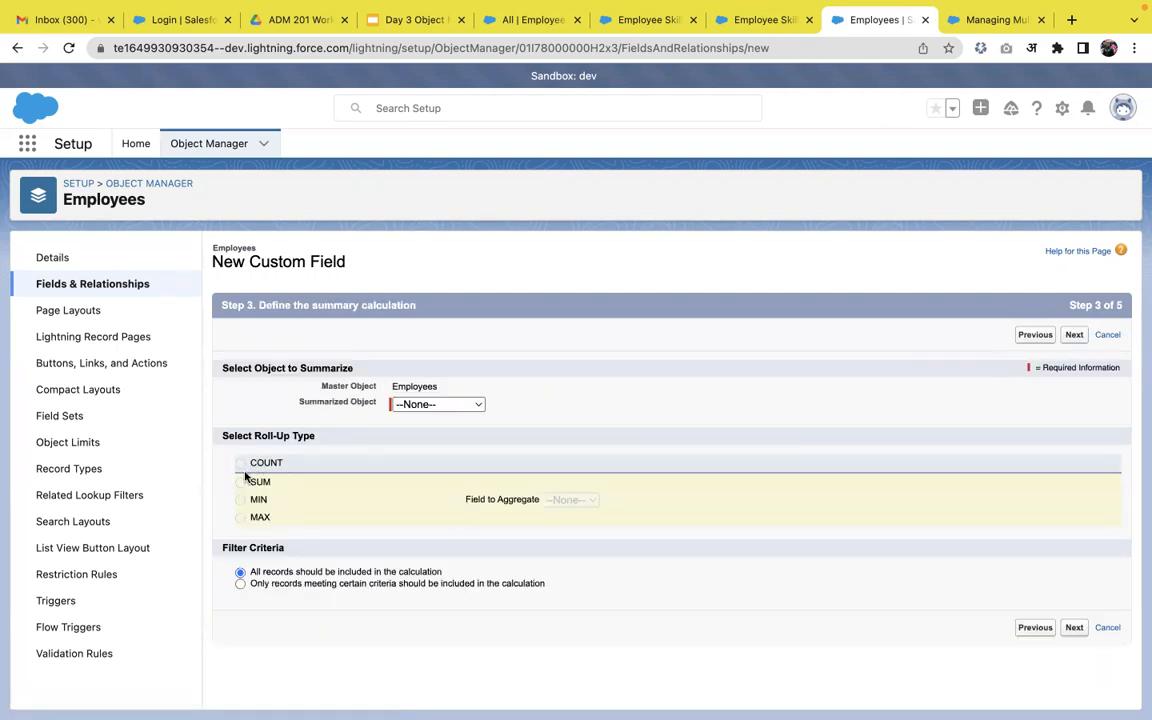
Summarize the related Employee Skills records using COUNT as the roll-up type.
click(456, 406)
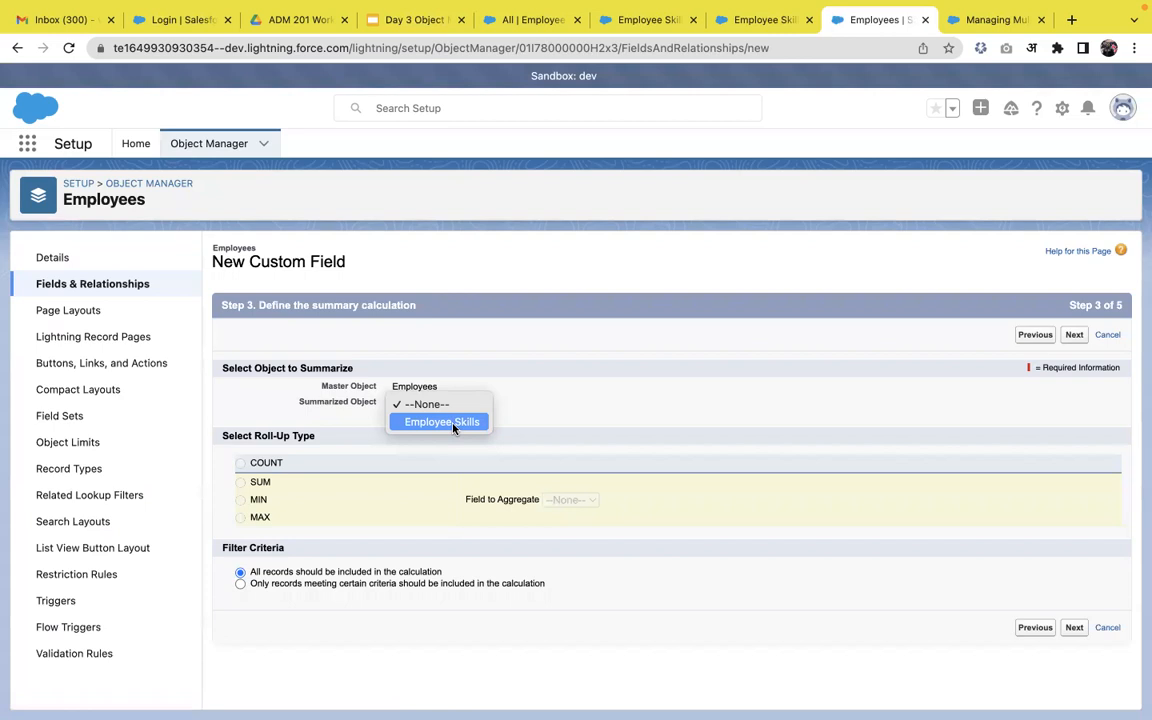
click(450, 422)
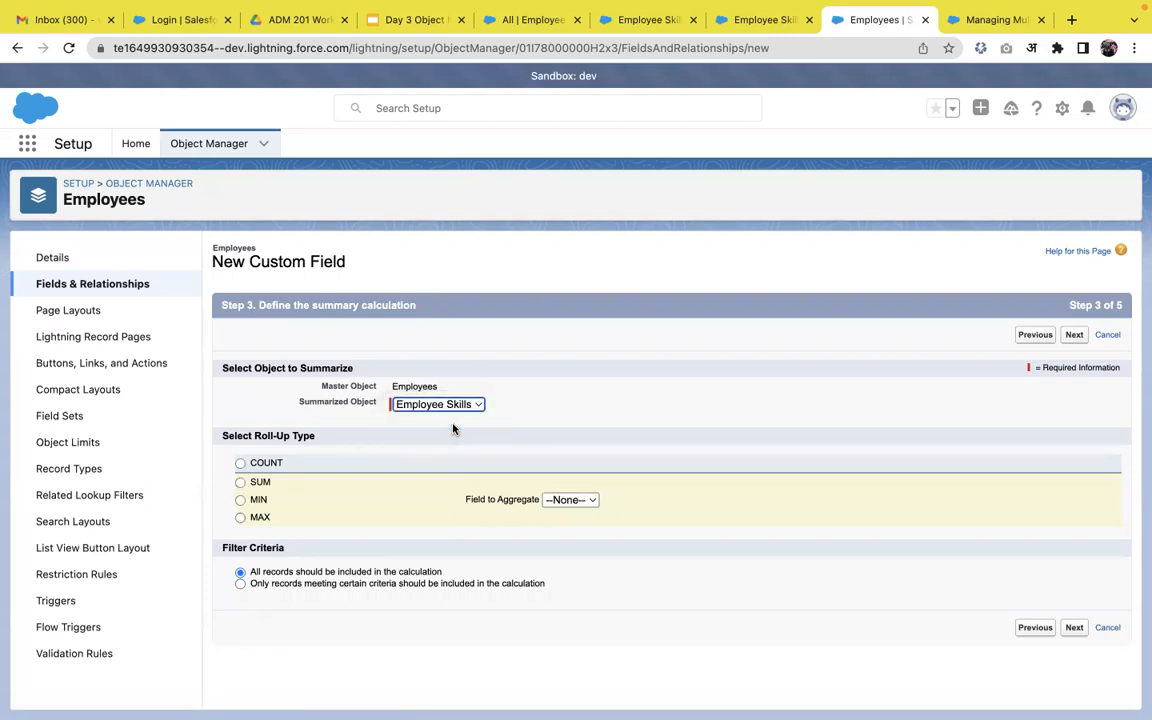
click(240, 464)
click(240, 483)
click(240, 499)
click(600, 500)
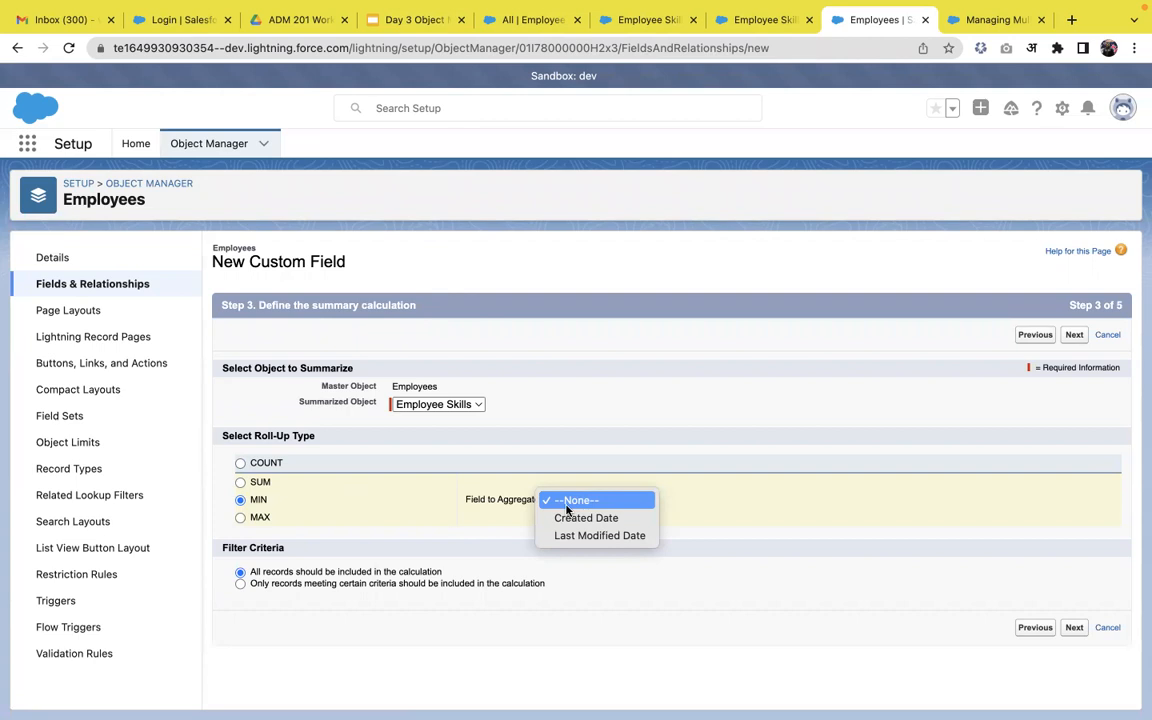
click(270, 465)
click(268, 464)
Keep default security and layout settings and save the Count of skills field.
click(1078, 335)
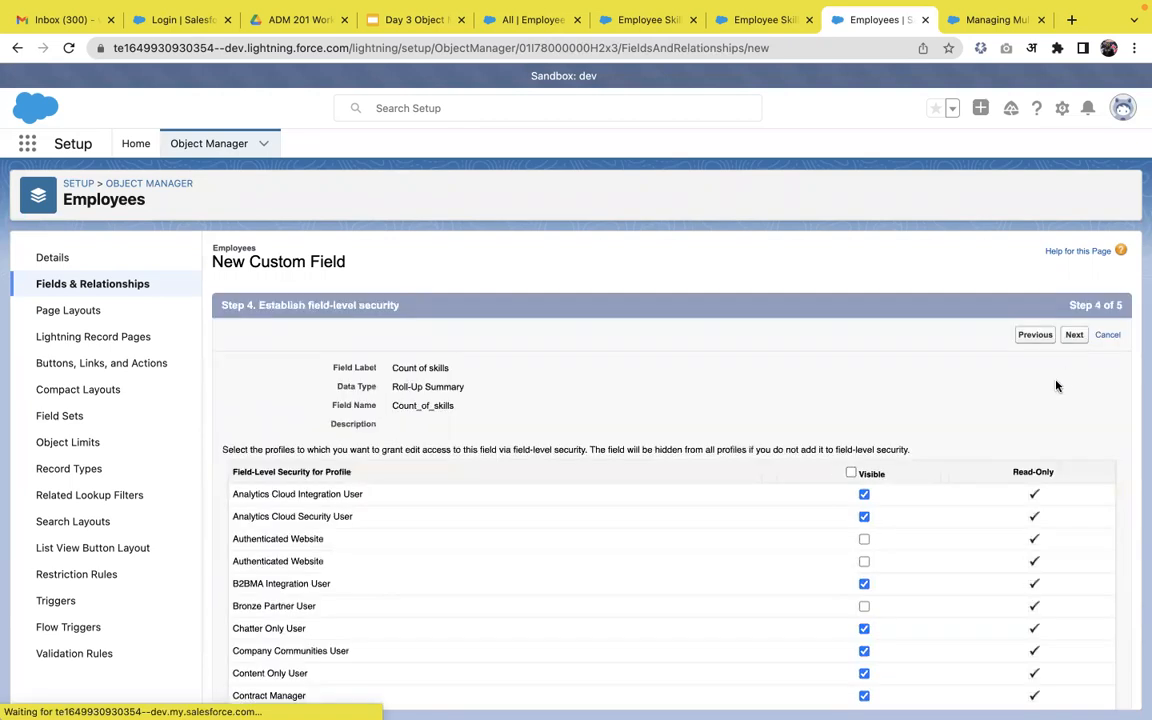
click(1074, 334)
click(1076, 337)
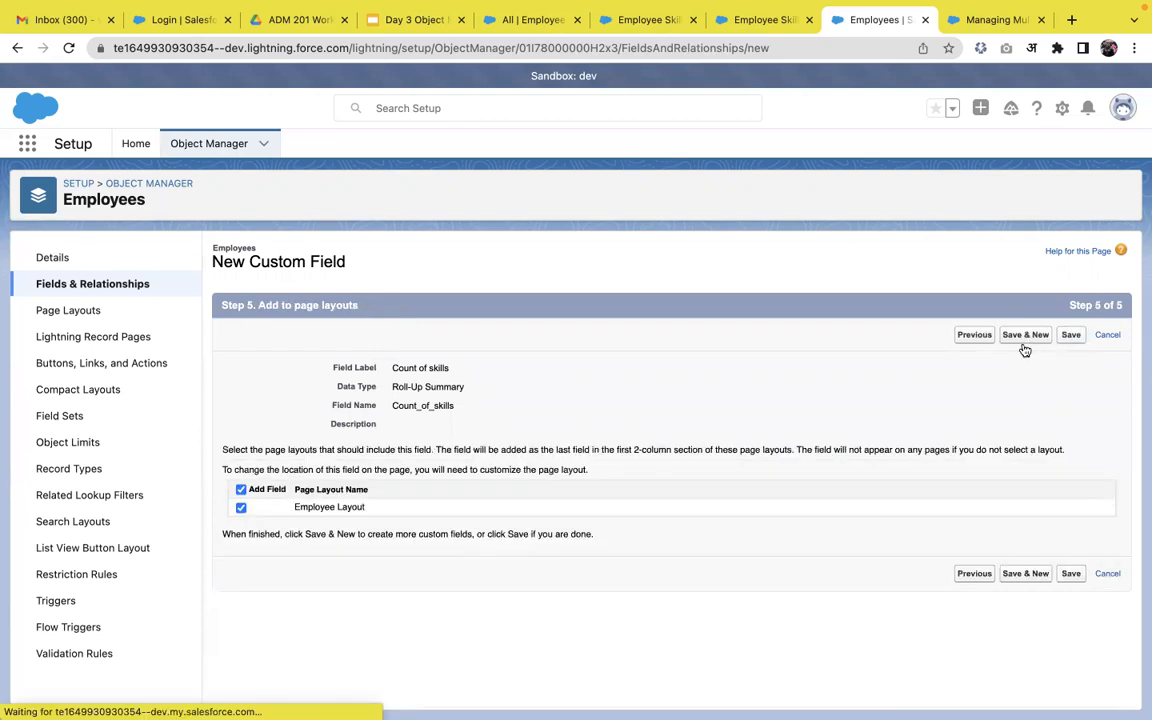
click(525, 20)
Cancel a new Employee Skill and start a new record from the Employees list.
click(951, 192)
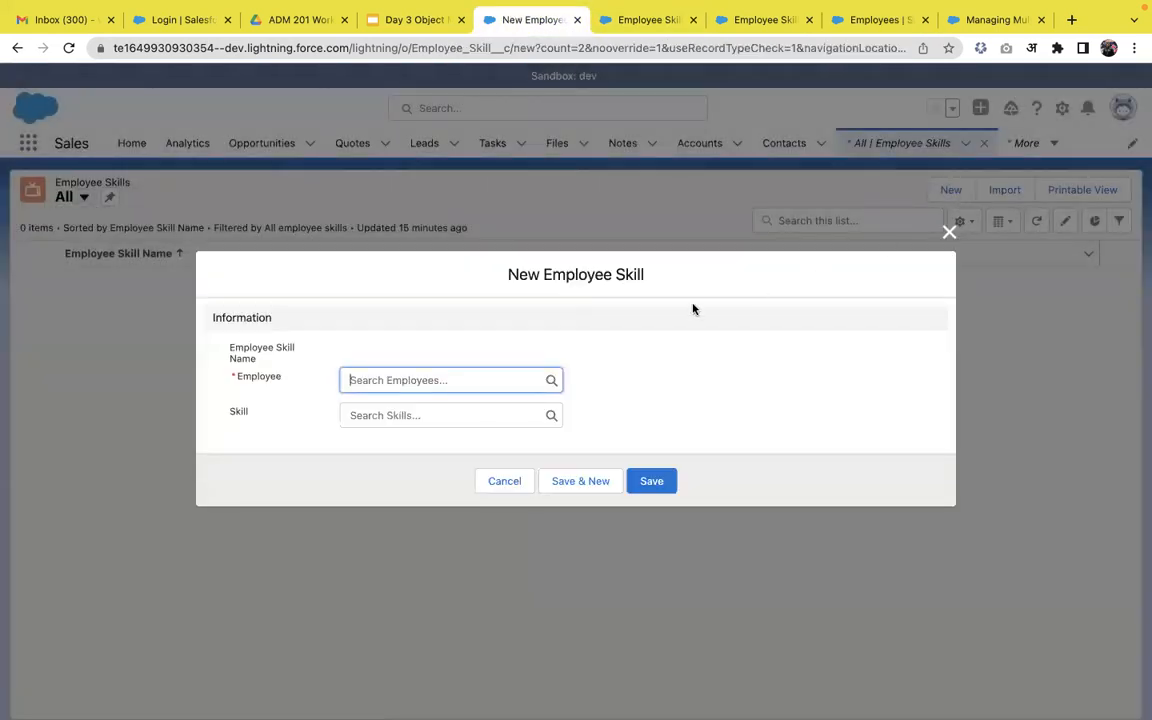
click(949, 232)
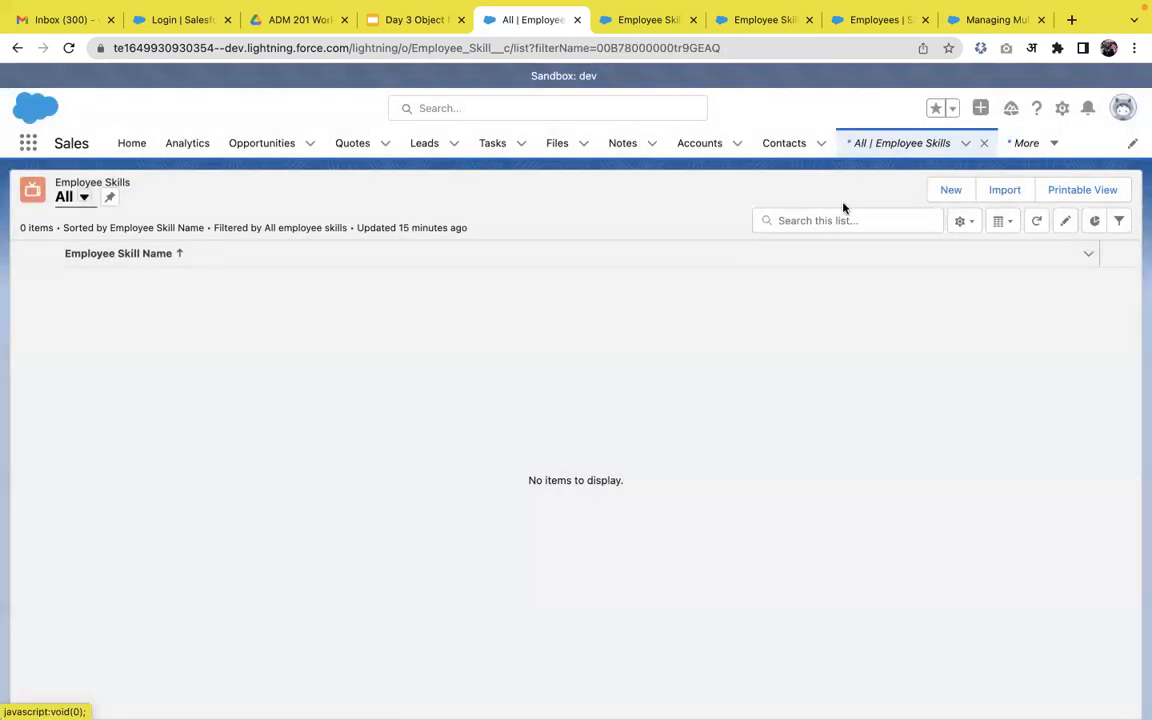
click(1032, 157)
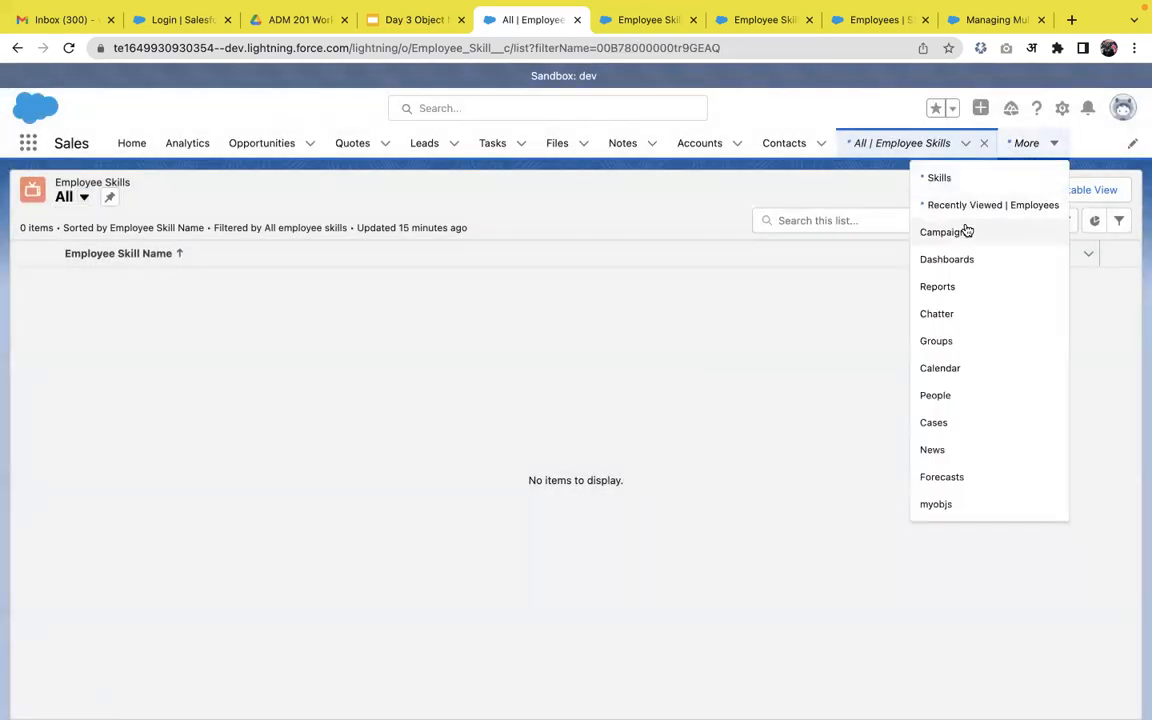
click(977, 205)
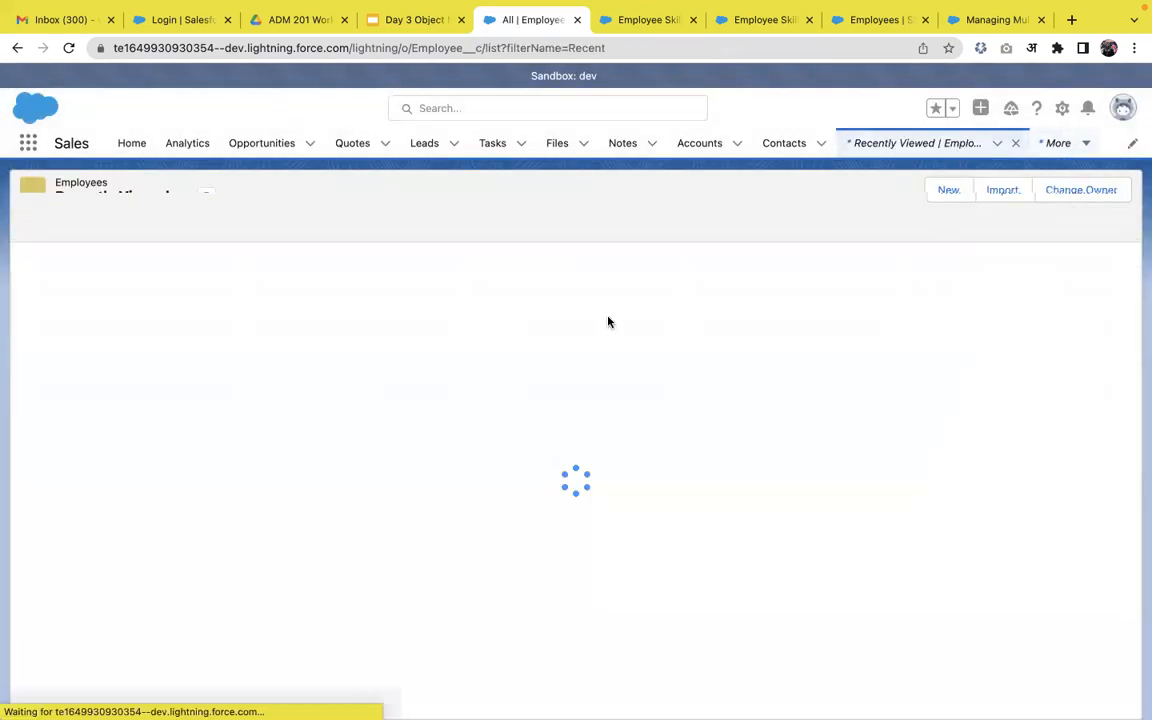
click(941, 195)
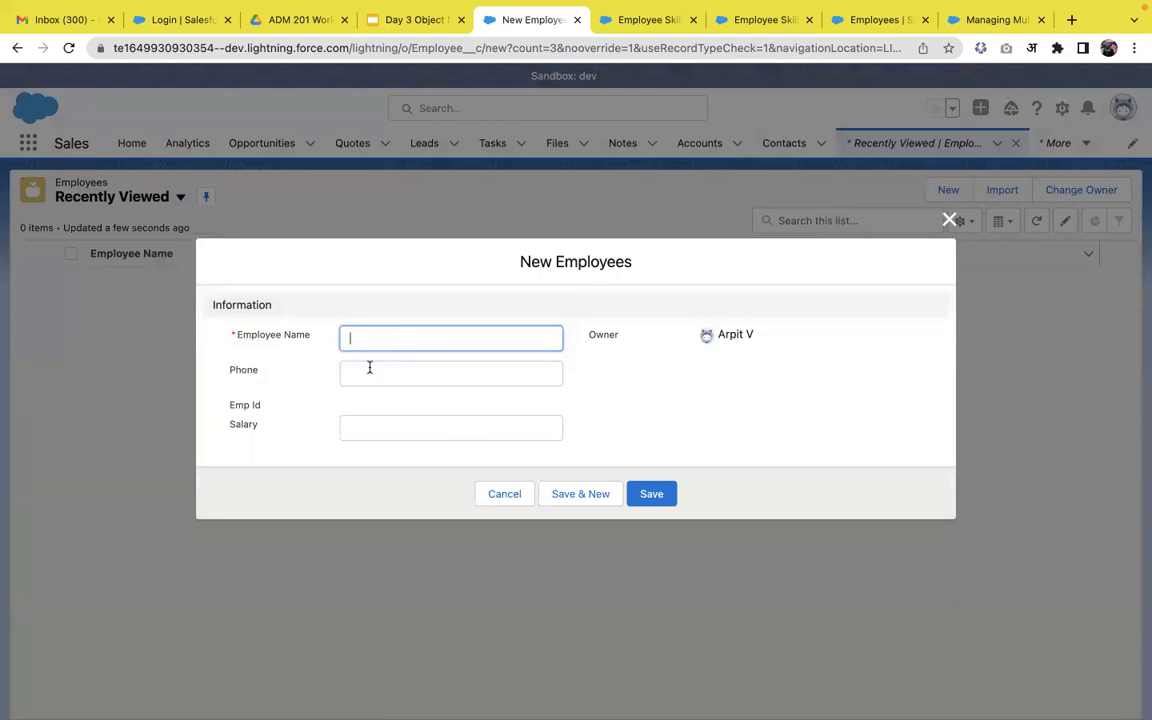
Enter the employee's name, a phone number and salary 1200000, then save the record.
click(347, 430)
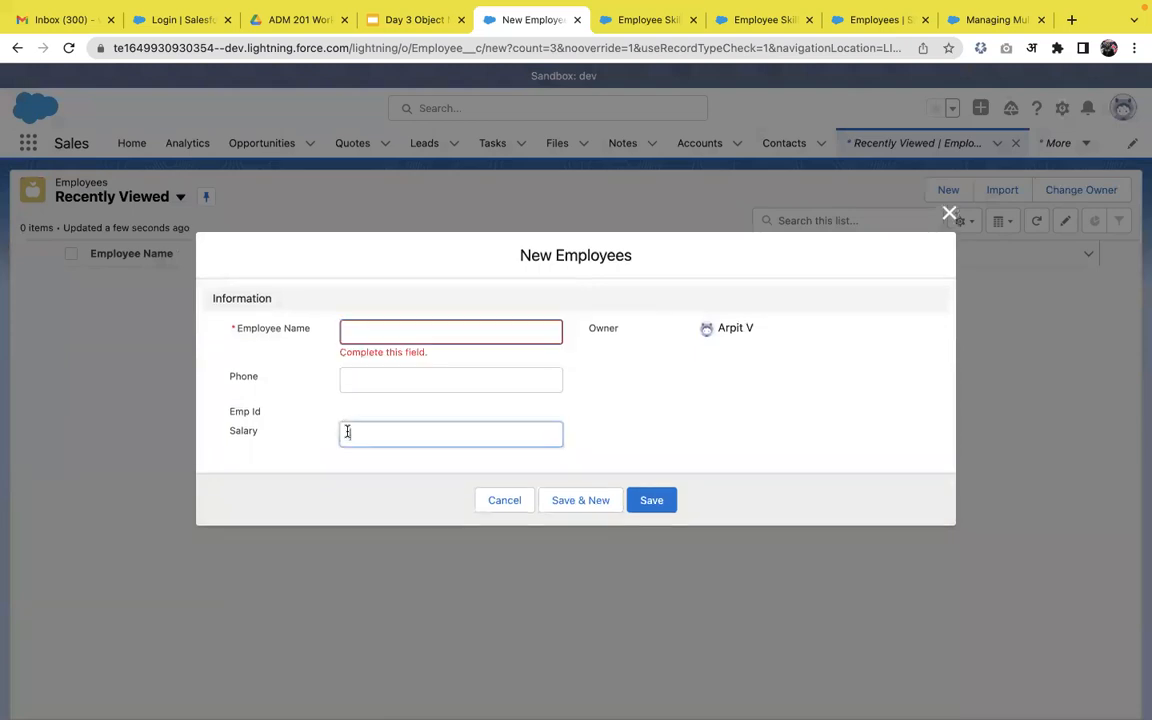
click(377, 338)
text(Arpit)
click(398, 380)
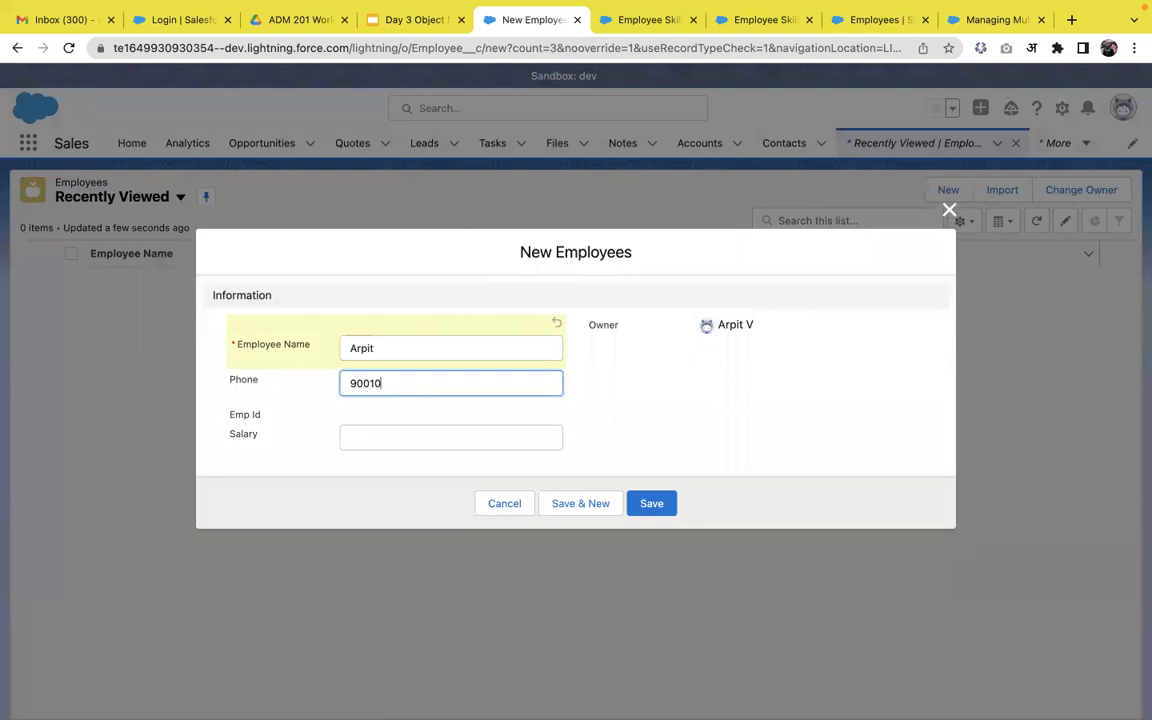
click(405, 440)
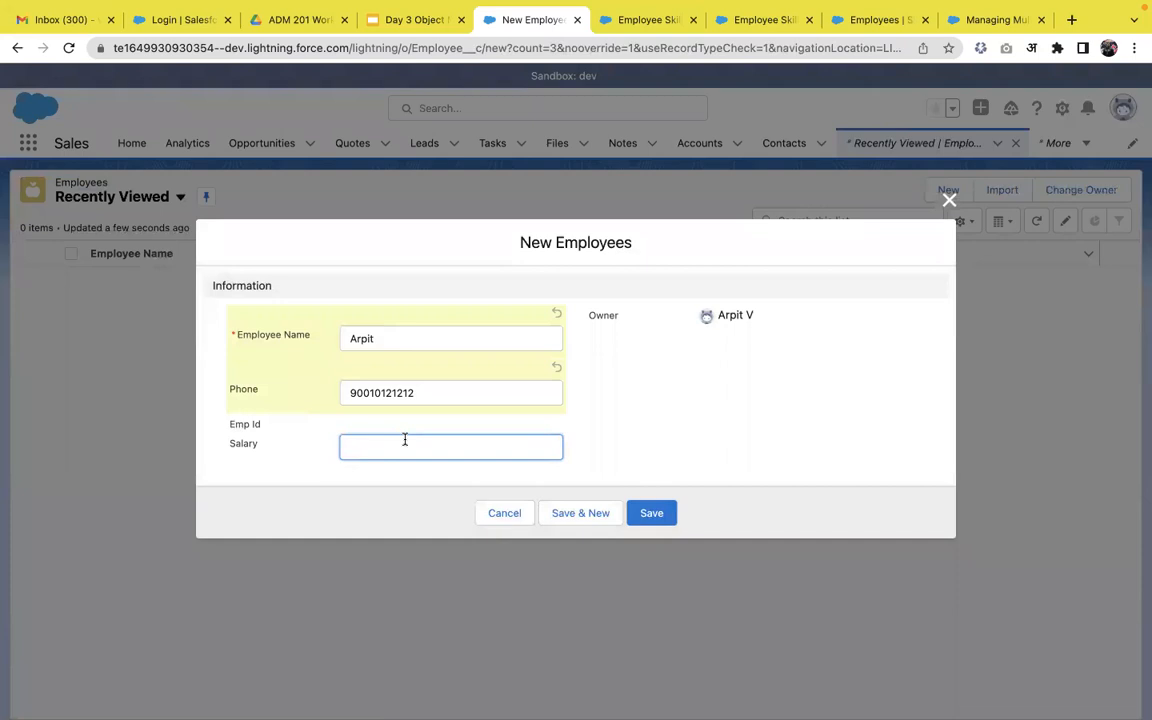
text(1200000)
click(640, 512)
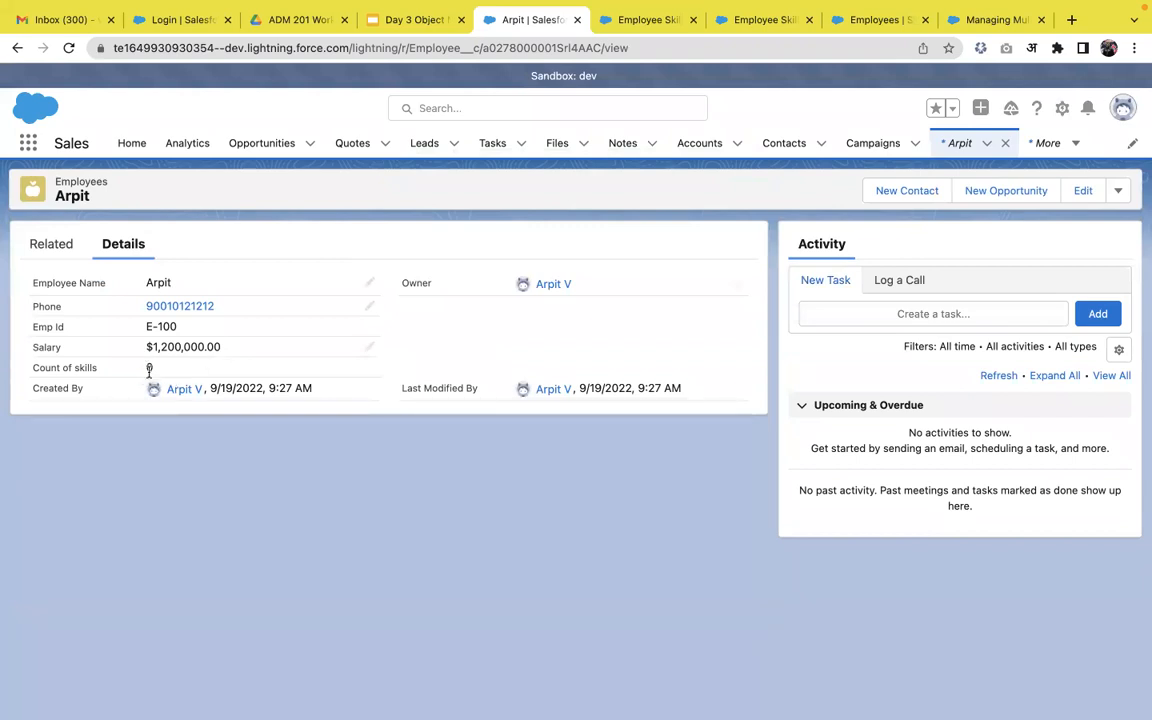
Add an Apex Employee Skill from the Related tab and check Count of skills shows 1.
click(60, 246)
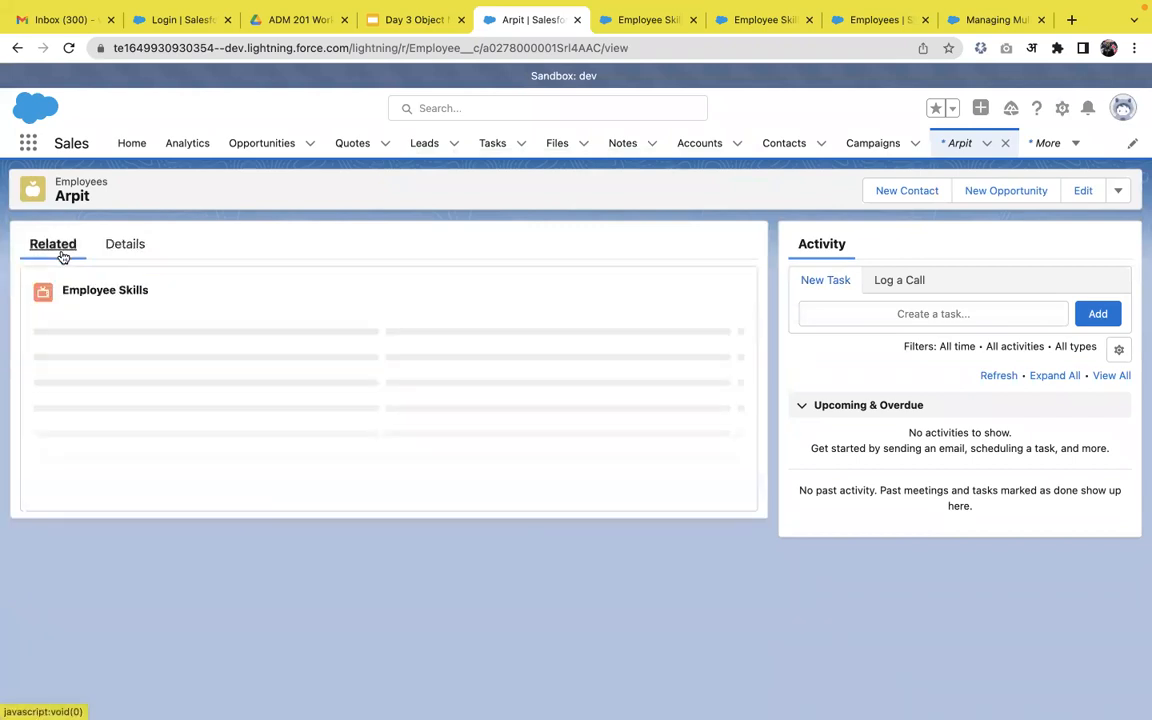
click(722, 286)
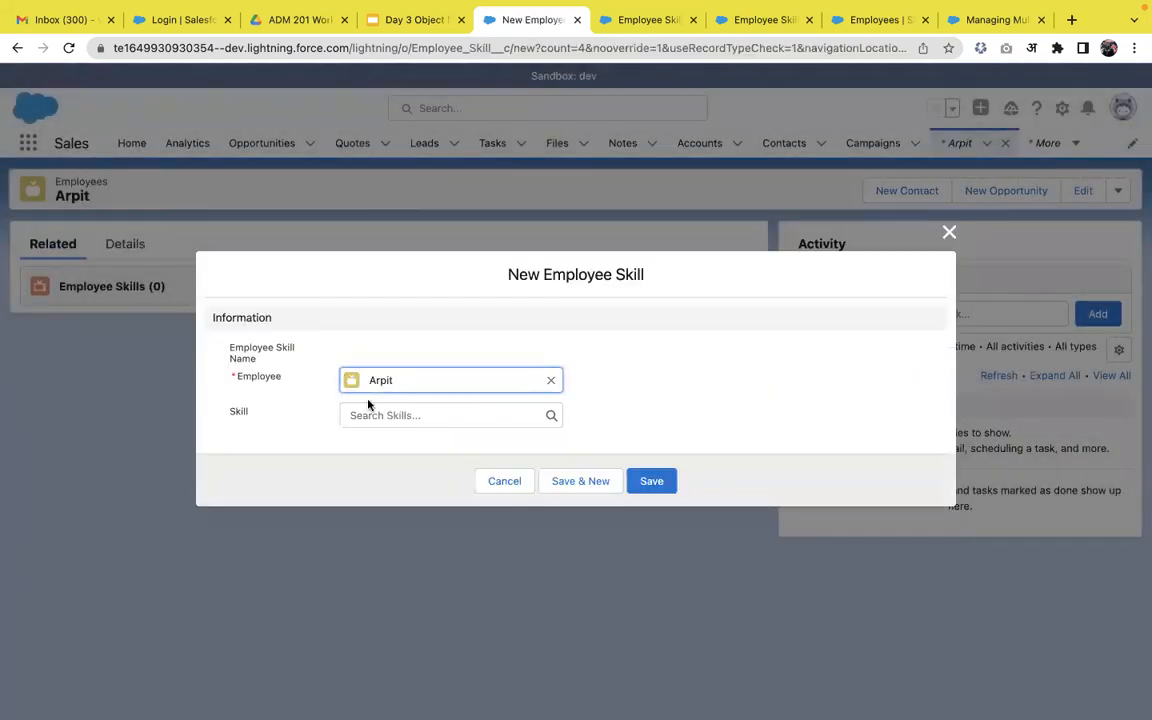
click(375, 414)
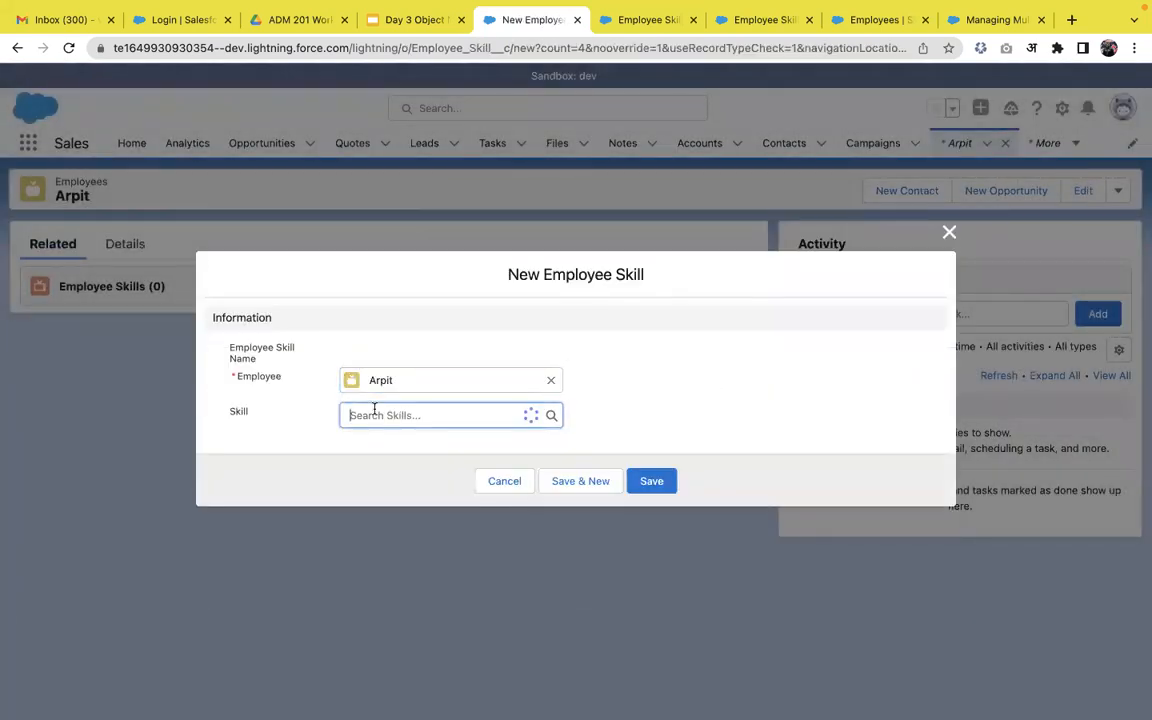
click(404, 474)
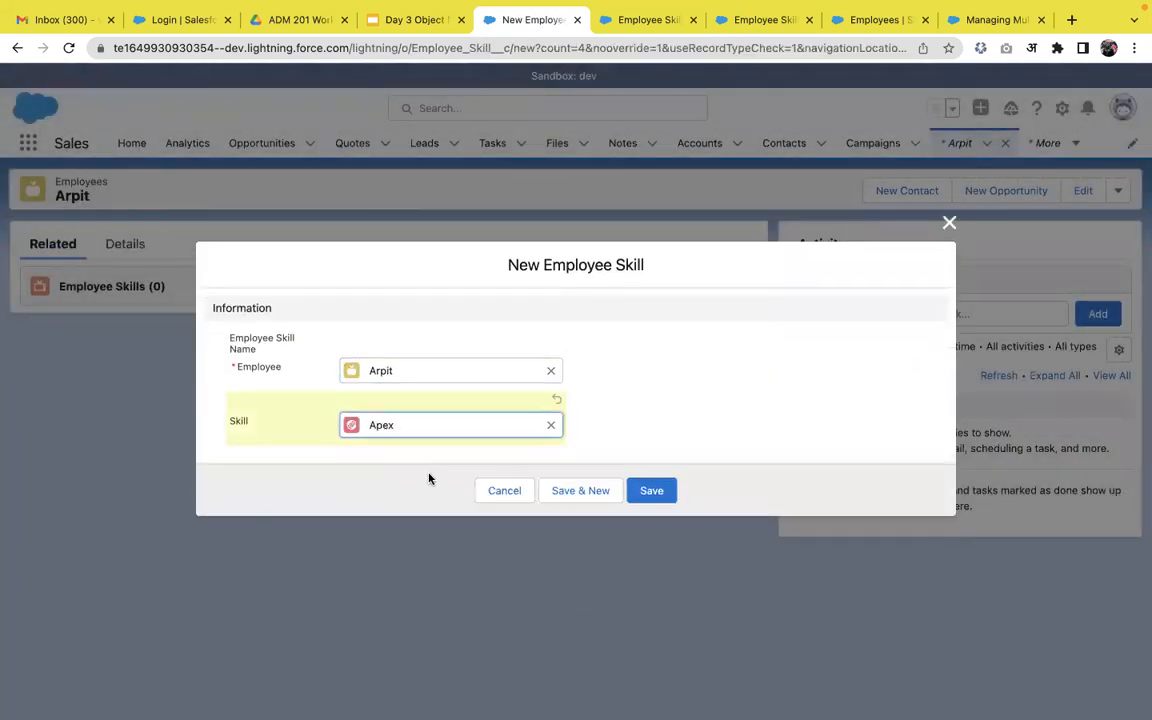
click(650, 490)
click(134, 249)
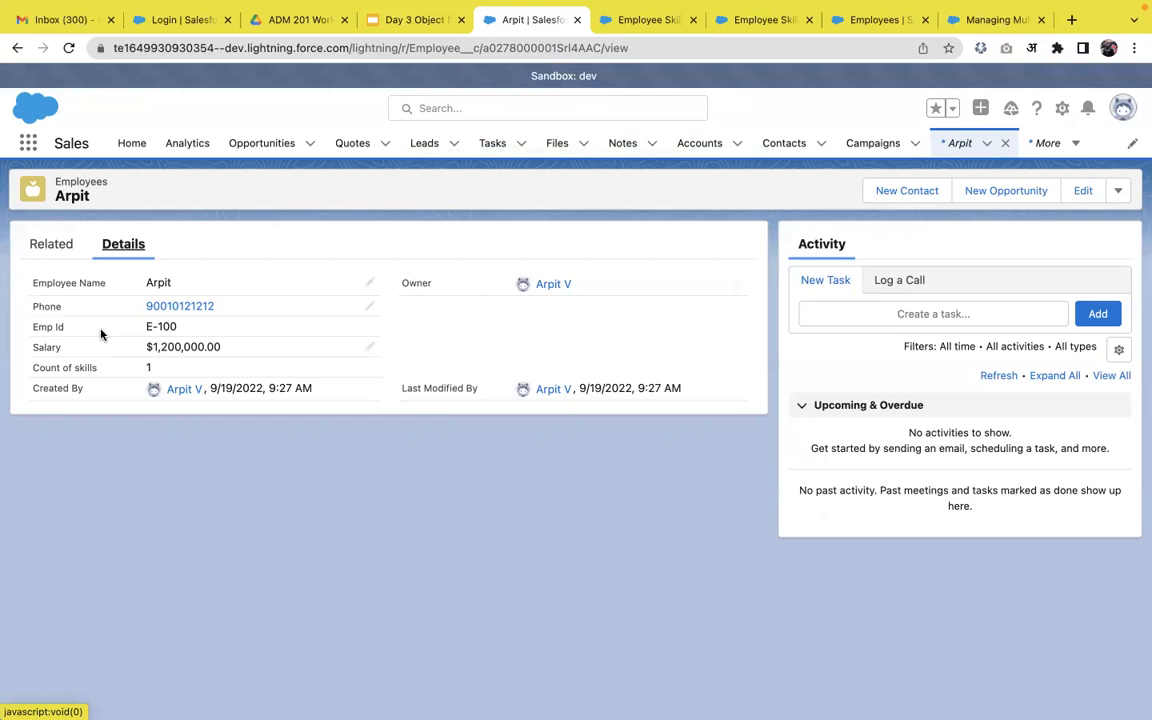
mouse_move(610, 717)
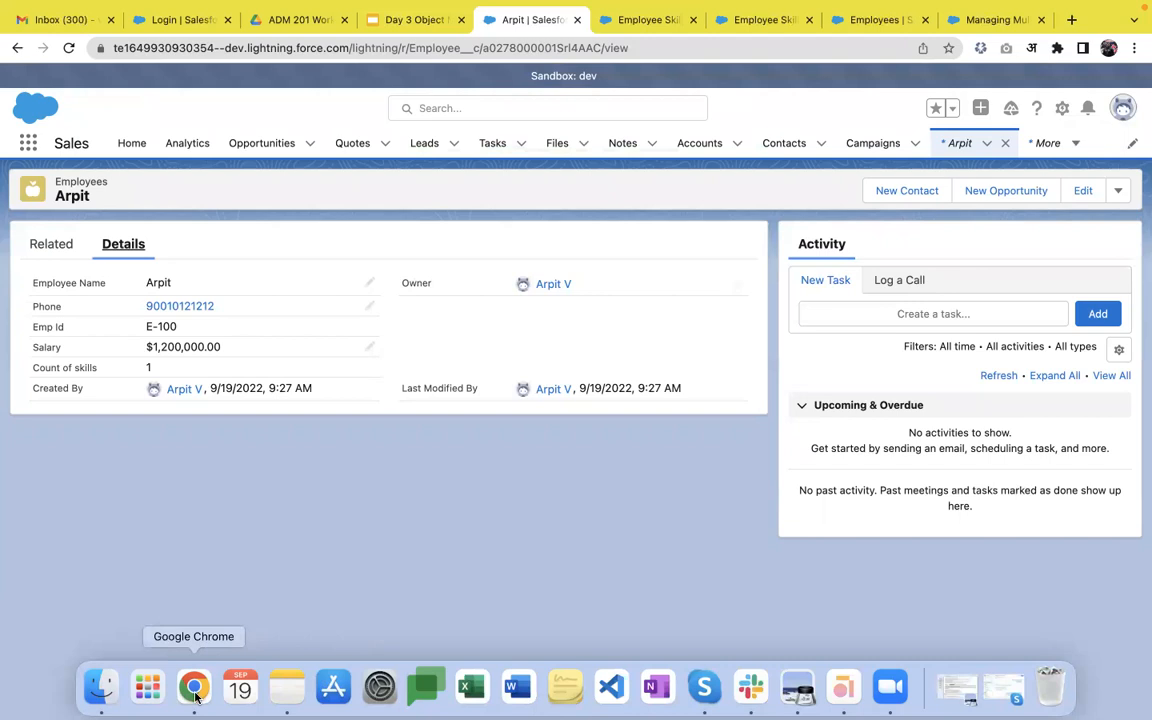
Present the Day 3 Object Manager deck full screen and advance to Page Layout Assignment.
click(425, 24)
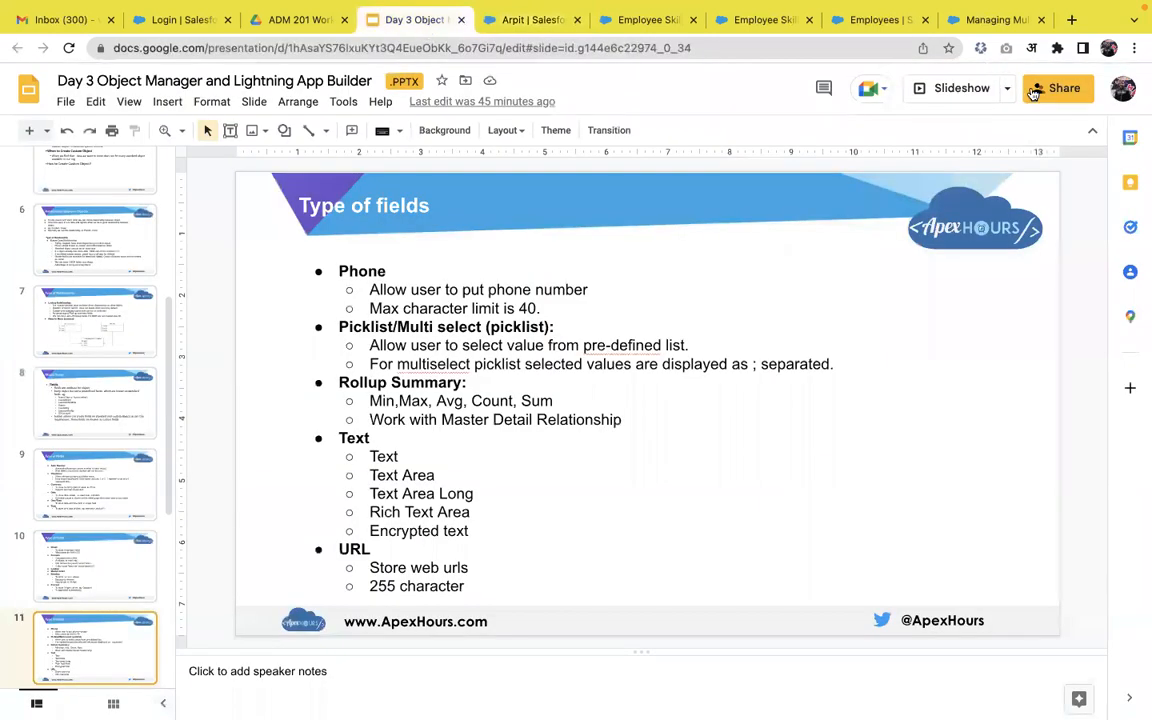
click(965, 90)
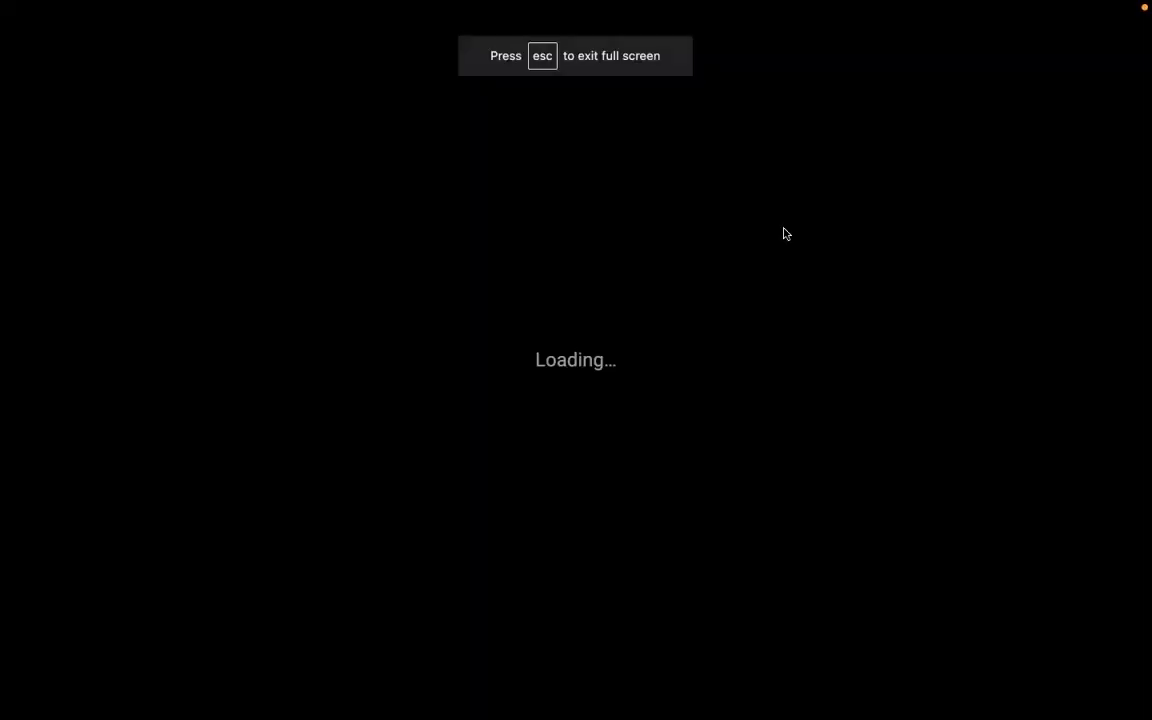
key(Right)
key(Right)
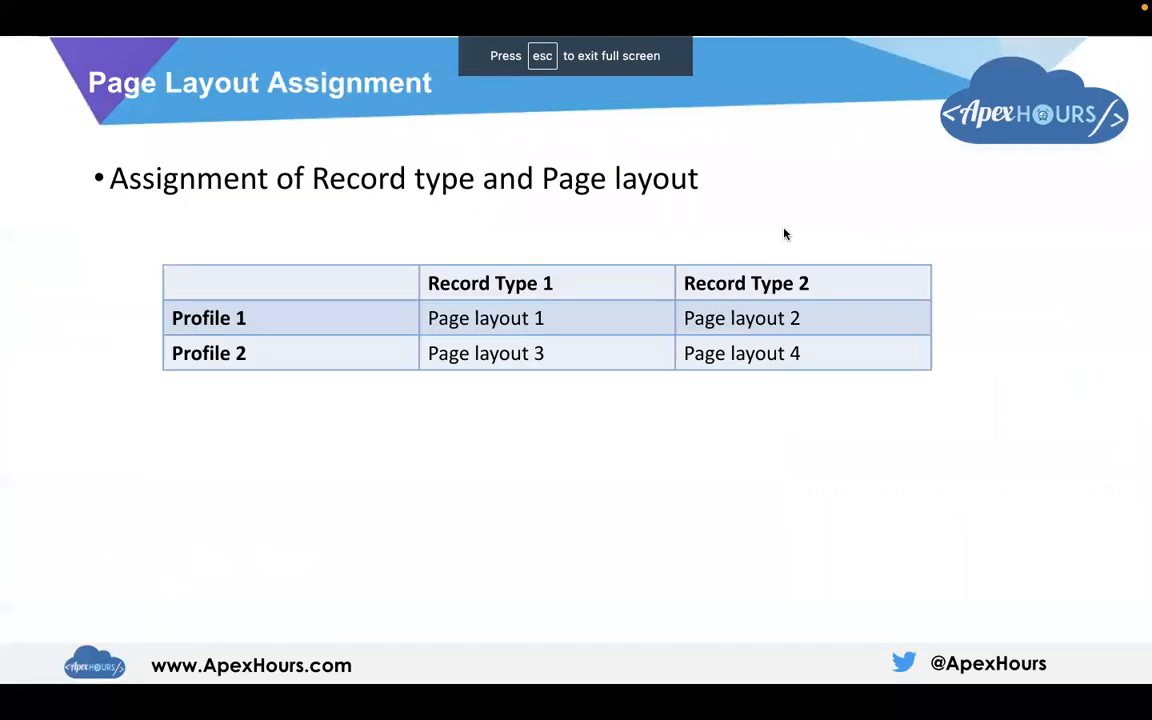
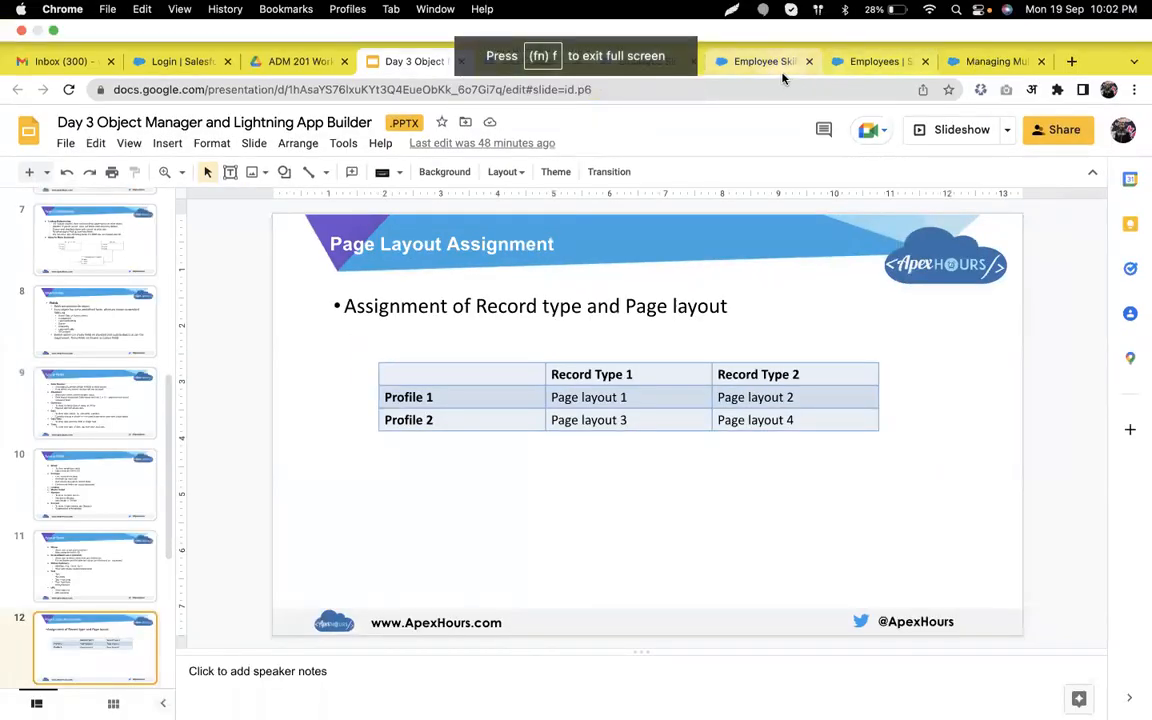
Return to the Employee Skill object's Fields & Relationships list in Setup.
click(783, 77)
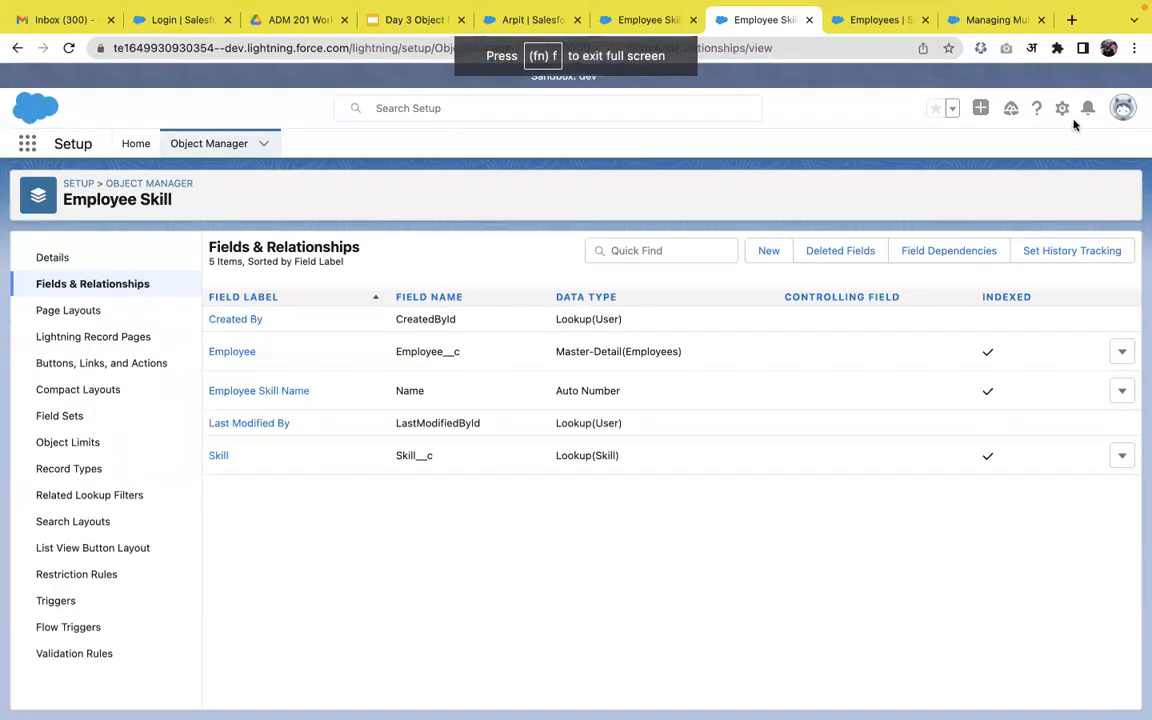
Find the Contact object in Object Manager and open its Record Types.
click(208, 143)
click(815, 189)
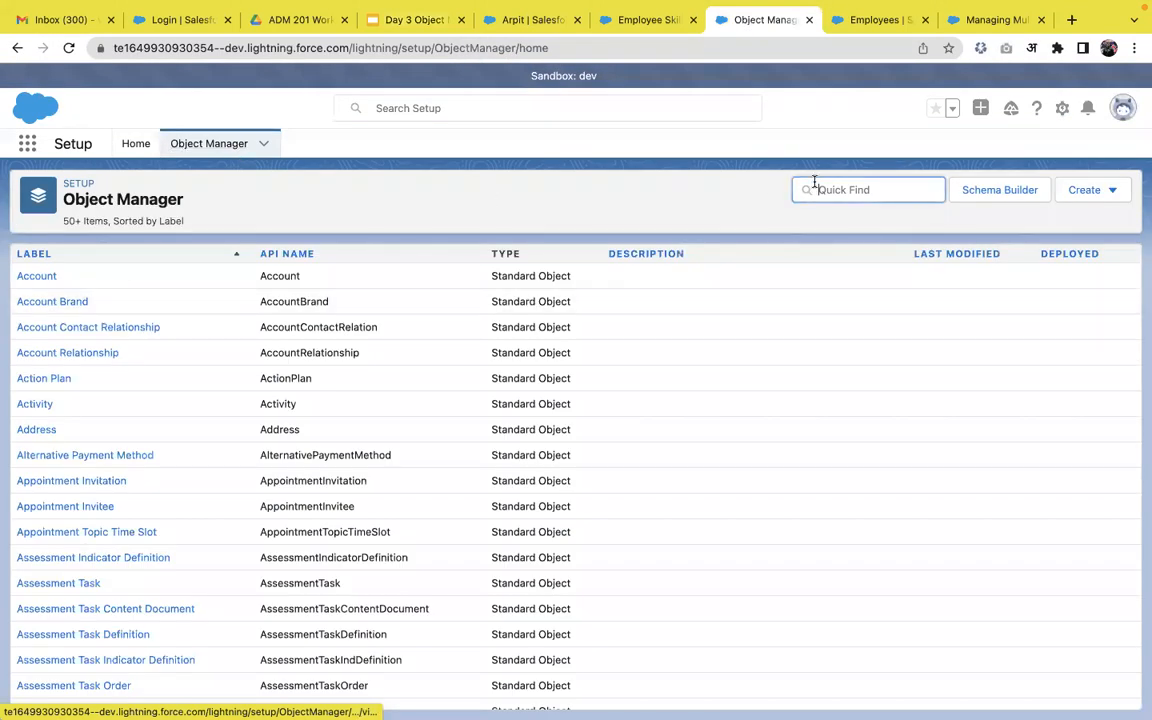
text(contact)
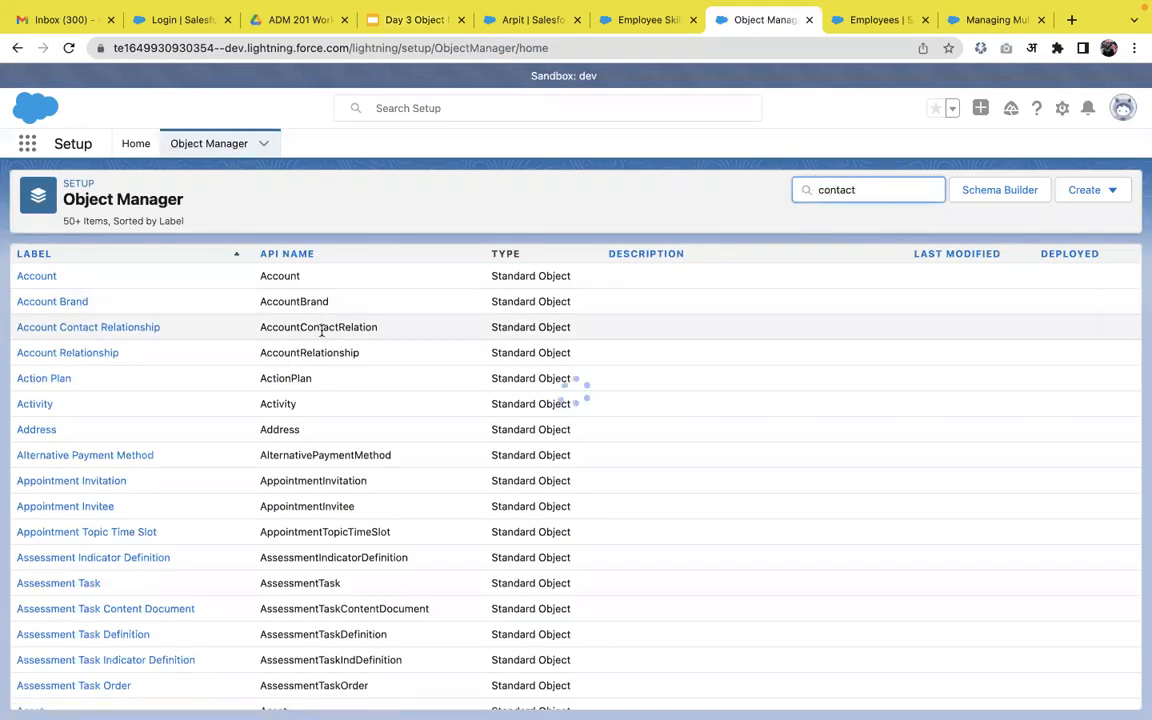
click(33, 304)
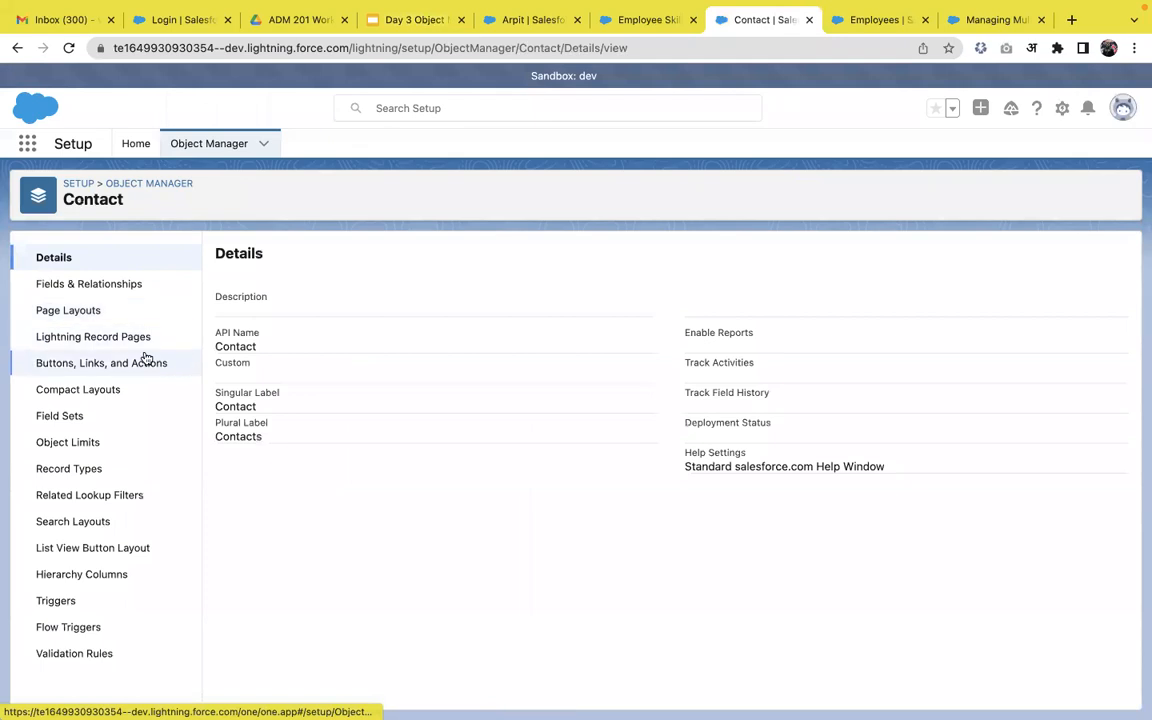
click(74, 470)
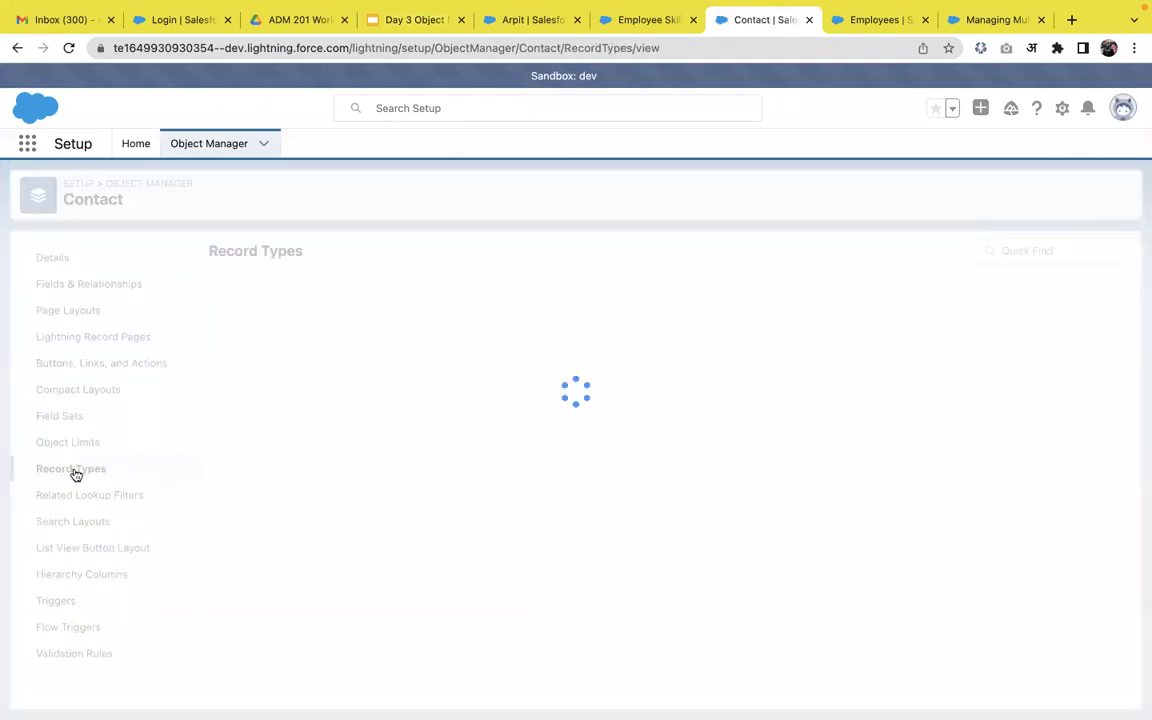
Create a Teacher record type available to all profiles, keeping Contact Layout assigned.
click(965, 249)
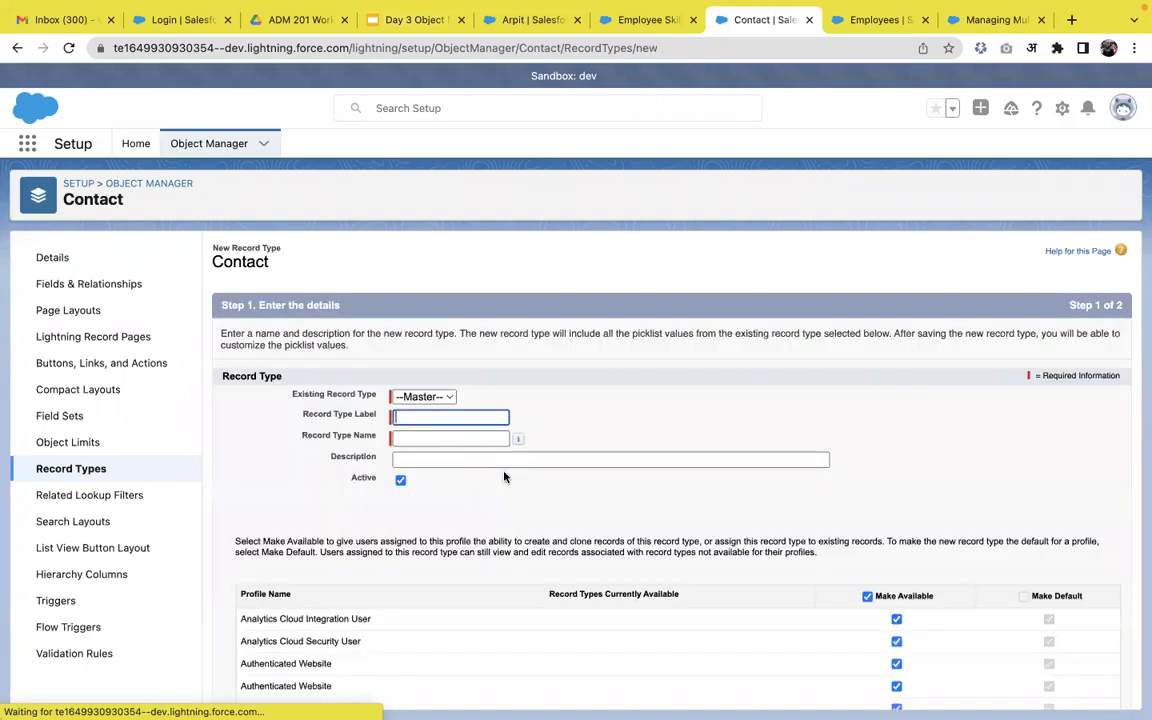
click(458, 418)
text(Teacher)
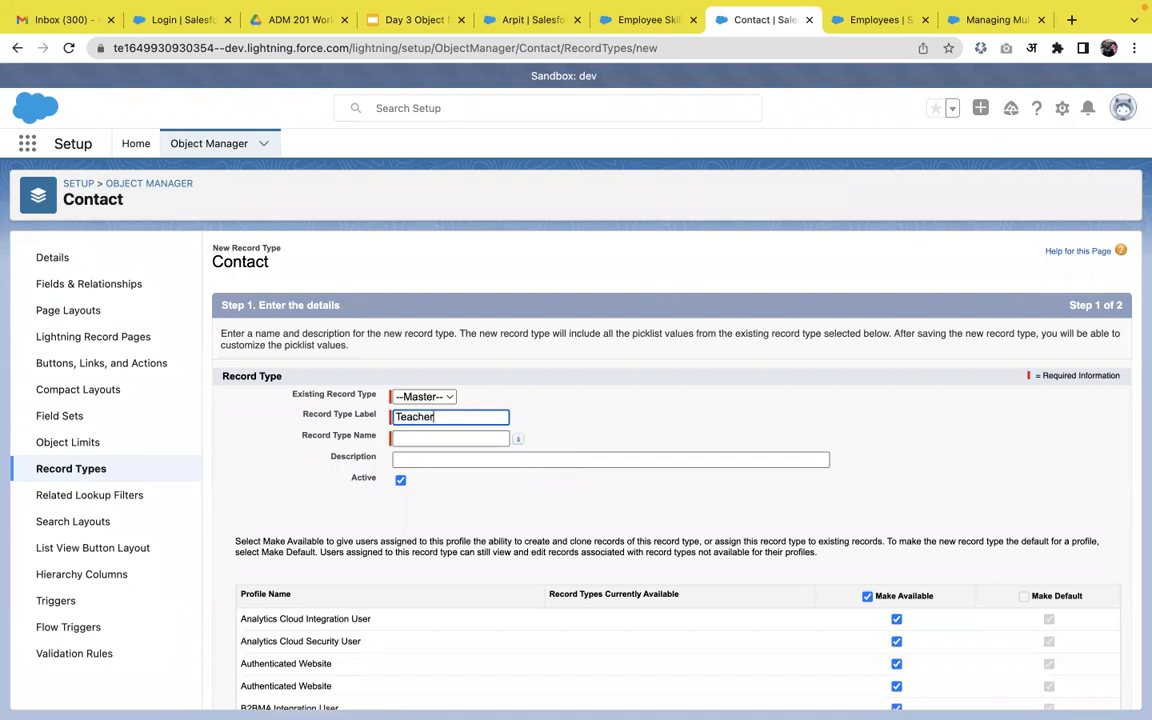
click(648, 443)
scroll(648, 443, down, 5)
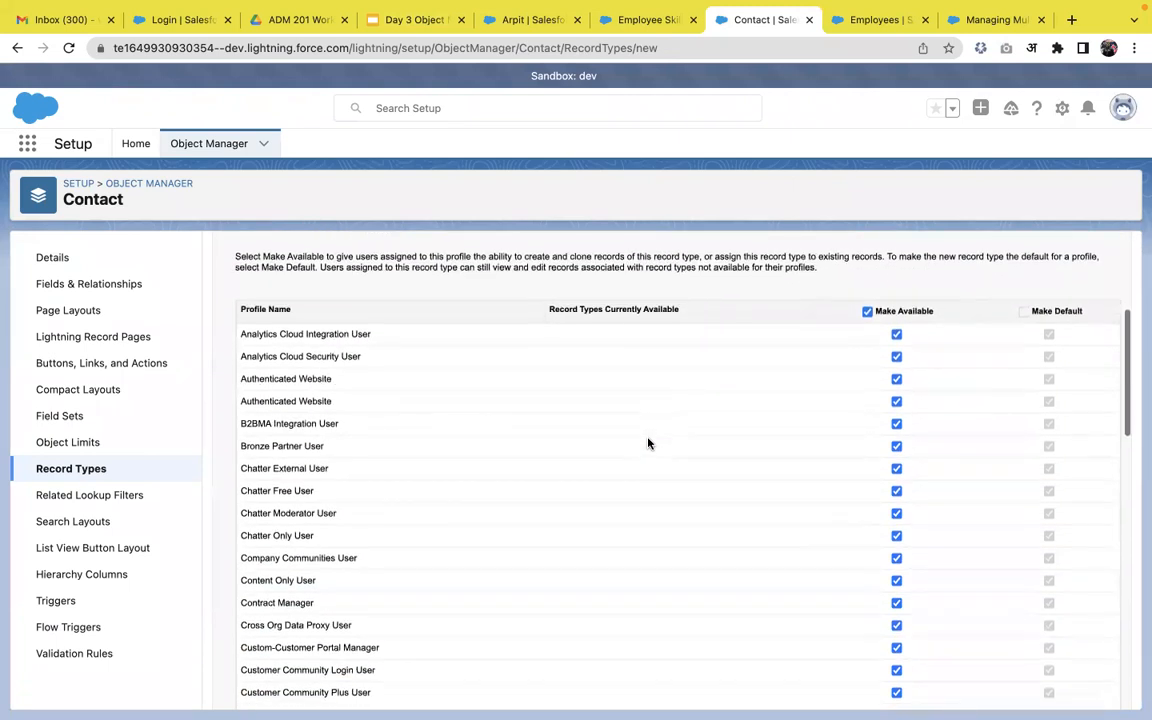
scroll(648, 443, up, 4)
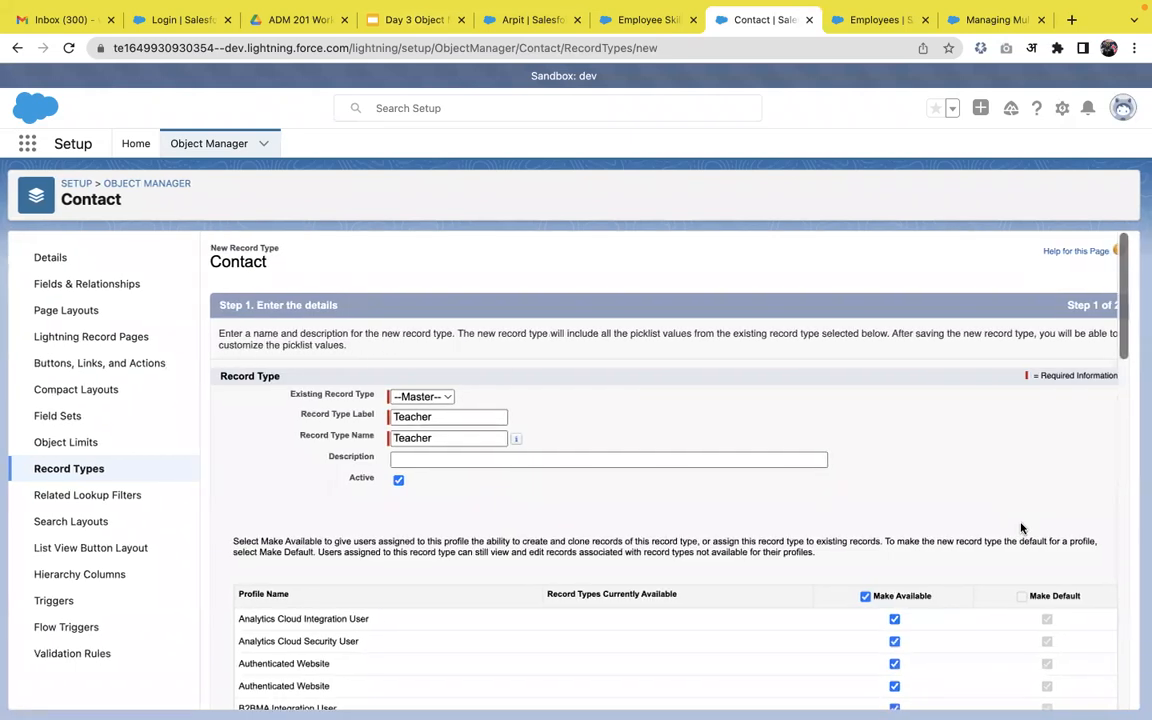
scroll(1021, 527, down, 10)
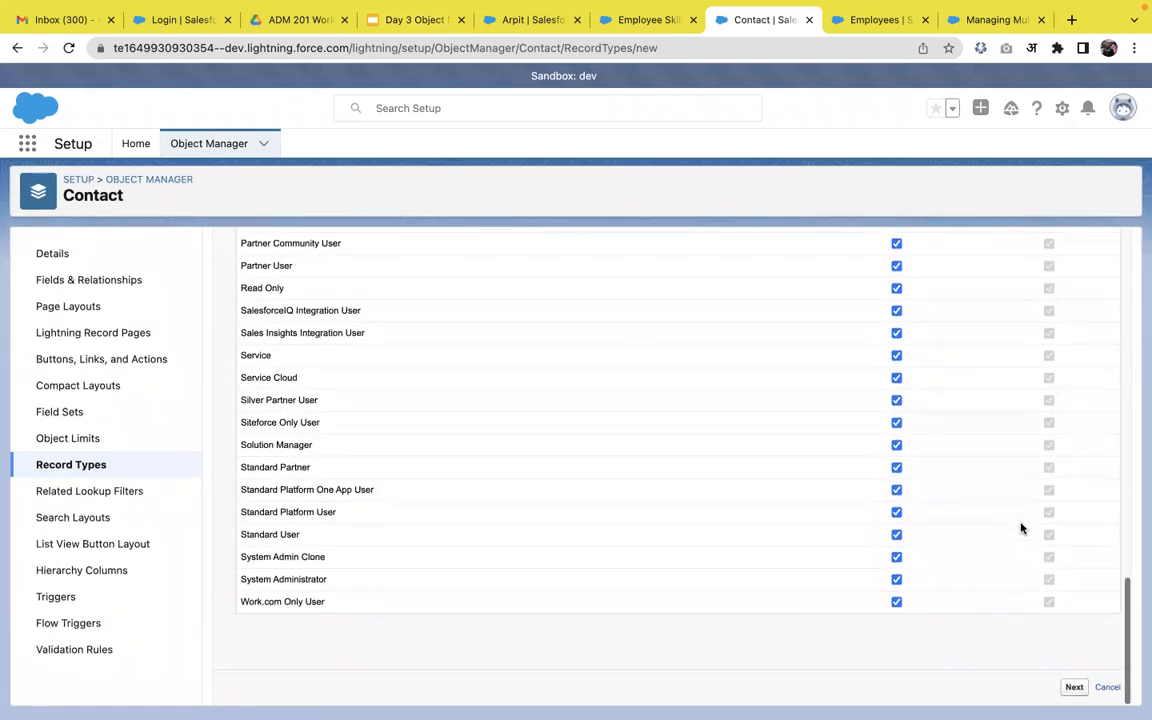
click(1074, 690)
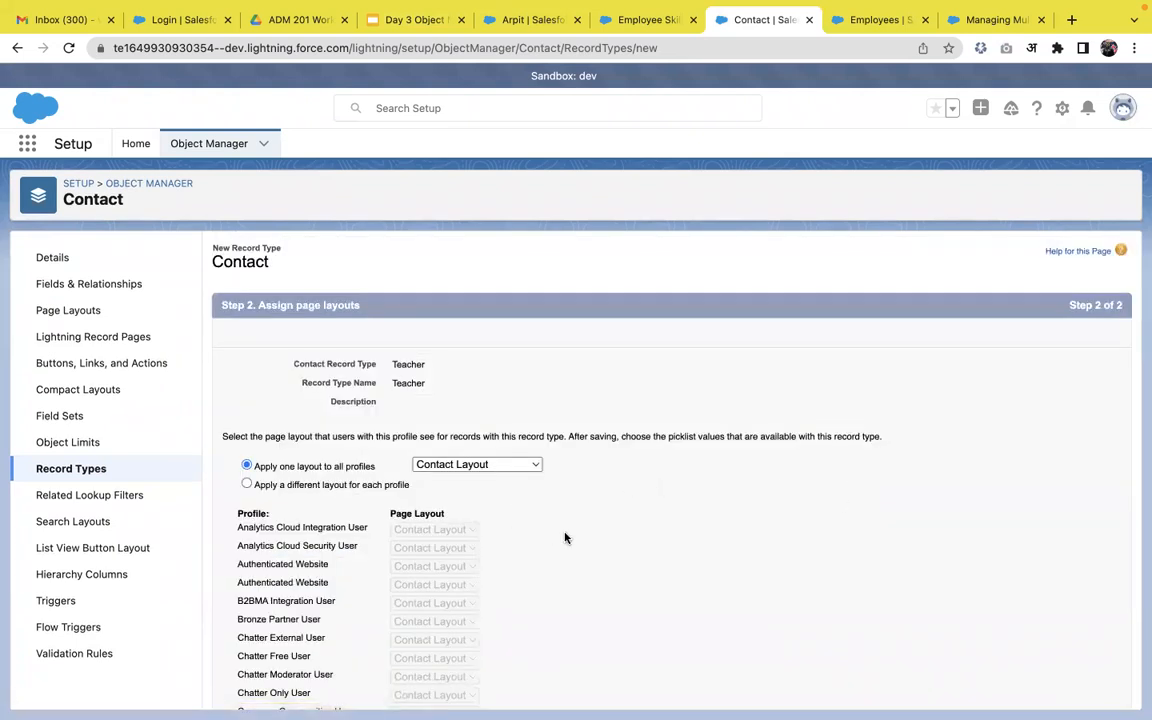
click(531, 466)
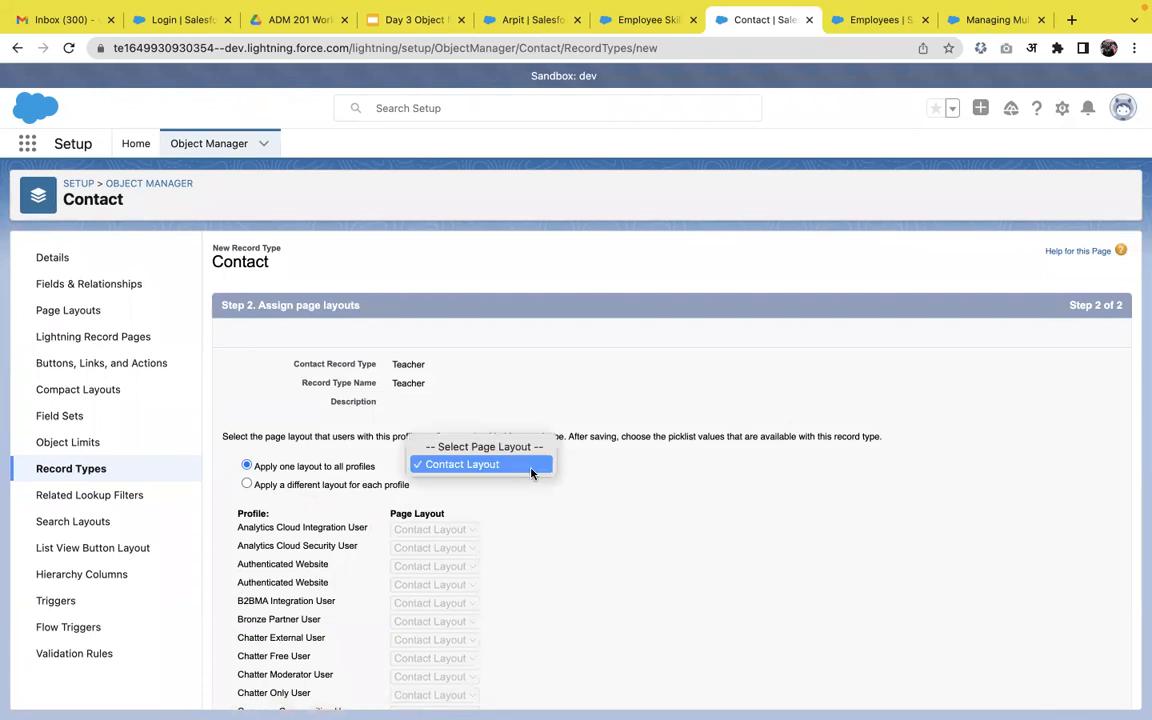
click(581, 496)
scroll(530, 505, down, 15)
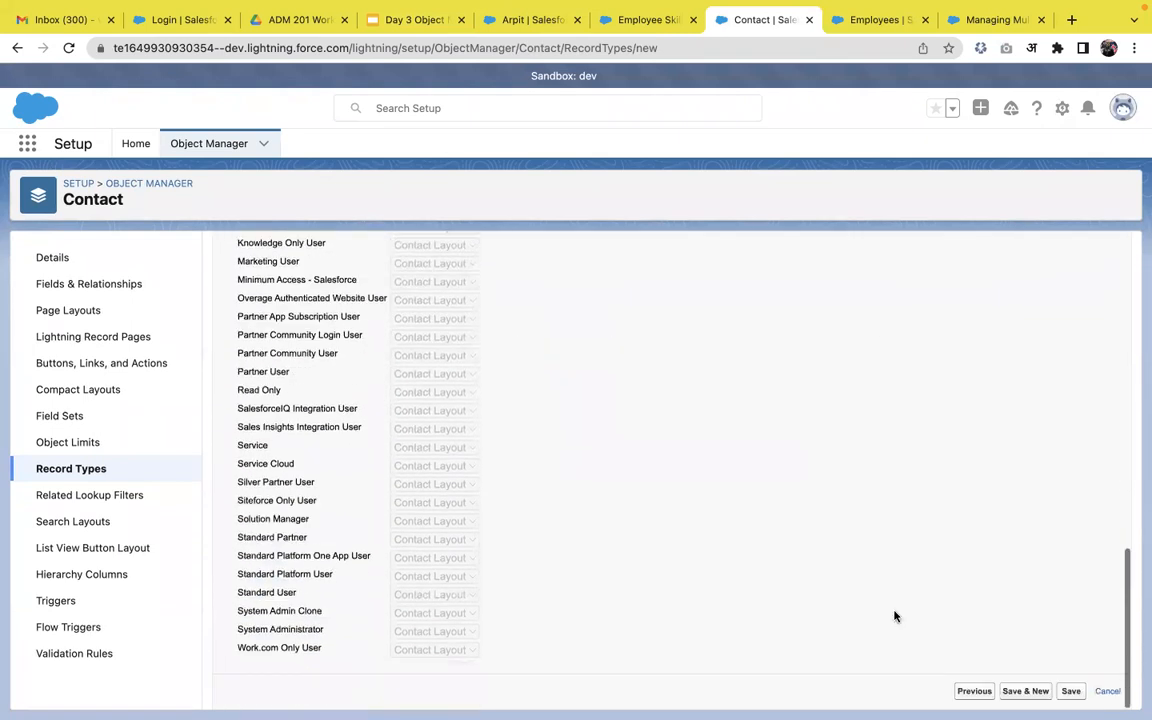
click(1026, 691)
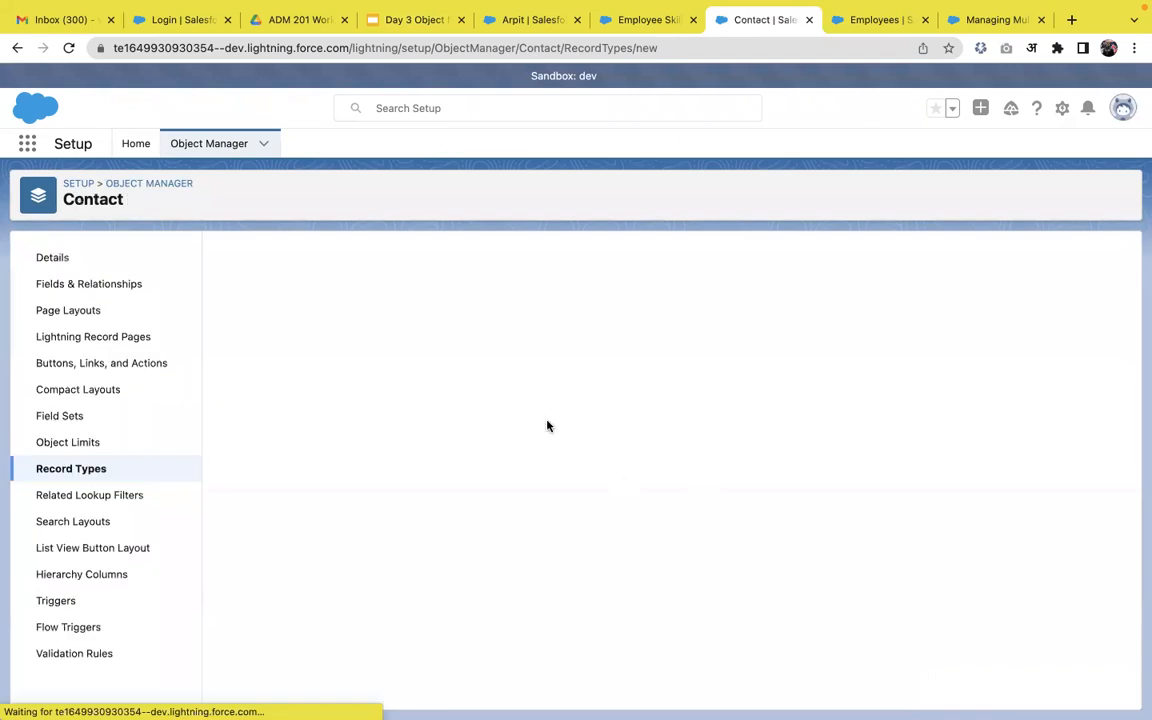
Add a Student record type made available to every profile, using Contact Layout.
click(450, 414)
text(Student)
click(535, 378)
scroll(597, 427, down, 5)
scroll(666, 468, up, 4)
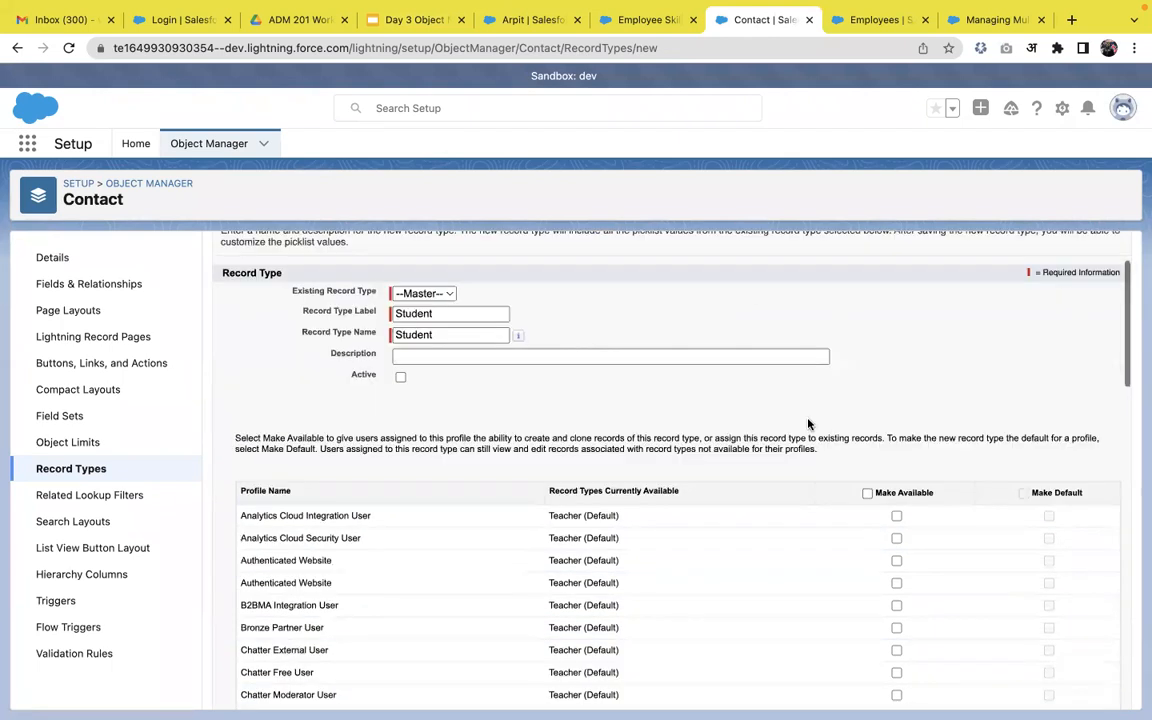
click(867, 493)
scroll(920, 661, down, 10)
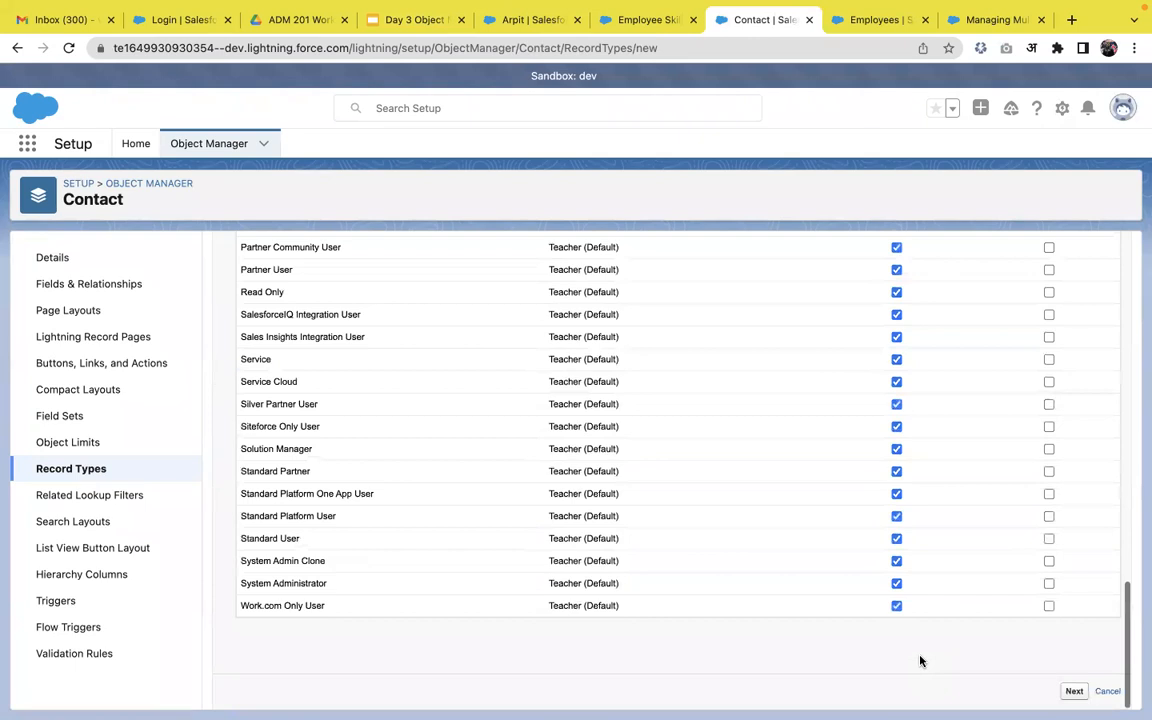
click(1075, 691)
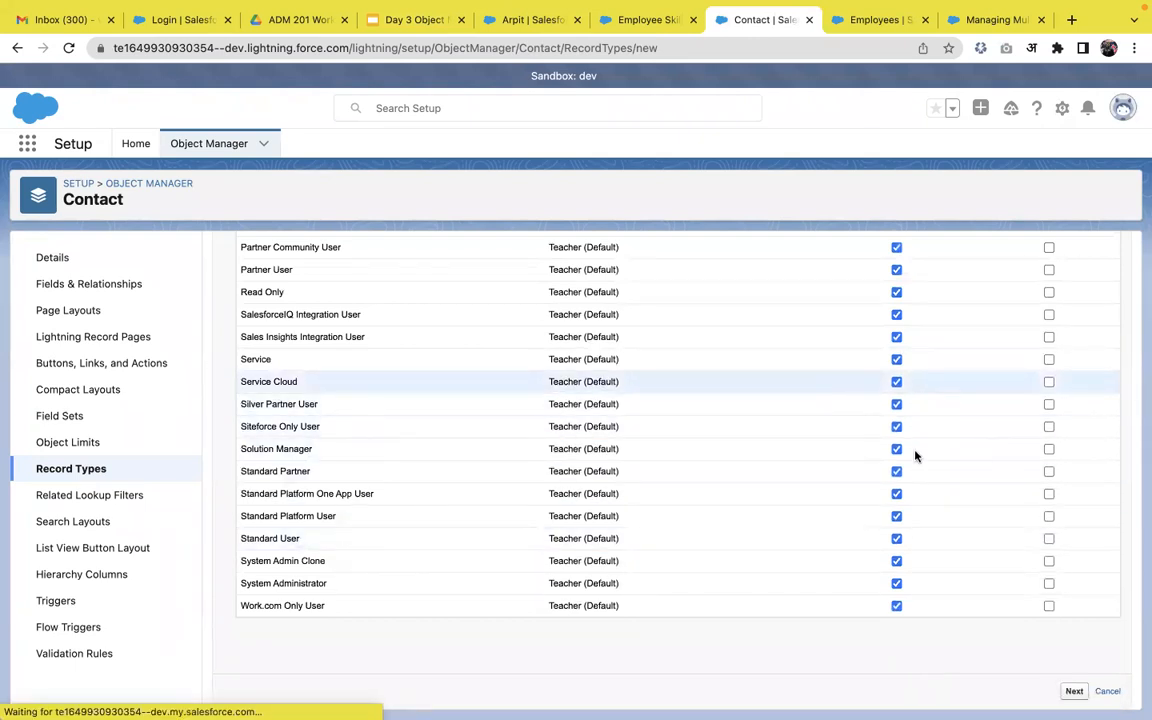
scroll(1016, 466, down, 10)
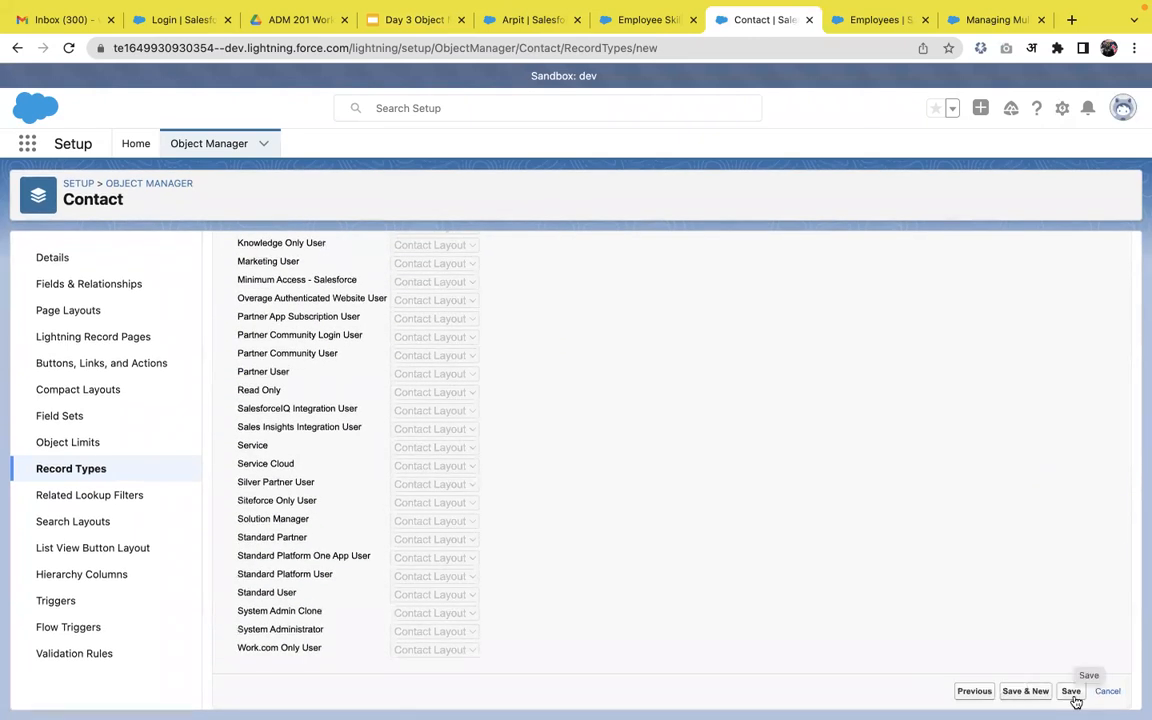
click(1071, 691)
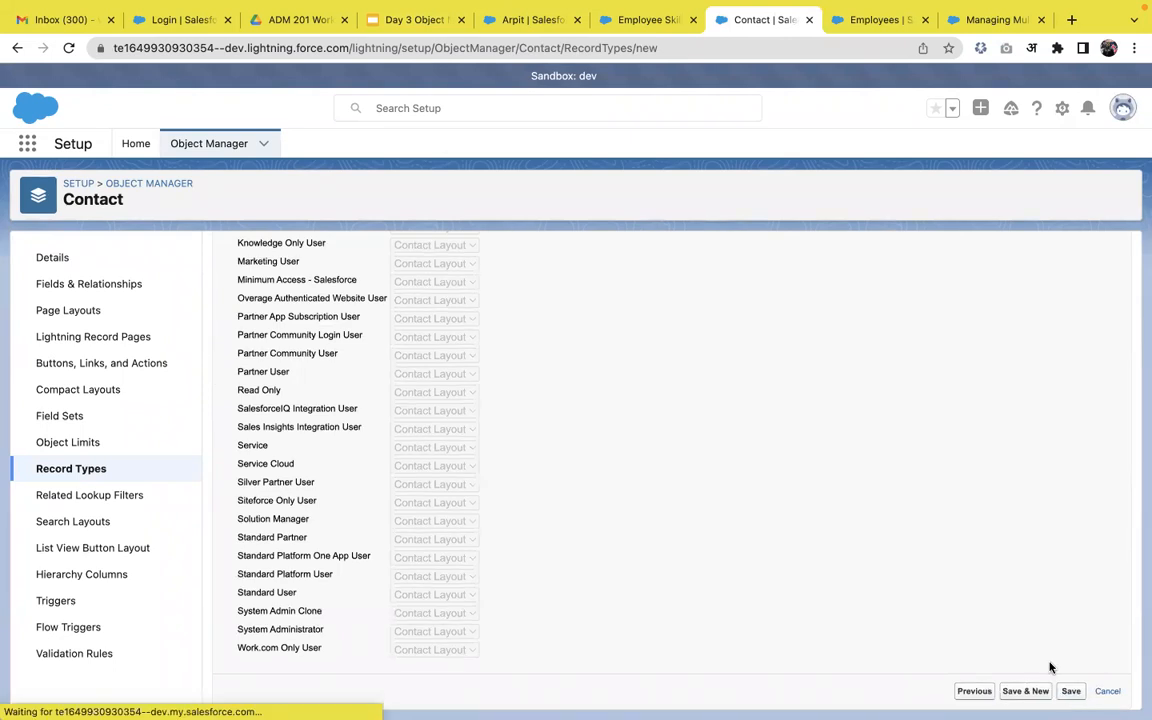
Create a new Contact page layout and save it.
click(100, 312)
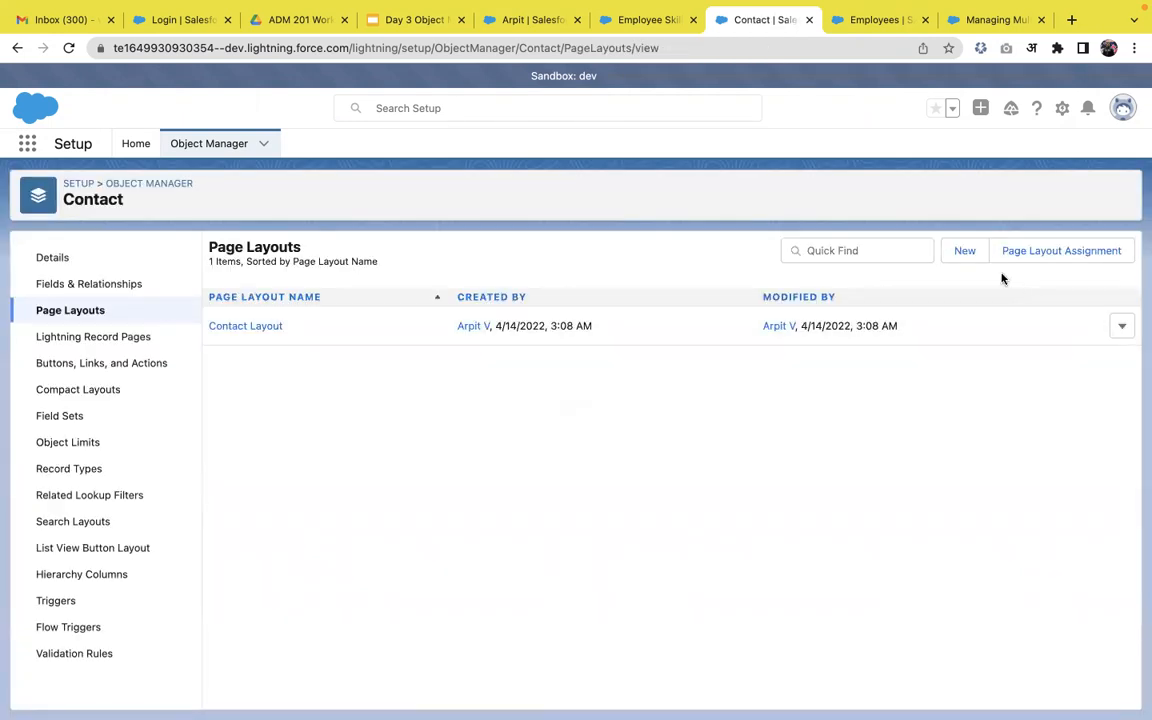
click(968, 254)
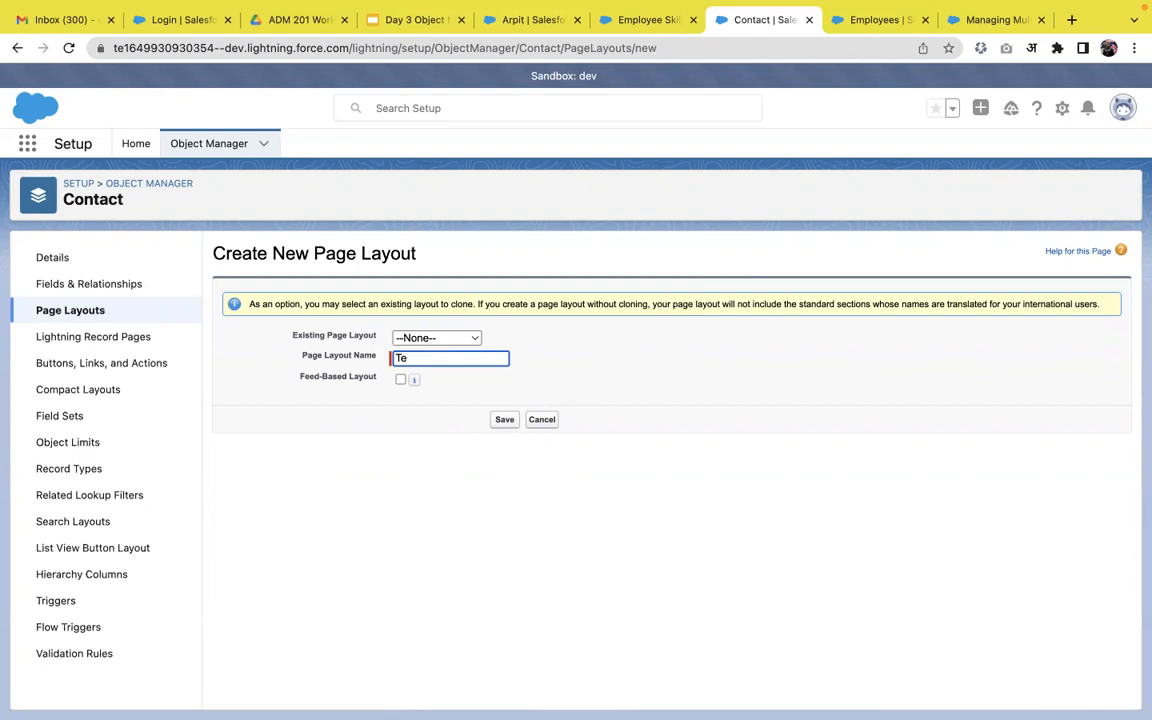
click(503, 421)
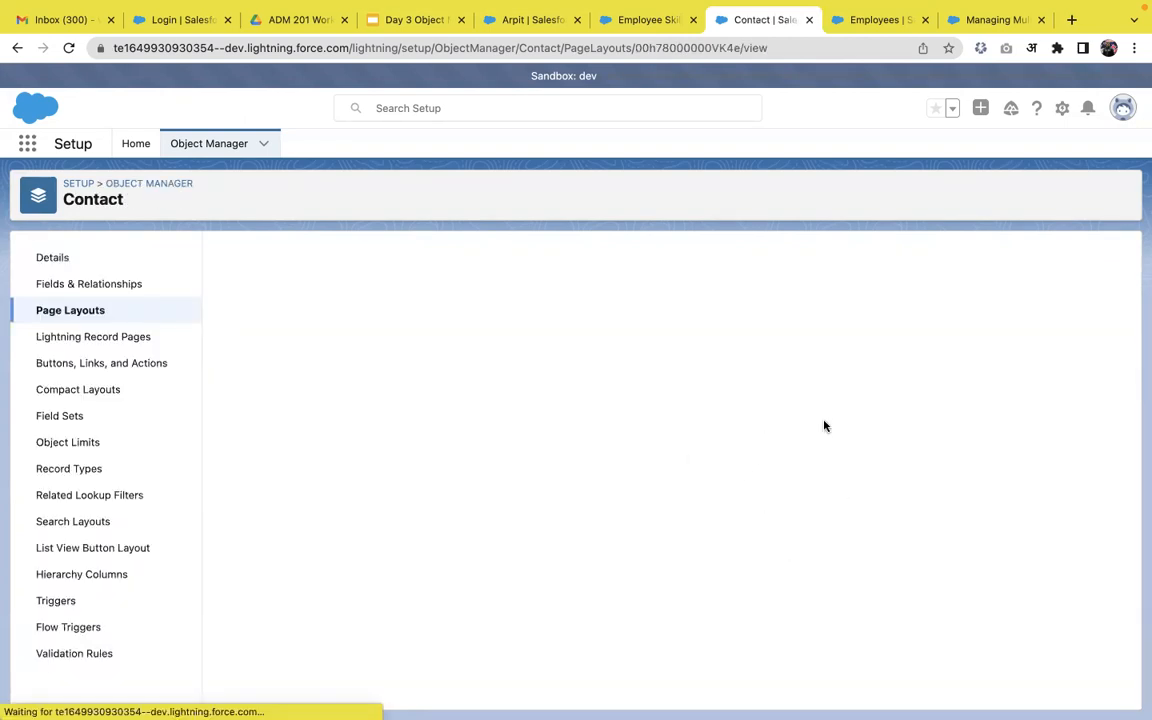
Add the Mailing Address field beside Name in the layout and save.
scroll(659, 485, down, 5)
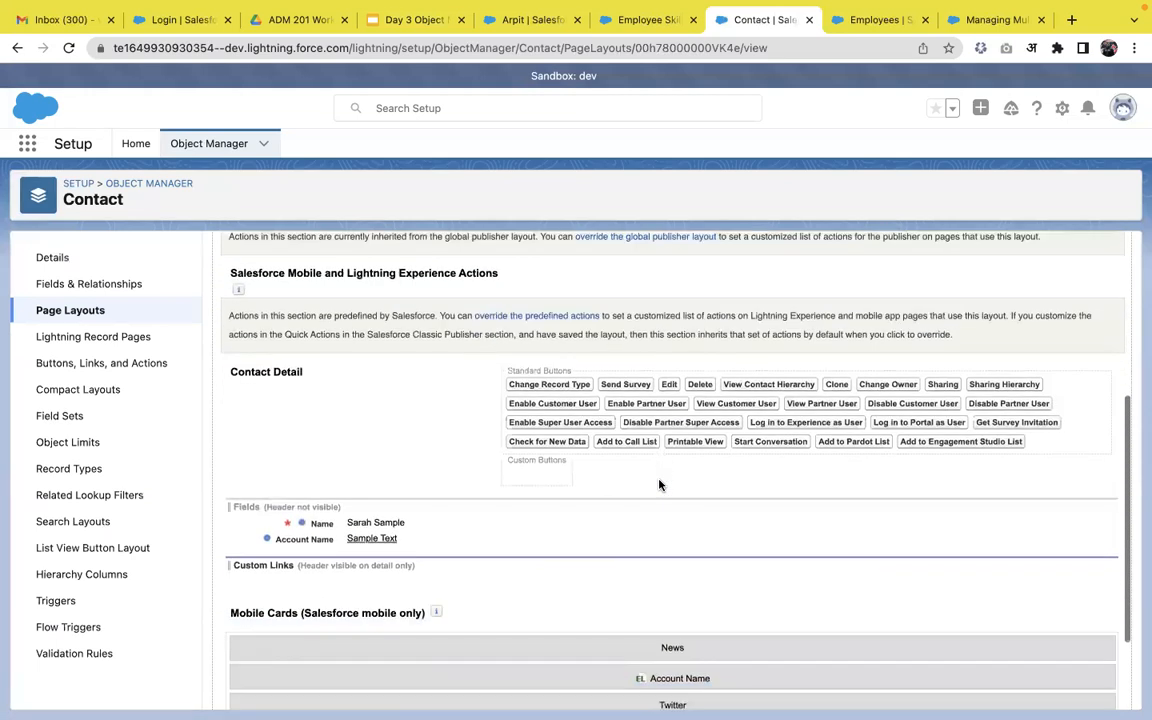
click(464, 267)
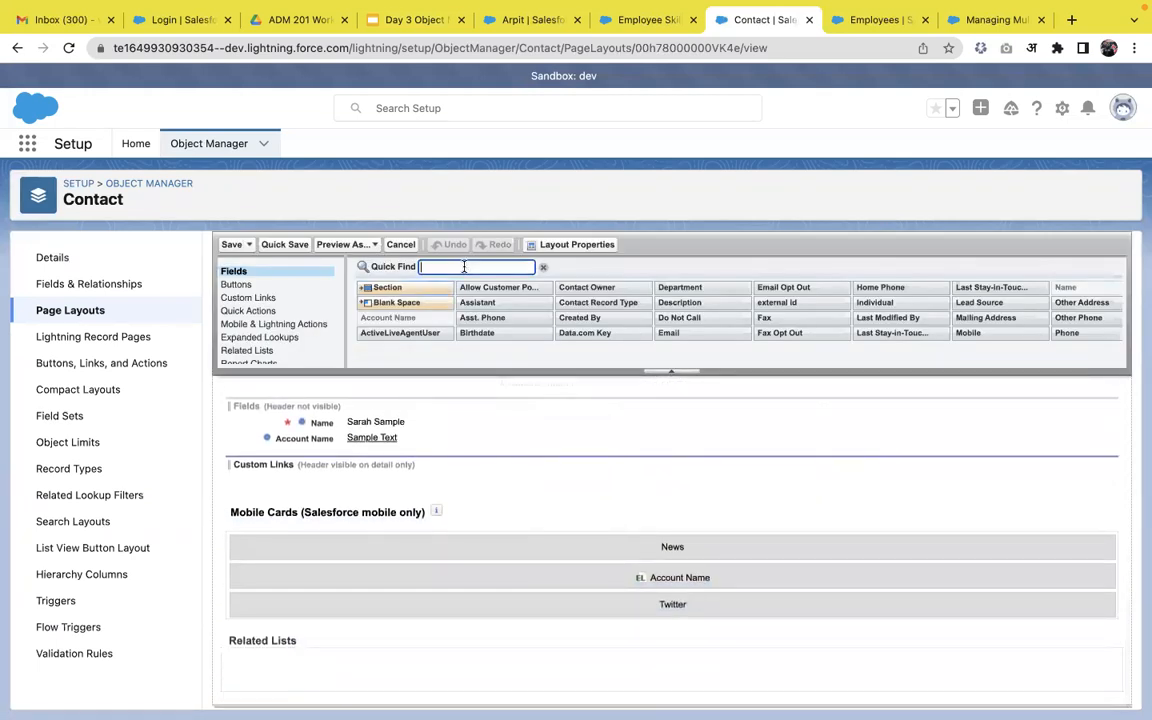
text(las)
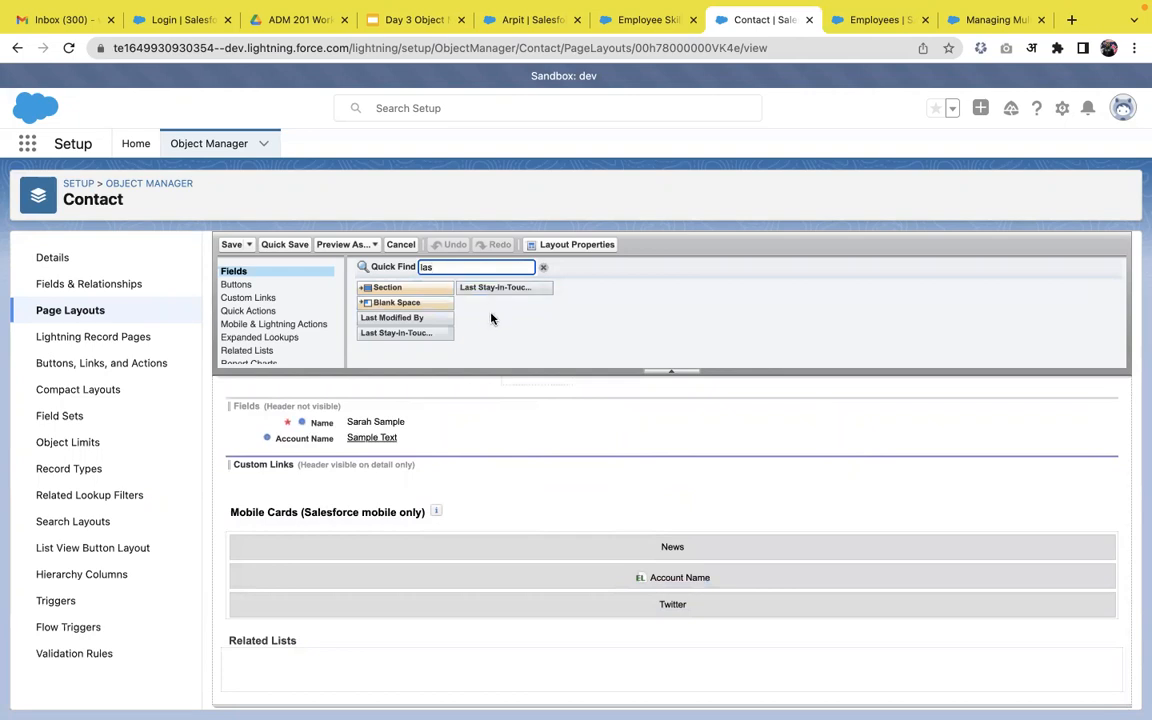
key(BackSpace)
key(BackSpace)
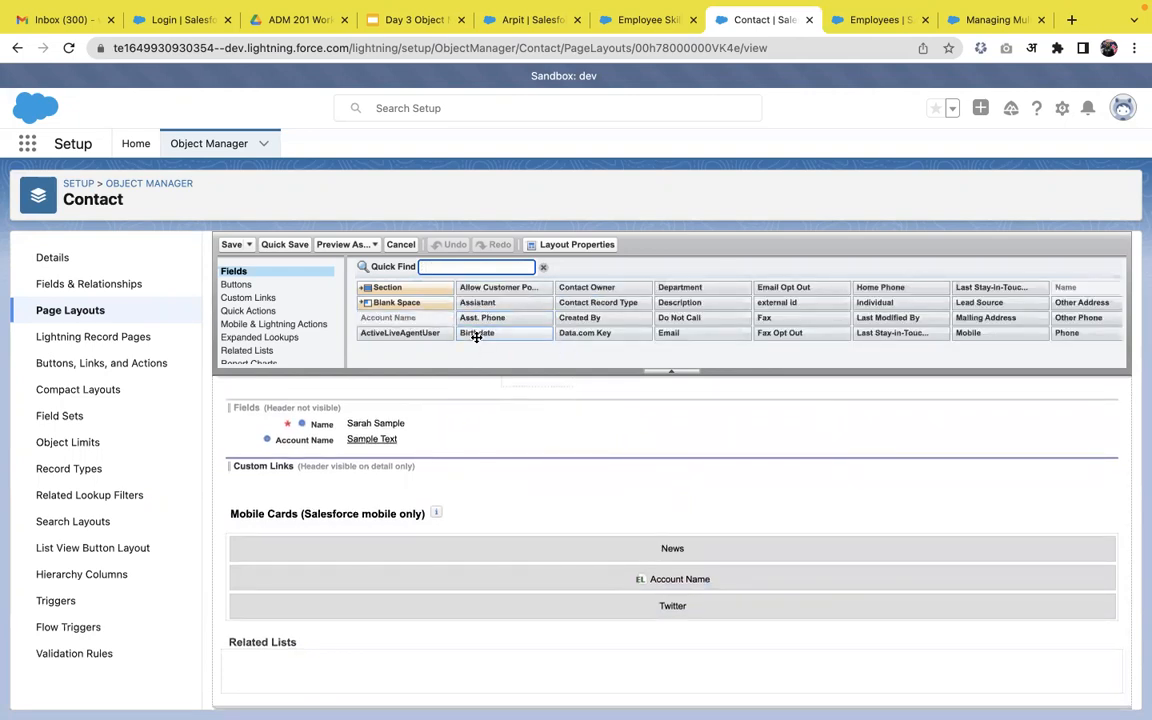
text(add)
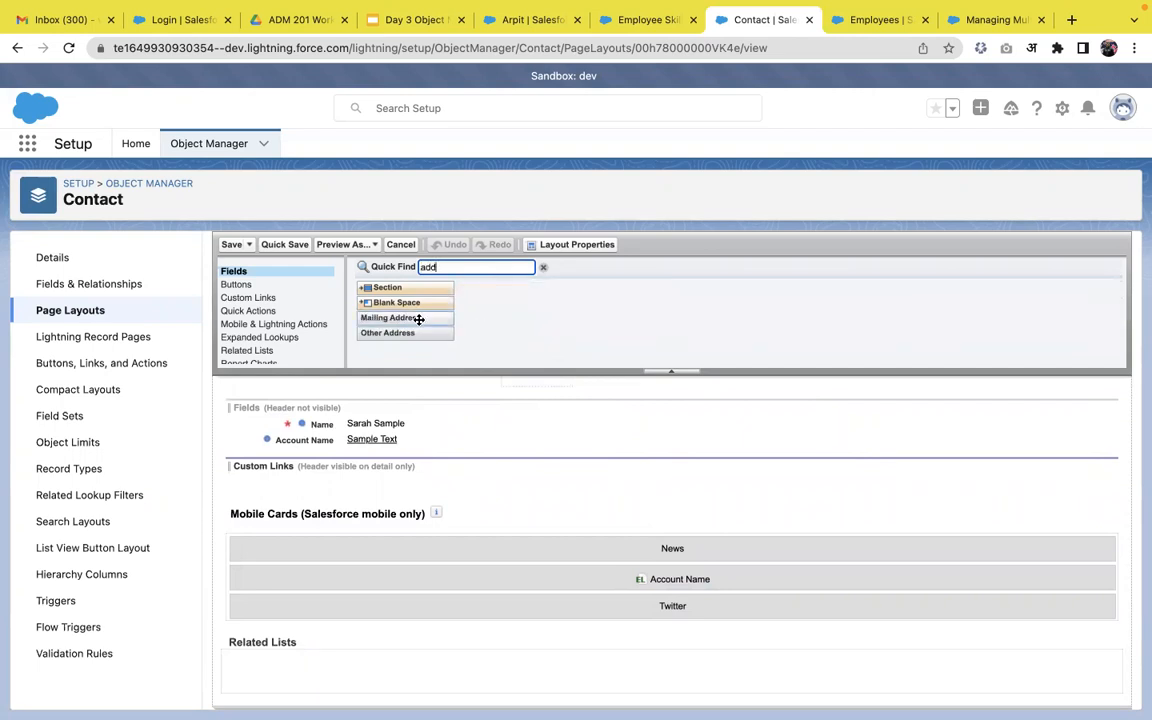
drag(419, 318, 724, 420)
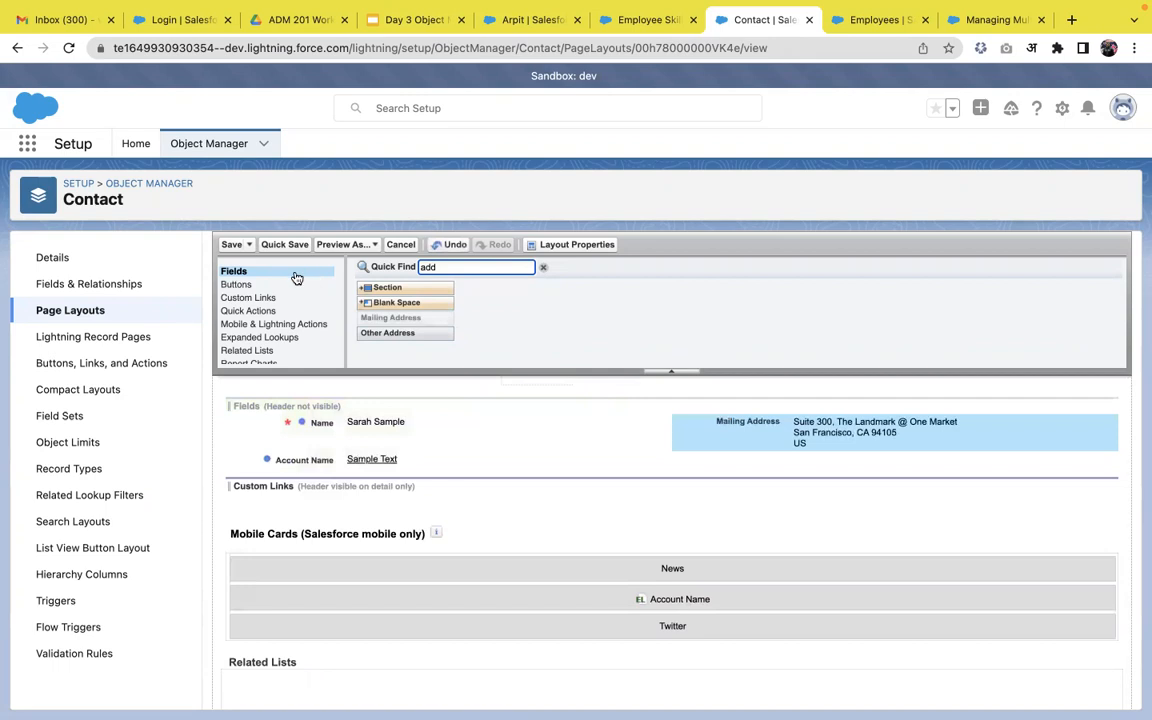
click(235, 246)
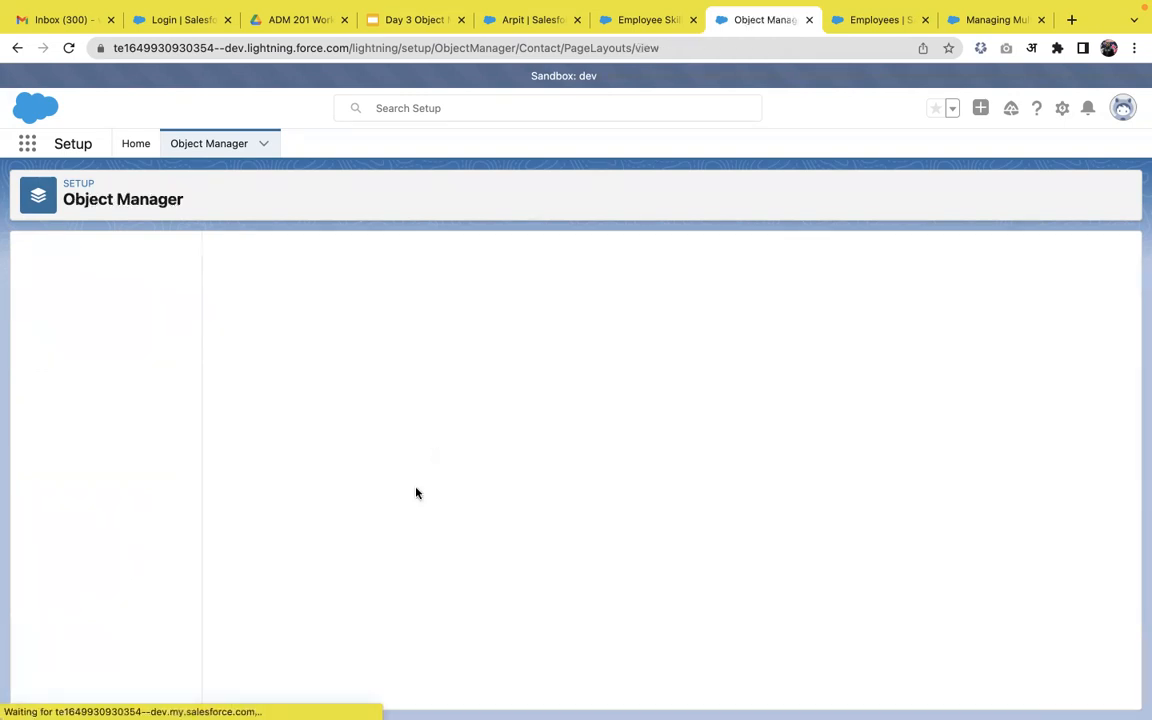
Create the Student page layout with Birthdate placed beside Name and save it.
click(966, 252)
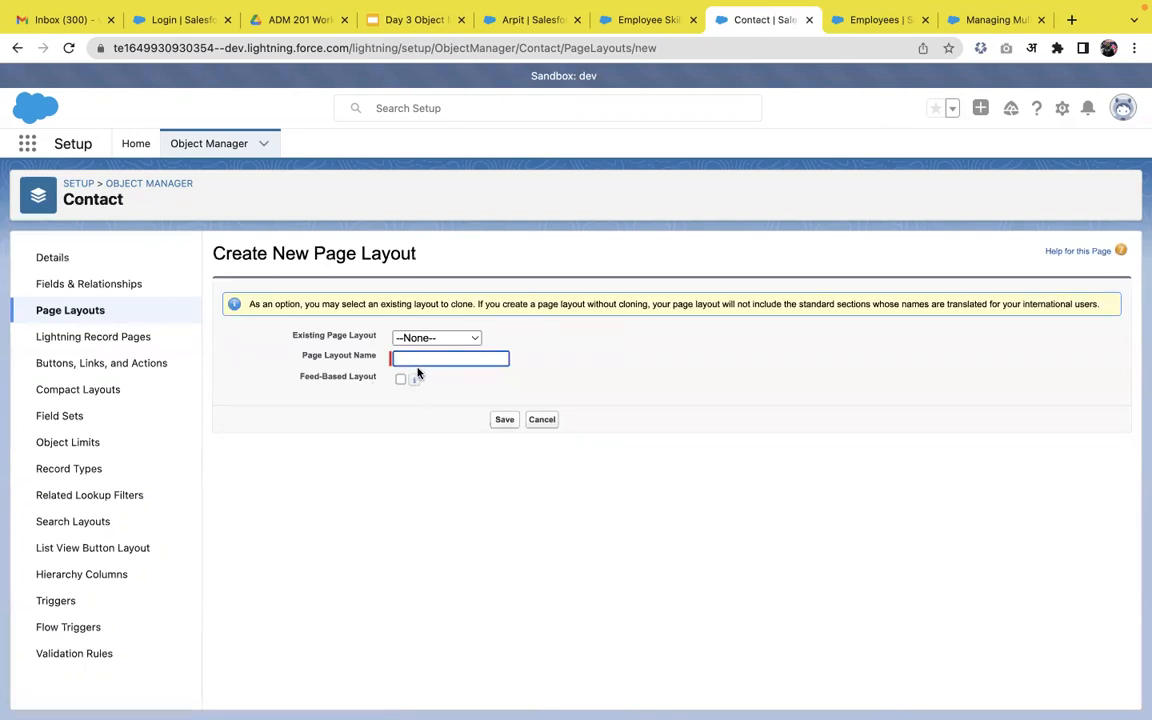
click(506, 421)
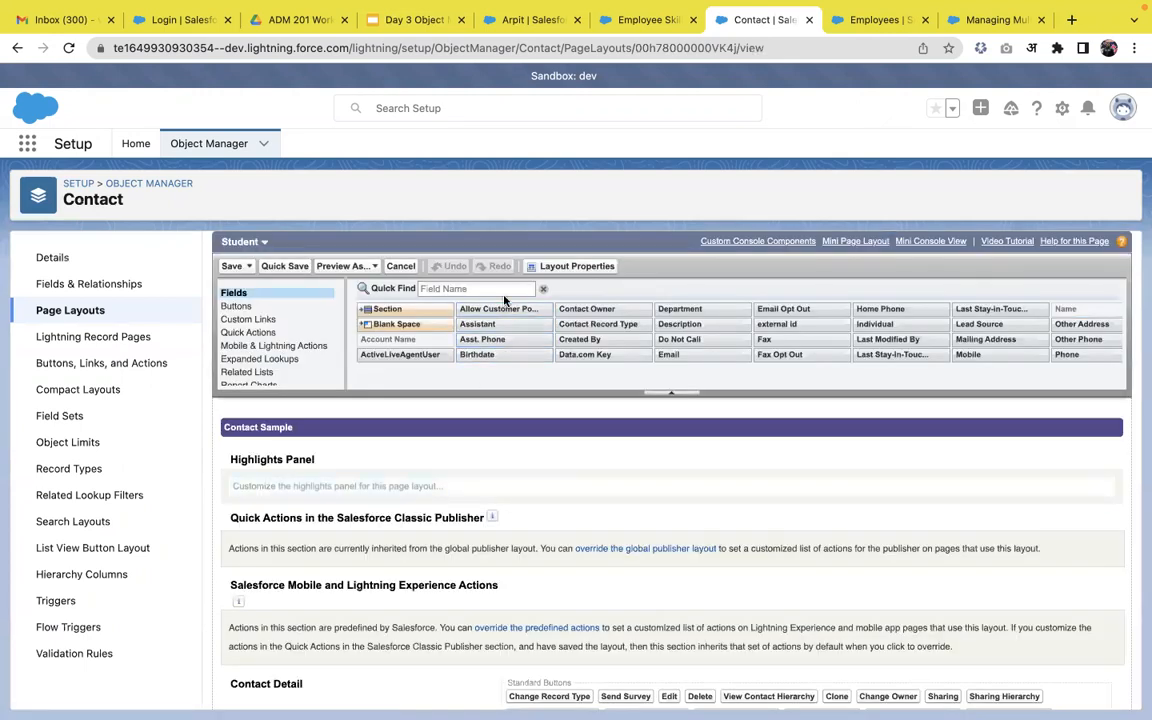
click(500, 289)
text(bir)
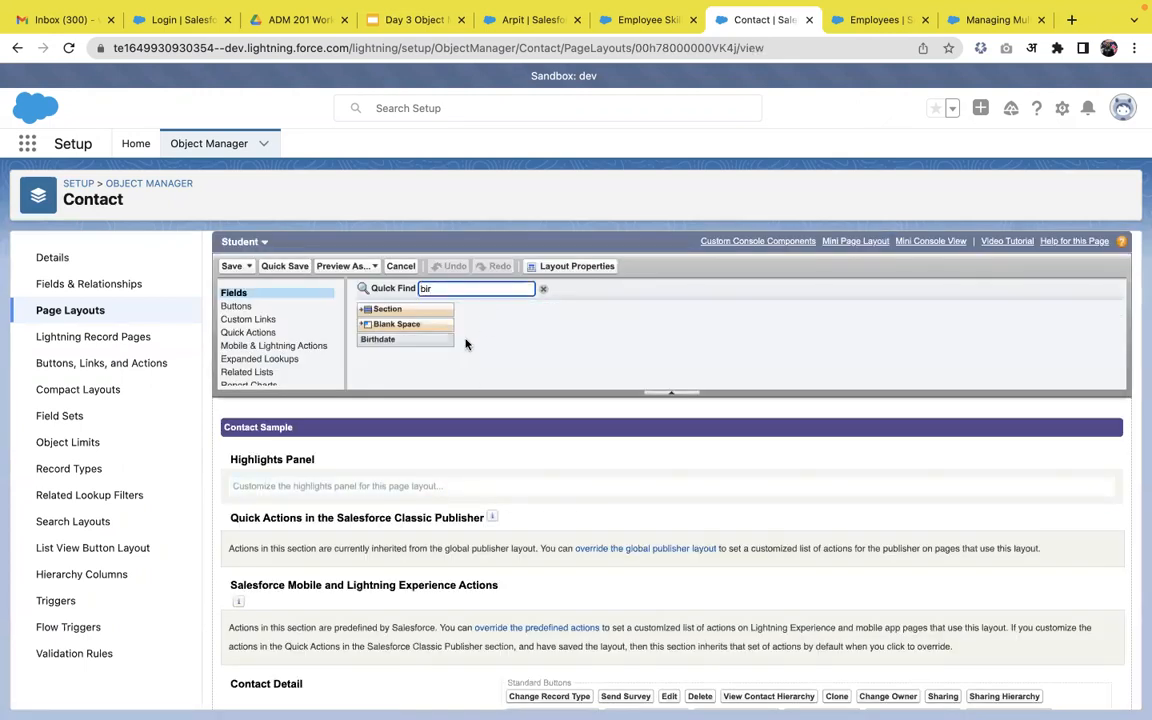
scroll(455, 350, down, 5)
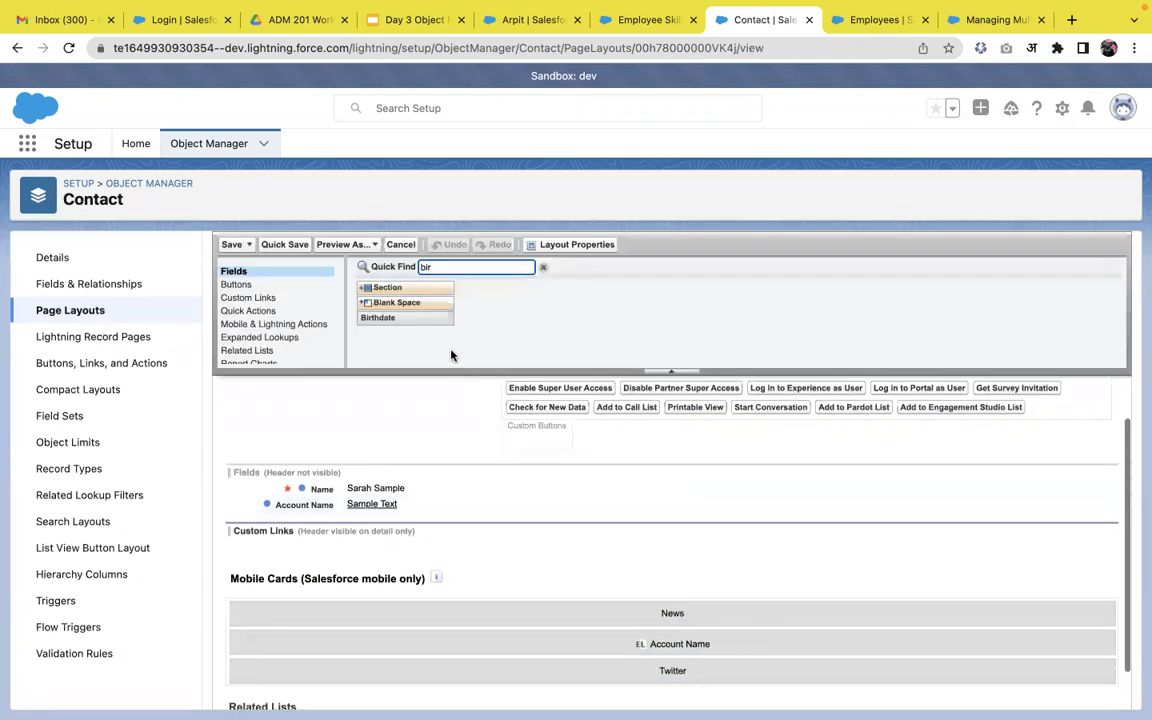
drag(417, 317, 722, 488)
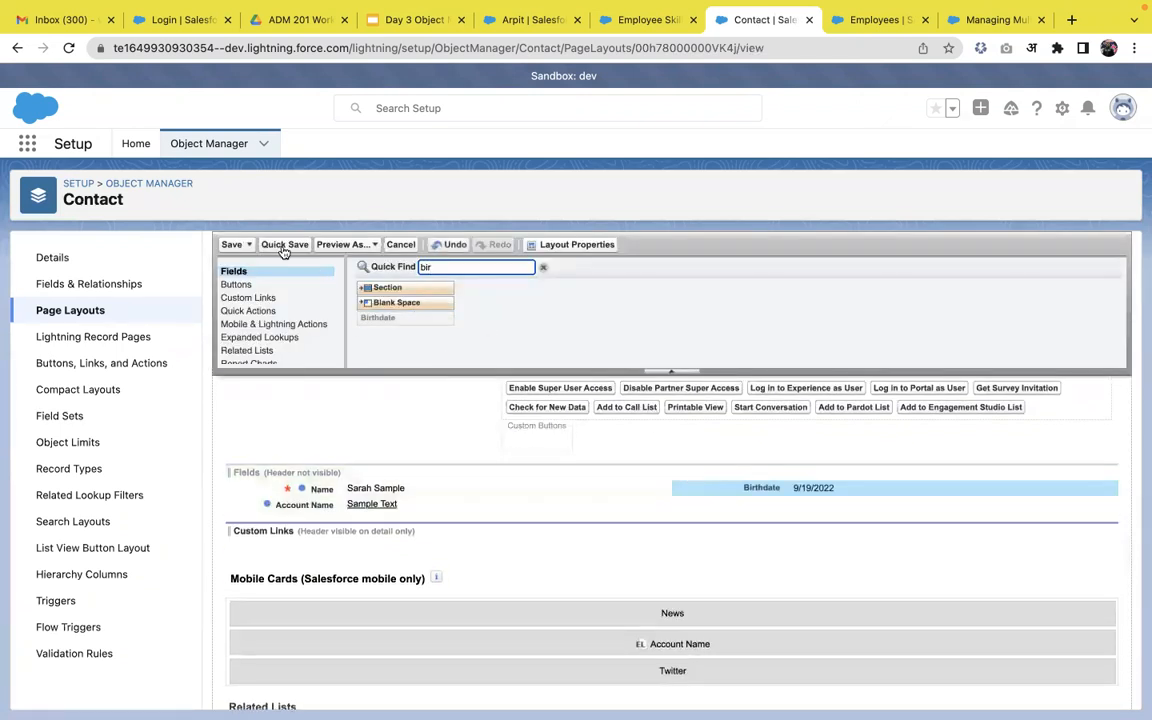
click(232, 245)
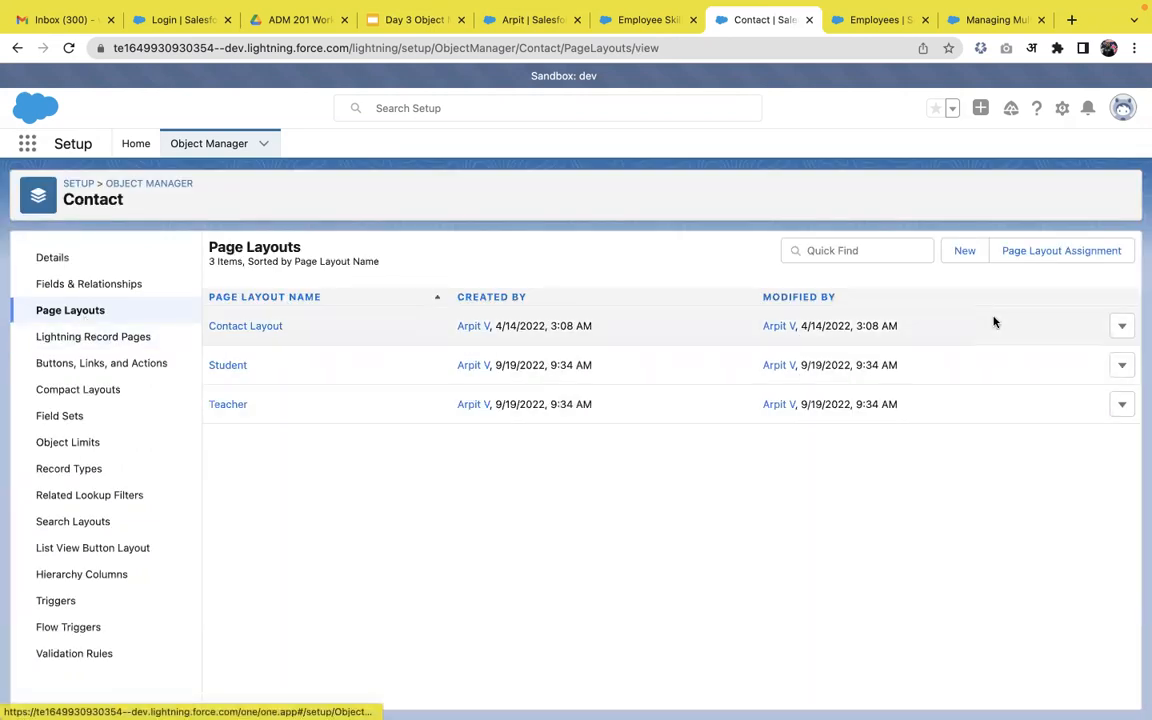
Assign the Student layout to System Administrator's Student record type.
click(1045, 251)
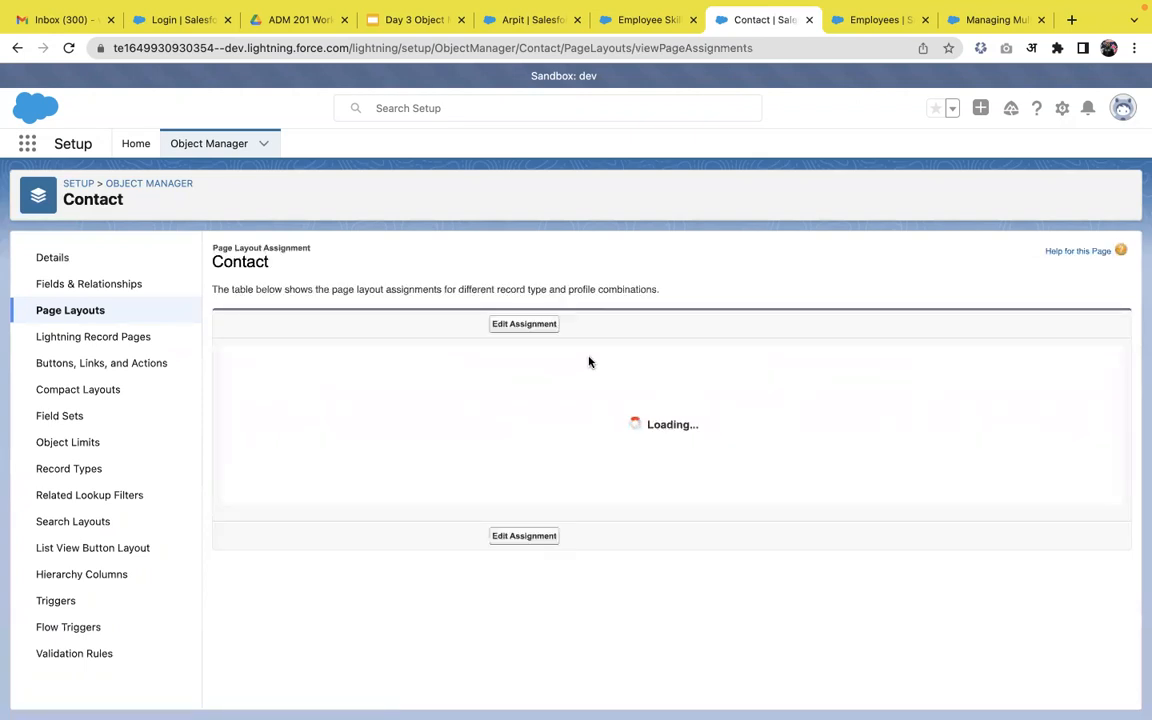
click(536, 334)
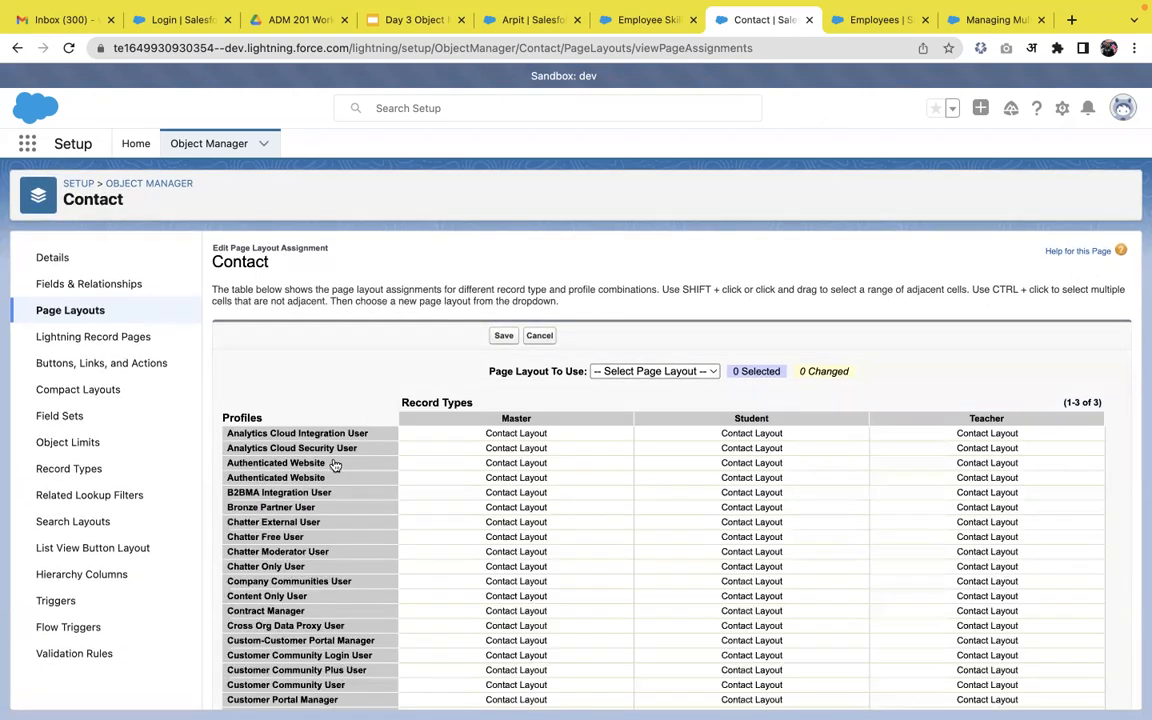
scroll(287, 560, down, 3)
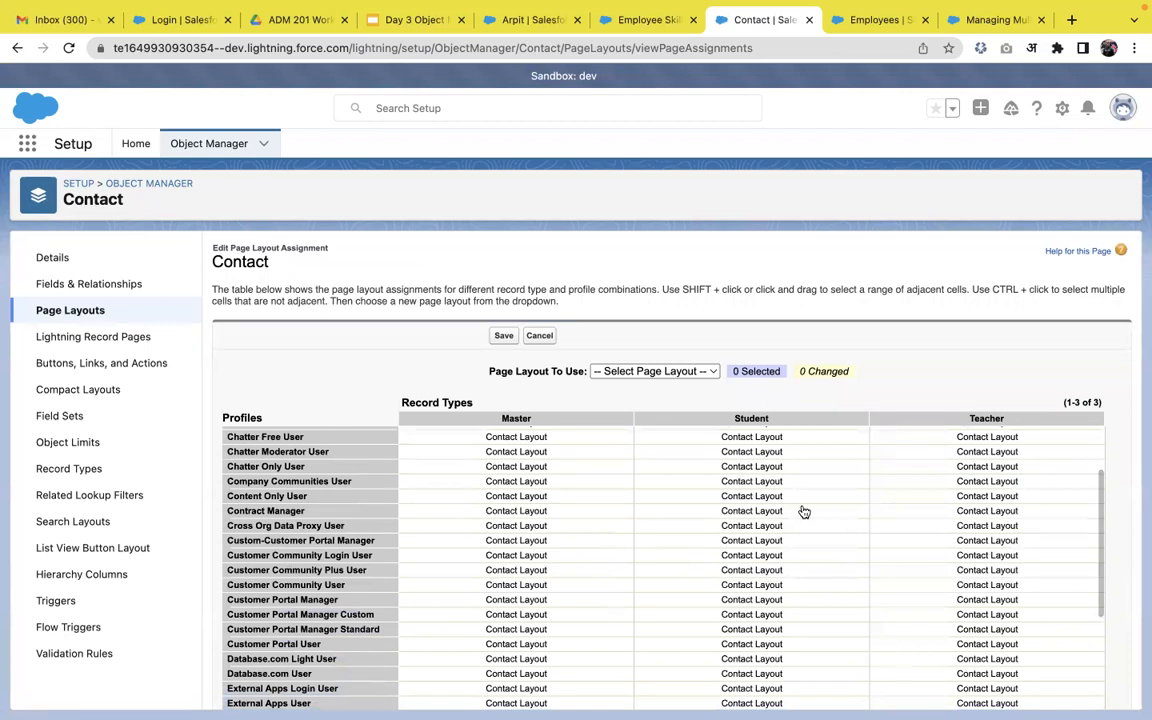
scroll(800, 470, down, 2)
scroll(780, 450, down, 10)
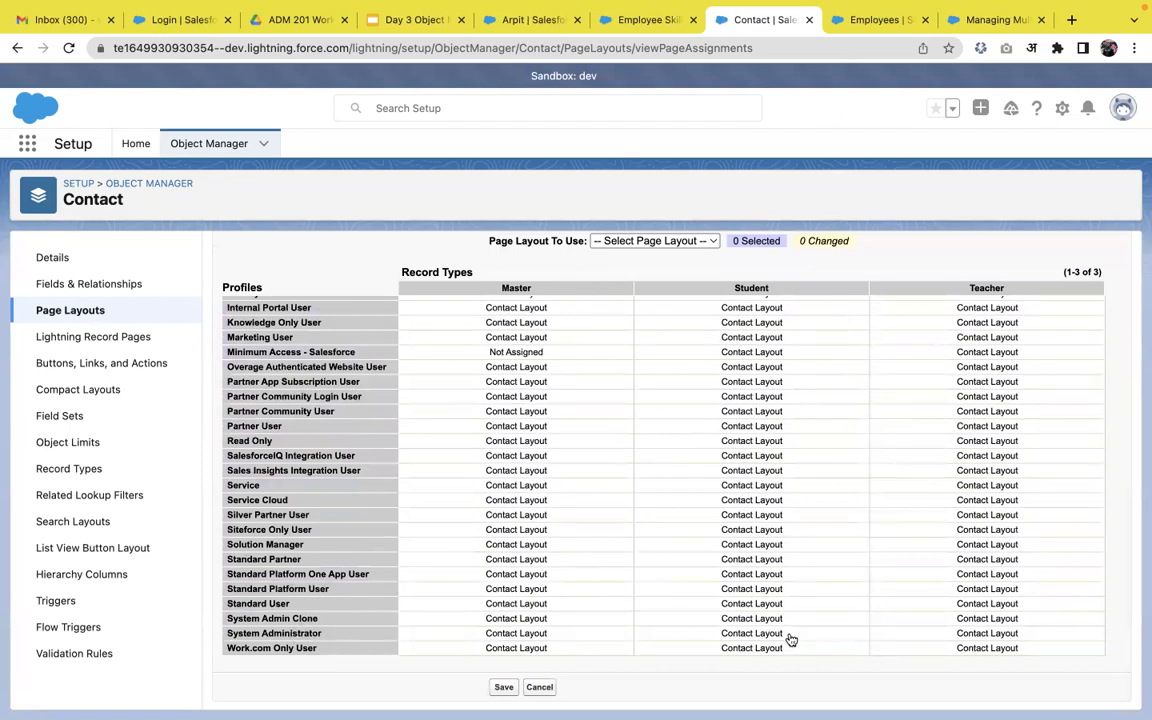
click(790, 634)
click(644, 241)
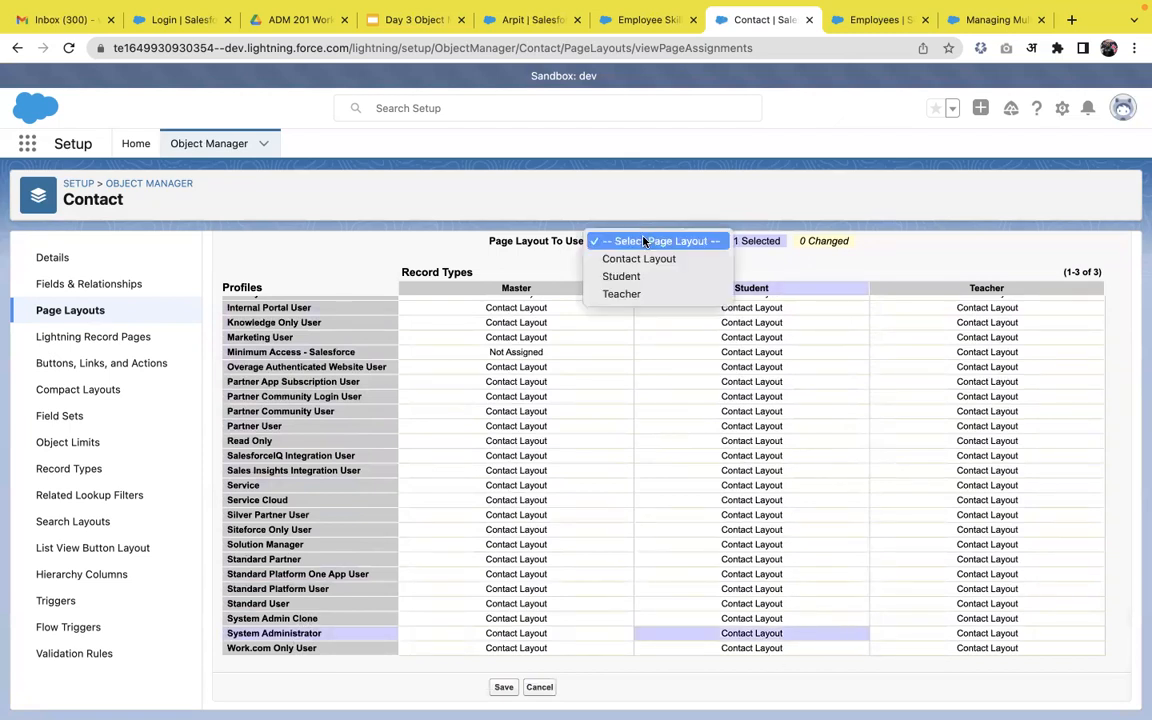
click(634, 278)
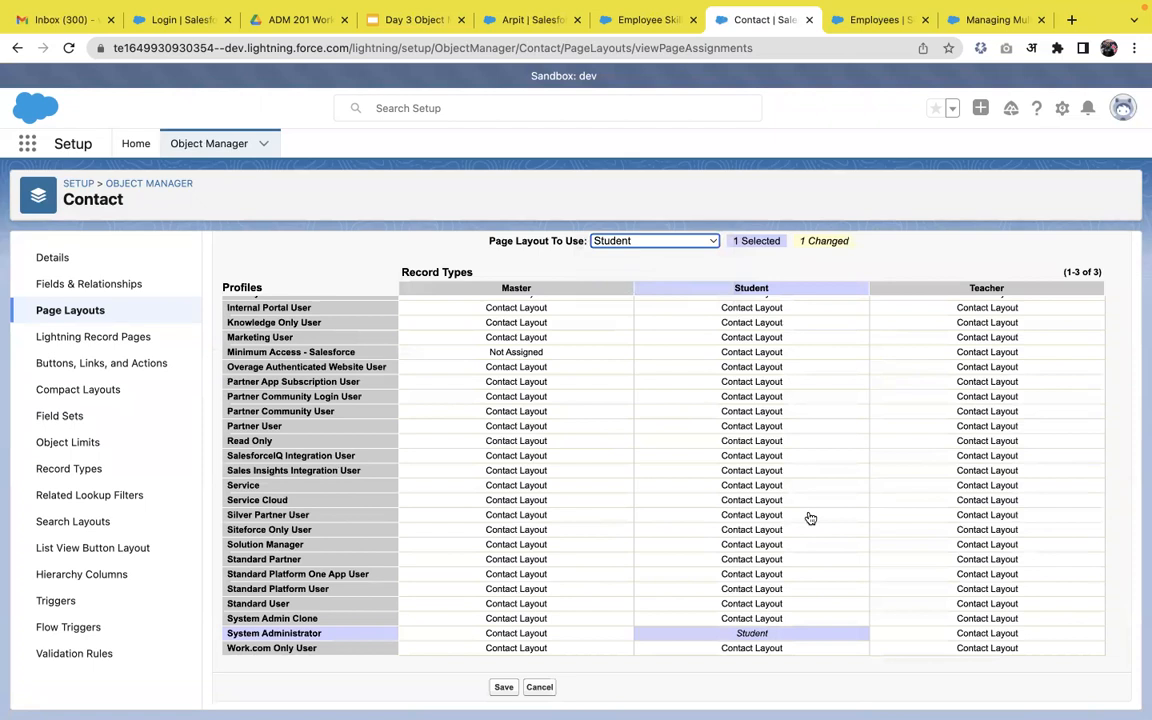
Assign the Teacher layout to System Administrator's Teacher record type and save the assignments.
click(990, 635)
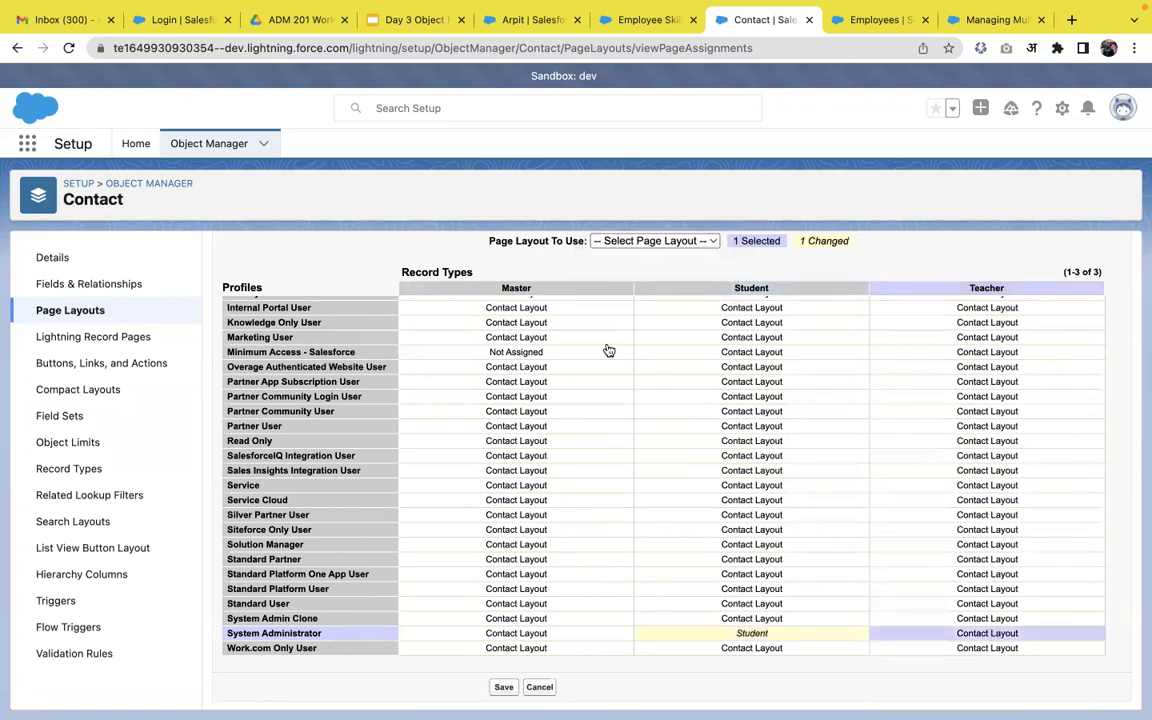
click(655, 241)
click(651, 294)
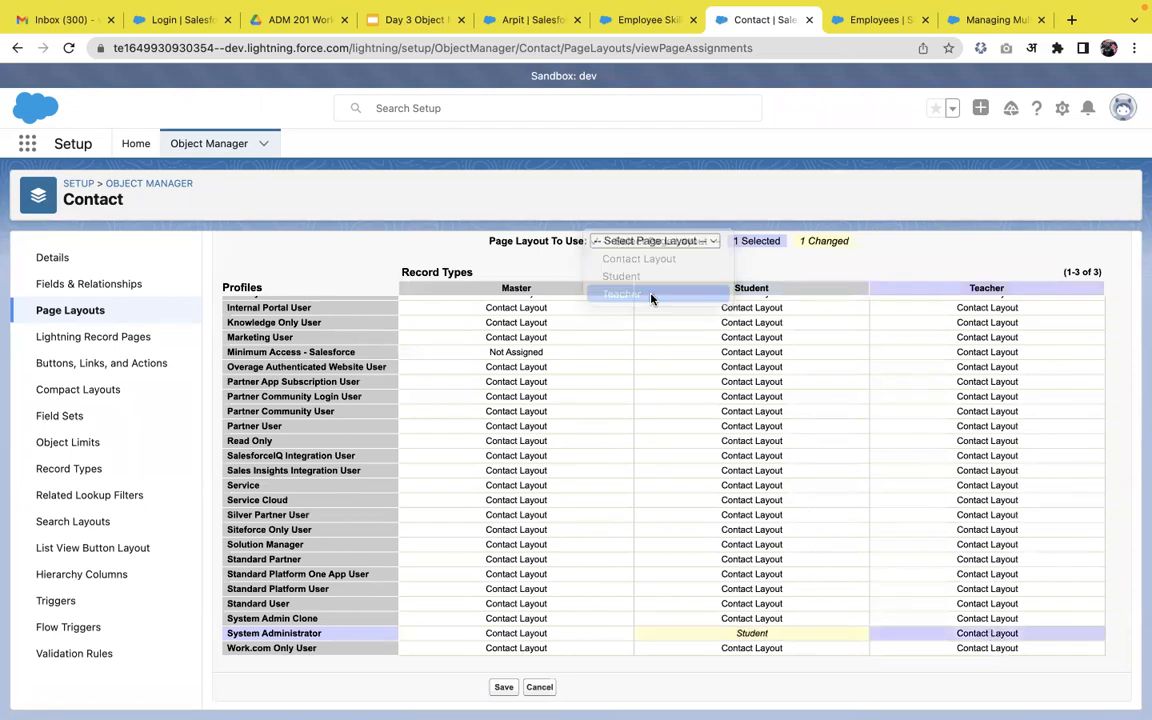
scroll(750, 360, up, 1)
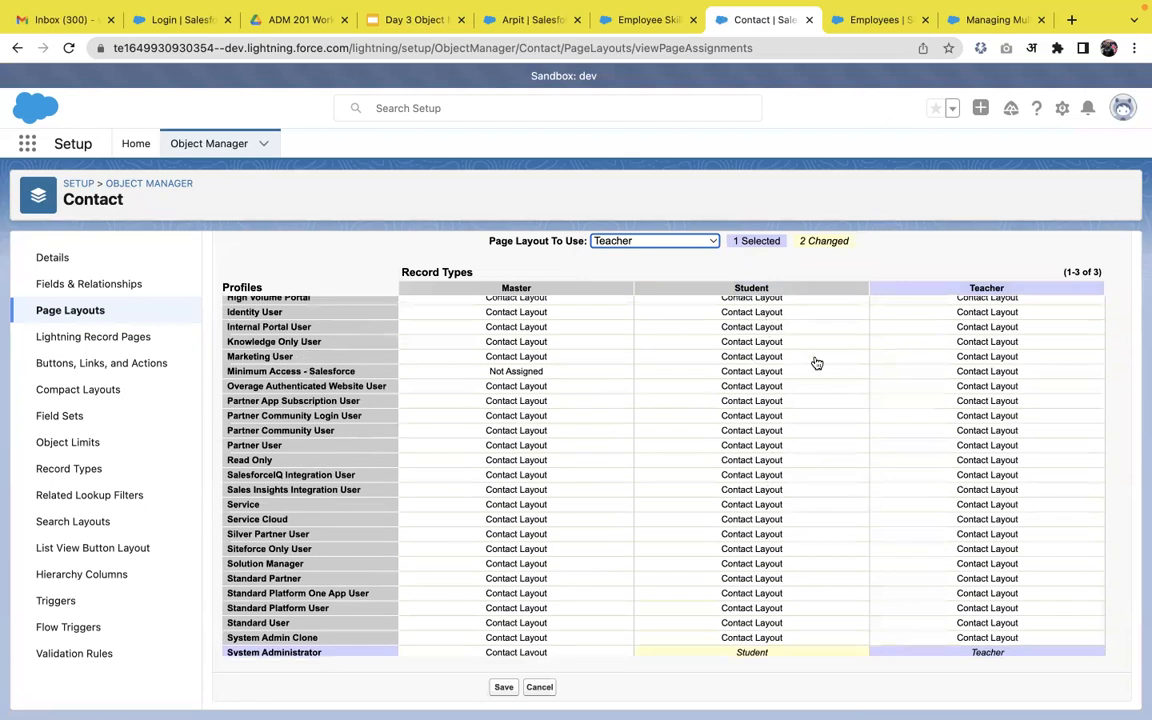
scroll(815, 363, up, 5)
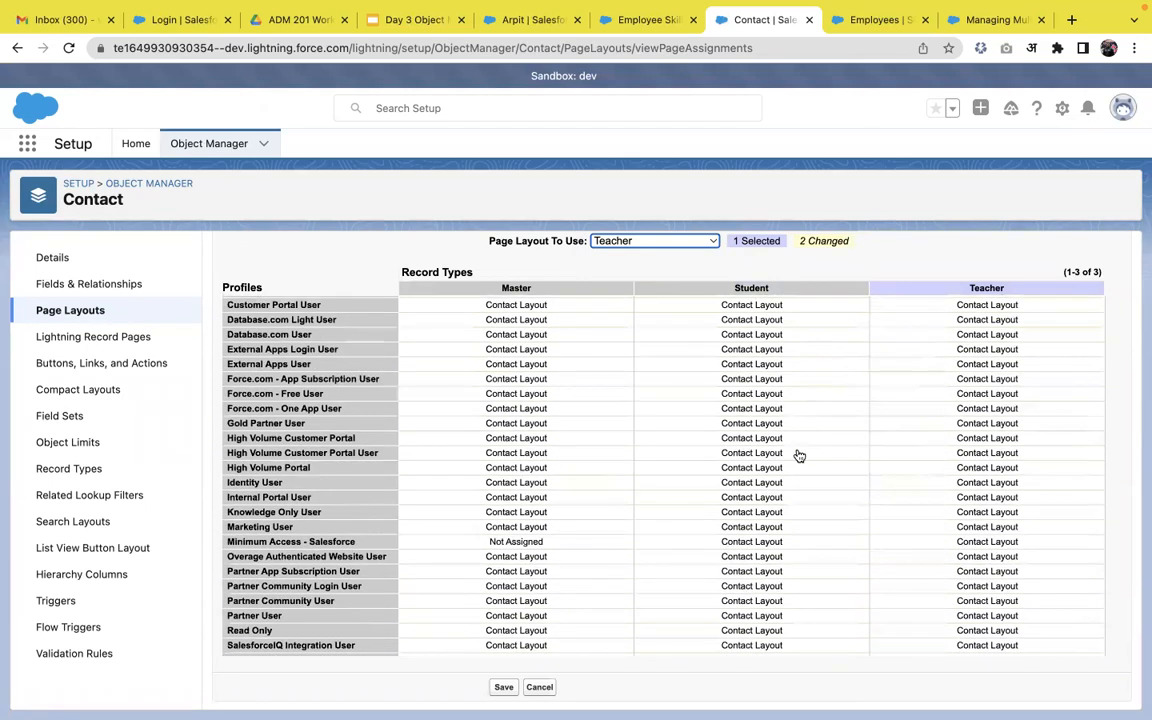
scroll(805, 484, down, 5)
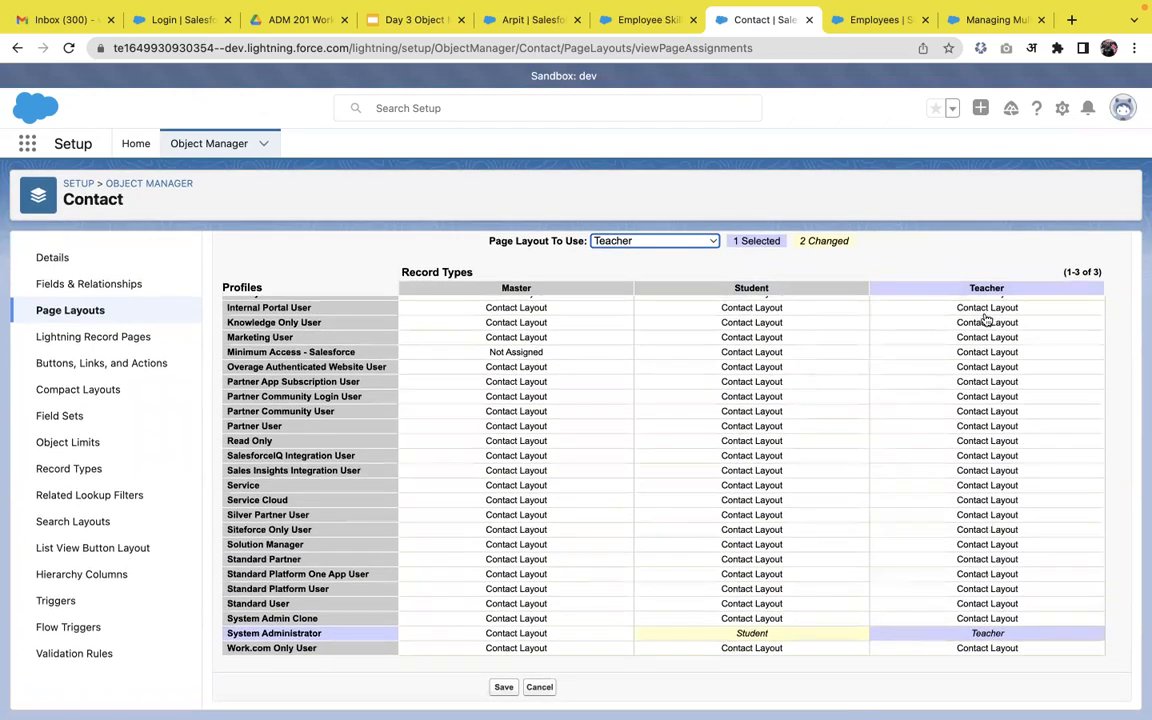
click(504, 688)
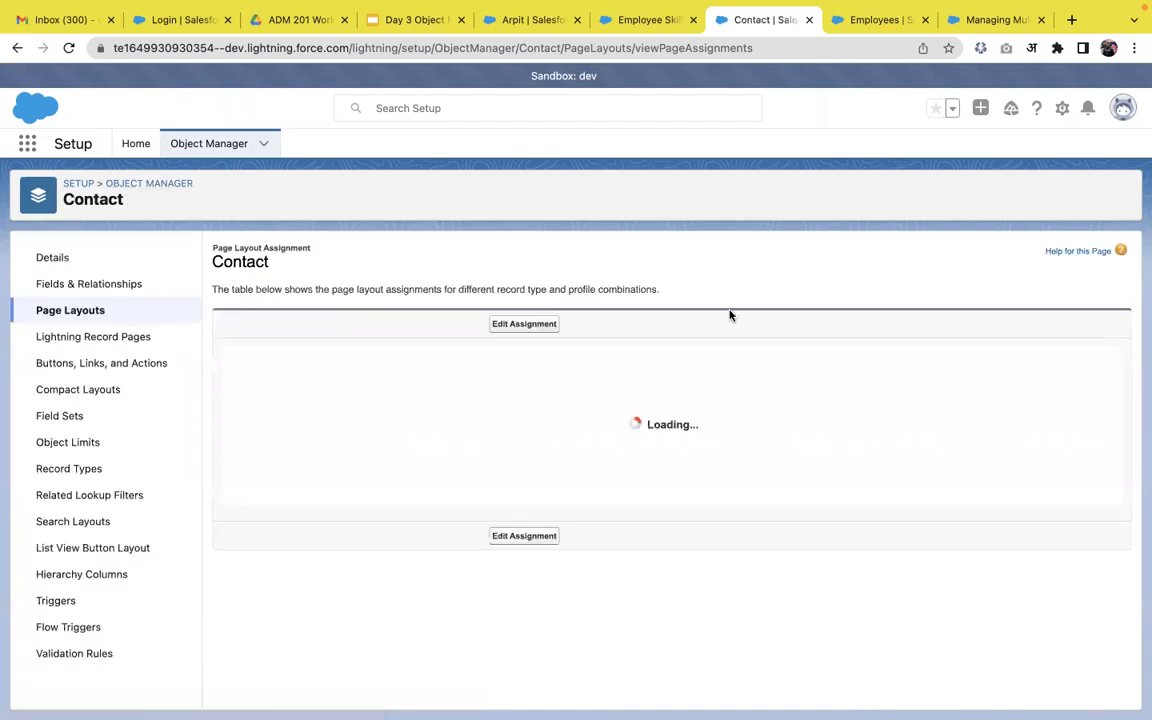
click(533, 20)
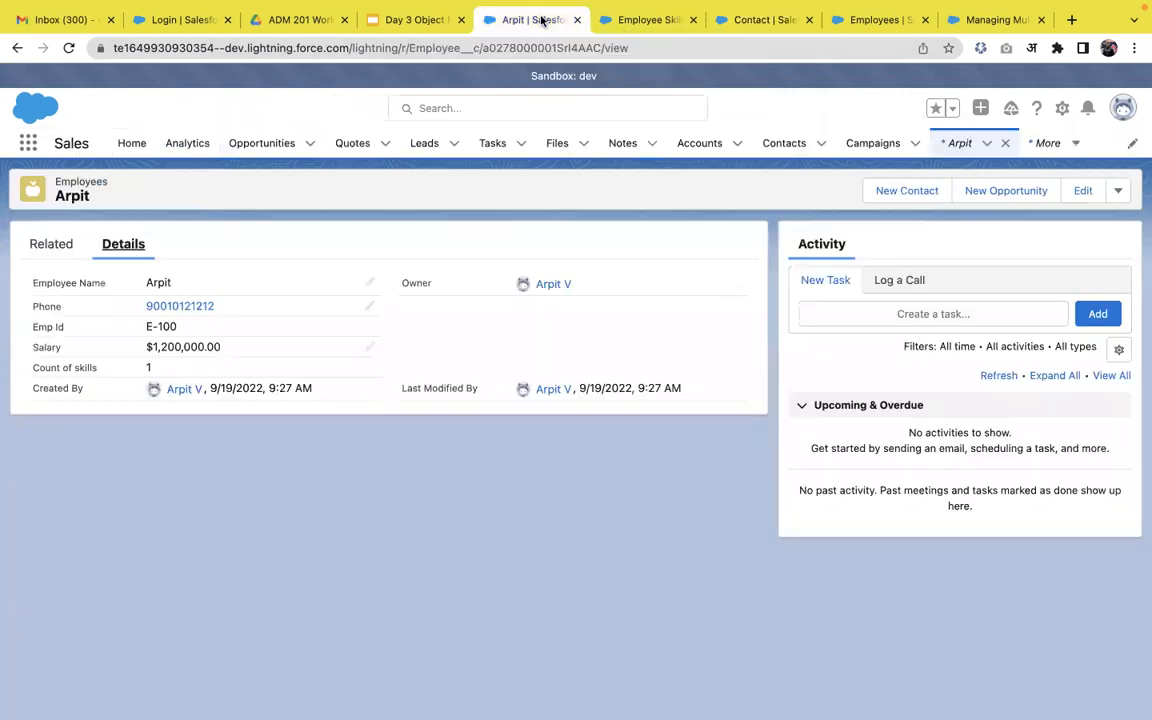
Create a Teacher-type contact with a last name and return to the Contacts list.
click(786, 145)
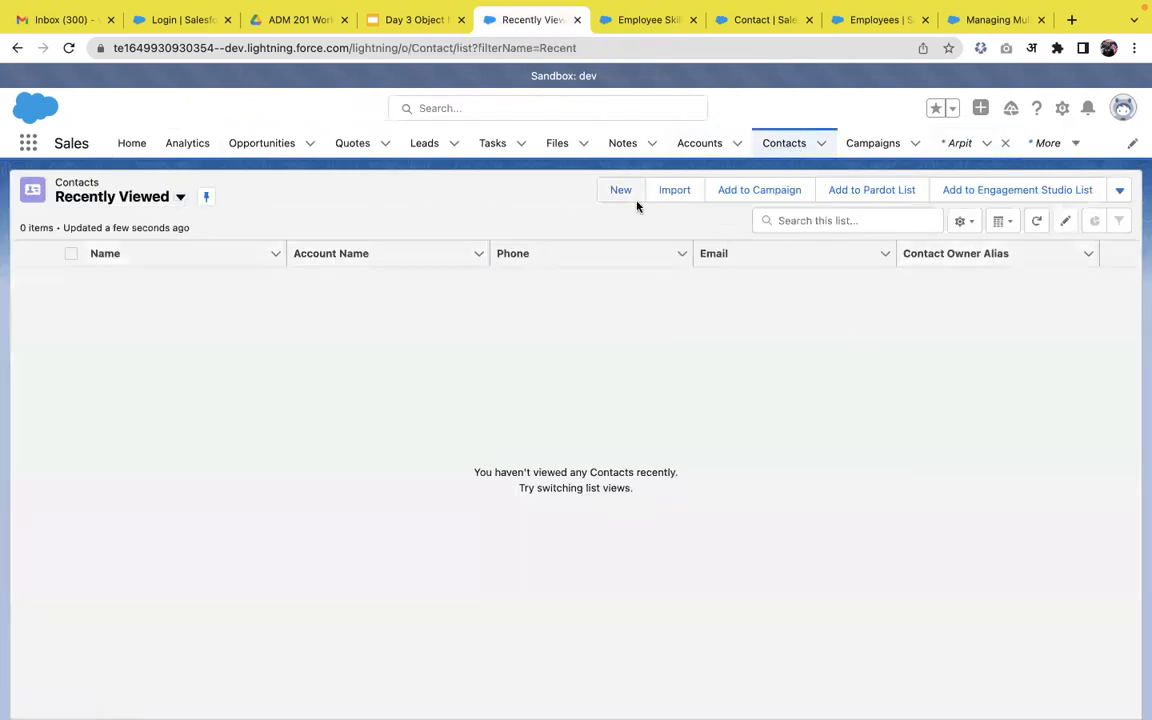
click(621, 192)
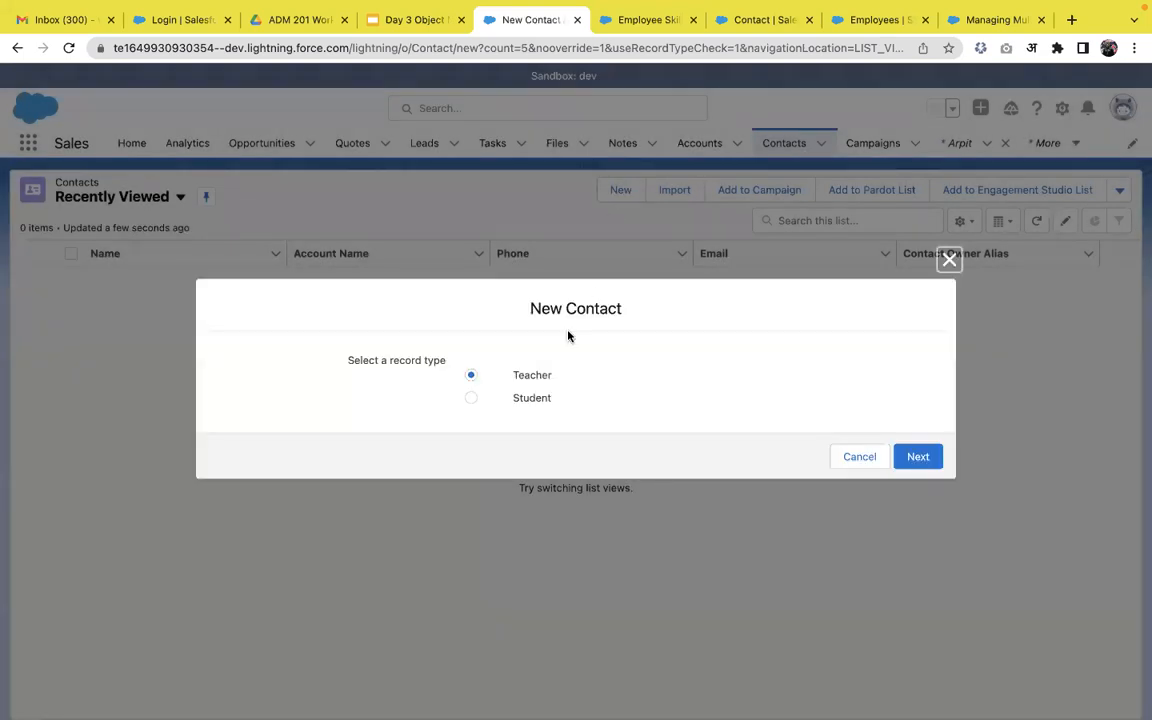
click(928, 464)
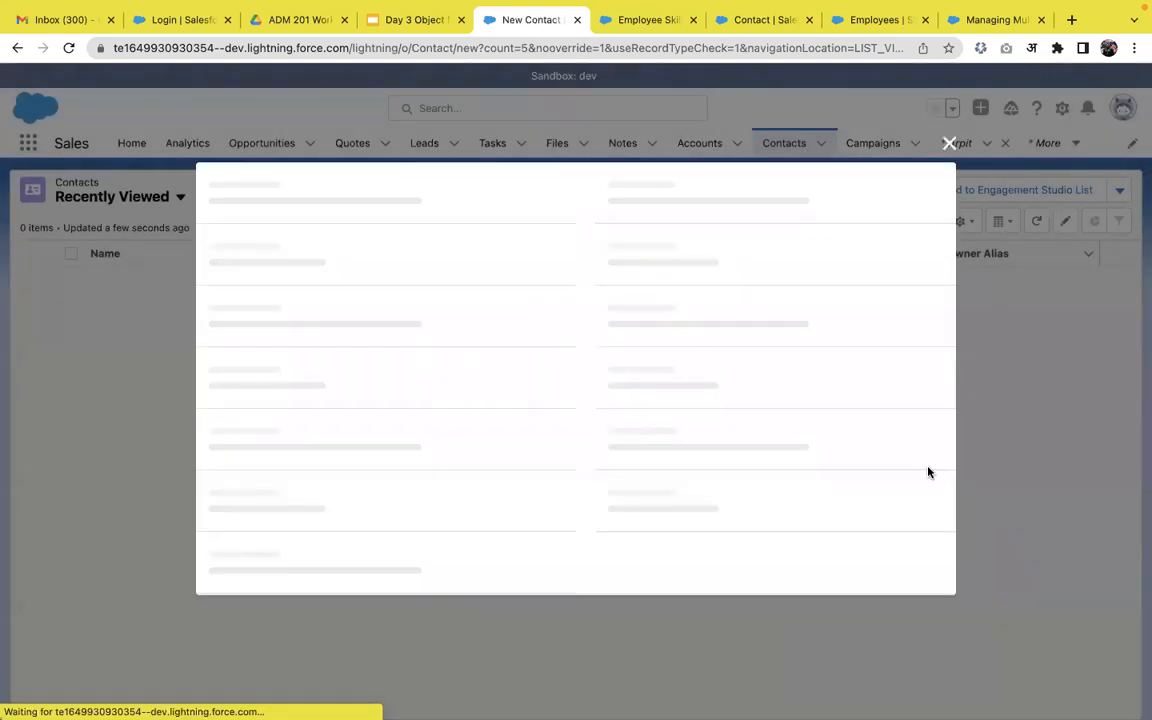
click(386, 383)
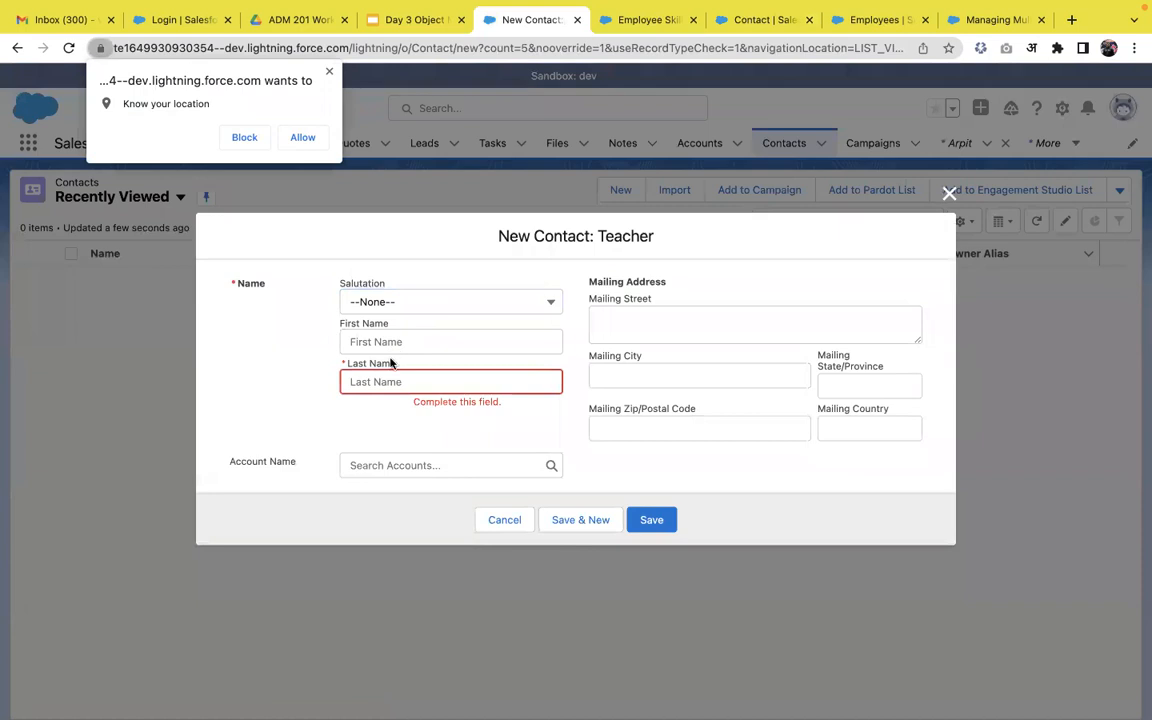
click(329, 72)
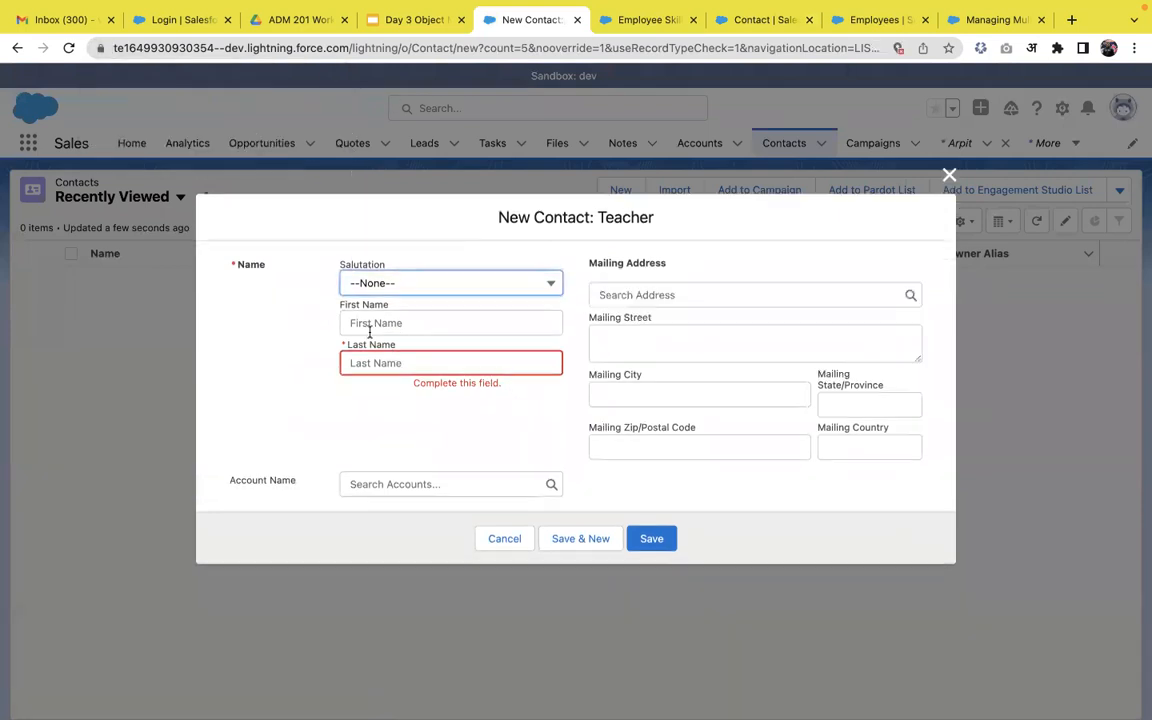
click(369, 360)
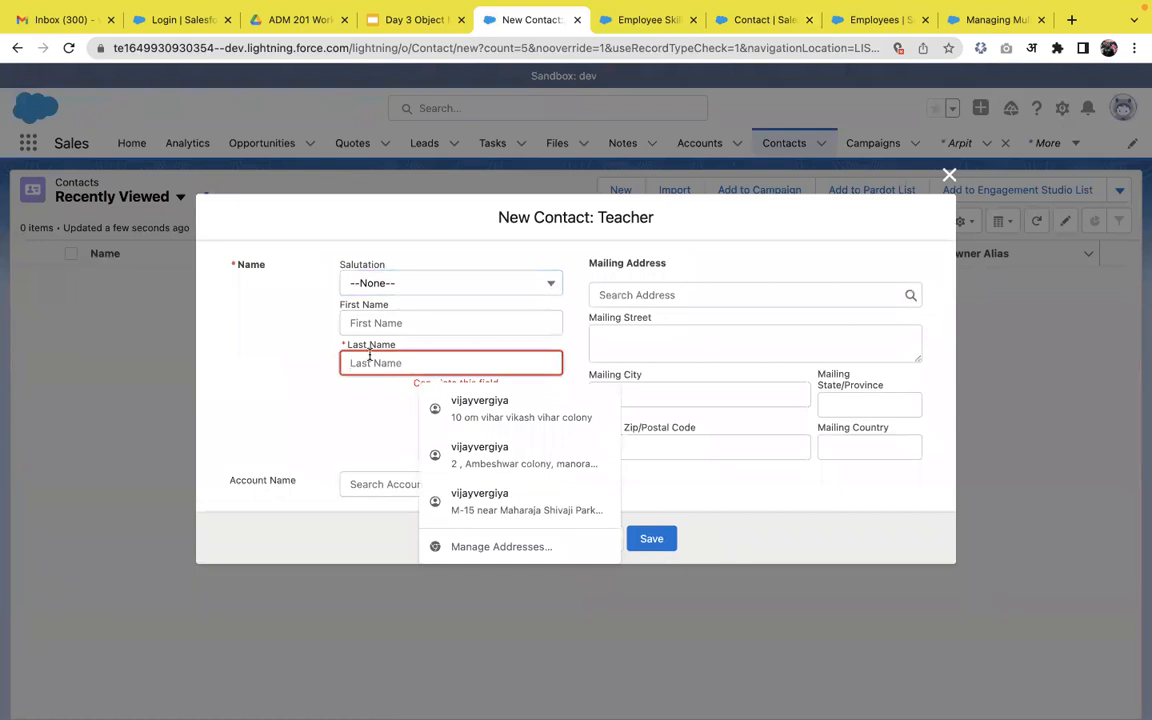
text(Arpit)
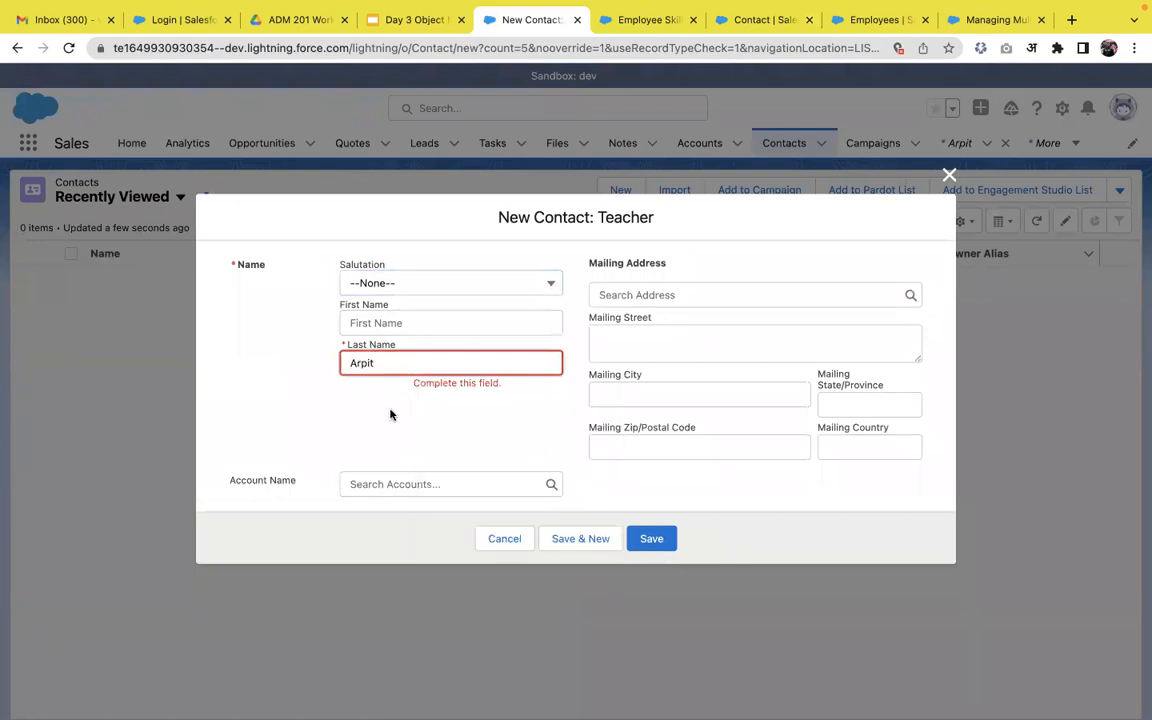
click(646, 542)
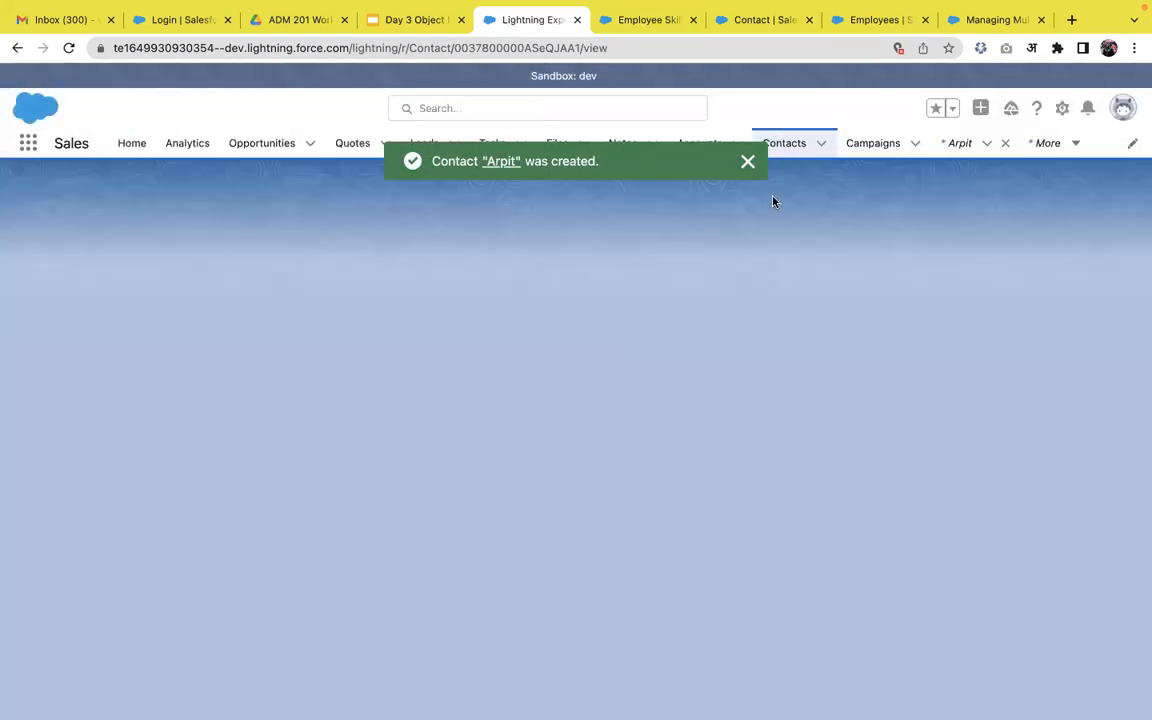
click(795, 142)
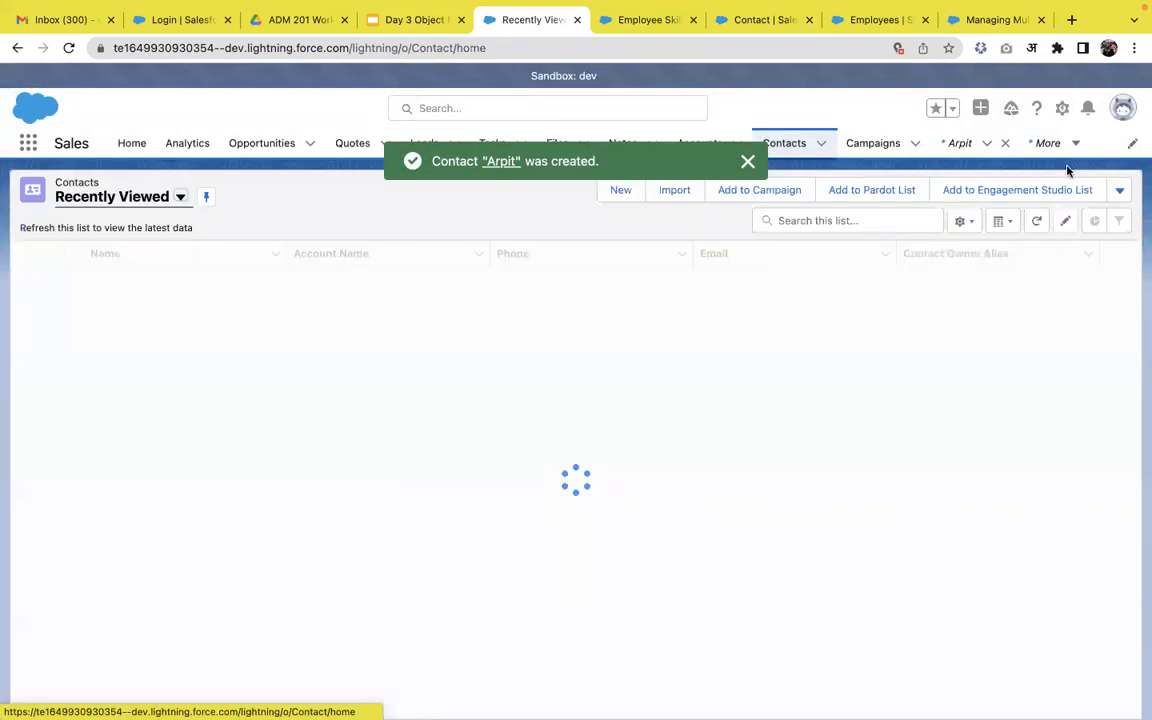
click(620, 192)
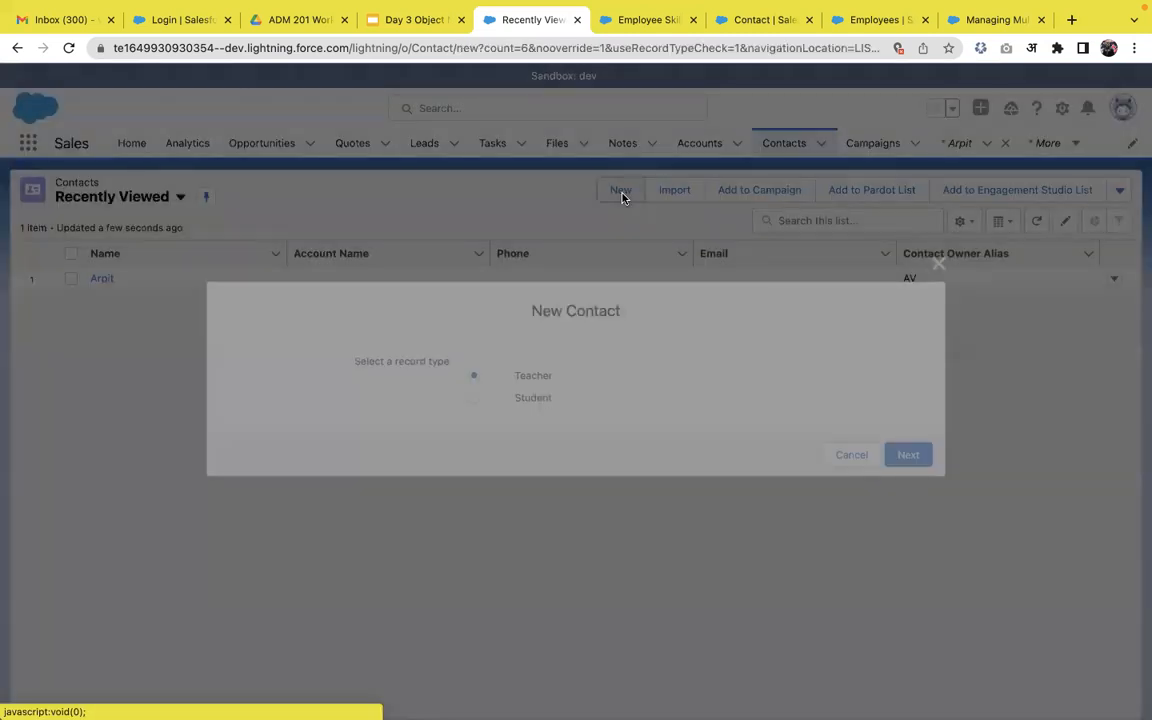
Create a Student-type contact with a last name and birthdate 9/7/2022.
click(520, 401)
click(934, 462)
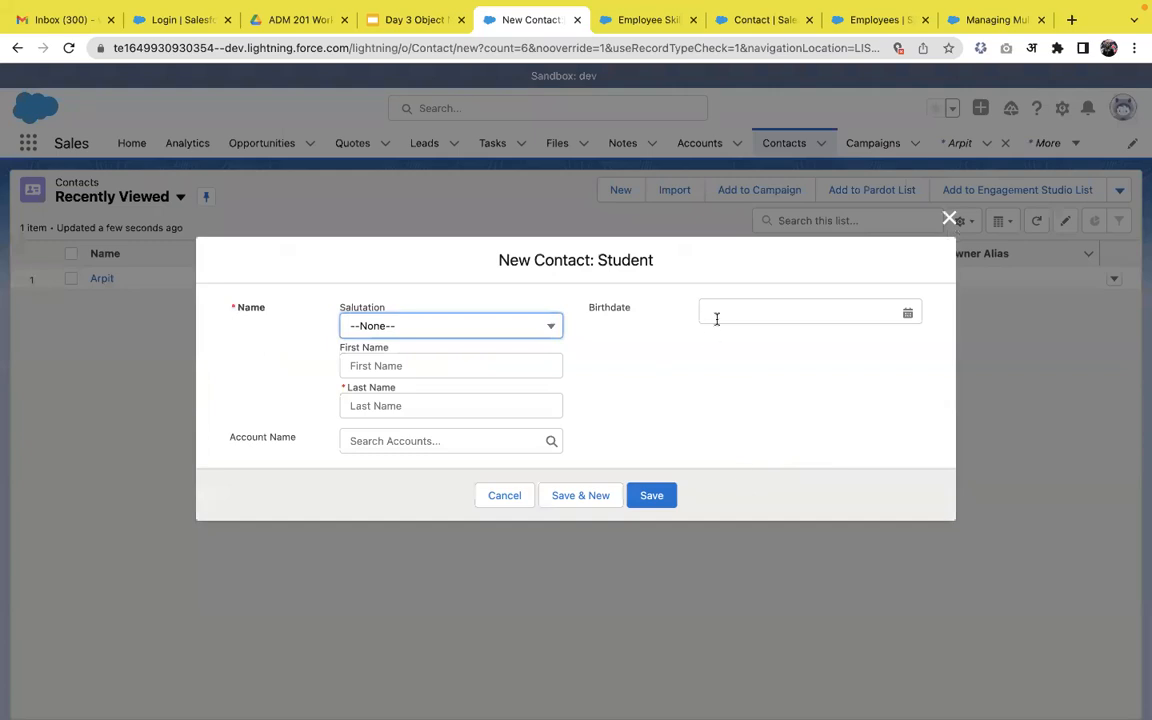
click(445, 413)
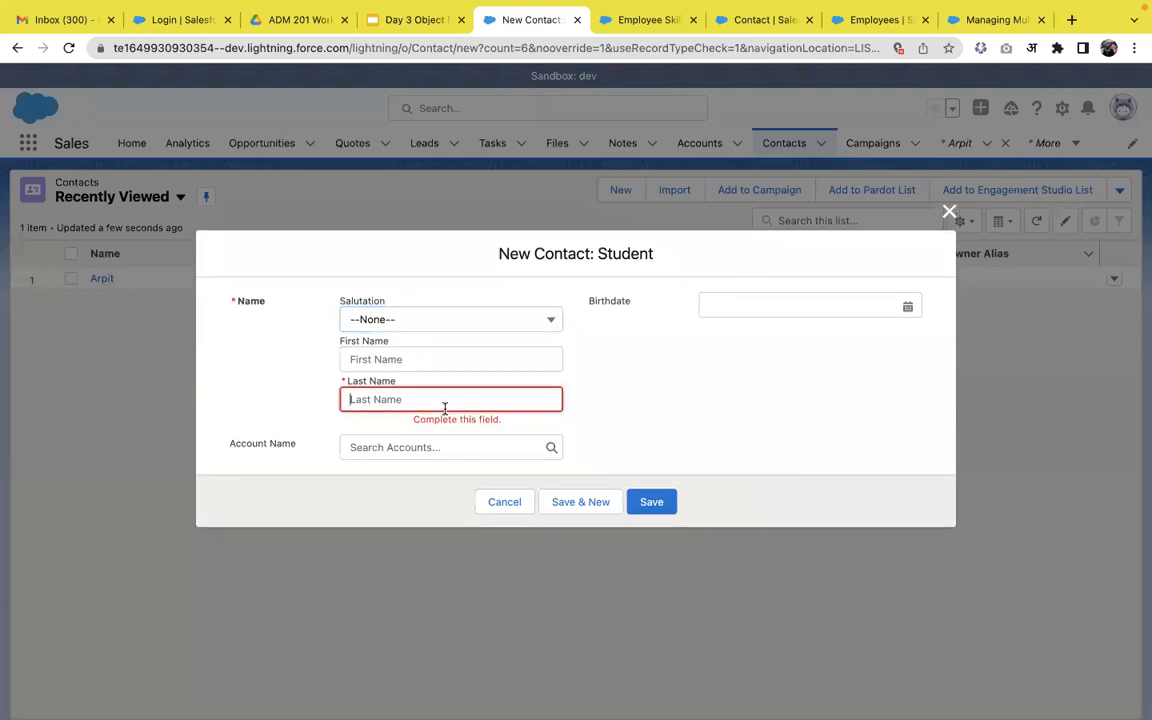
text(Abhishek)
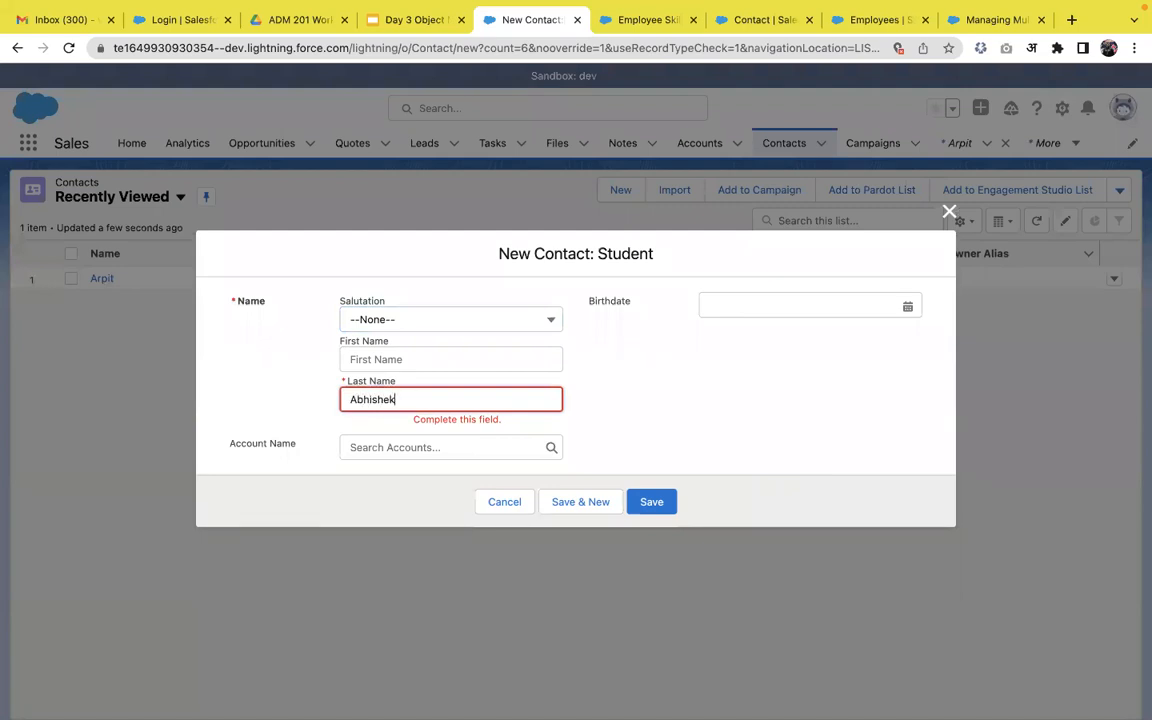
click(610, 437)
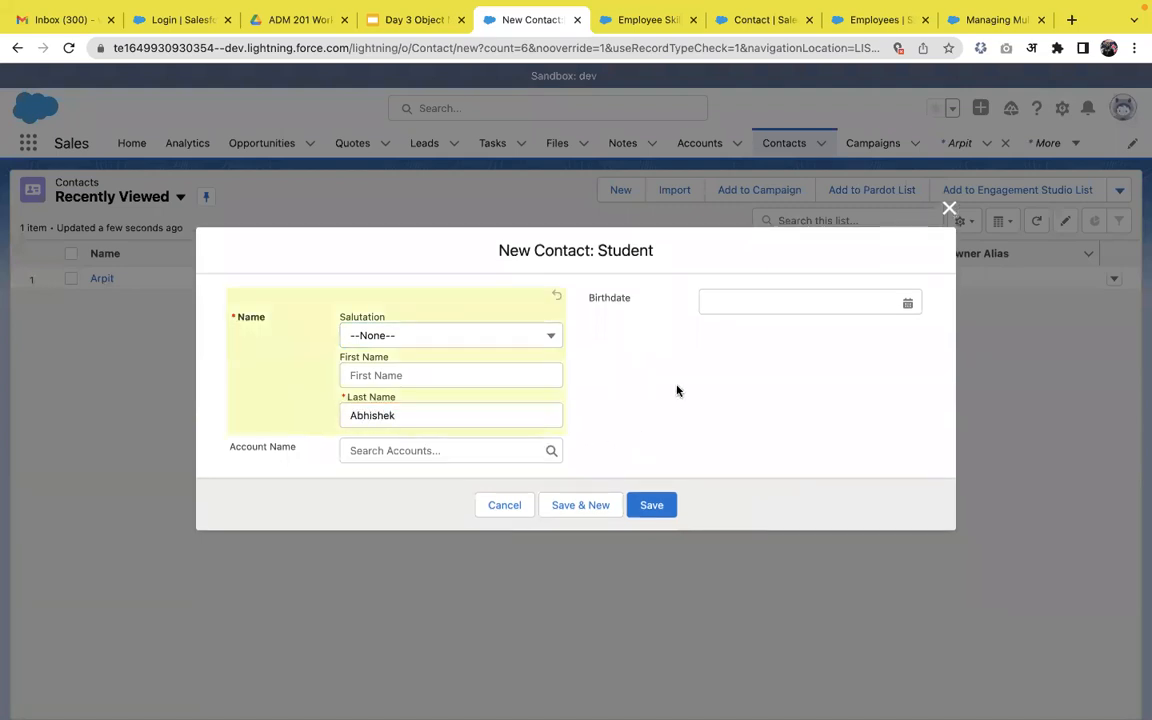
click(748, 304)
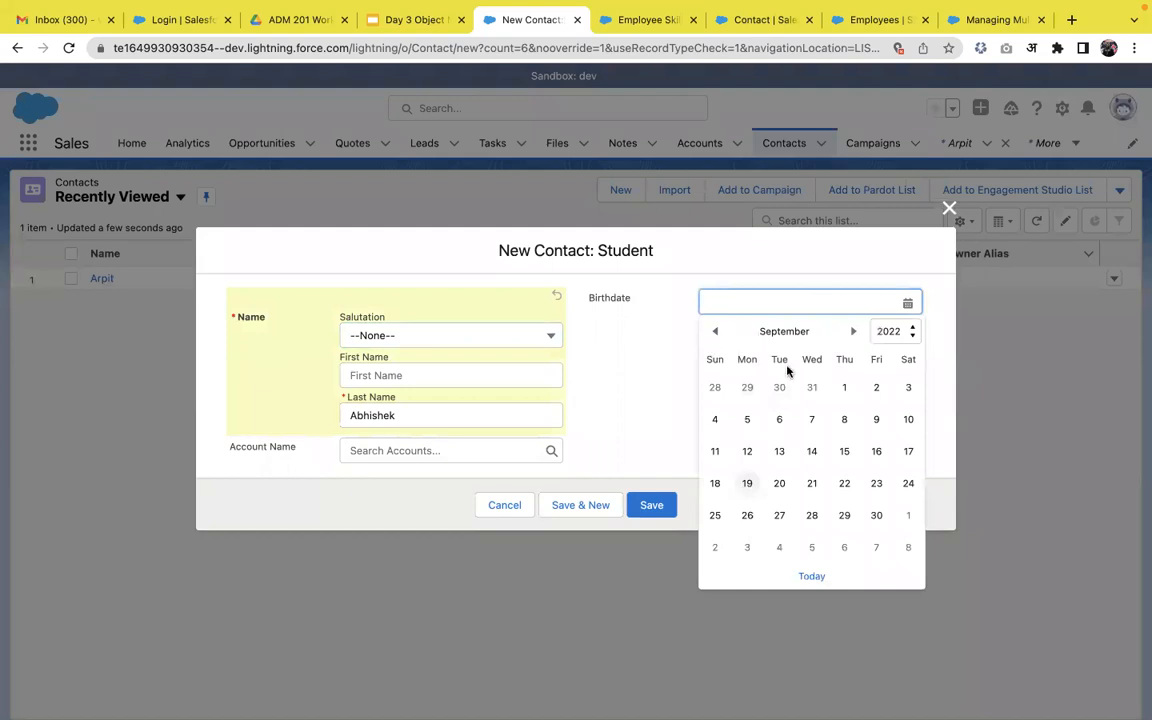
click(812, 415)
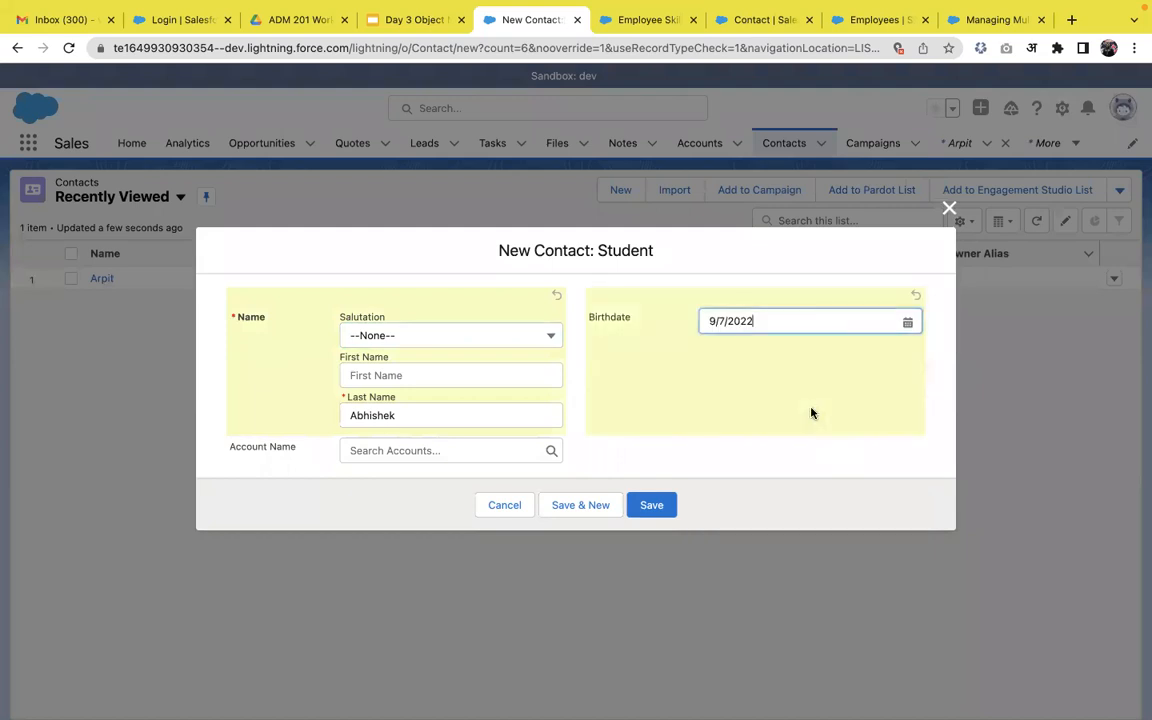
click(651, 505)
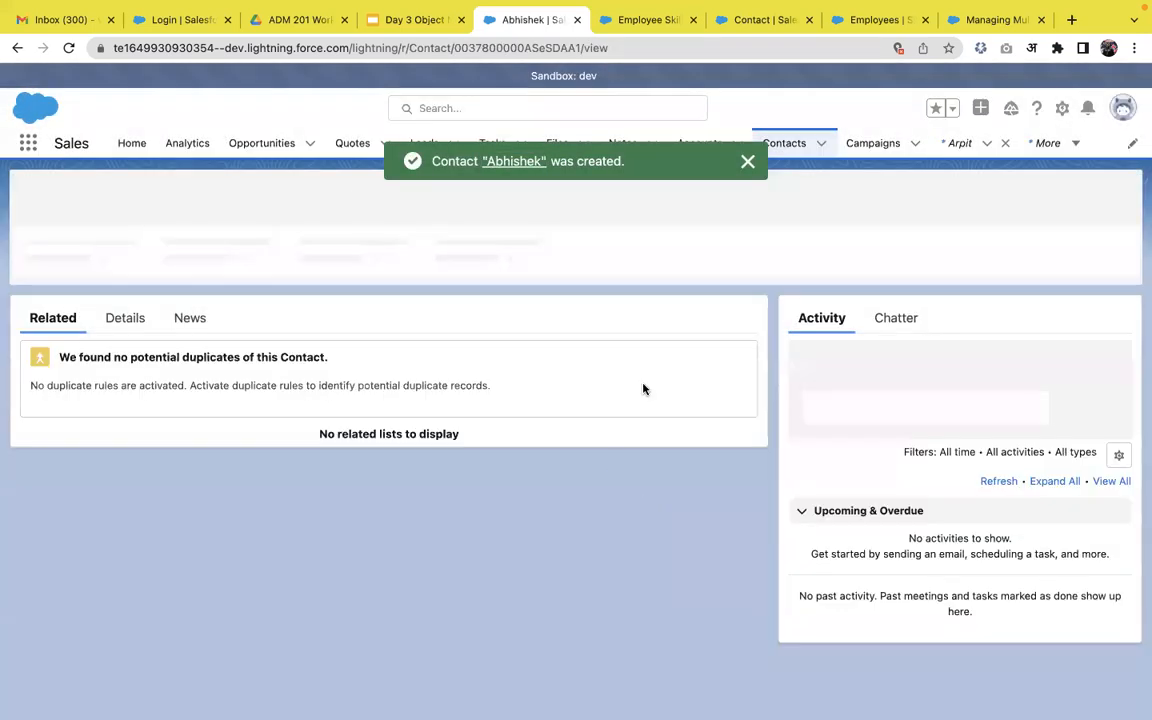
click(748, 161)
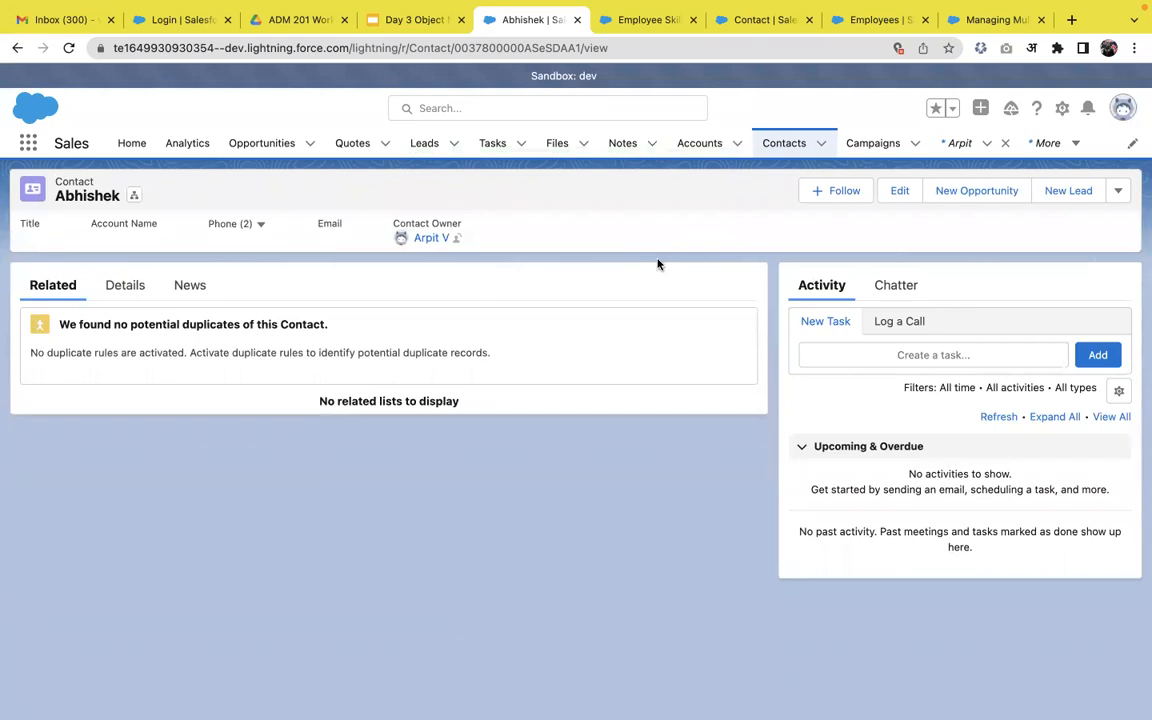
click(1058, 114)
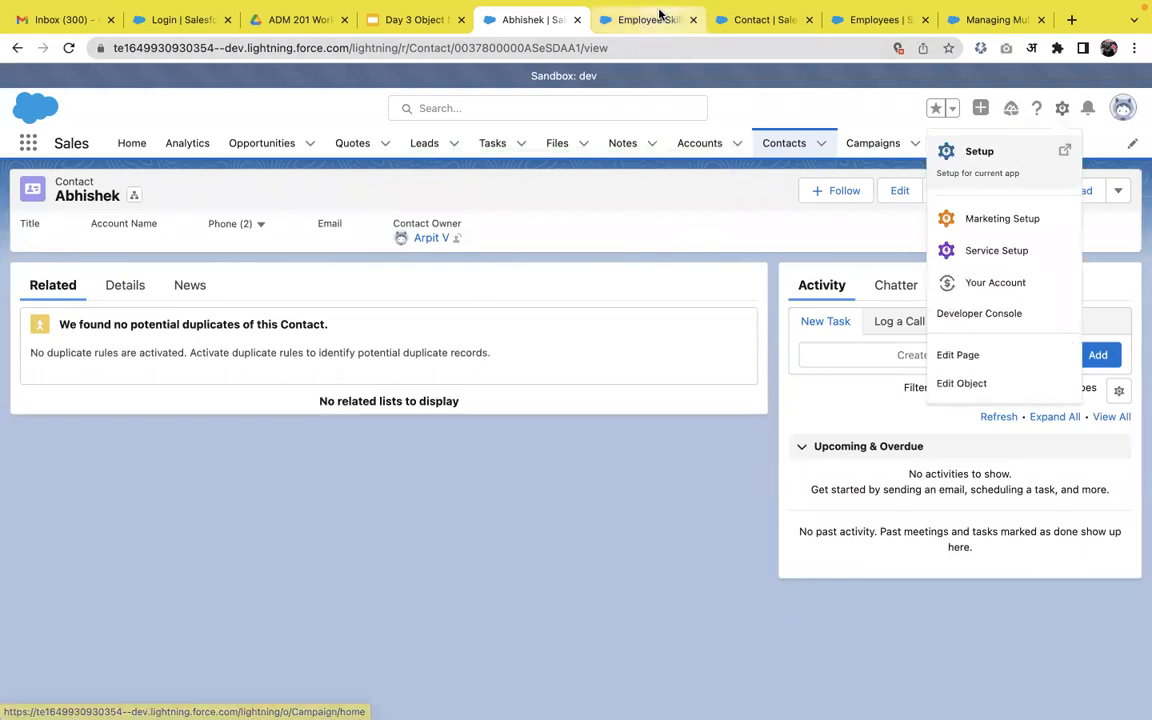
Open Setup and go through Object Manager to the Contact object's Record Types.
click(1040, 160)
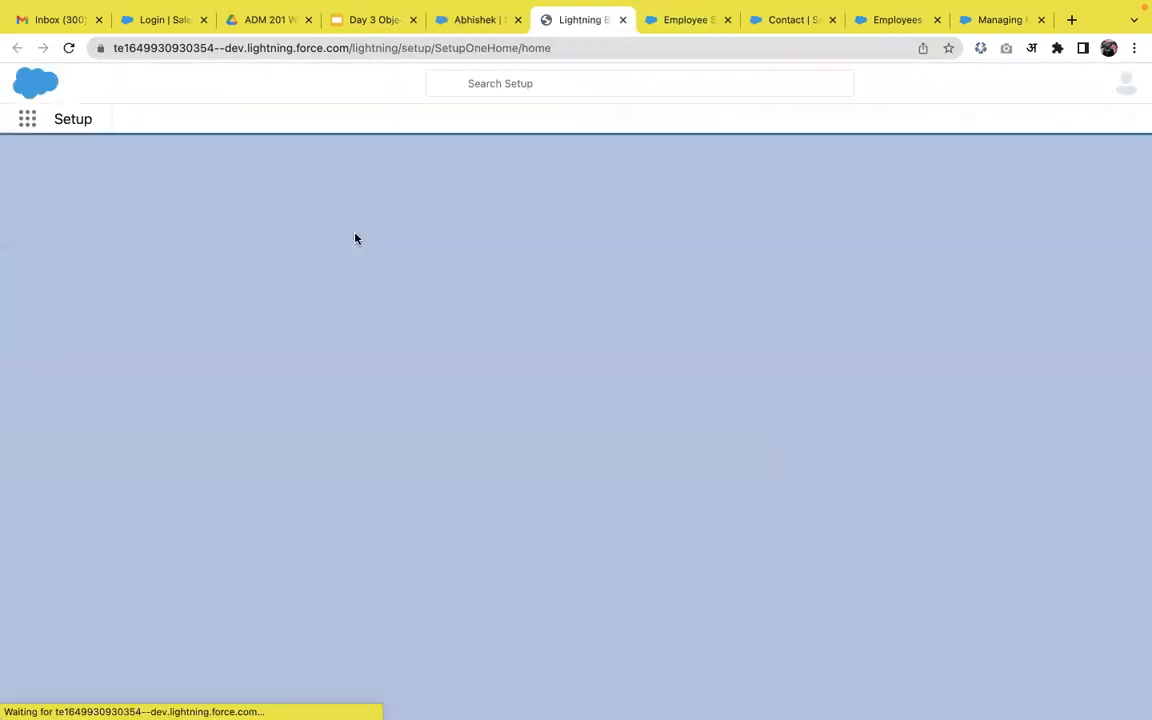
click(216, 153)
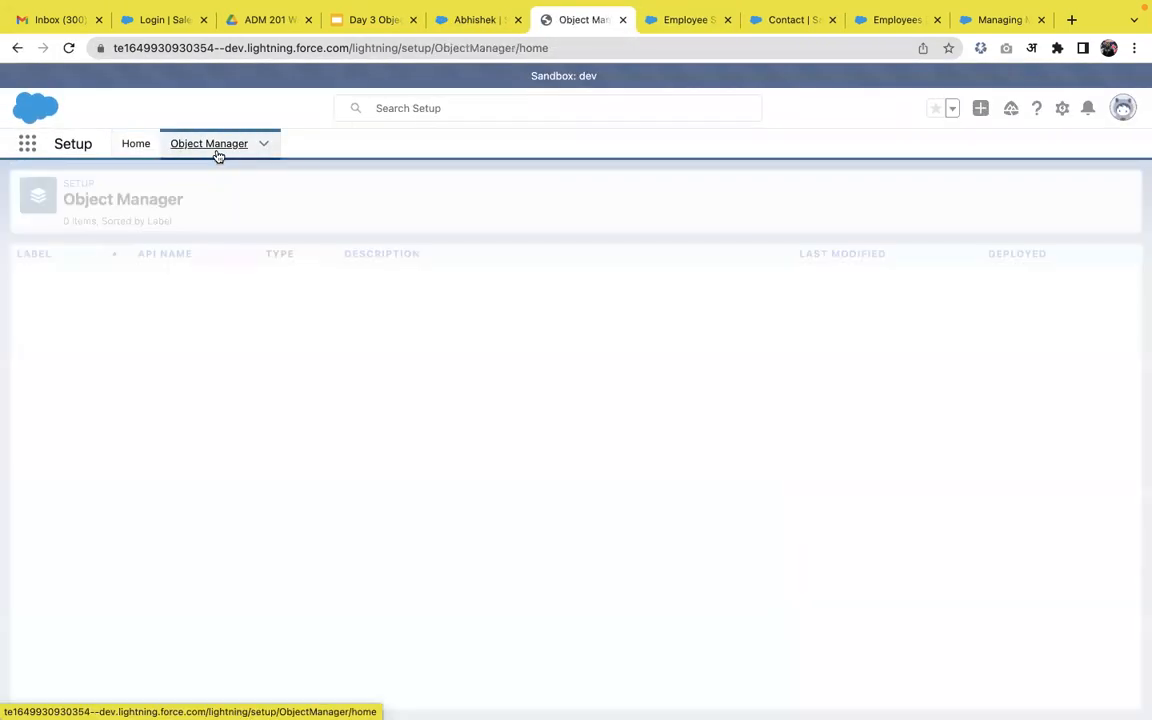
click(877, 184)
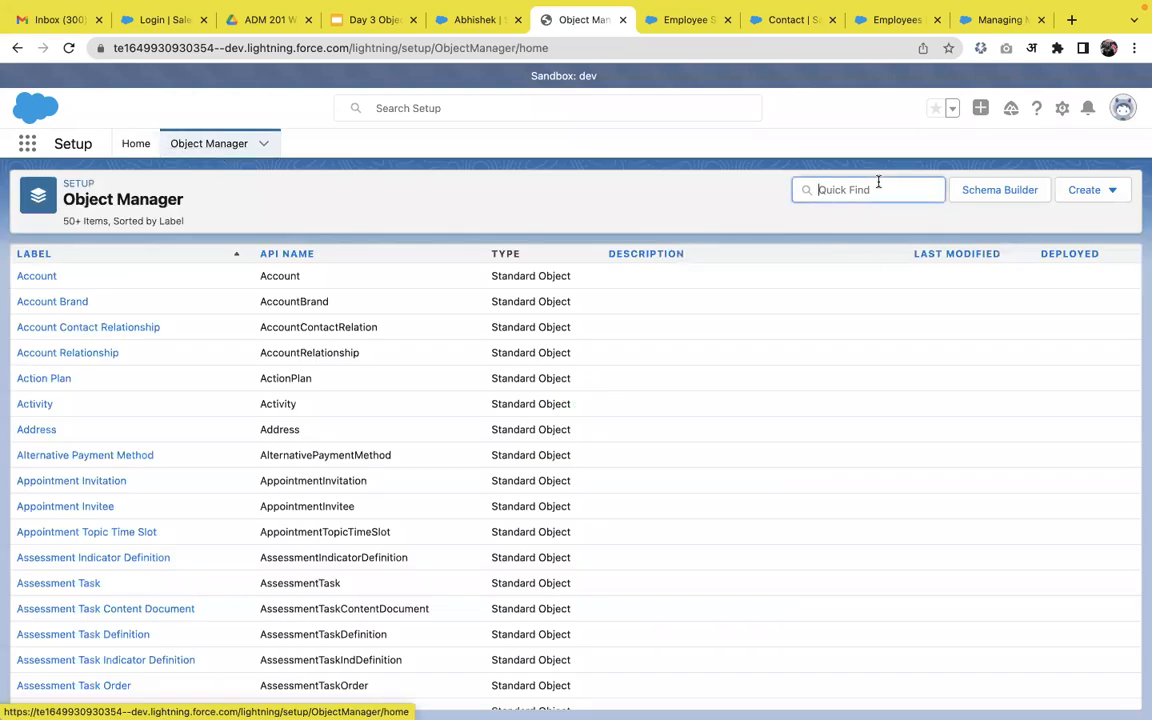
text(d)
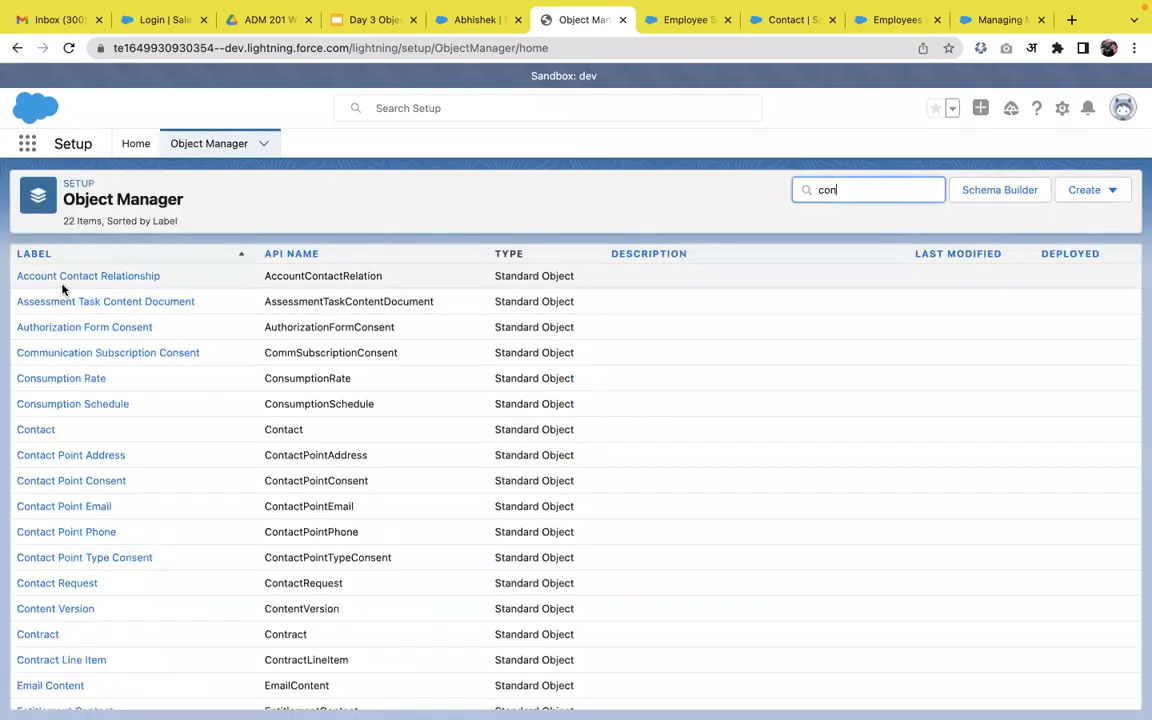
click(52, 430)
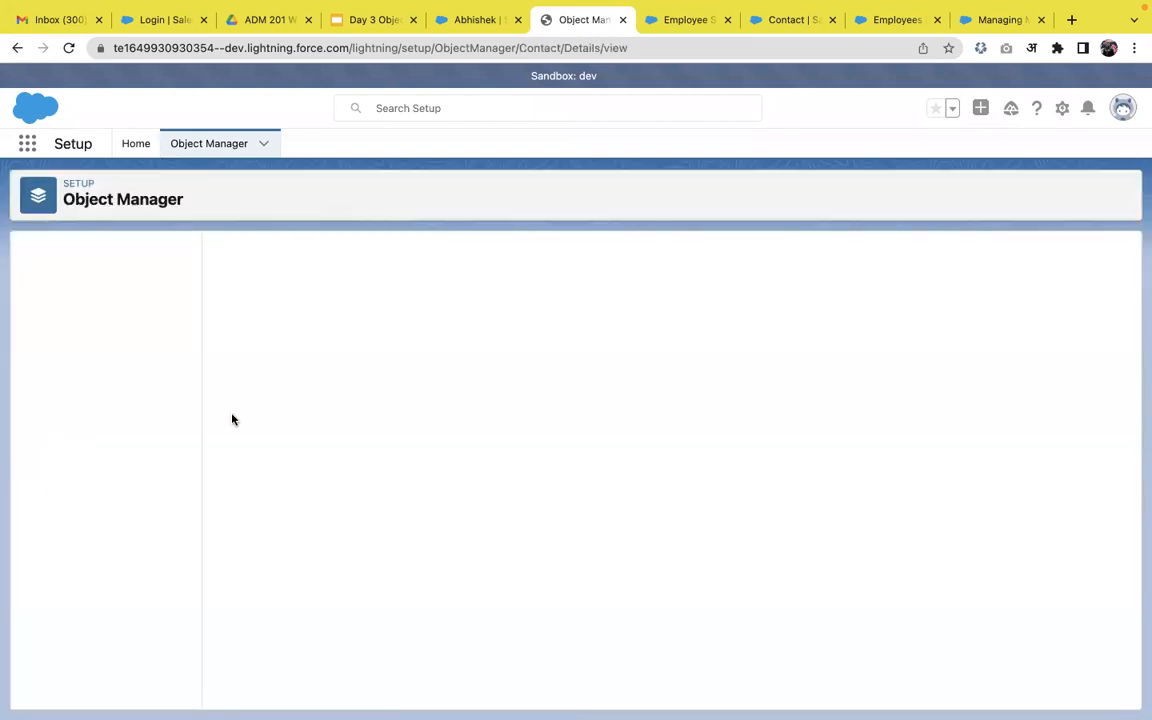
click(135, 288)
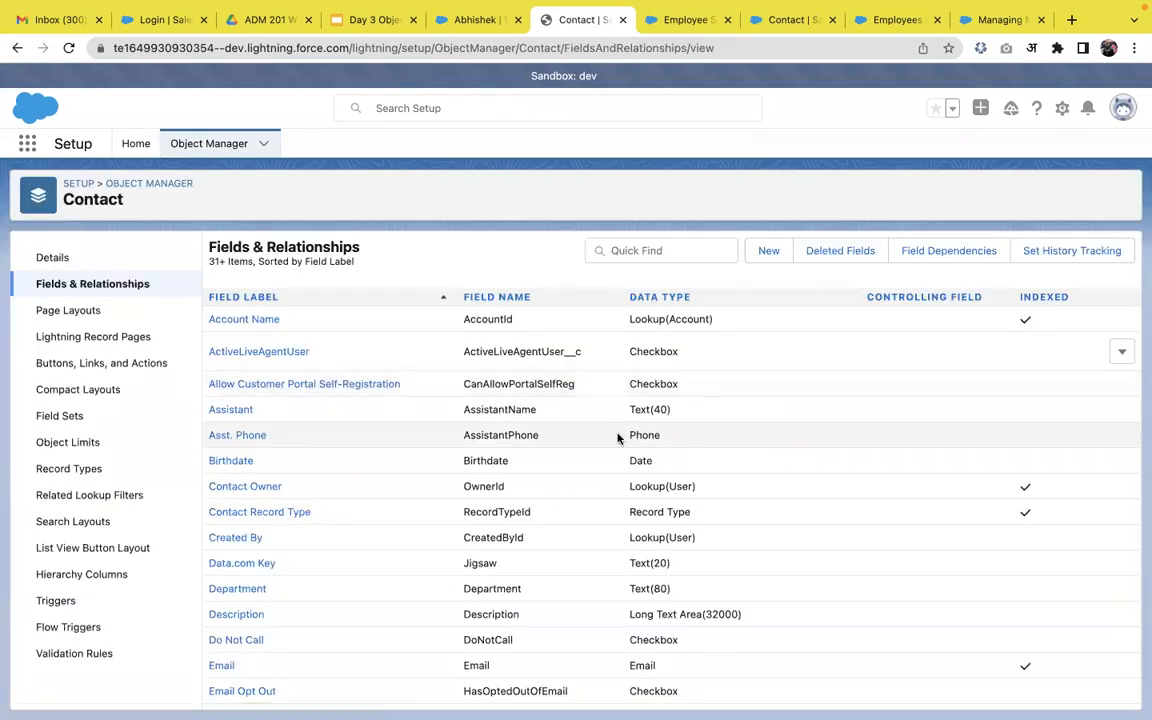
scroll(617, 437, down, 5)
scroll(617, 437, down, 3)
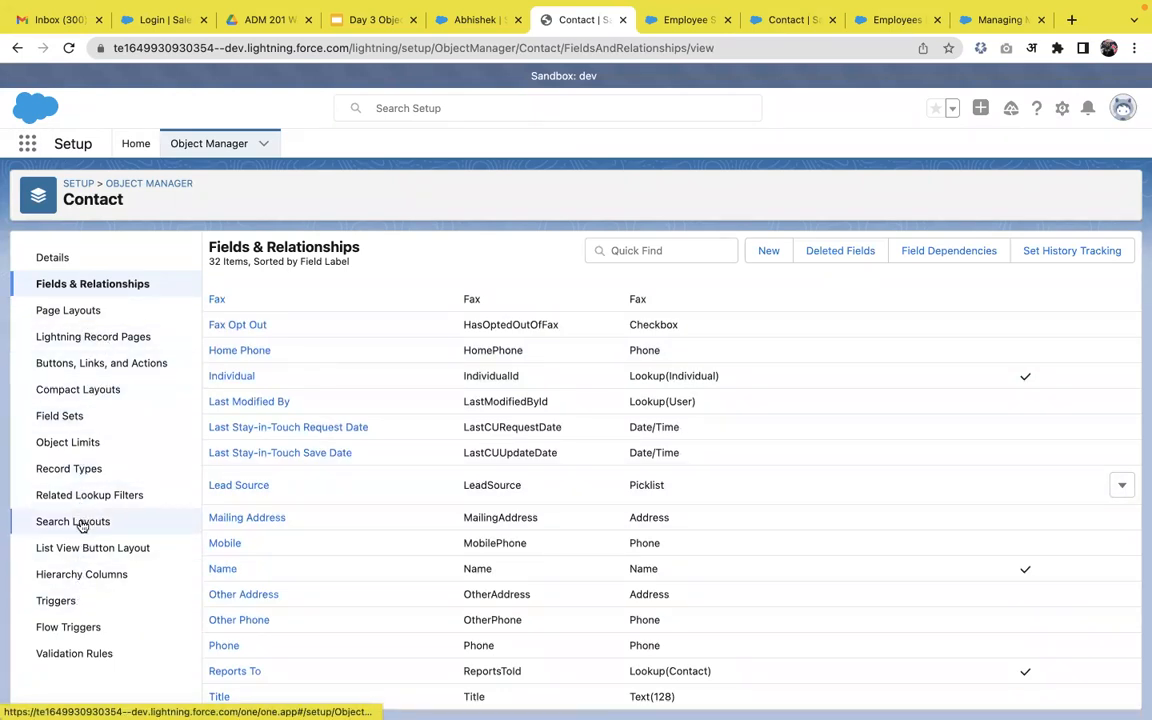
click(96, 472)
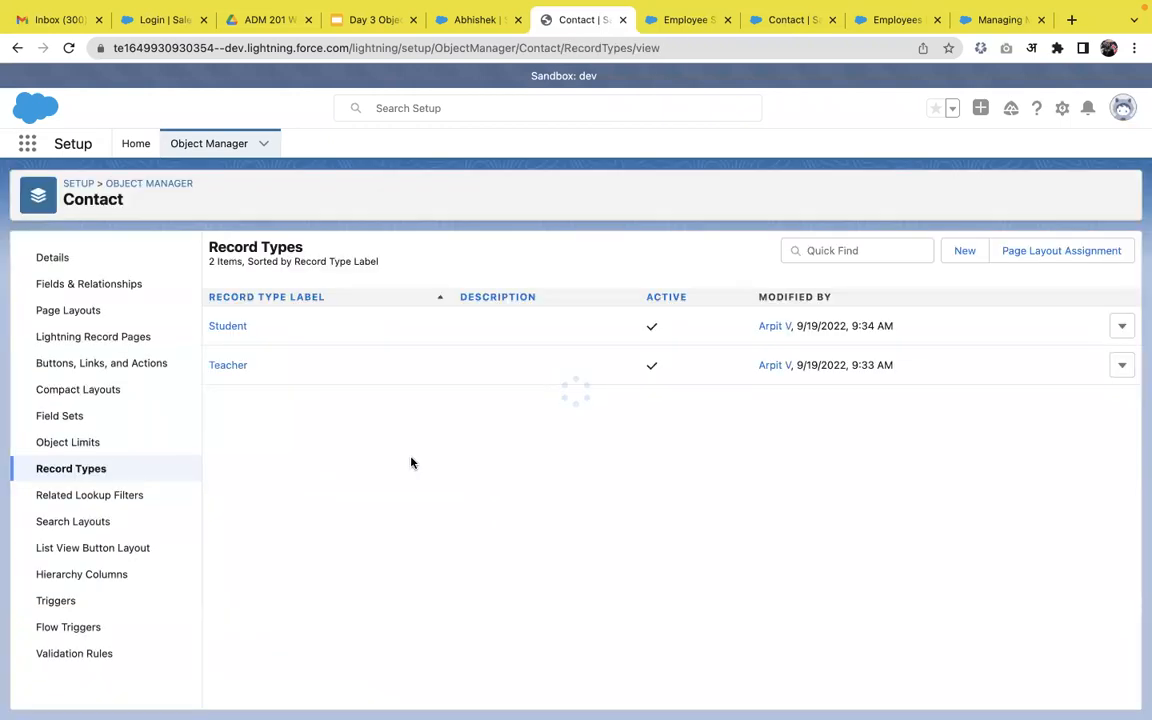
Remove External Referral through Other from Student's Lead Source, leaving Advertisement and Employee Referral.
click(237, 327)
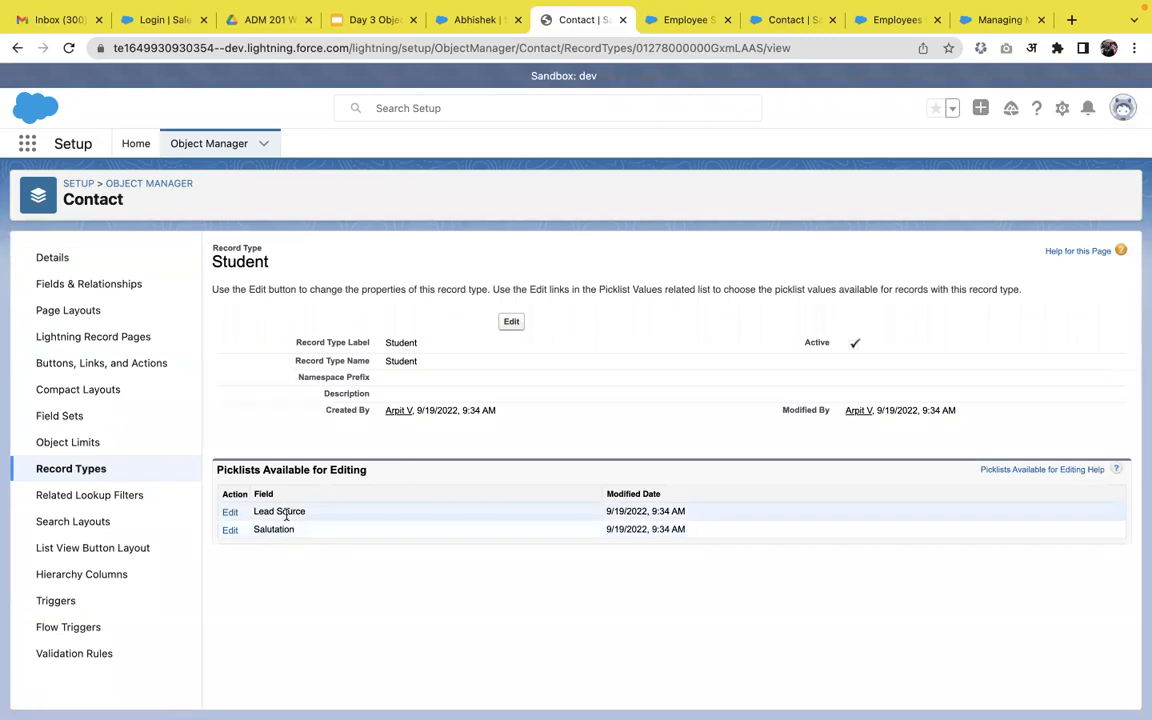
click(234, 518)
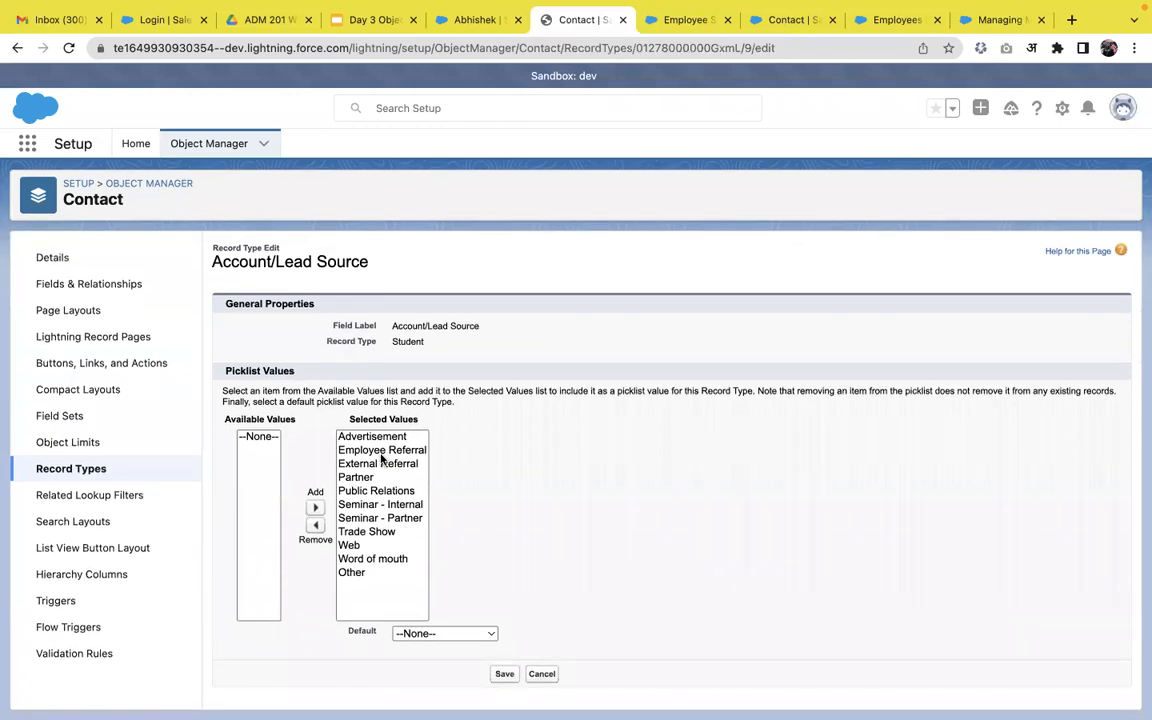
click(377, 465)
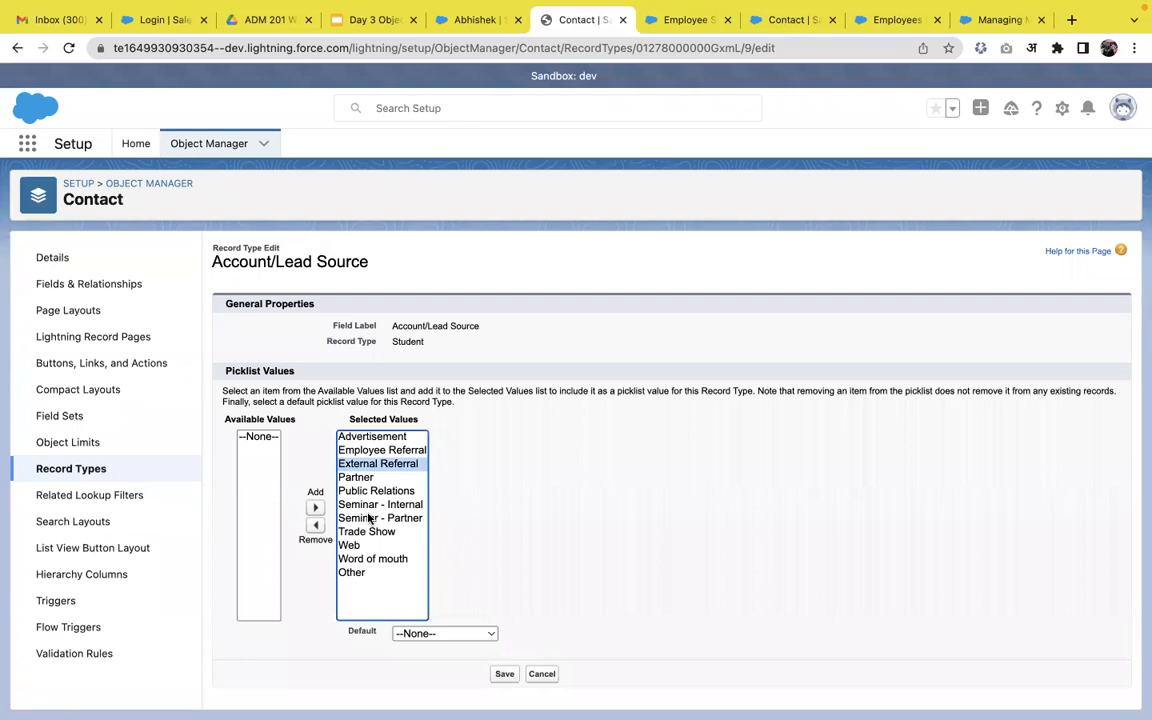
shift+click(358, 574)
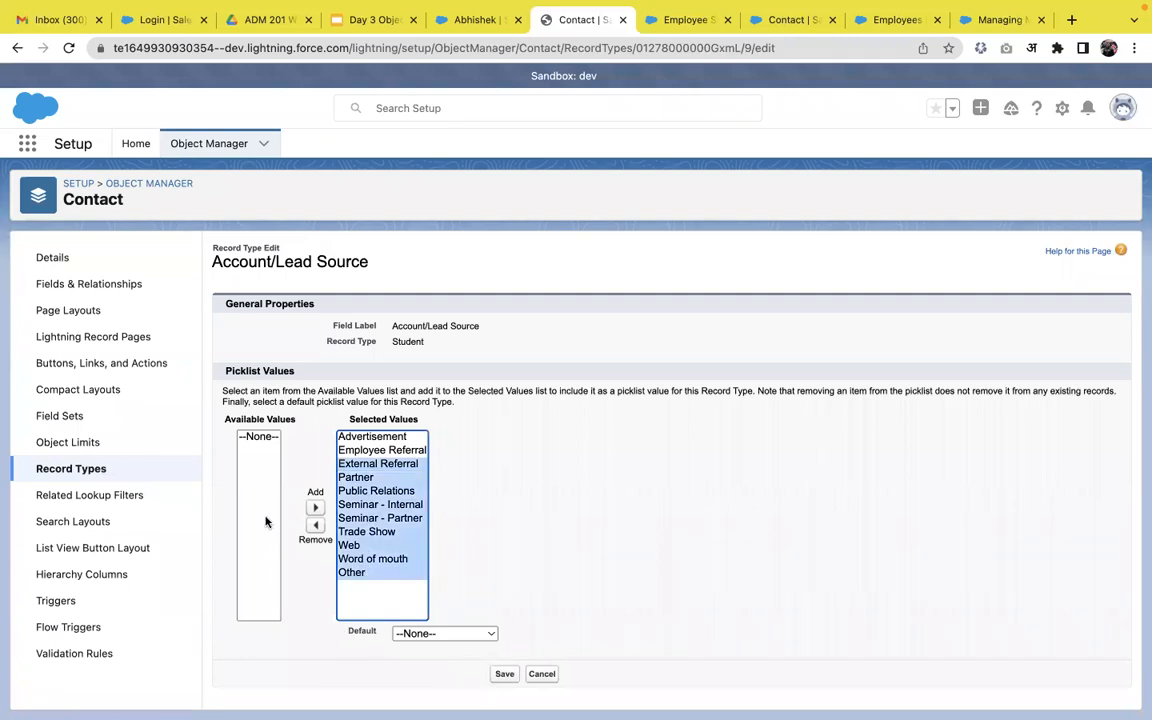
click(315, 525)
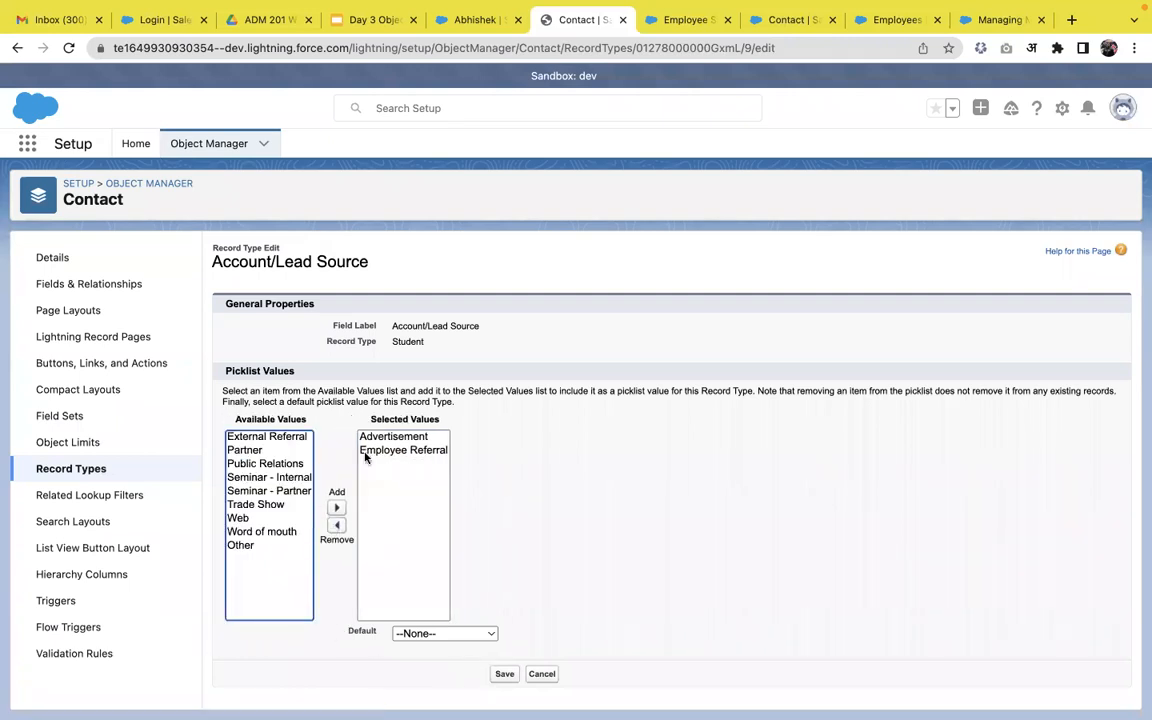
click(505, 674)
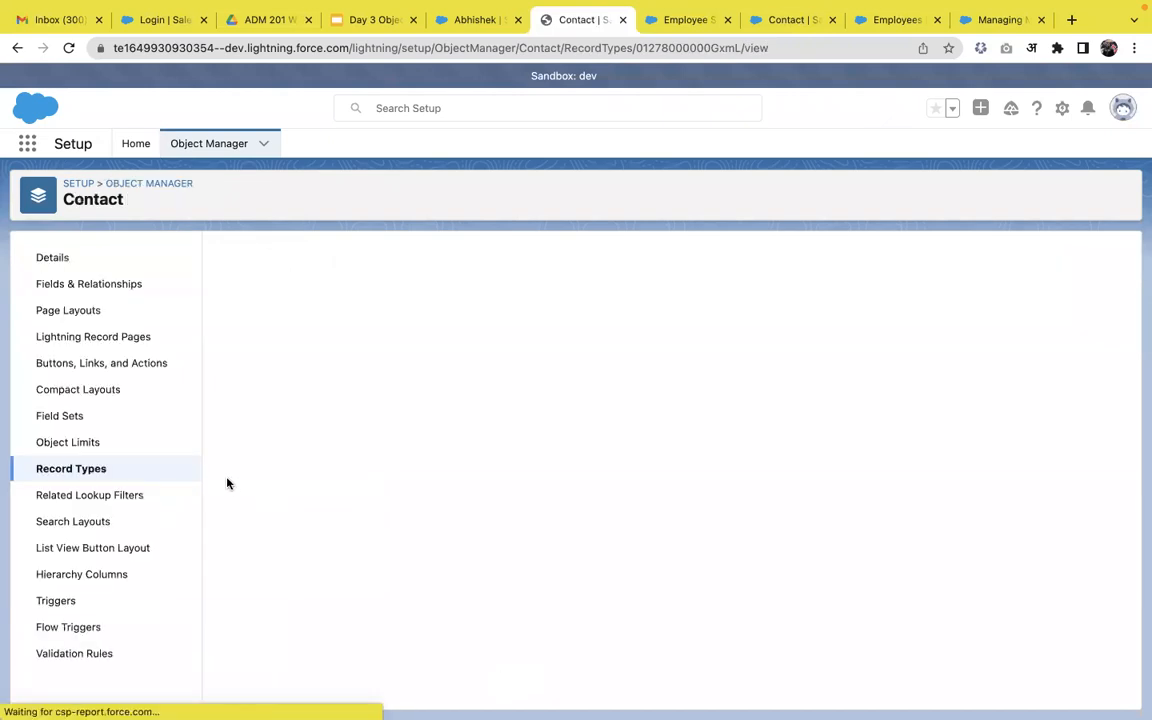
click(98, 471)
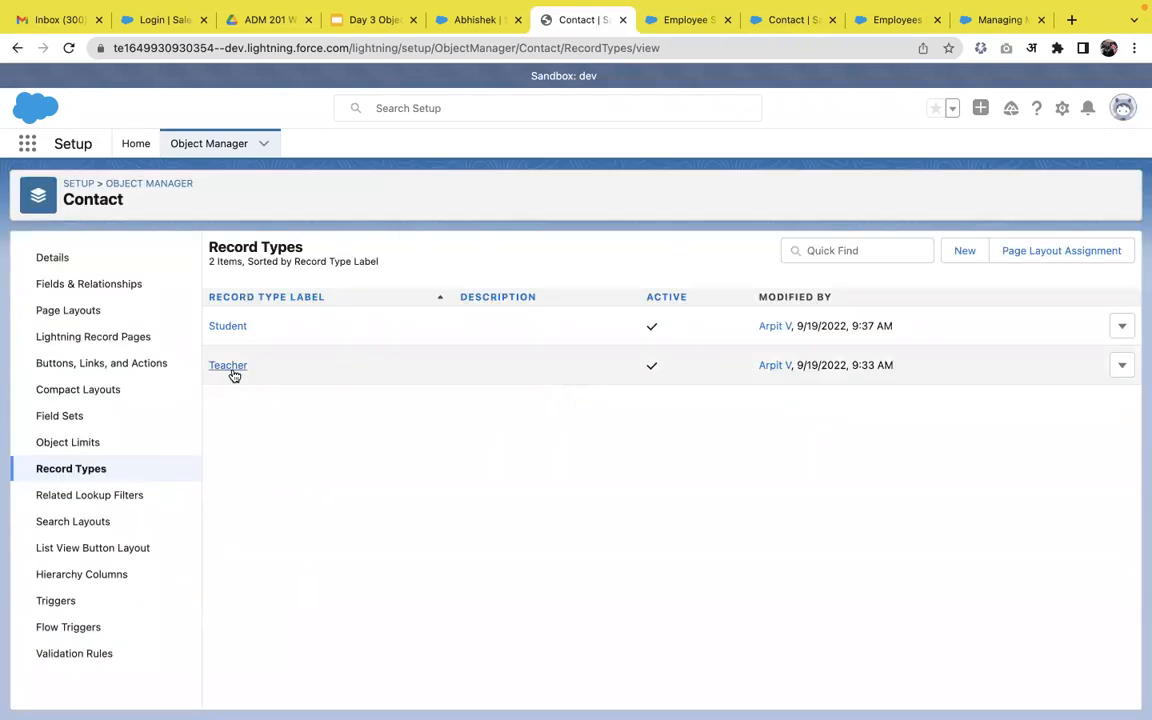
Limit the Teacher record type's Lead Source to Seminar - Internal and Seminar - Partner, then open the Student layout.
click(231, 368)
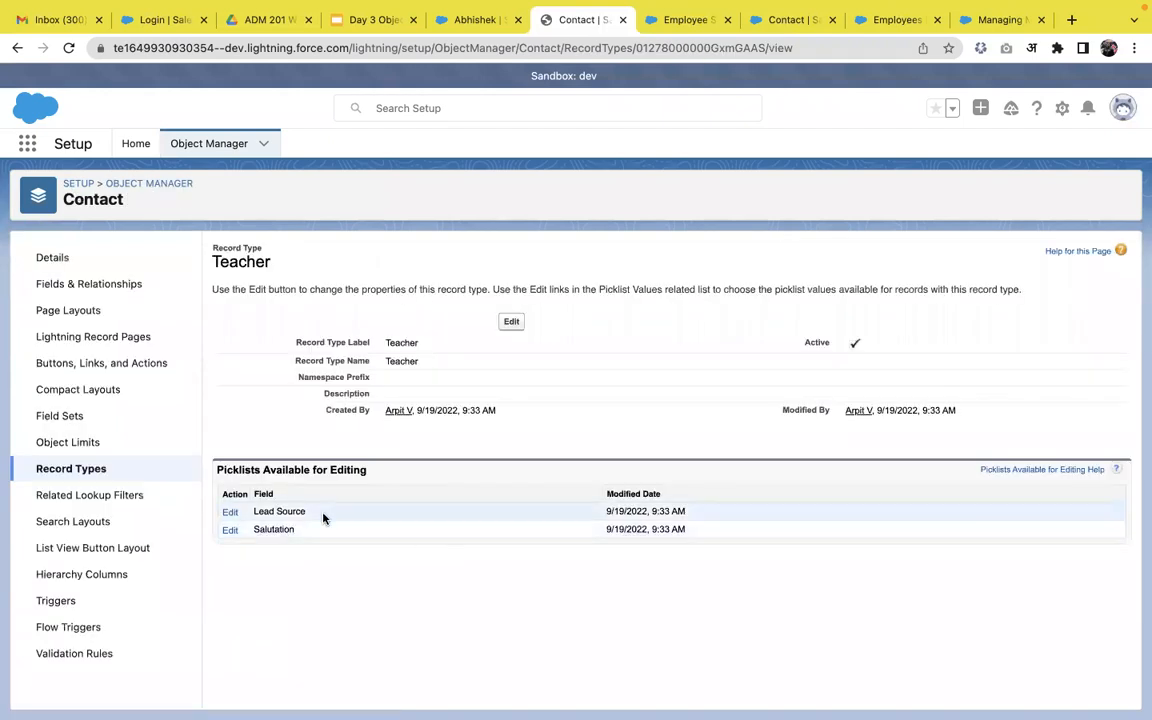
click(231, 512)
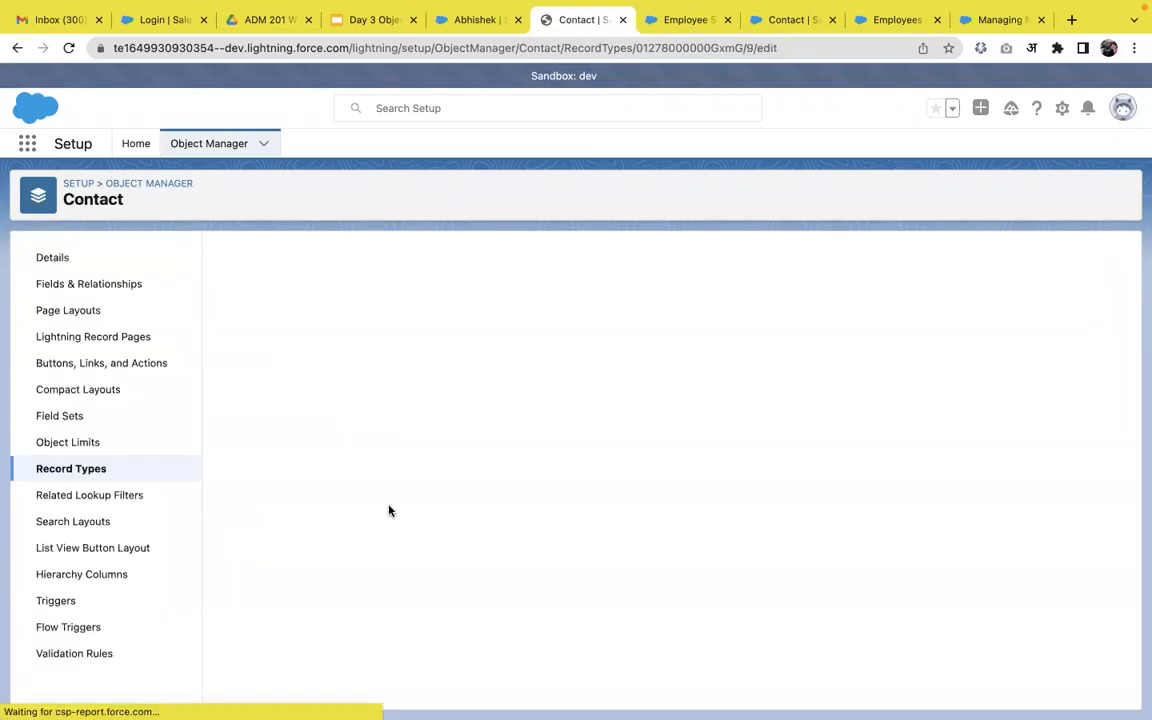
click(378, 491)
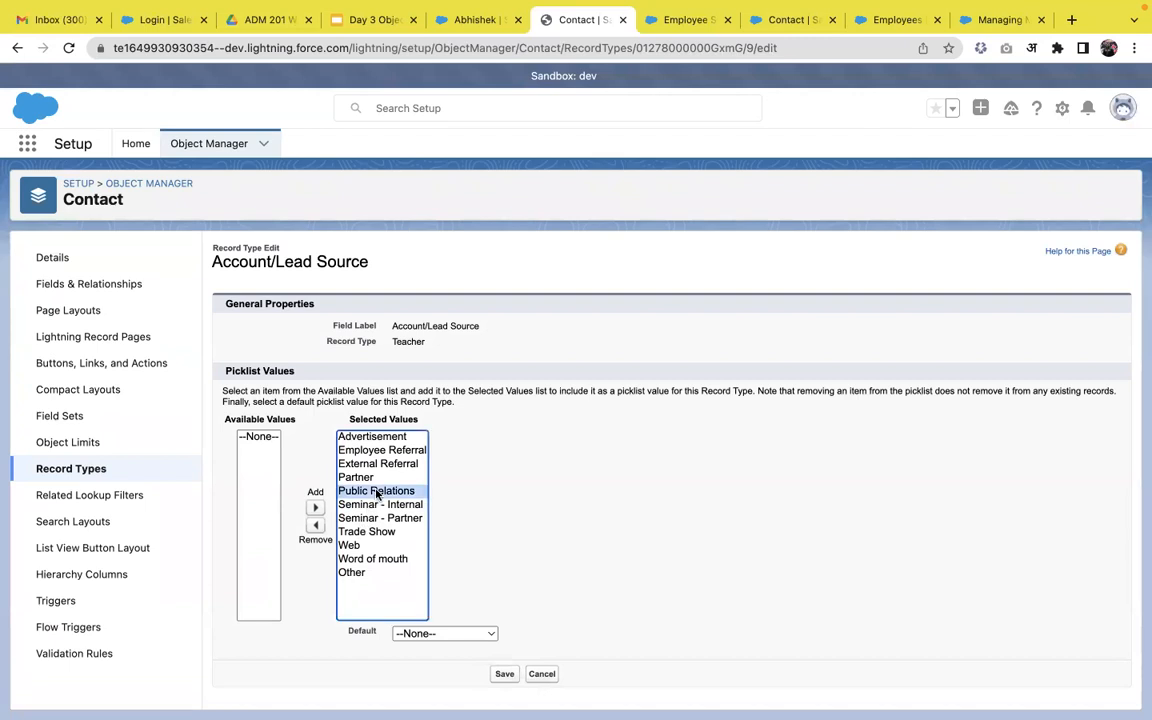
mouse_move(378, 497)
mouse_down()
mouse_move(375, 440)
mouse_move(398, 470)
mouse_move(383, 511)
mouse_up()
click(340, 525)
click(342, 530)
click(508, 678)
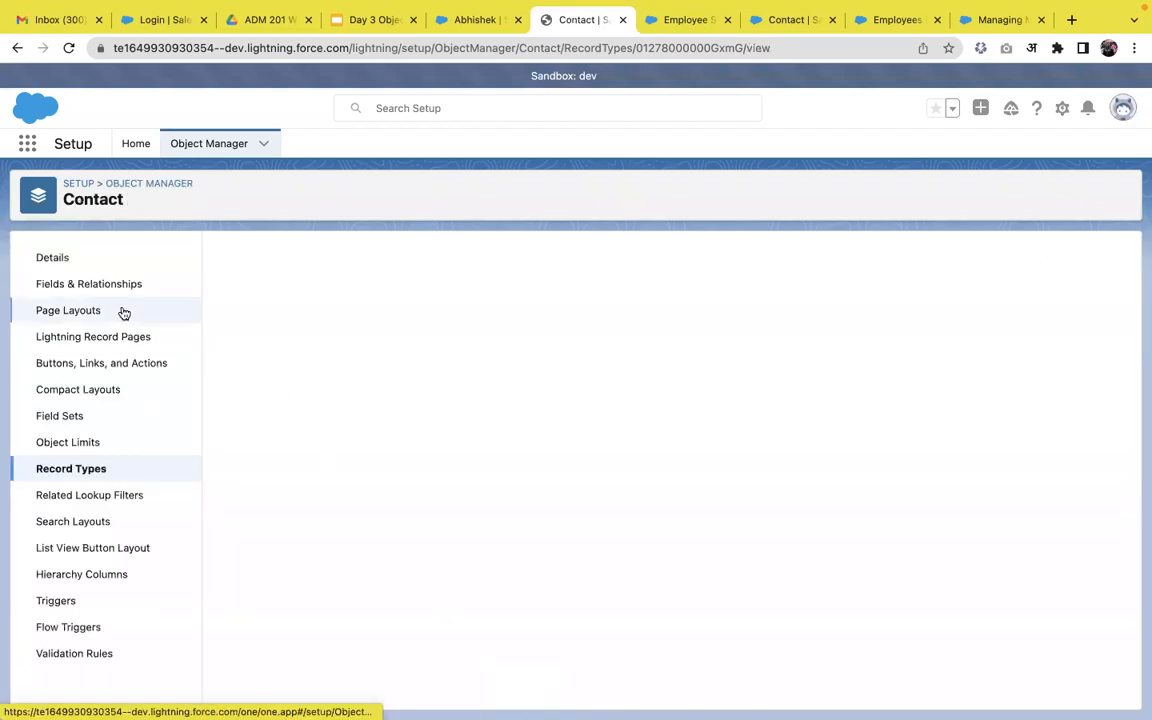
click(105, 311)
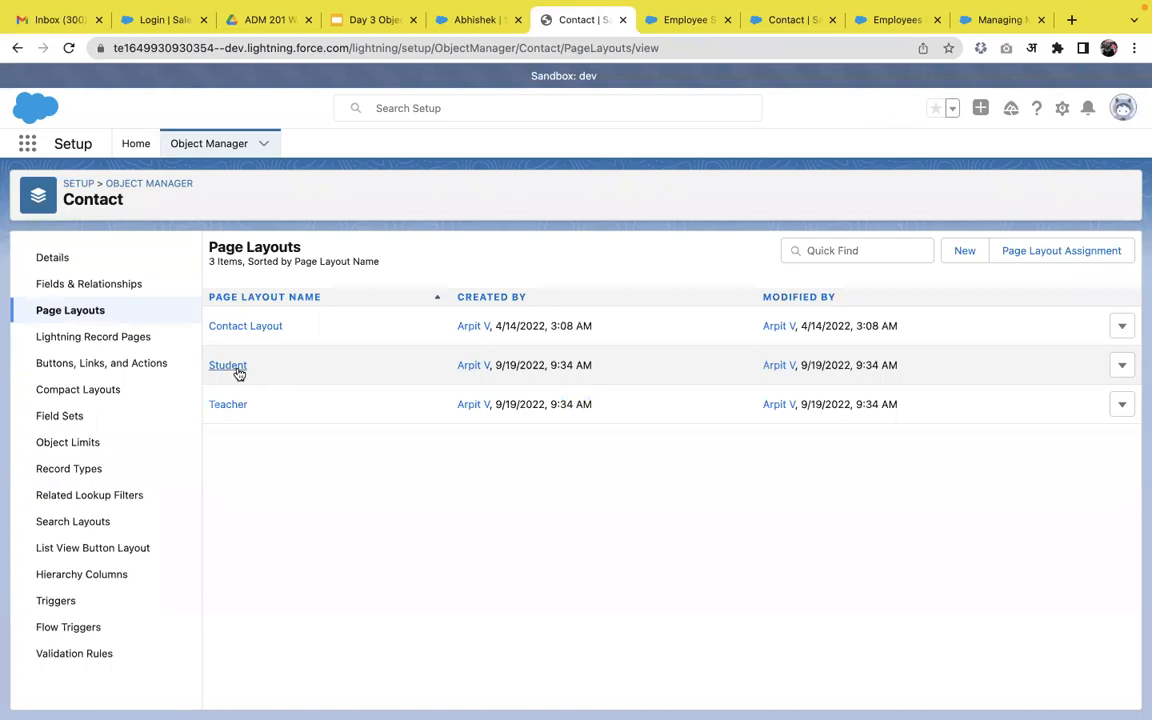
click(238, 372)
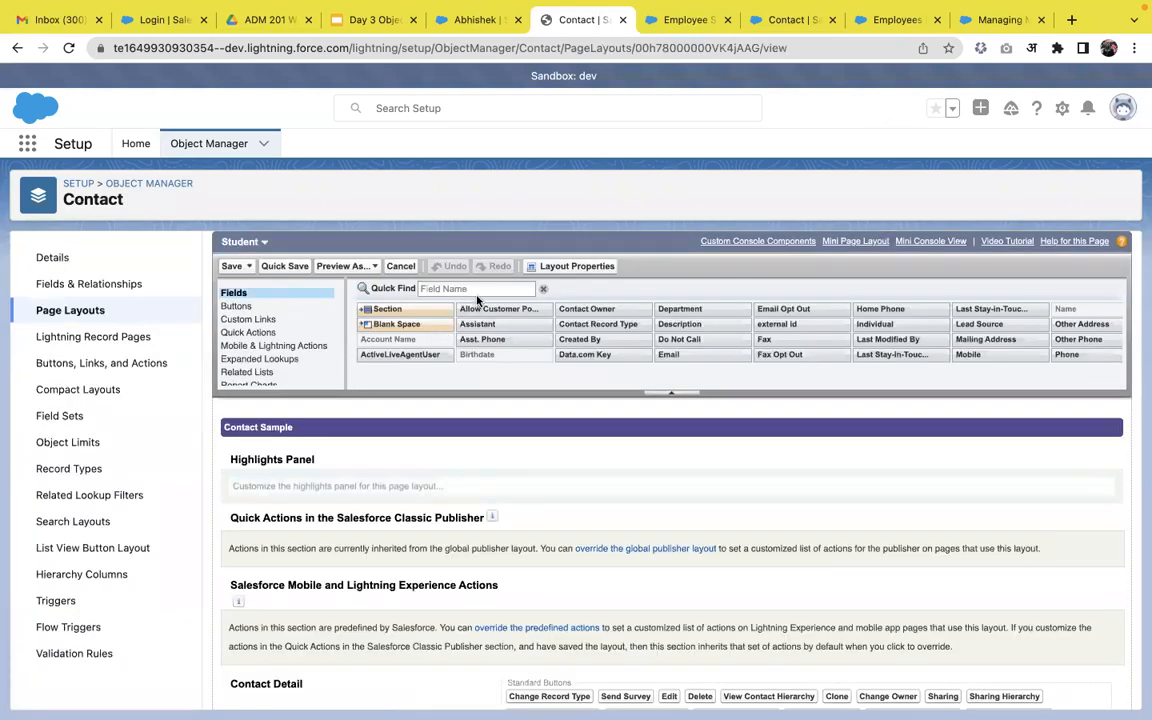
Add the Lead Source field to the Student layout's Fields section and save it.
click(483, 289)
text(Lead)
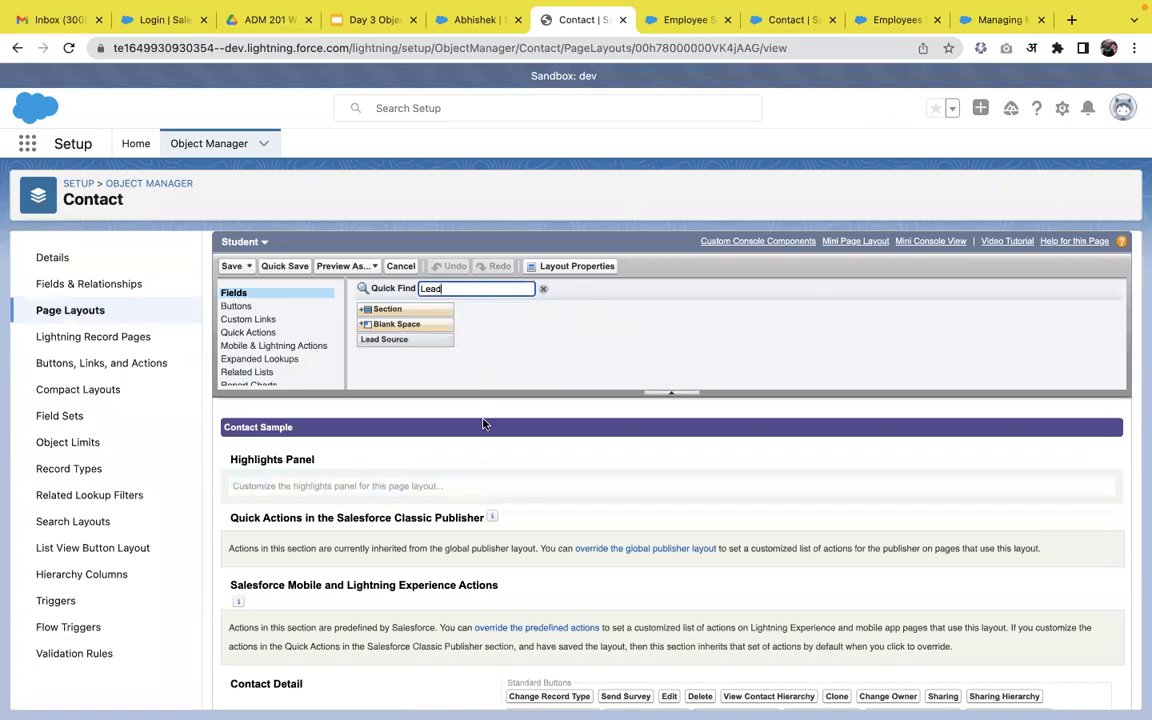
scroll(483, 424, down, 5)
drag(399, 318, 760, 437)
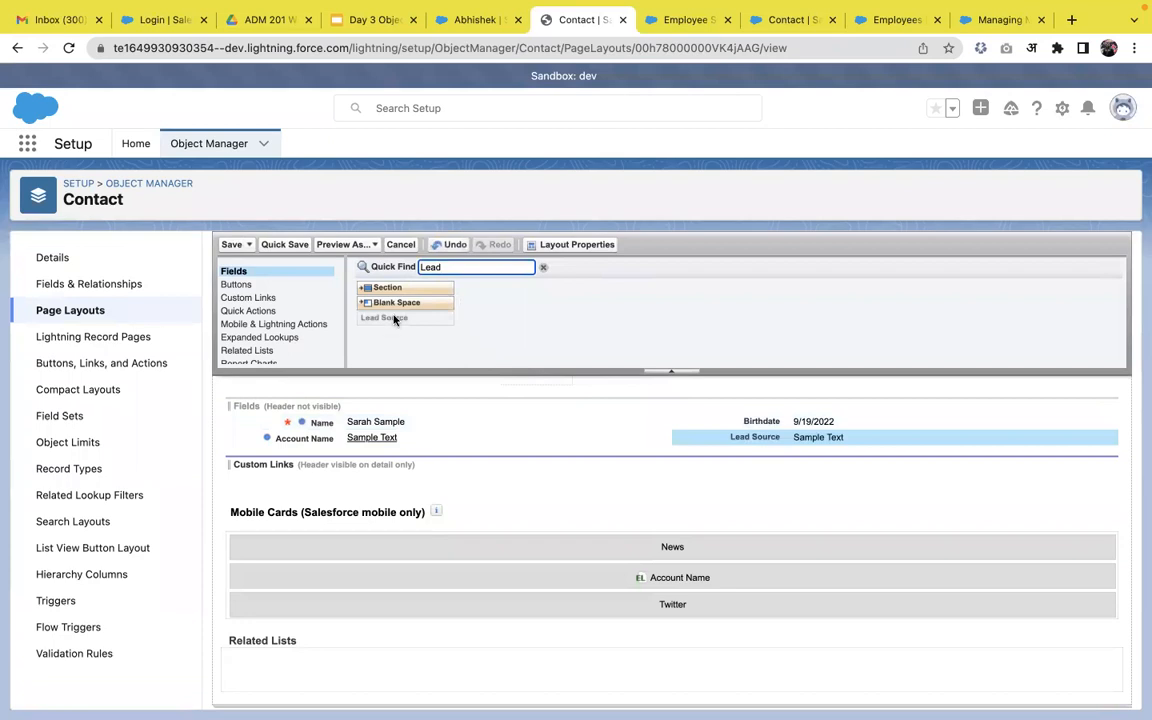
click(283, 245)
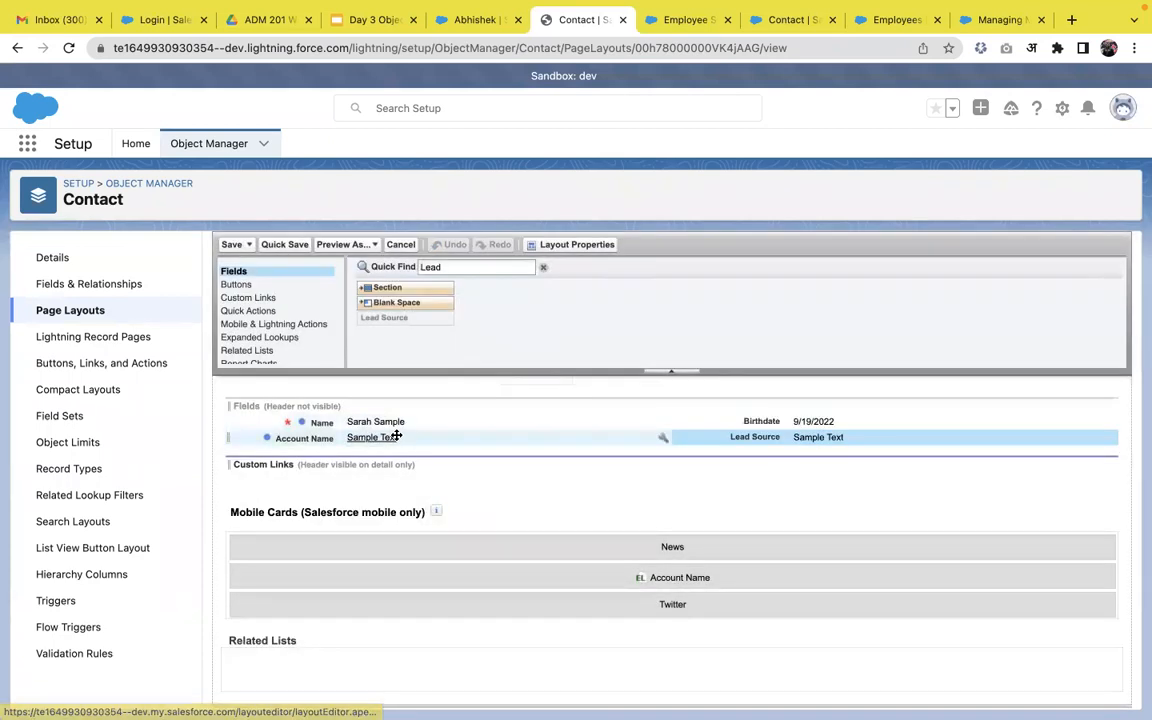
Switch to the Teacher layout, place Lead Source in its Fields section's right column, and save.
scroll(396, 435, up, 3)
scroll(396, 435, up, 3)
click(245, 242)
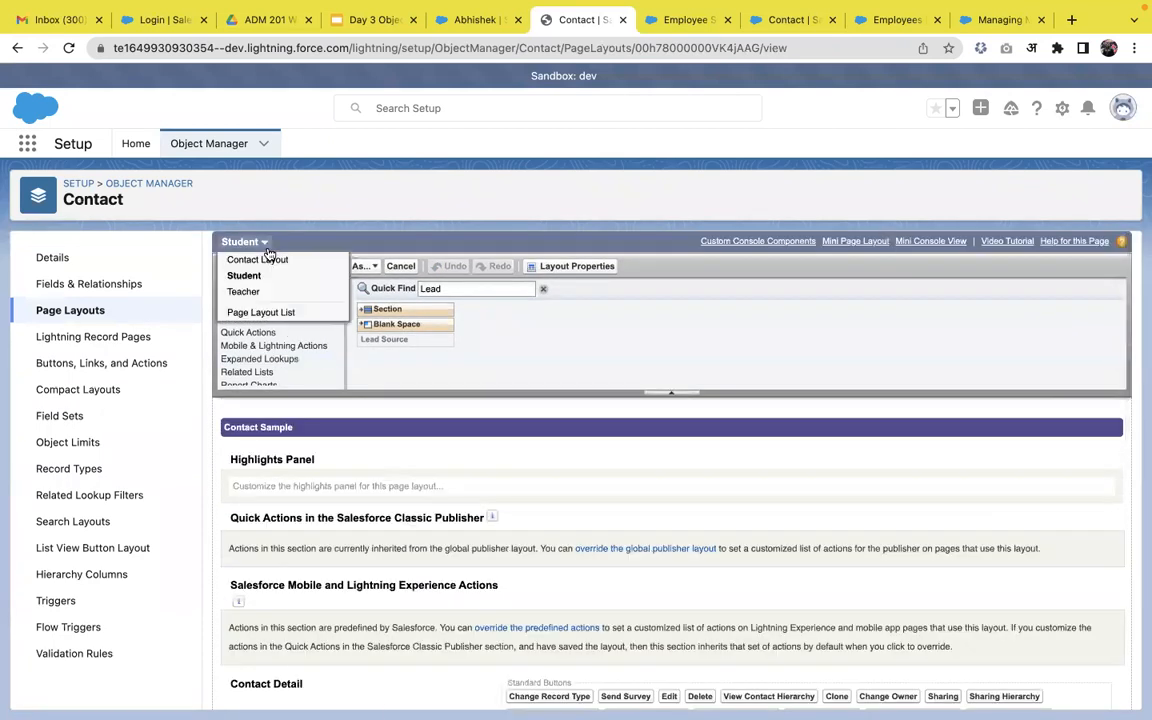
click(258, 290)
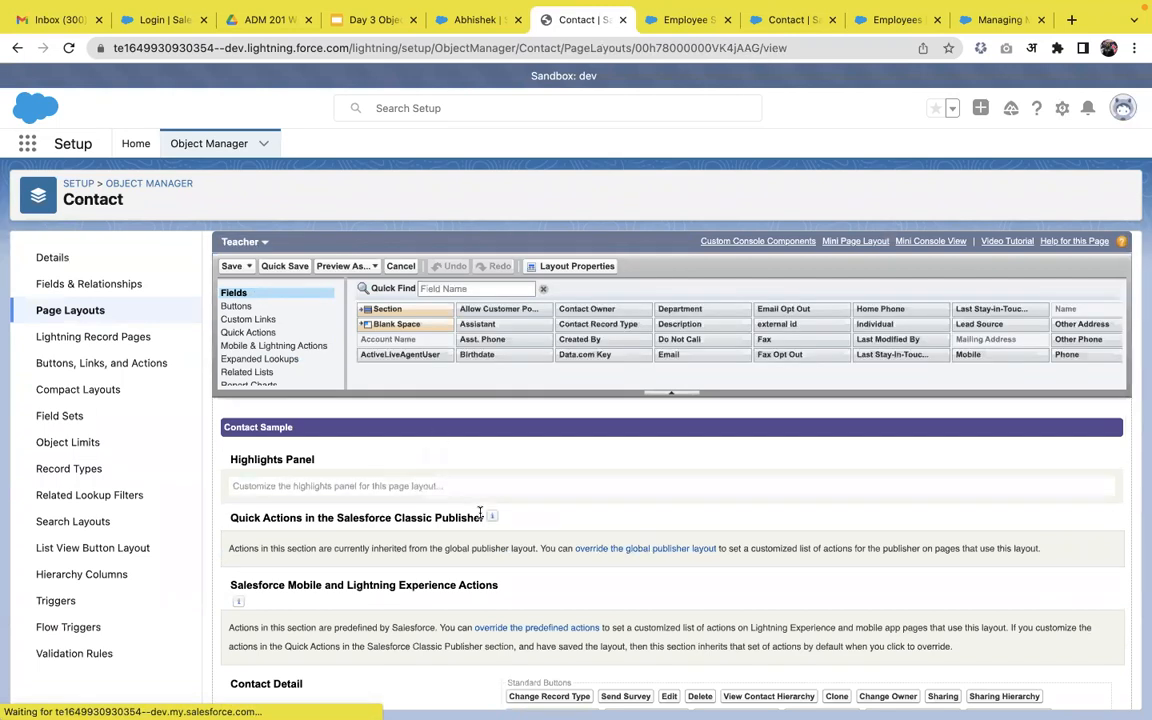
scroll(480, 517, down, 3)
scroll(480, 517, down, 3)
click(494, 267)
text(Lead)
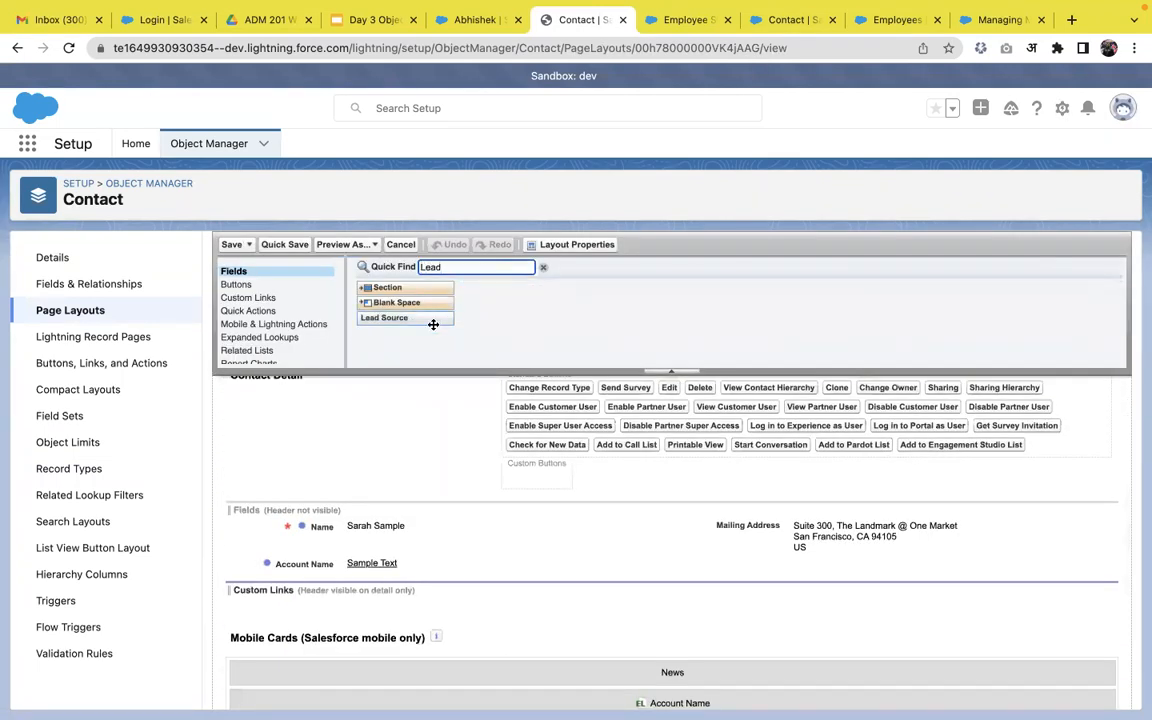
drag(433, 322, 840, 563)
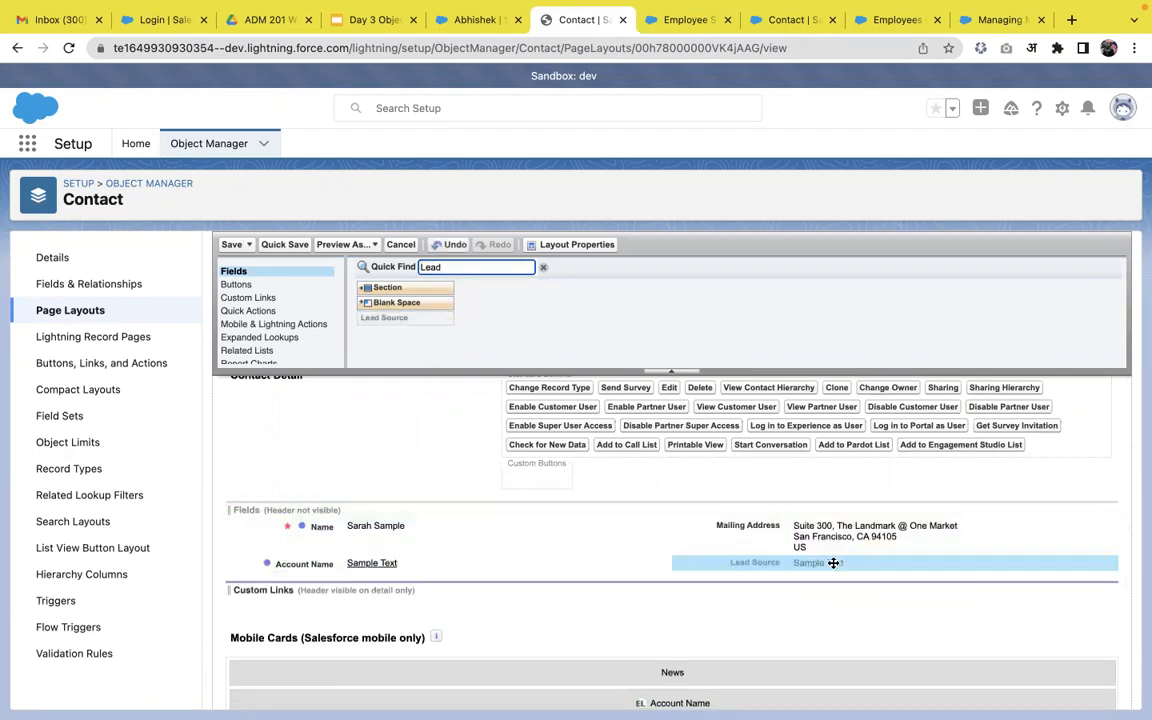
click(229, 244)
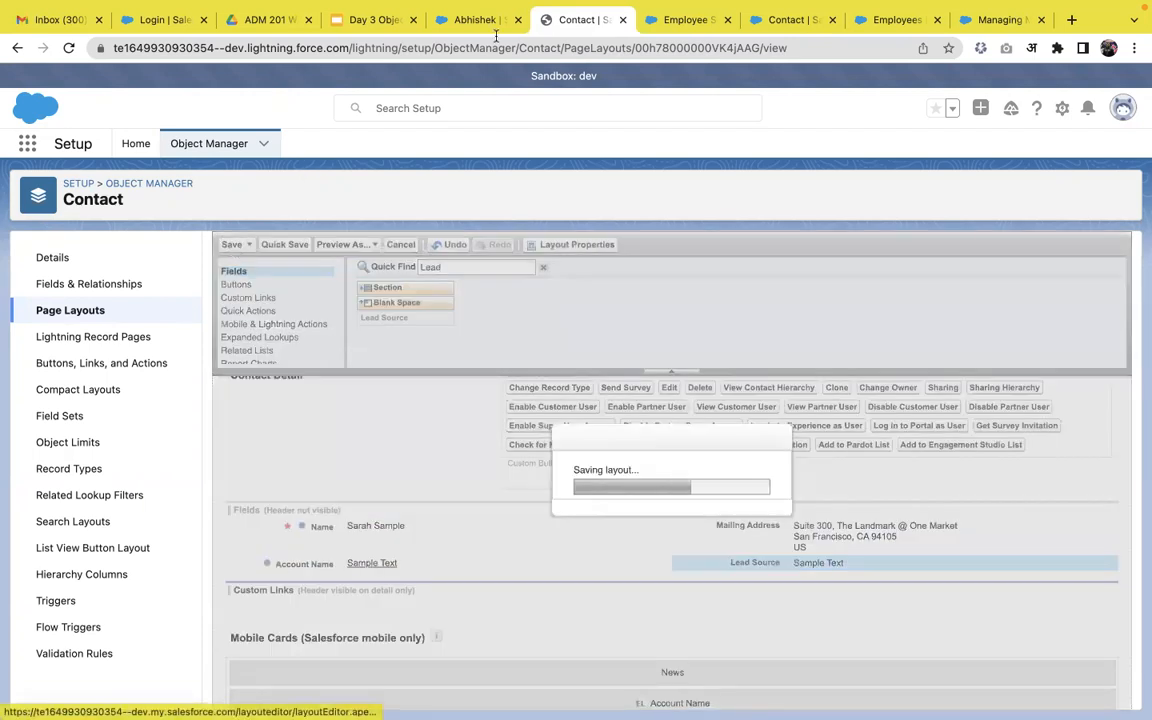
Open the first contact's Details and Lead Source editor, then reload the record page.
click(473, 61)
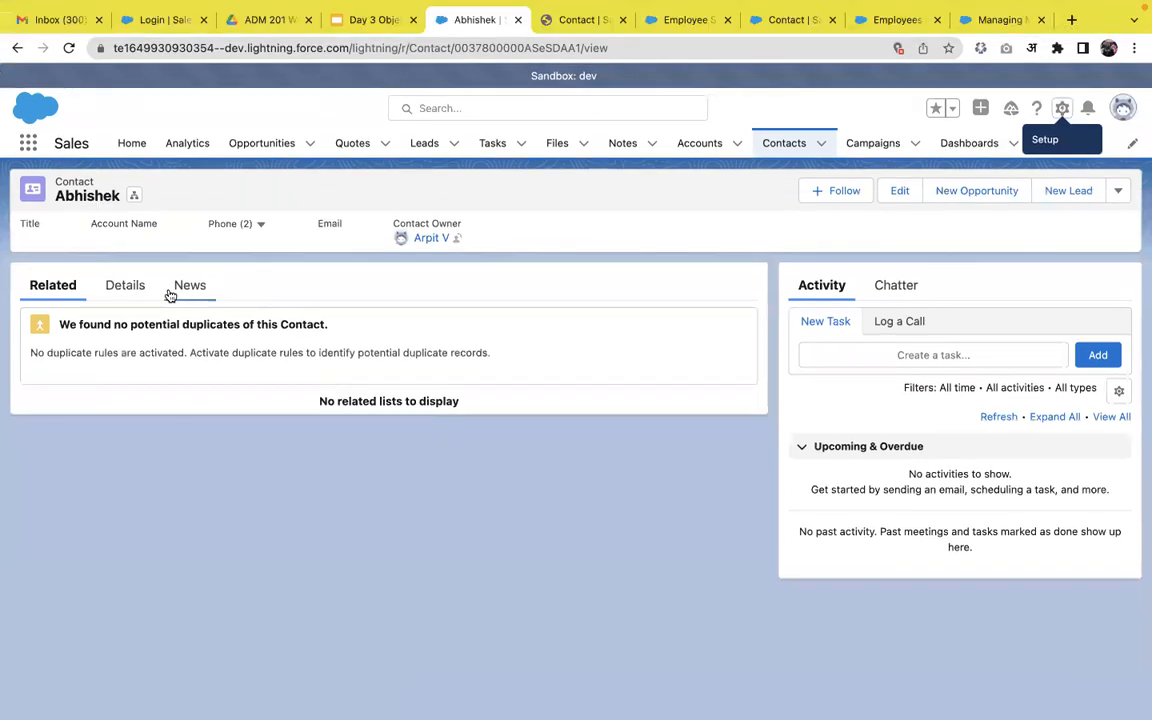
click(140, 287)
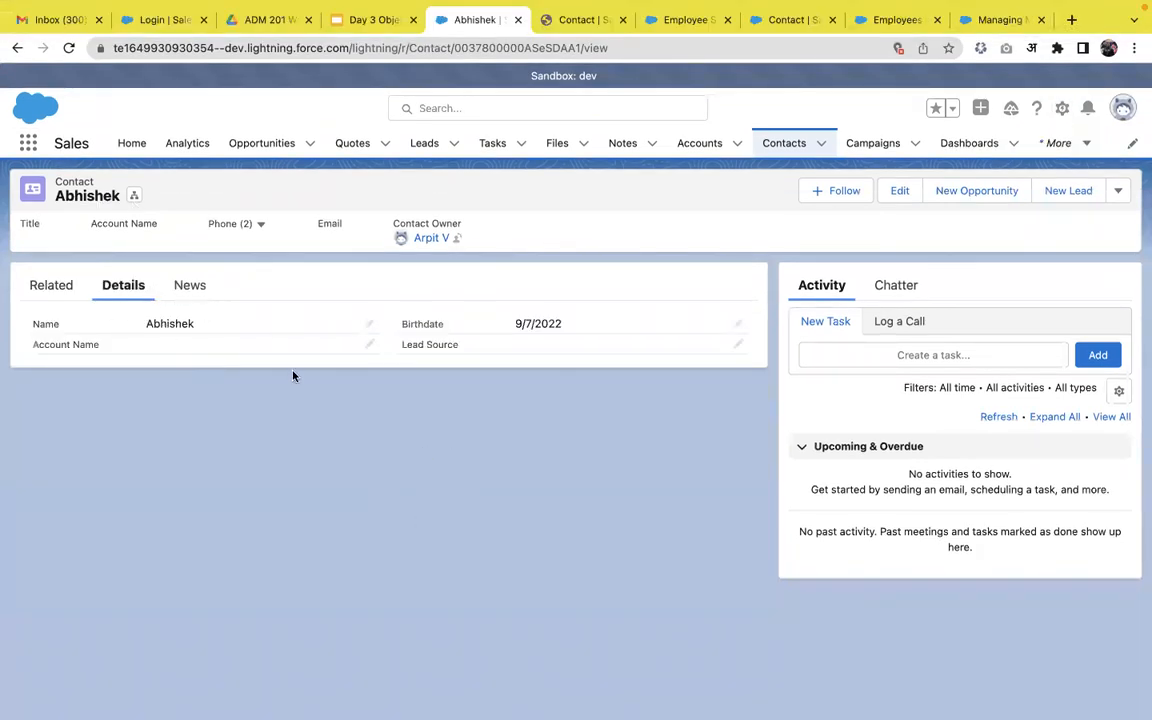
click(739, 347)
click(646, 478)
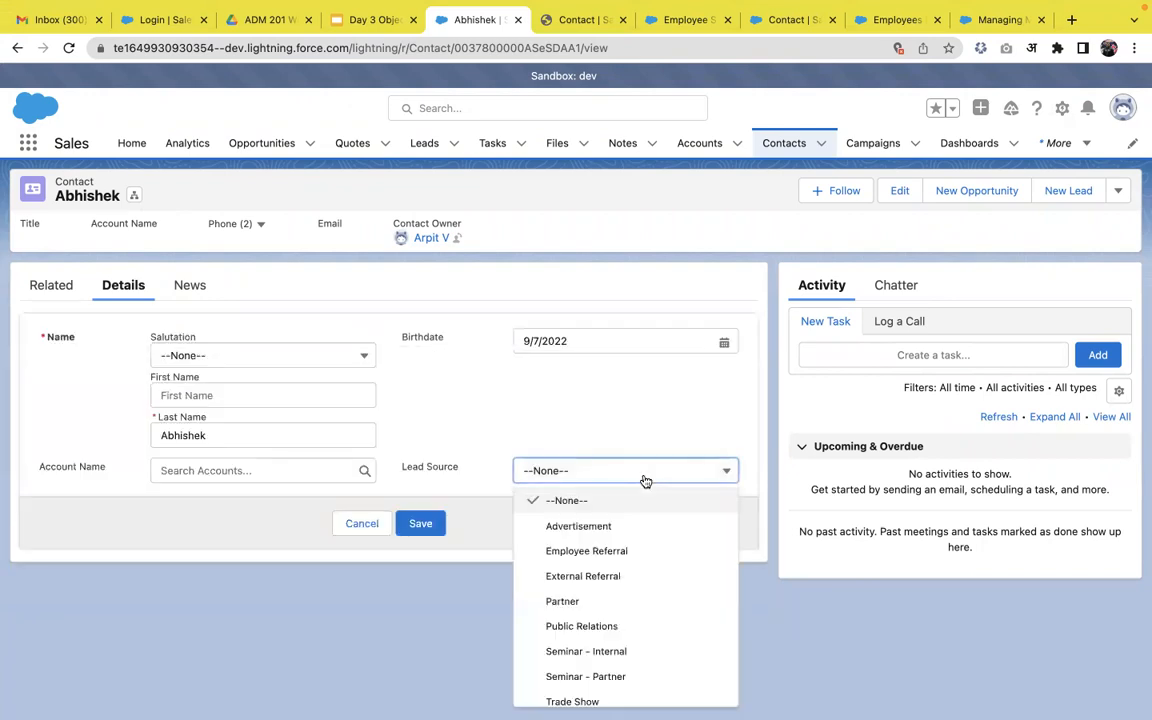
click(643, 430)
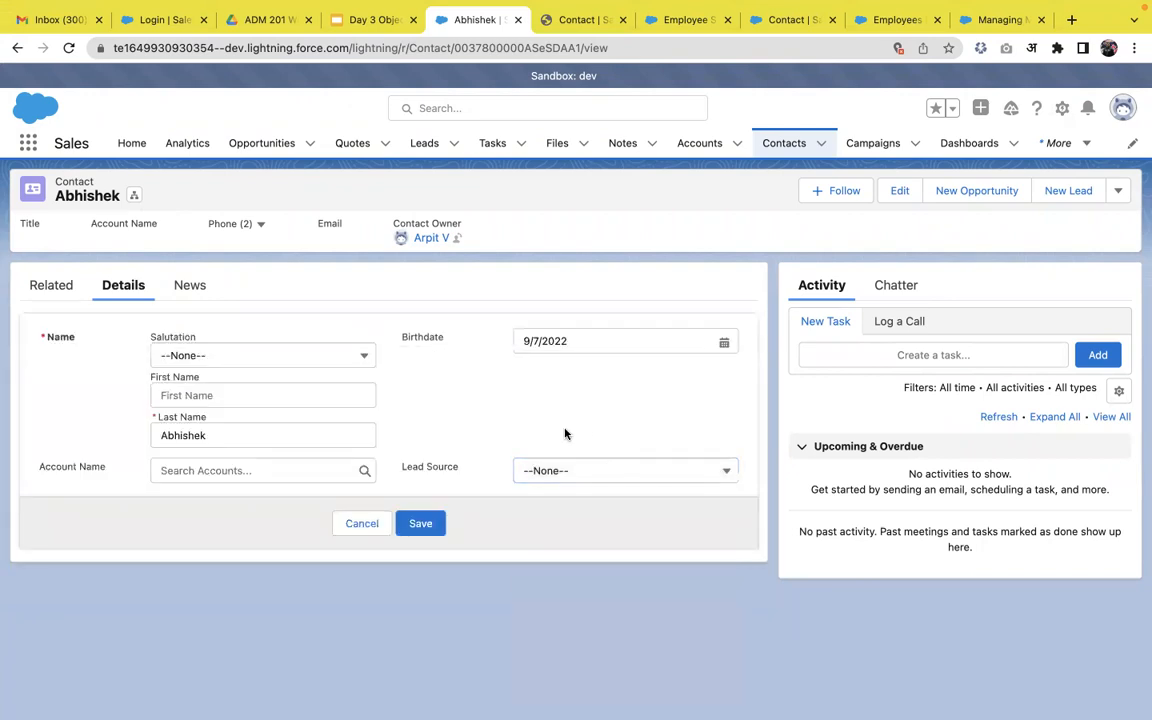
key(super+r)
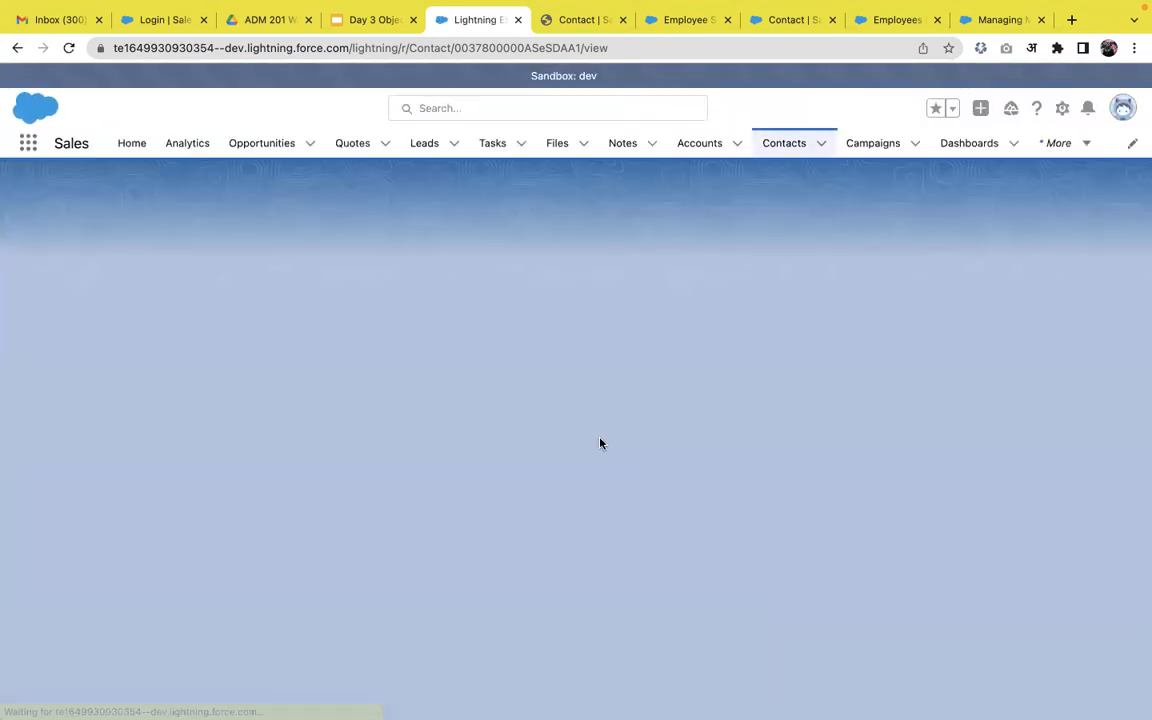
Set the contact's Lead Source to Advertisement, save, and go to the Contacts list.
click(123, 328)
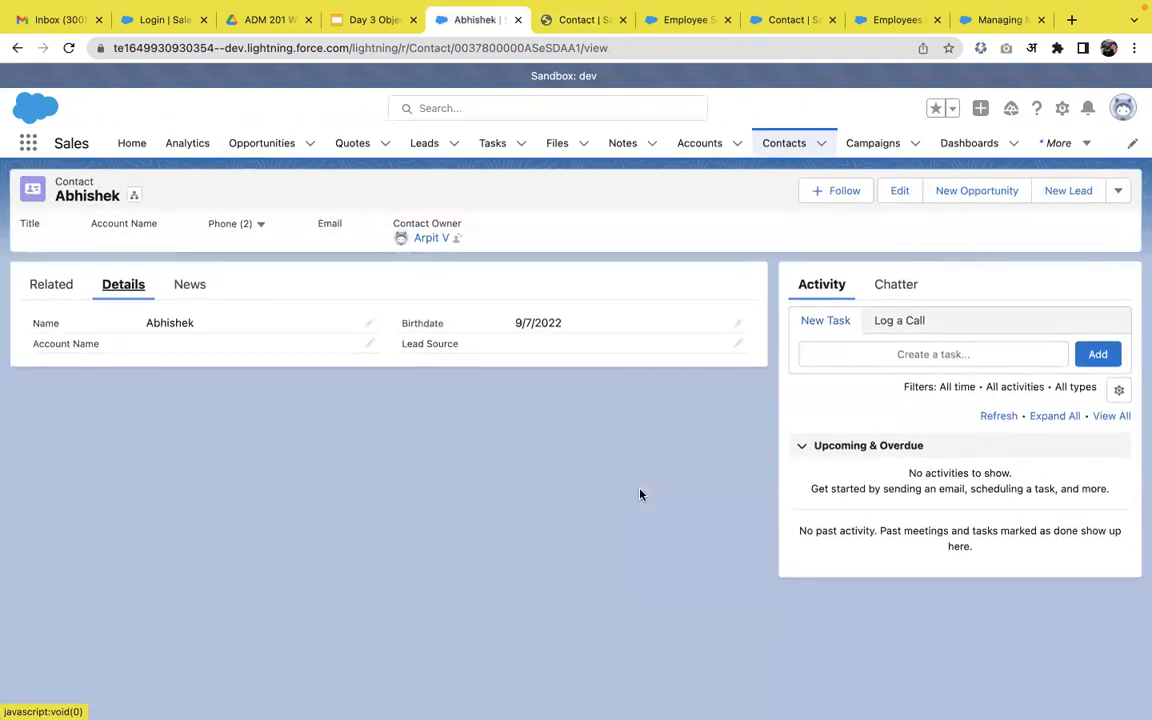
click(740, 343)
click(634, 478)
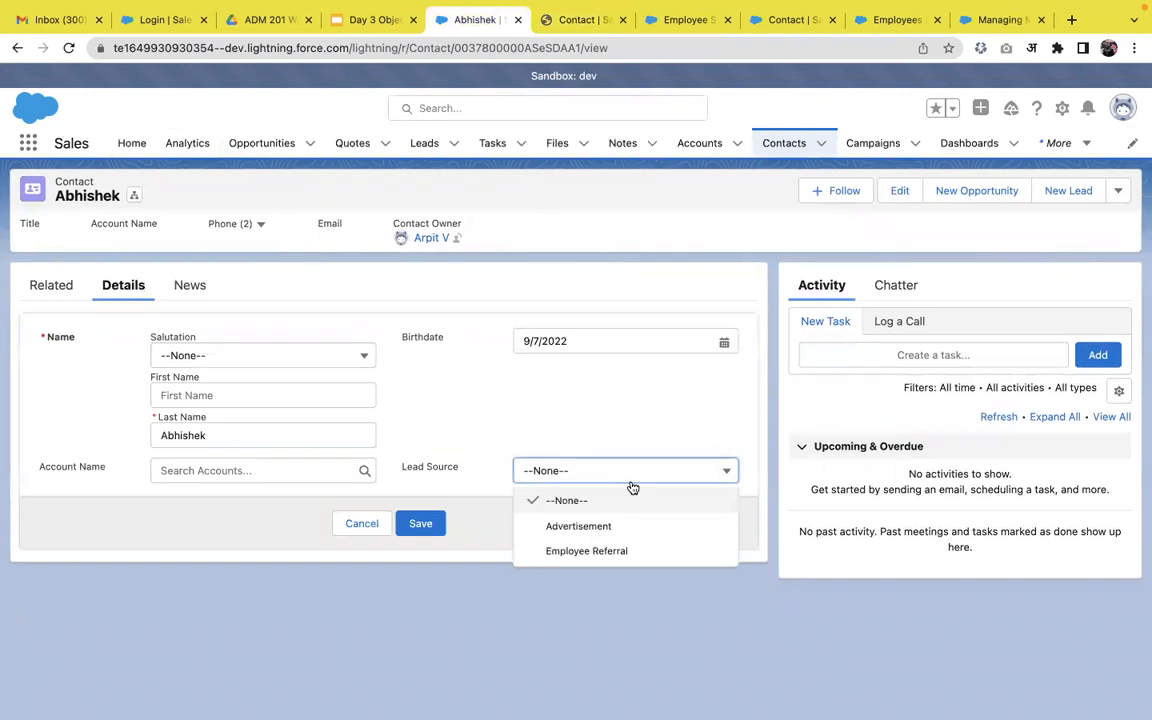
click(595, 530)
click(420, 542)
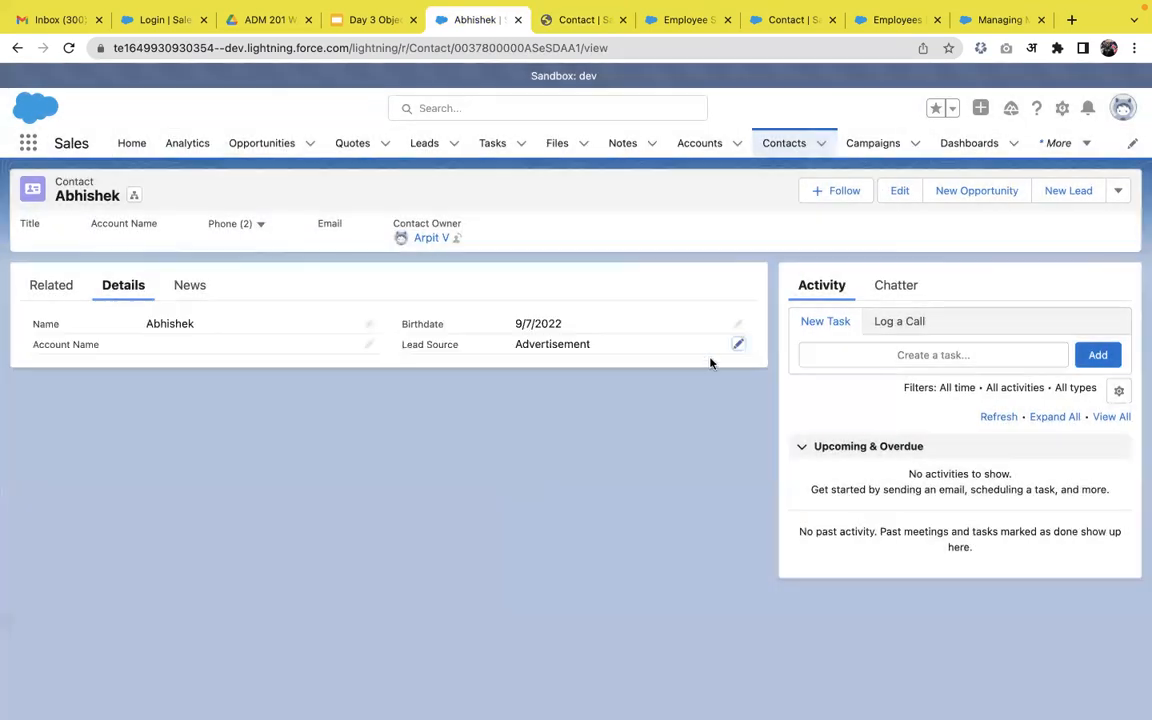
click(800, 152)
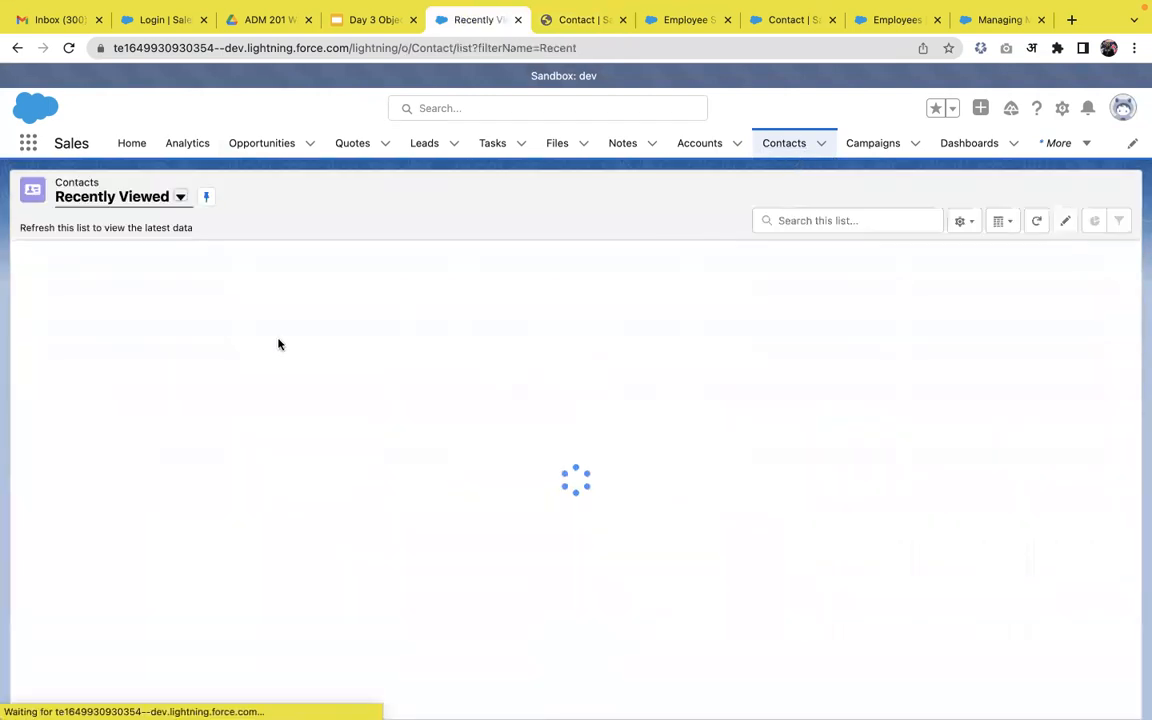
Open the second contact and save its Lead Source as Seminar - Internal.
click(105, 302)
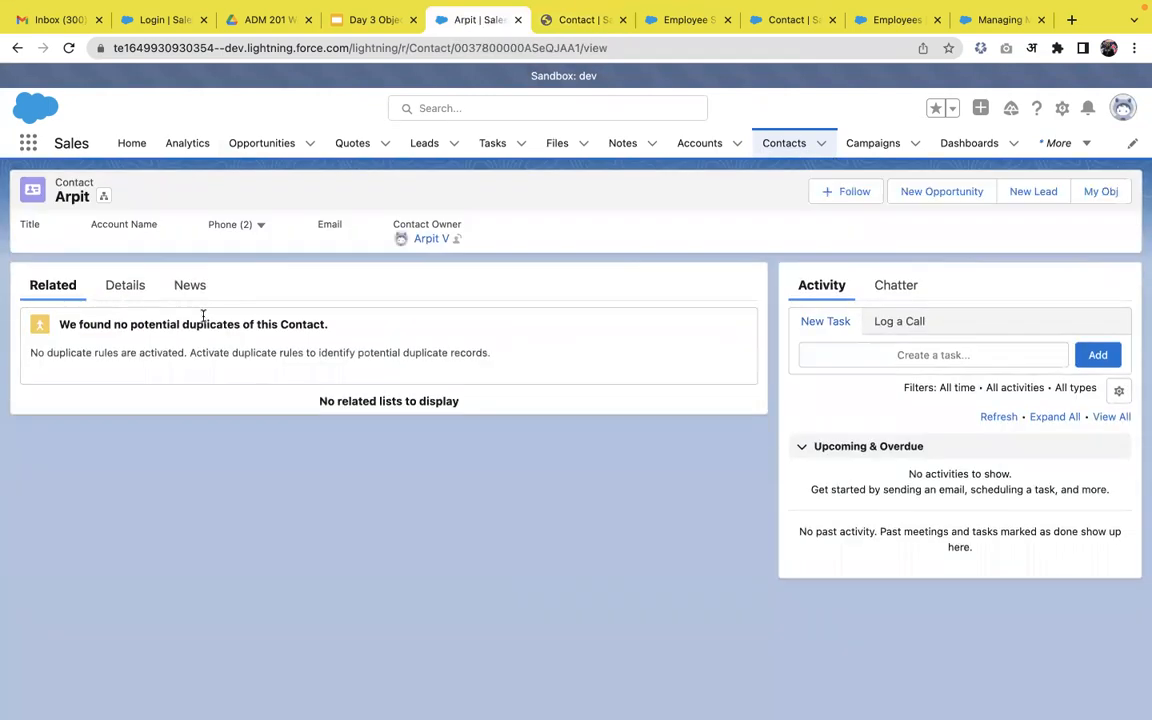
click(135, 292)
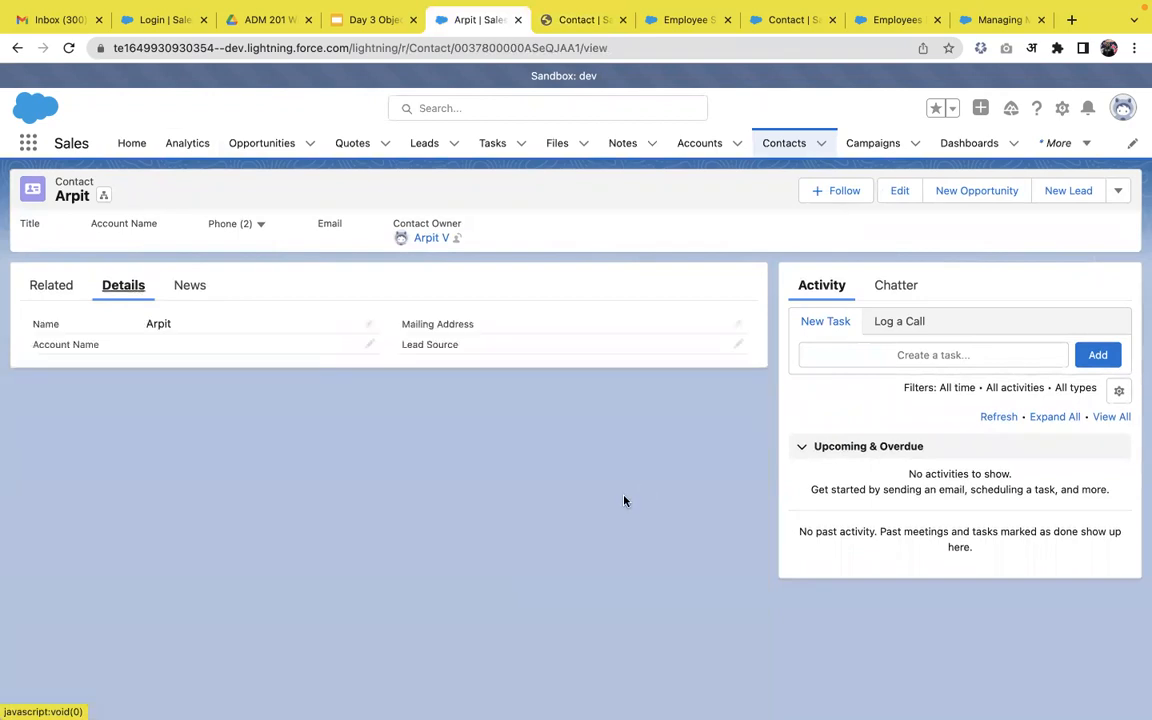
click(738, 343)
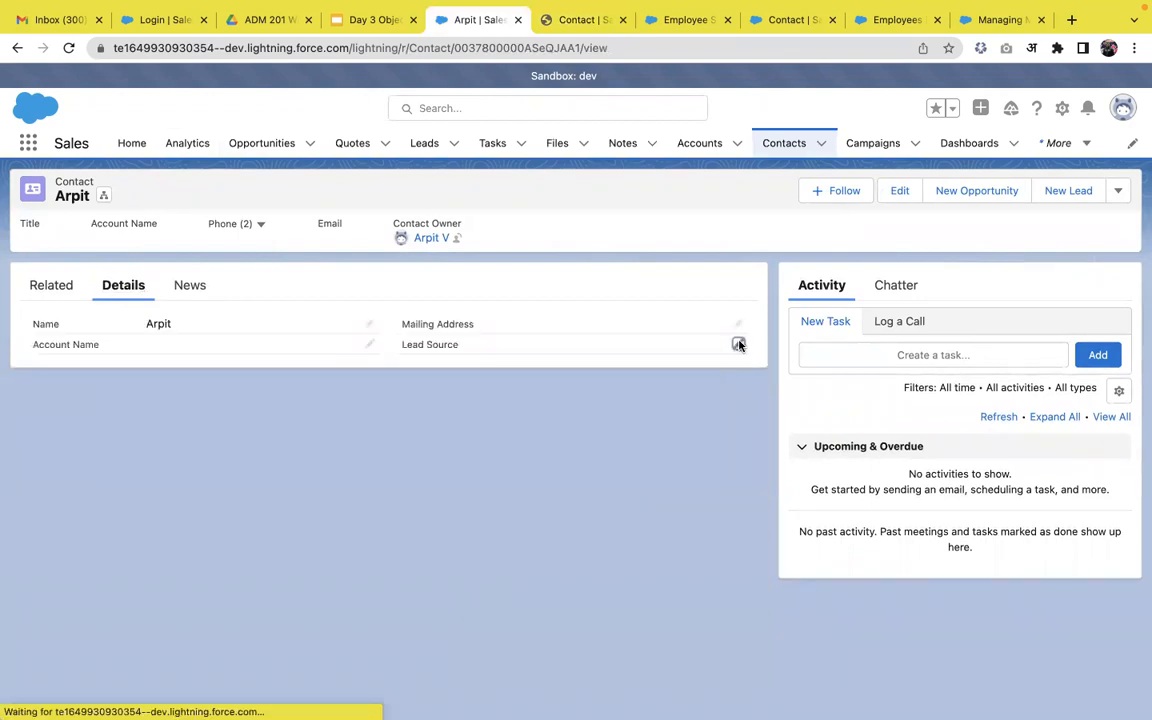
click(609, 519)
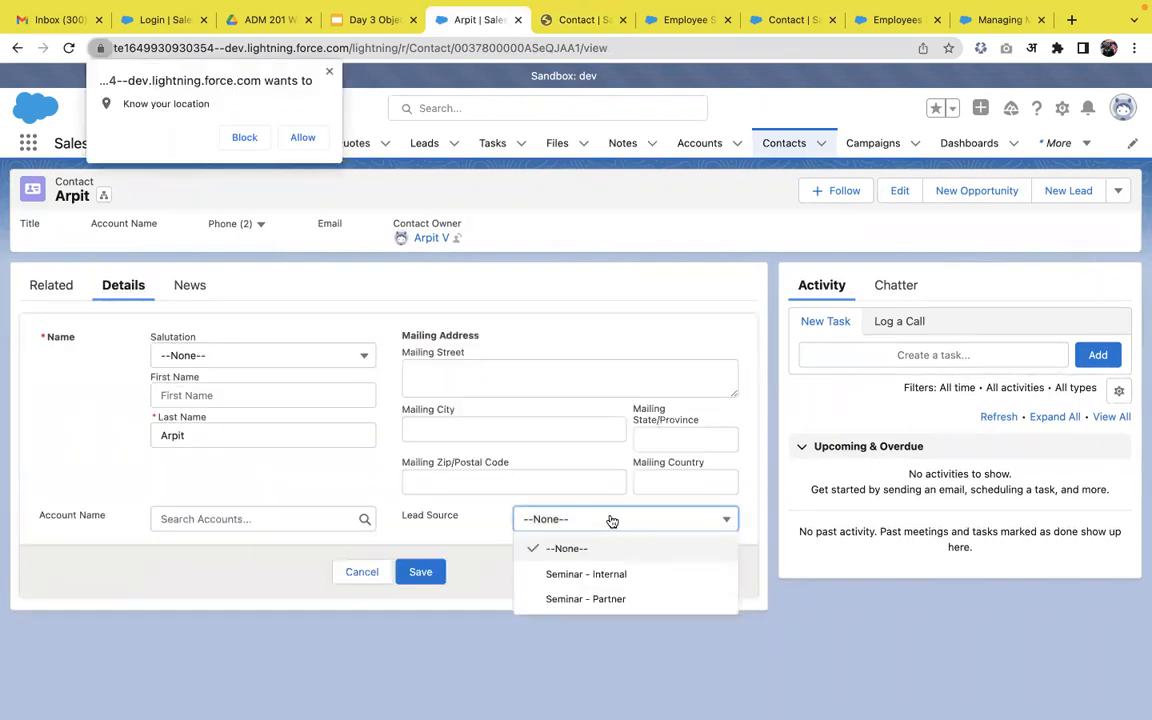
click(590, 574)
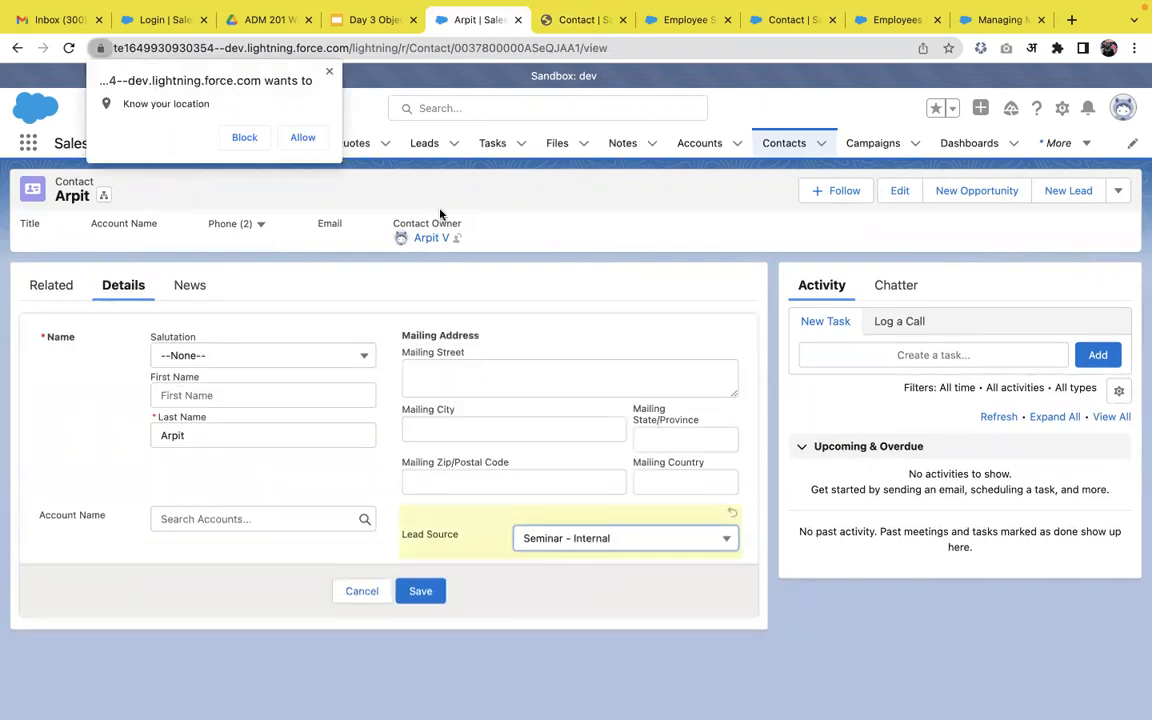
click(330, 72)
click(432, 622)
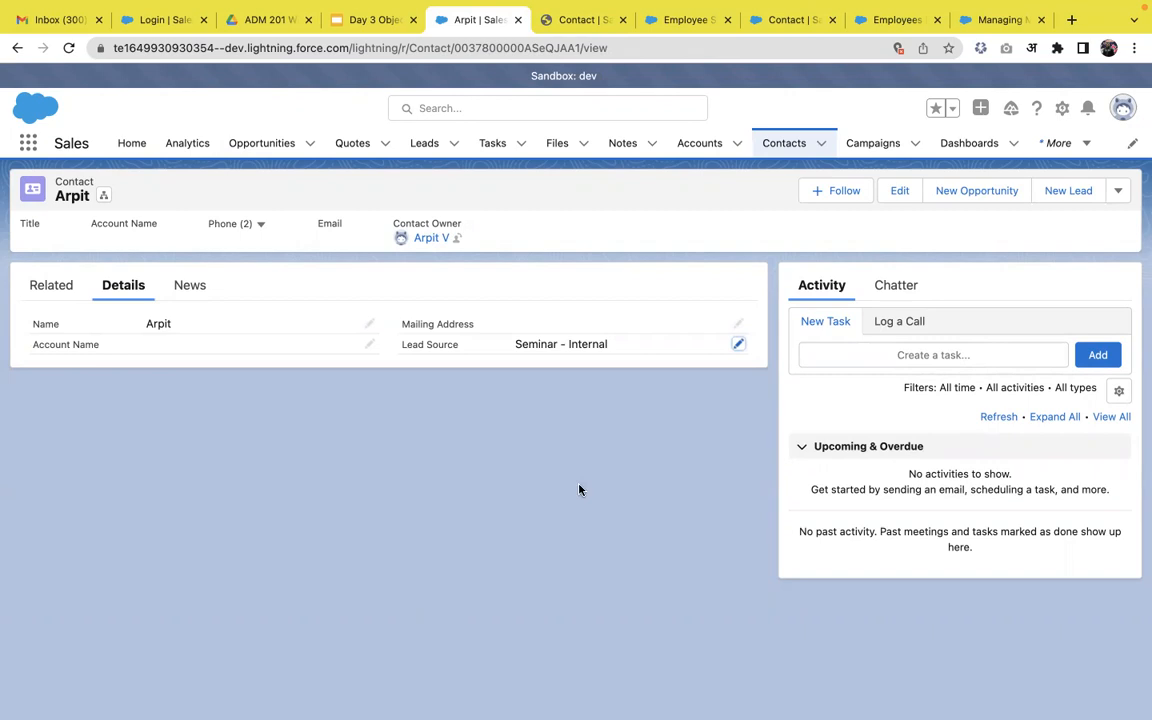
click(336, 22)
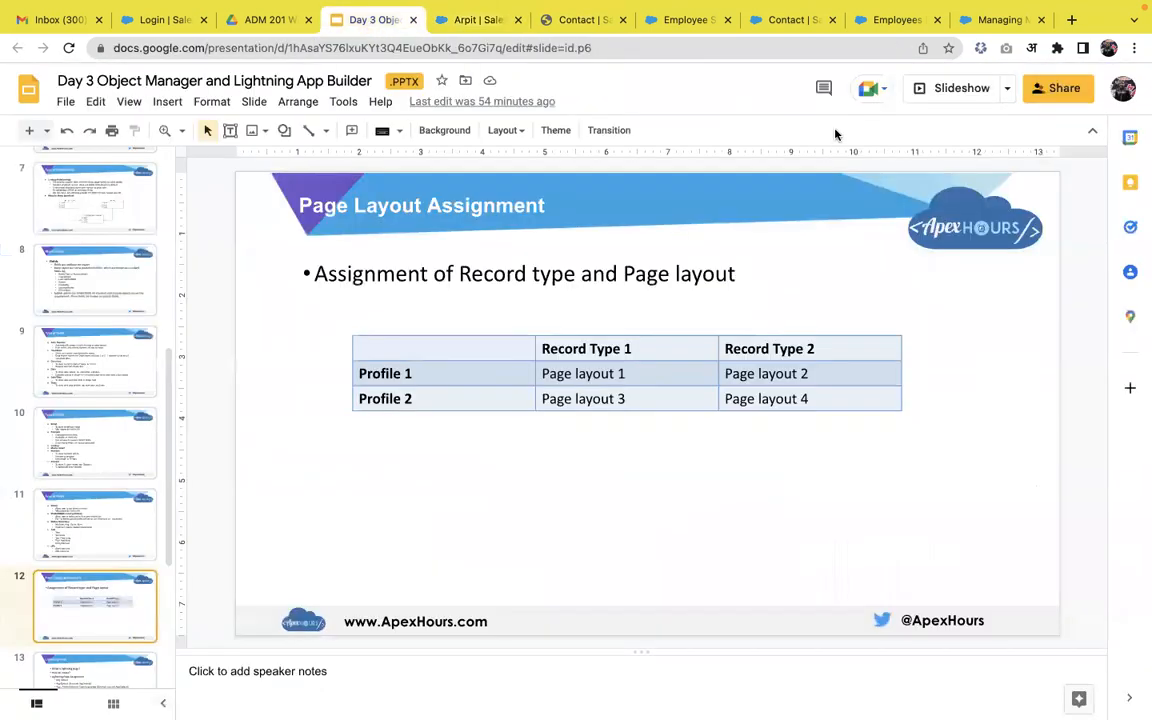
Present the deck, advance to the Lightning Page slide, and exit full screen.
click(938, 85)
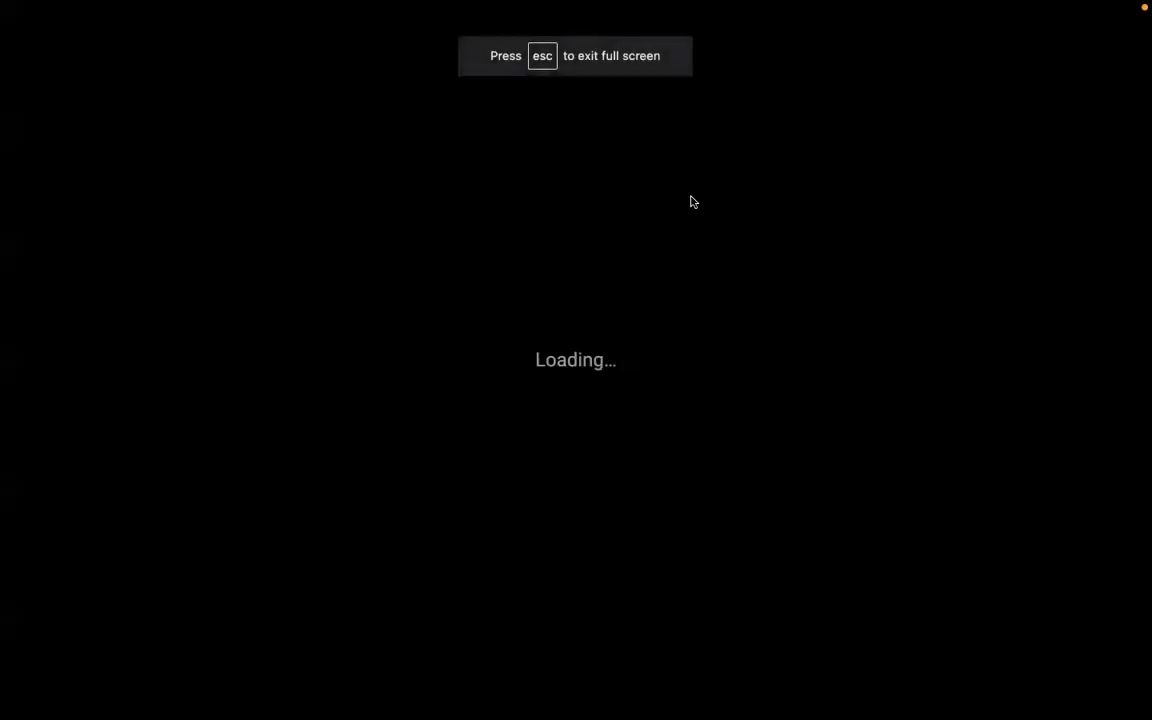
key(Right)
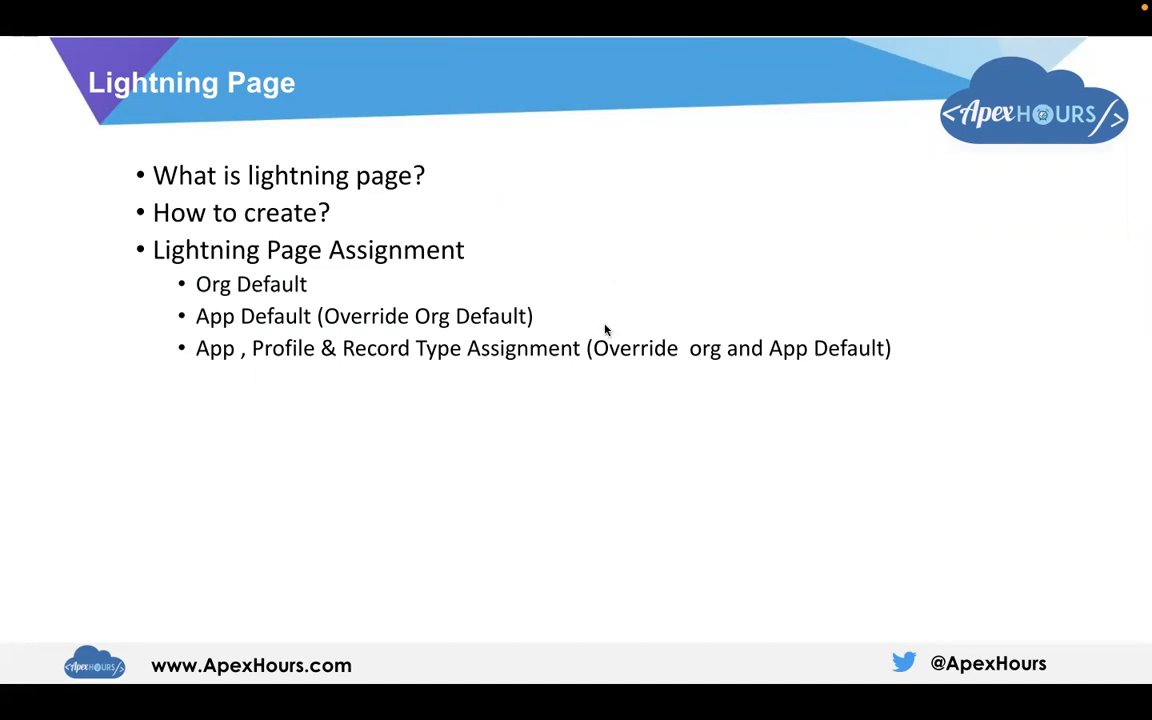
key(Escape)
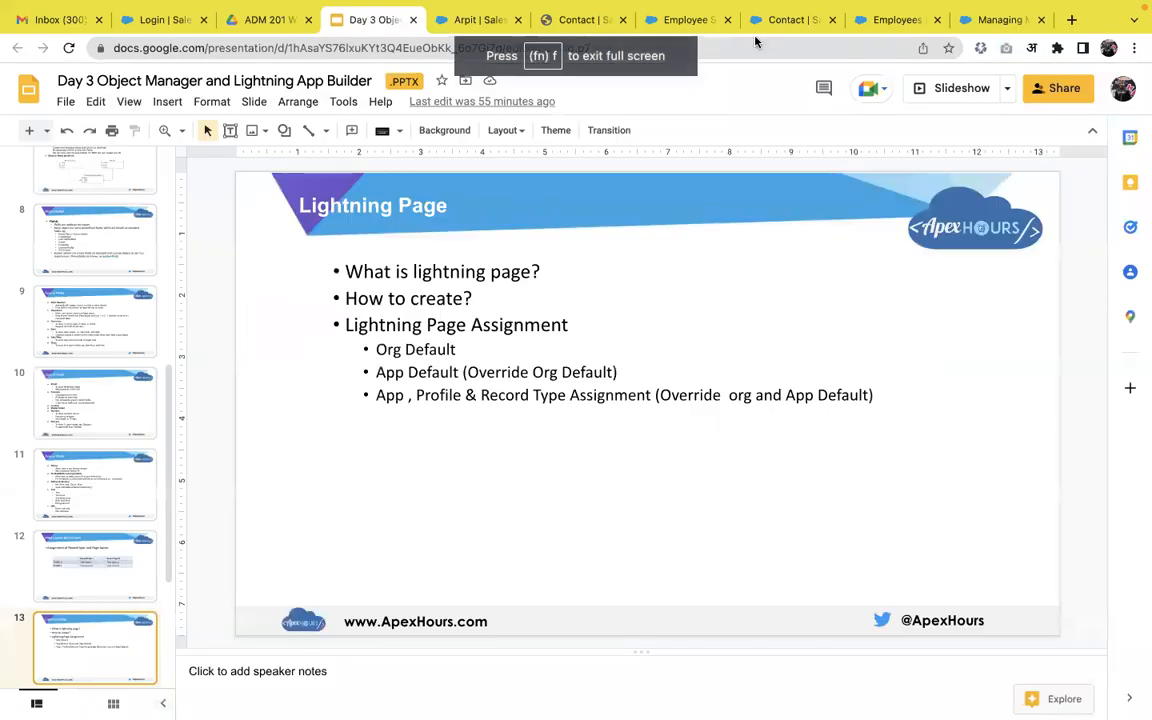
click(705, 27)
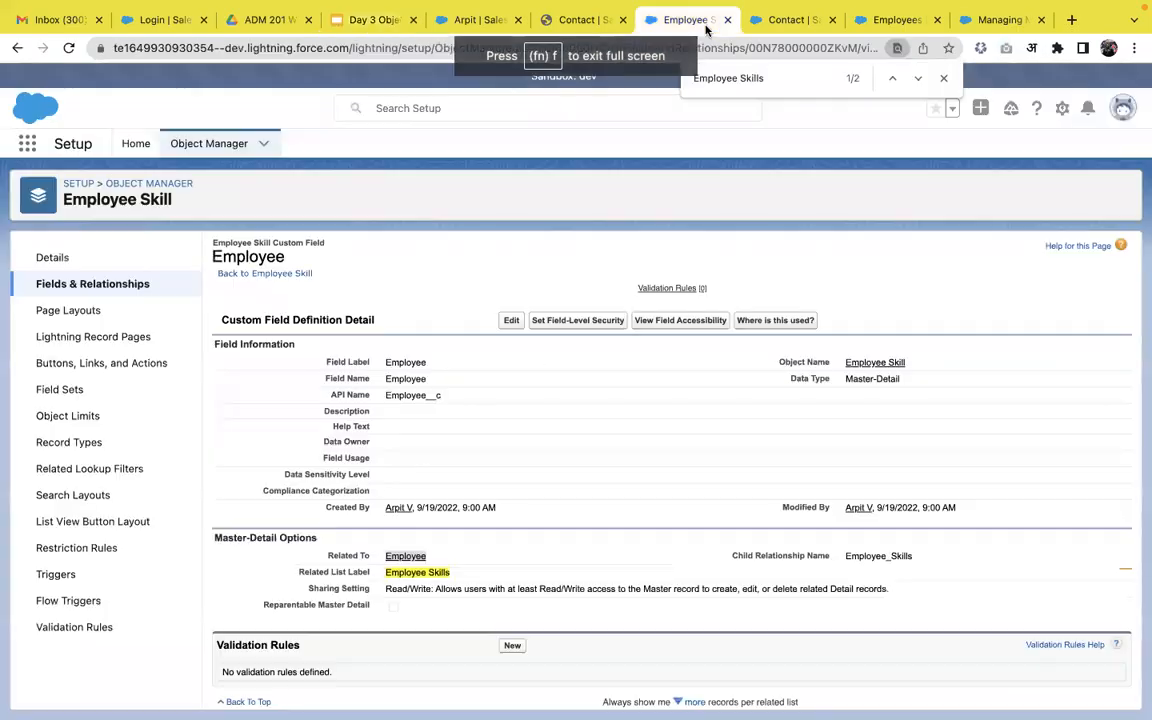
Open Setup from the gear menu, find Lightning App Builder via Quick Find 'app', and start a new page.
click(792, 27)
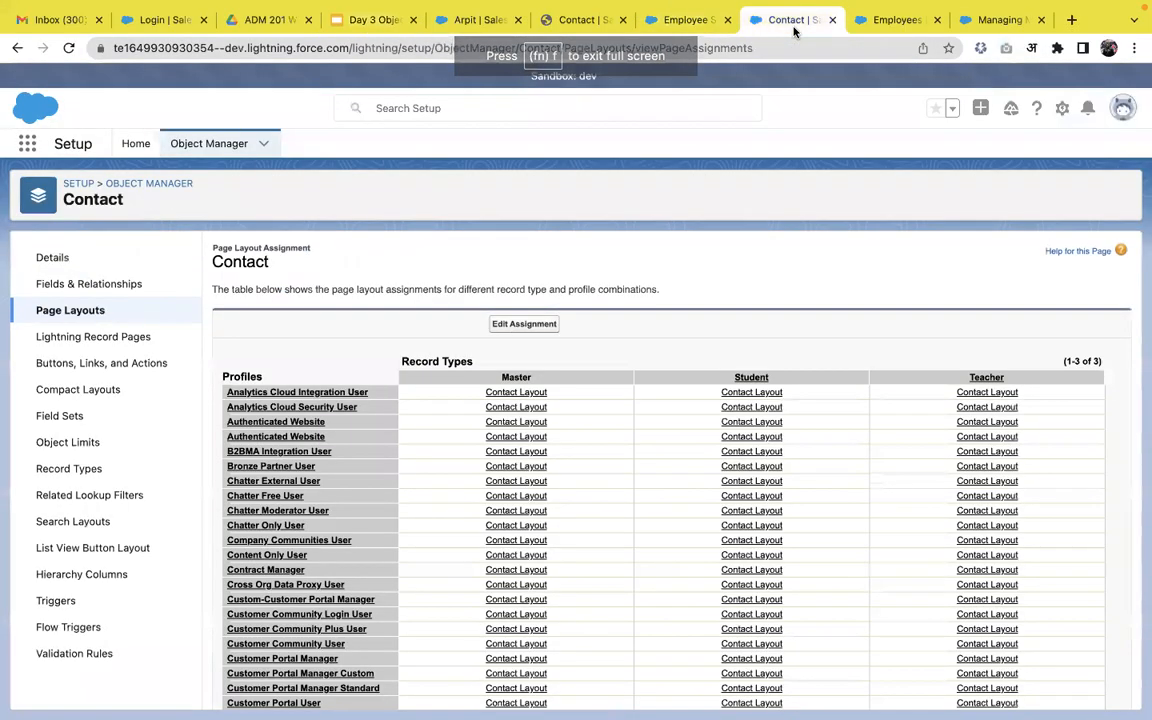
click(460, 20)
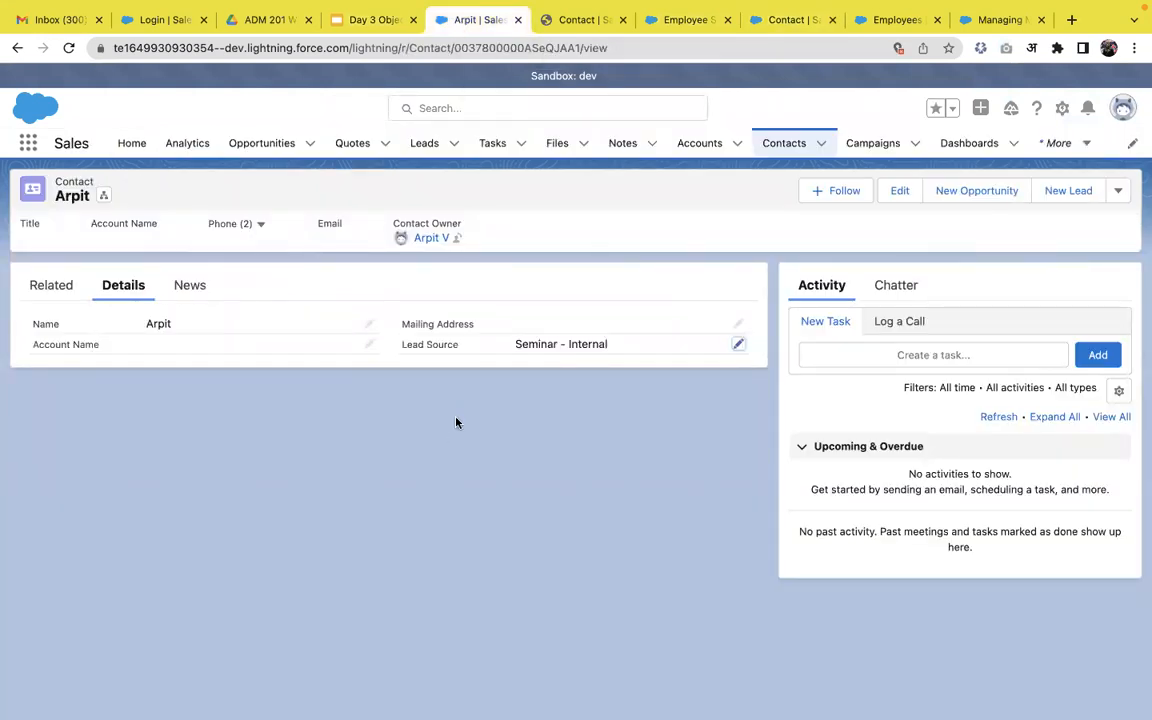
click(1062, 110)
click(1022, 155)
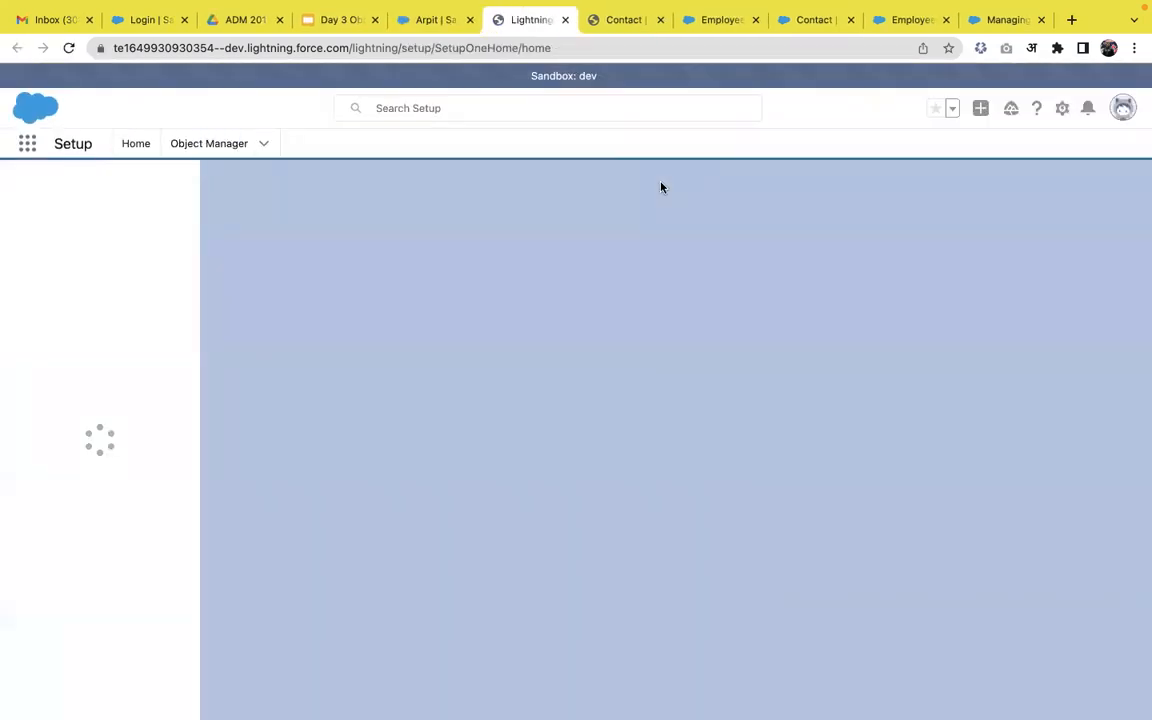
click(121, 188)
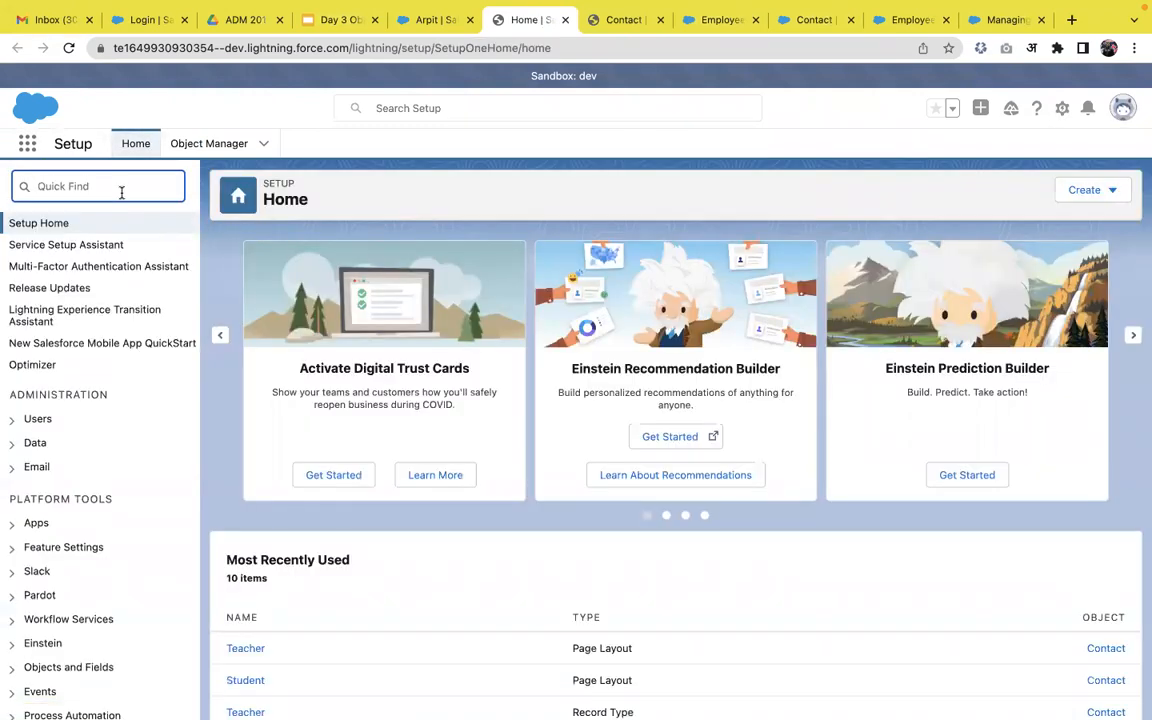
text(app bu)
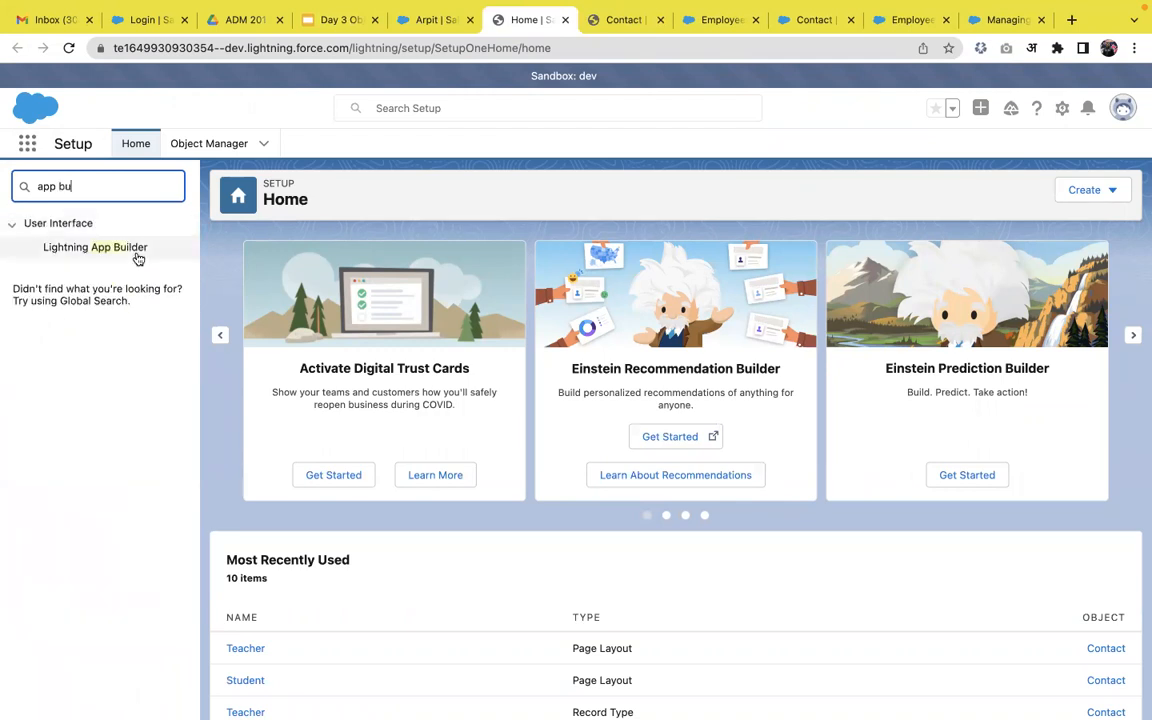
click(138, 256)
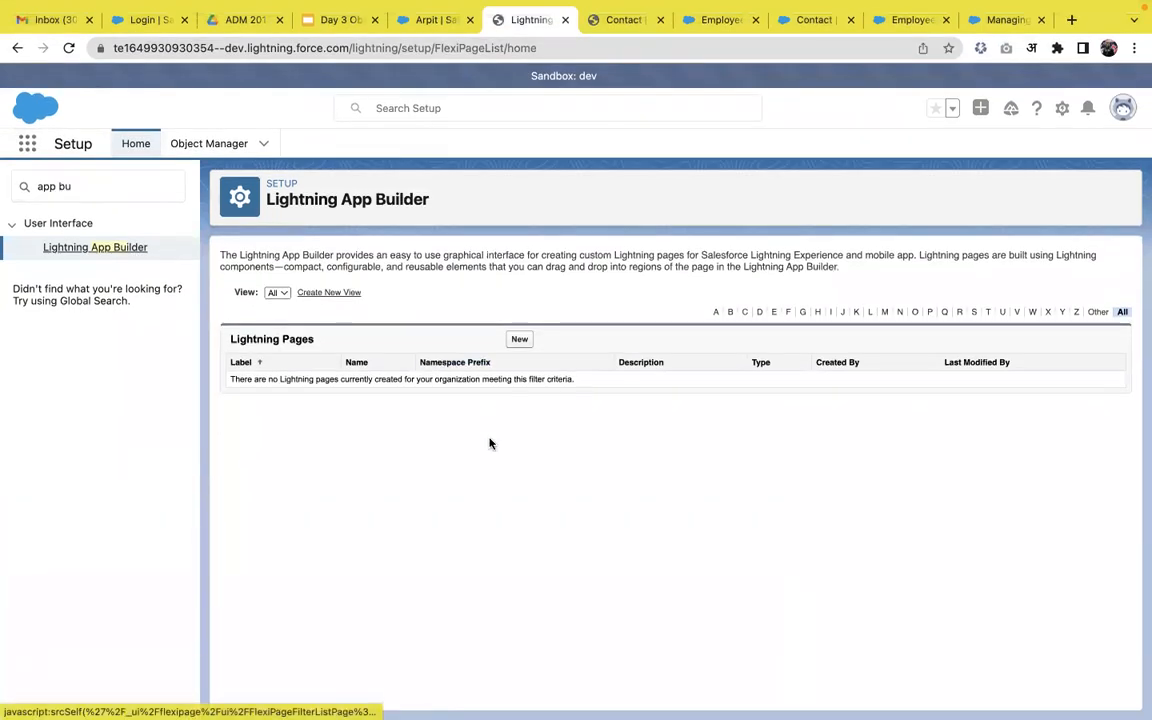
click(520, 340)
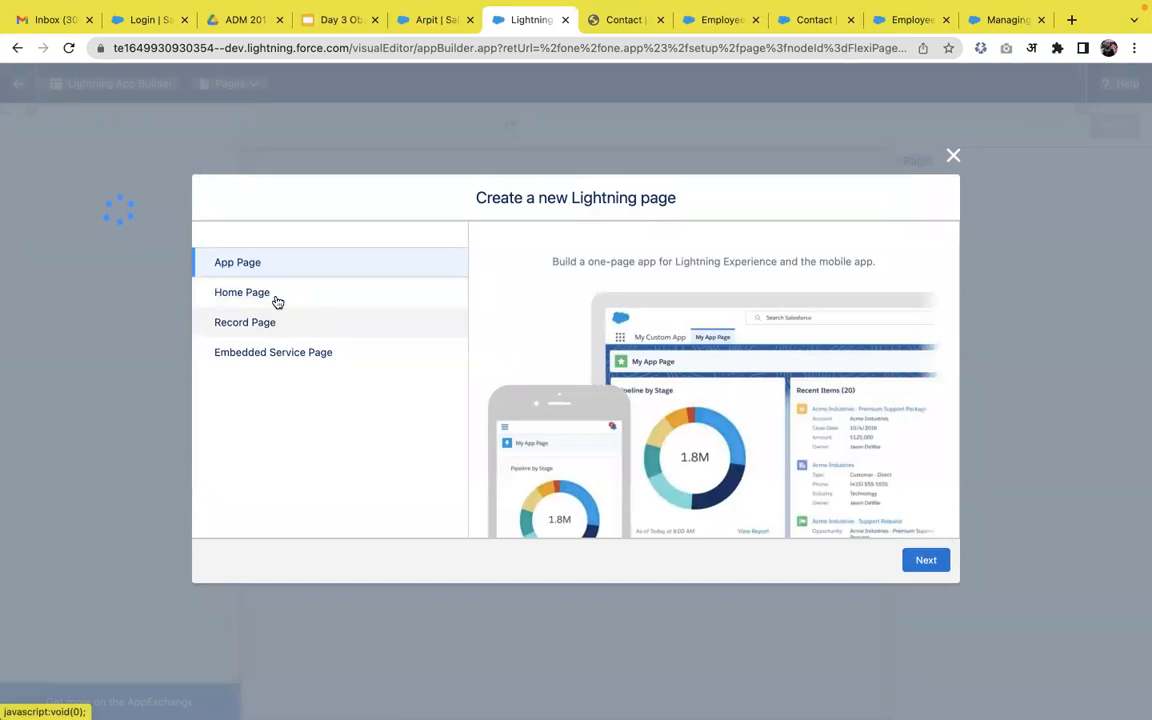
Choose Record Page as the new Lightning page type.
click(277, 300)
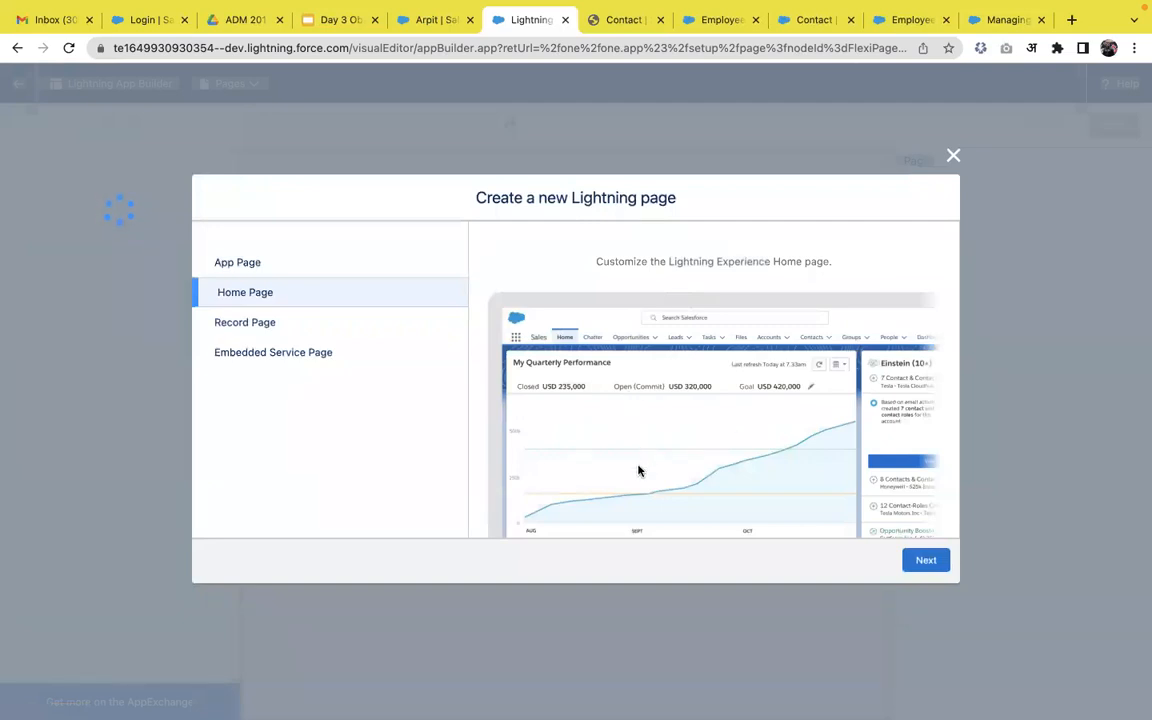
click(289, 270)
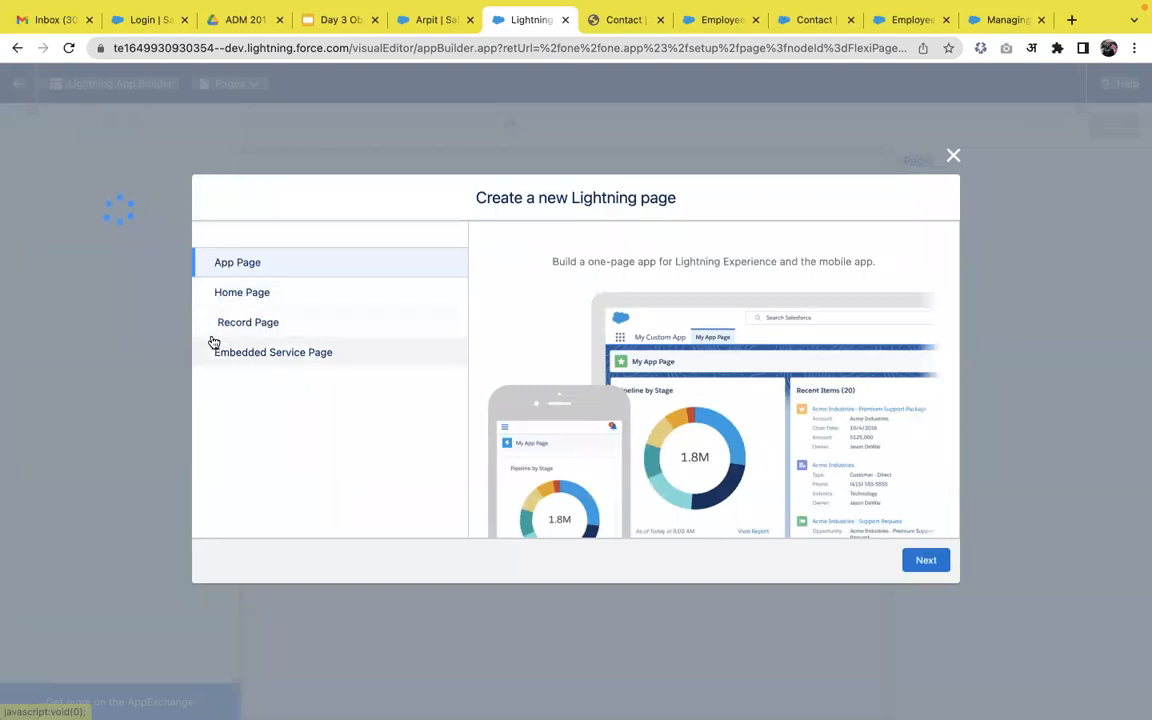
click(262, 323)
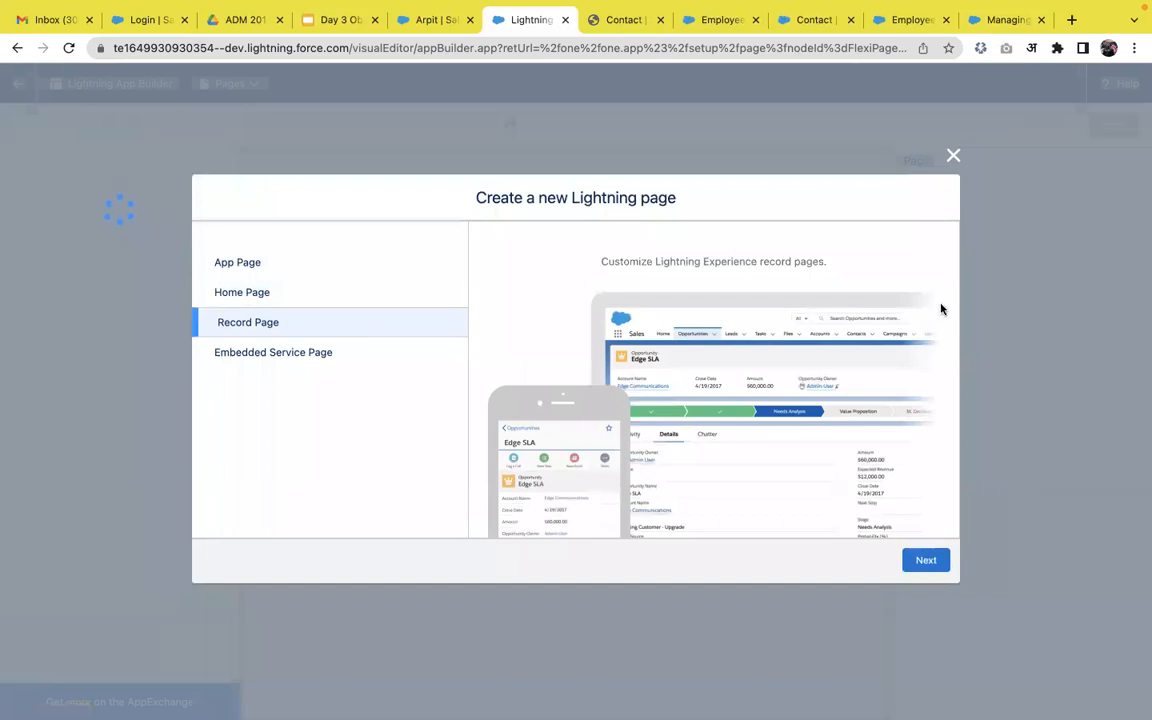
click(926, 561)
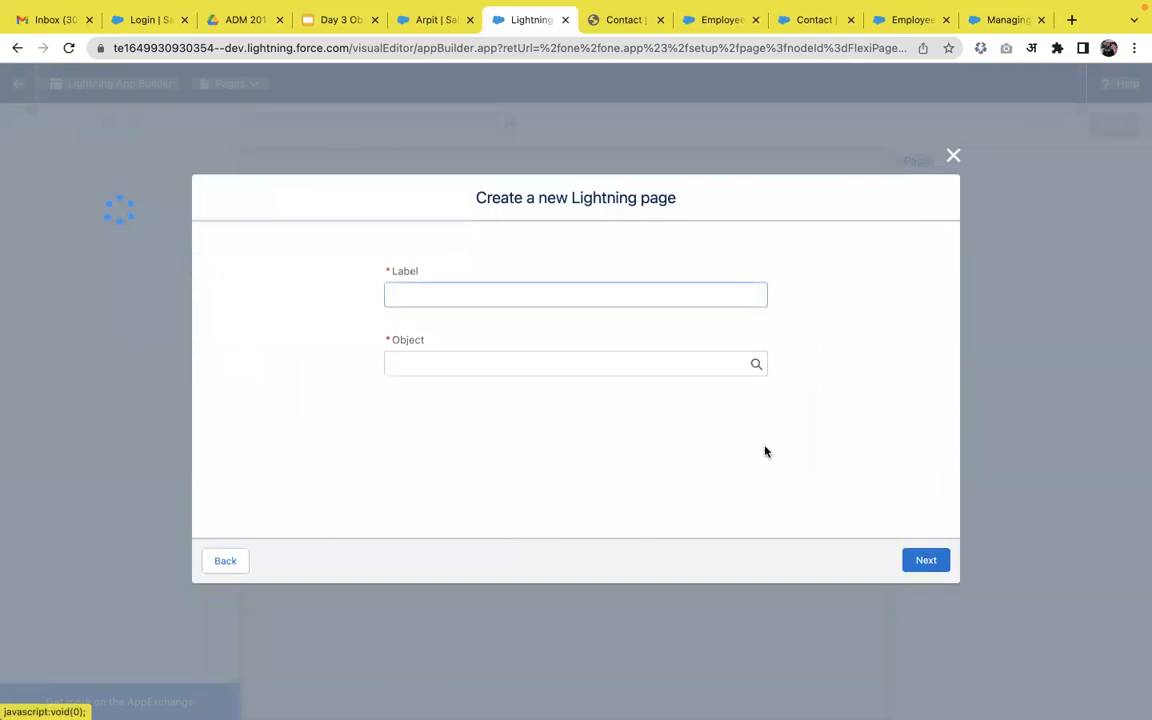
Label the page 'Teacher' and set its object to Contact.
text(Emplo)
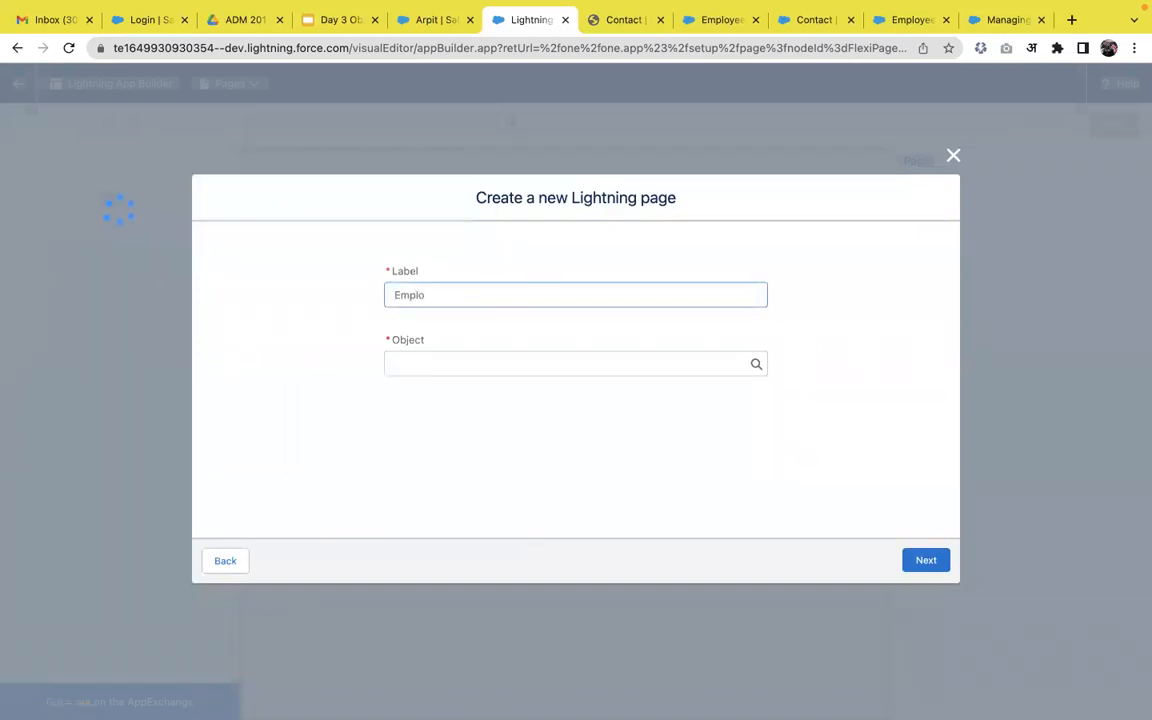
key(BackSpace)
key(BackSpace)
key(BackSpace)
key(BackSpace)
key(BackSpace)
text(Teacher)
click(708, 360)
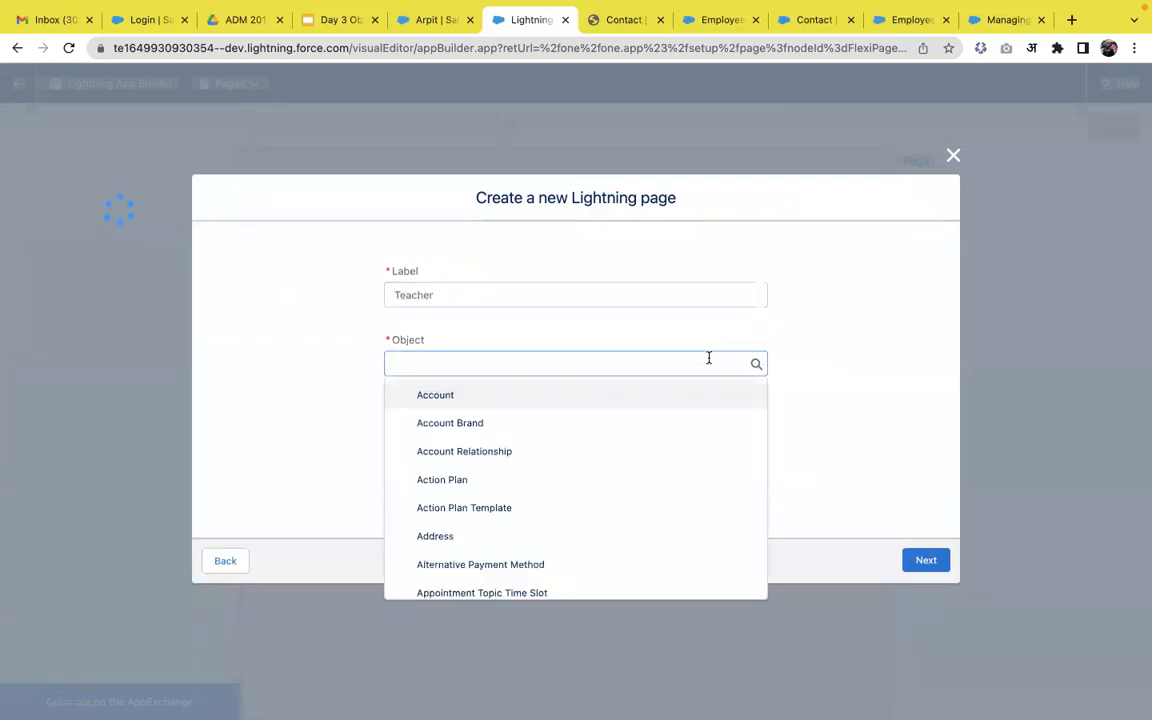
text(contact)
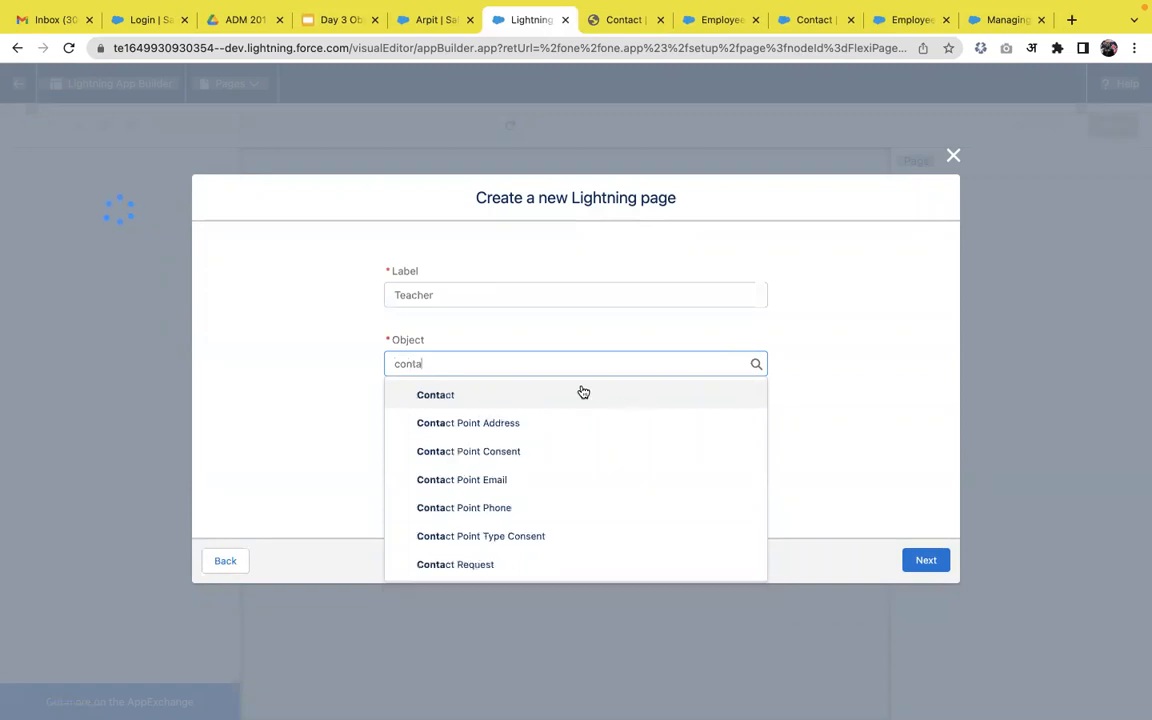
click(581, 392)
click(930, 560)
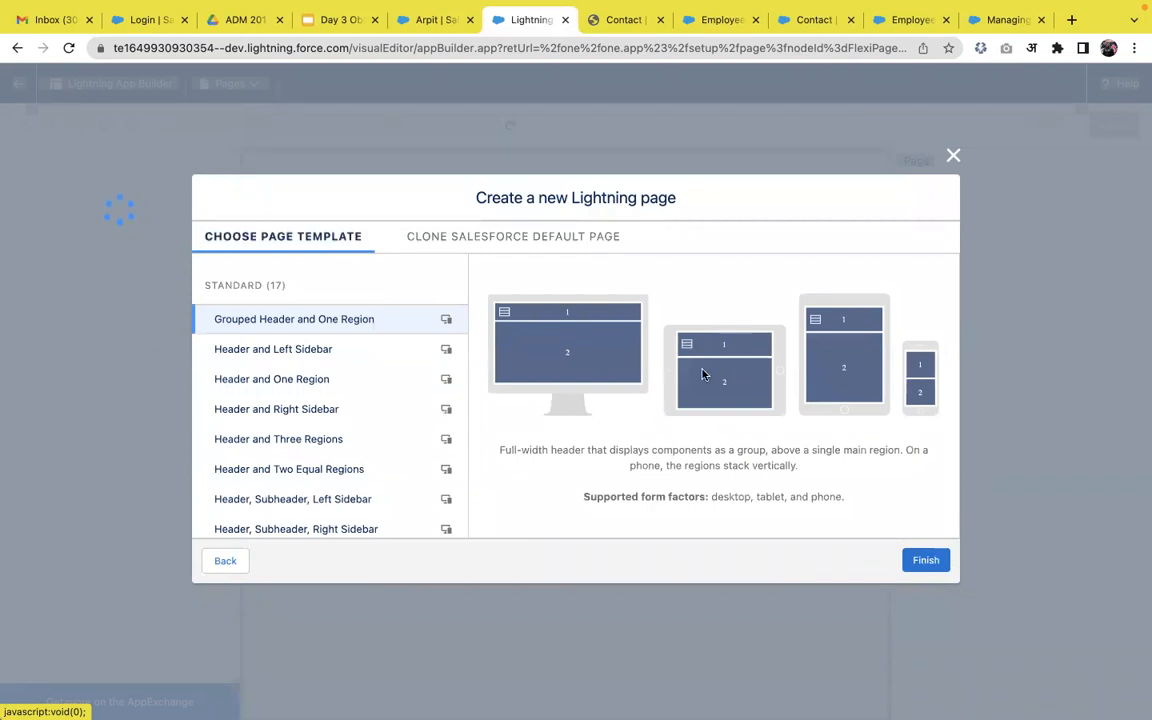
Pick the Header and One Region template and finish creating the page.
click(351, 363)
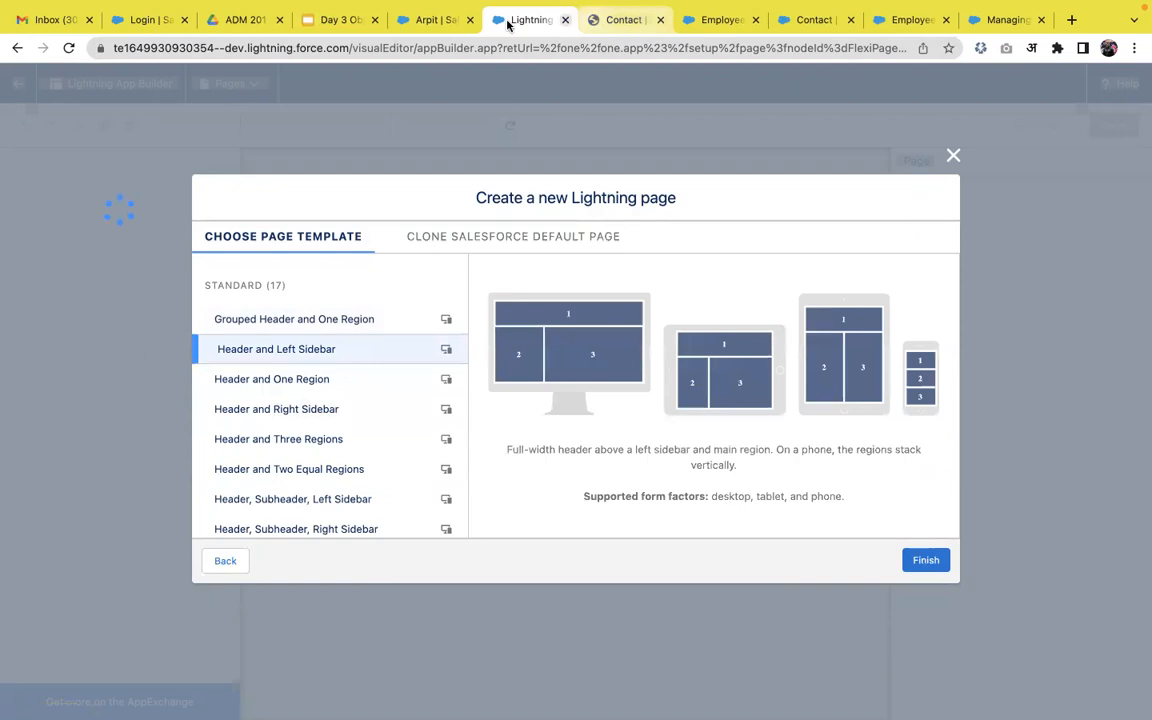
click(435, 20)
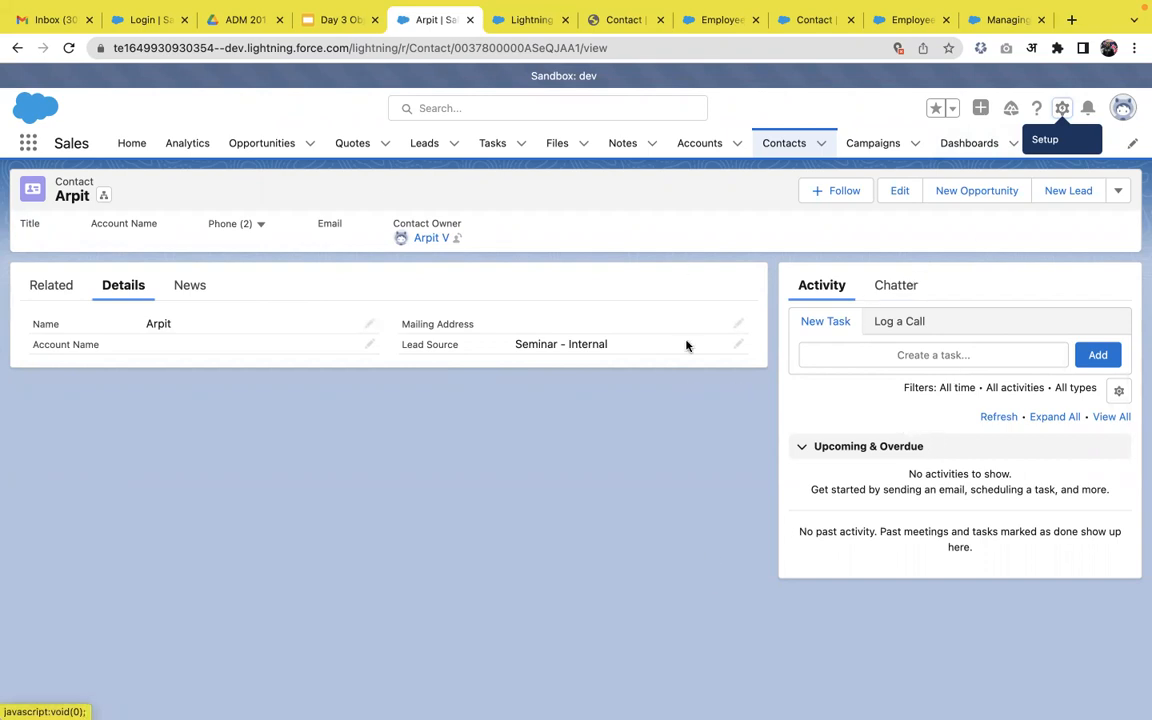
click(531, 22)
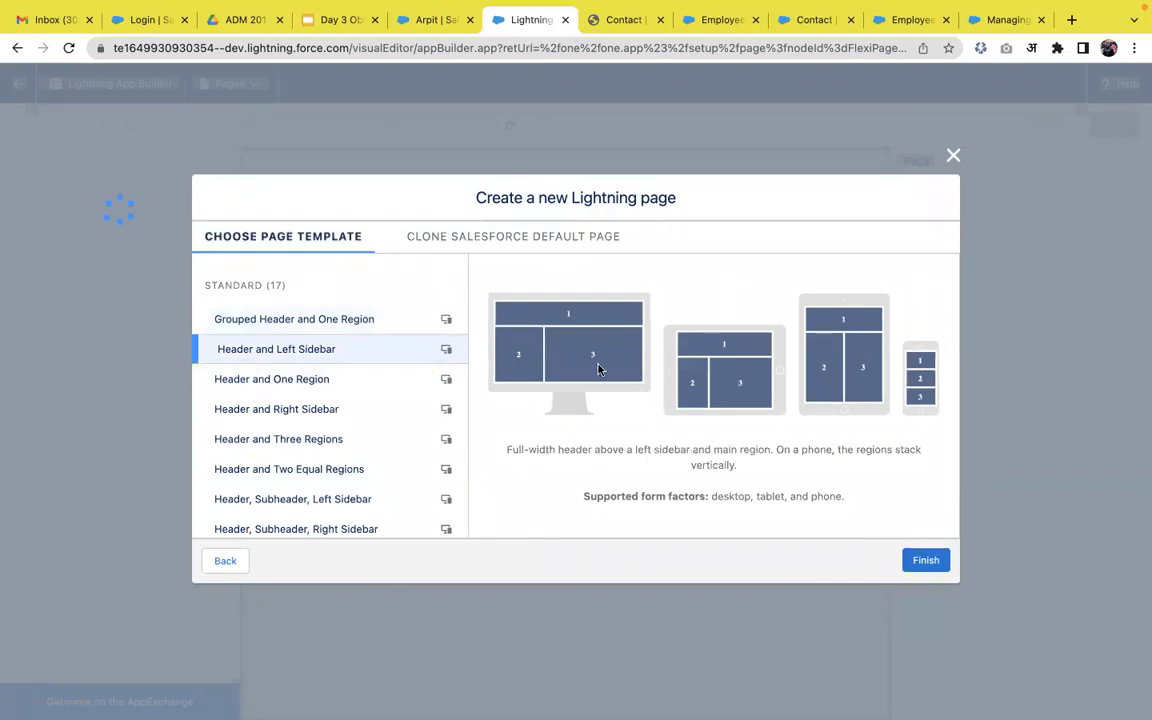
click(322, 390)
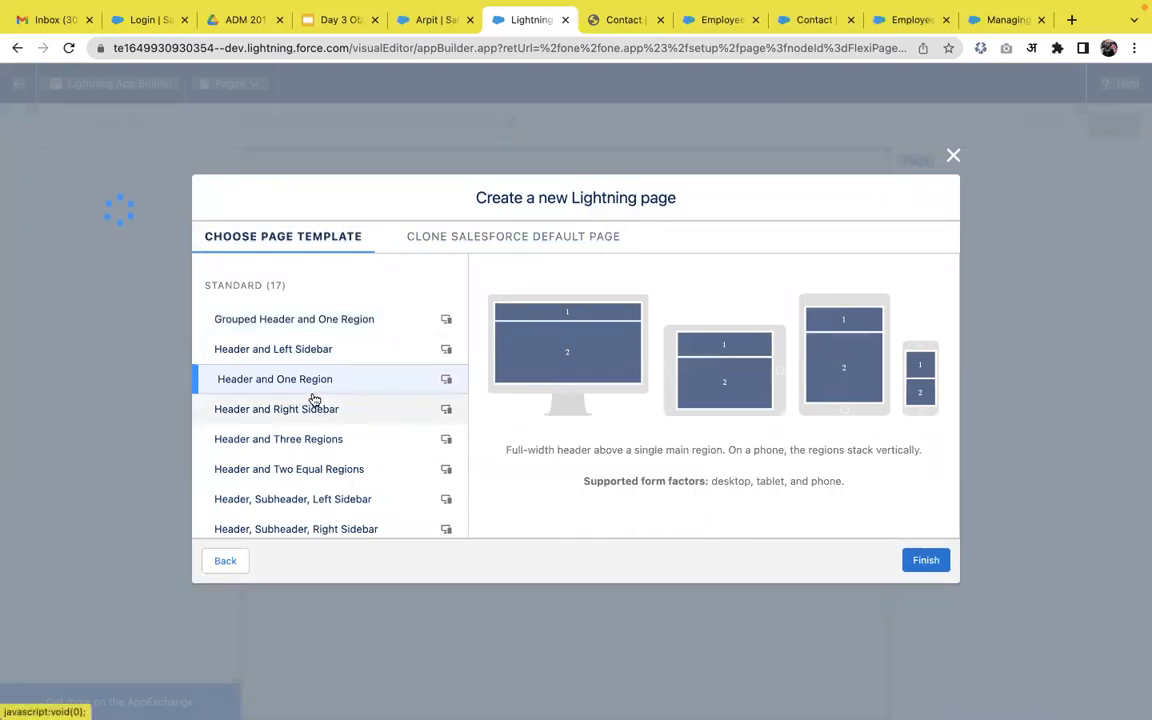
click(938, 568)
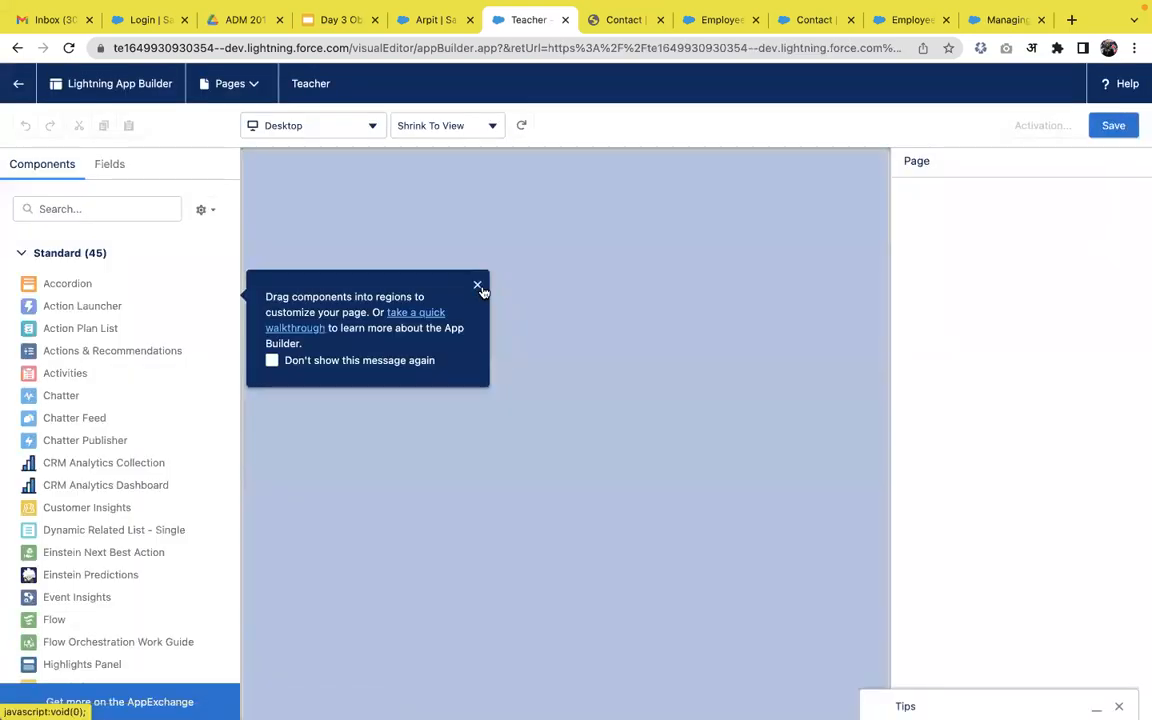
Add the Record Detail component to the page's main region.
click(478, 287)
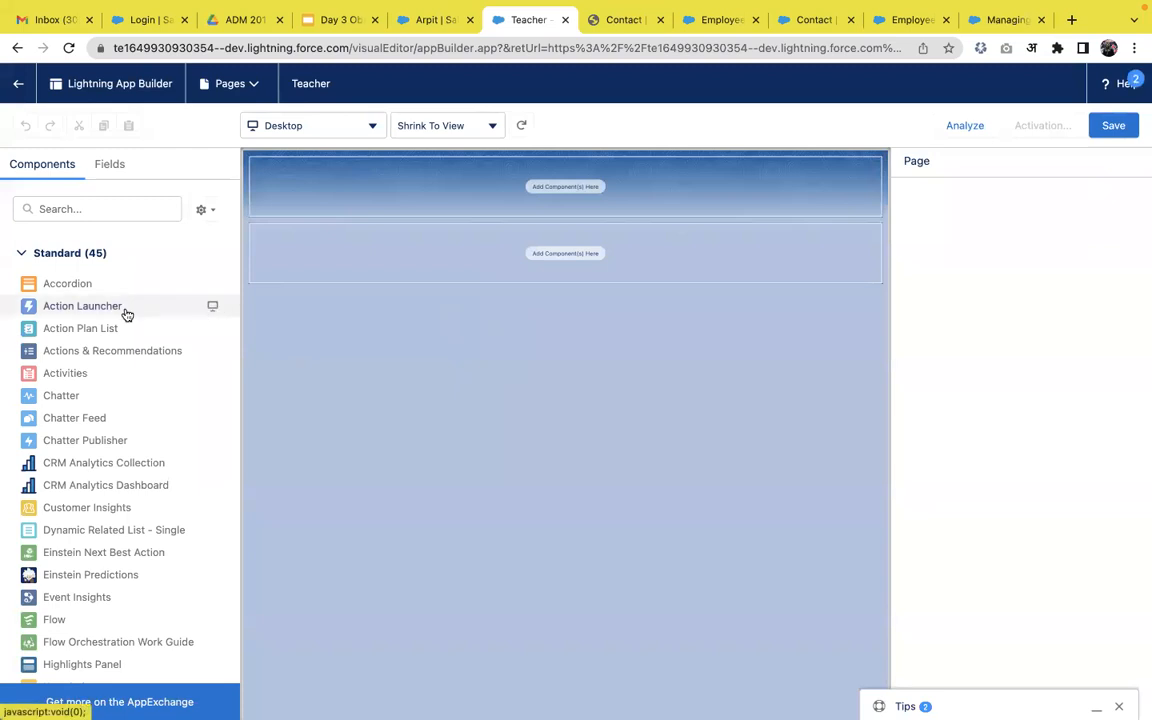
click(105, 209)
text(det)
drag(110, 285, 346, 267)
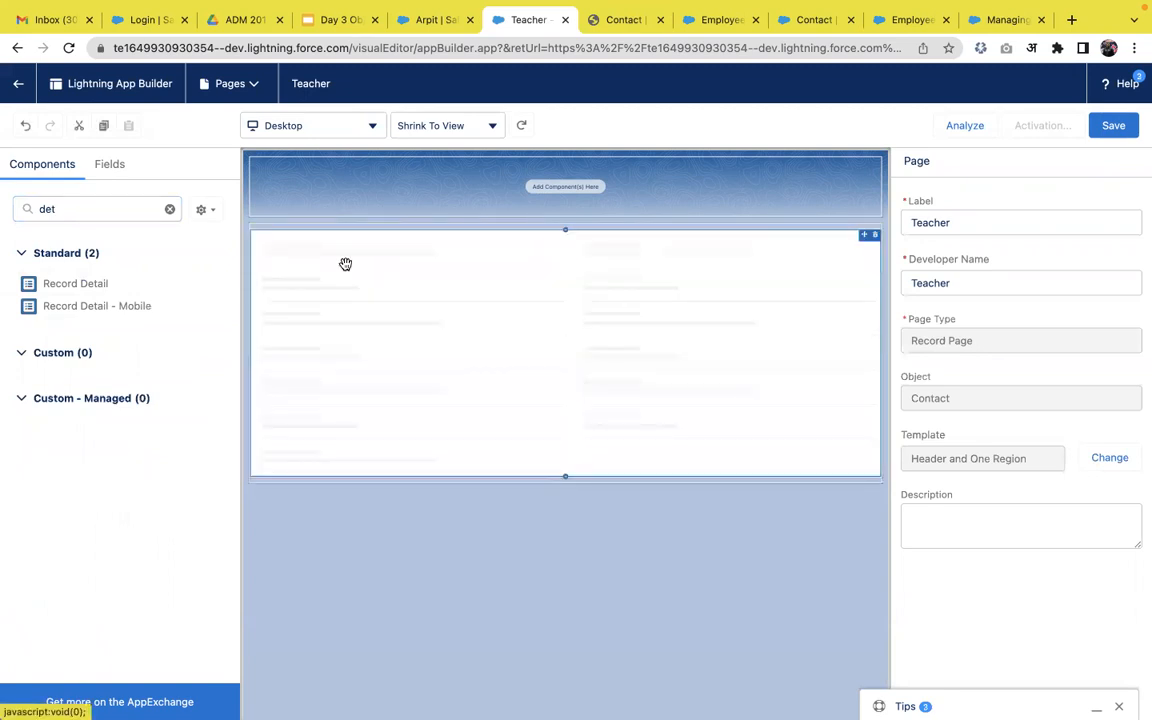
click(437, 354)
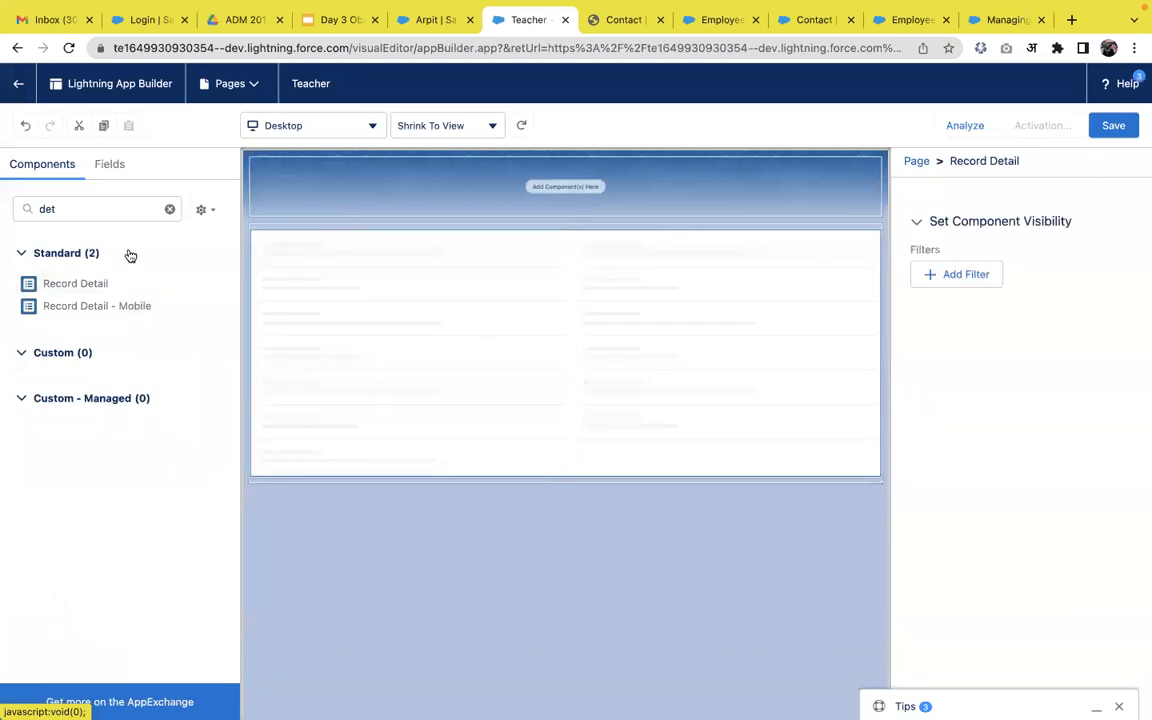
Clear the component search and add a List View to the header region.
click(132, 215)
key(ctrl+a)
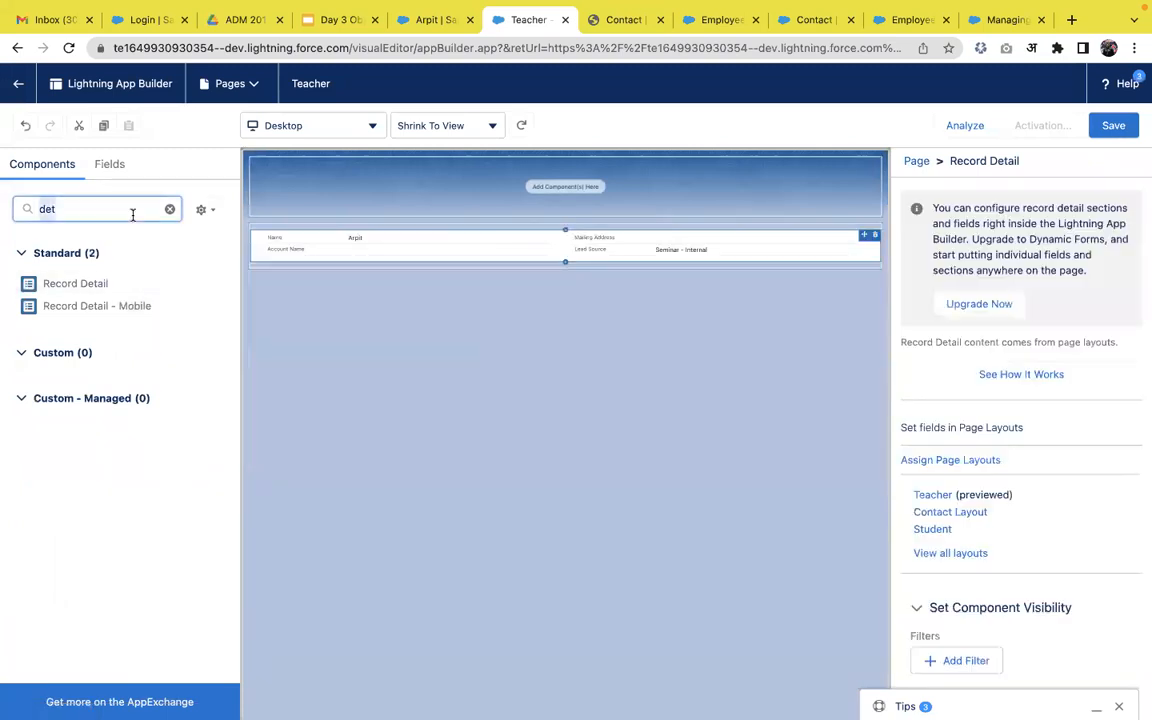
key(BackSpace)
scroll(108, 545, down, 3)
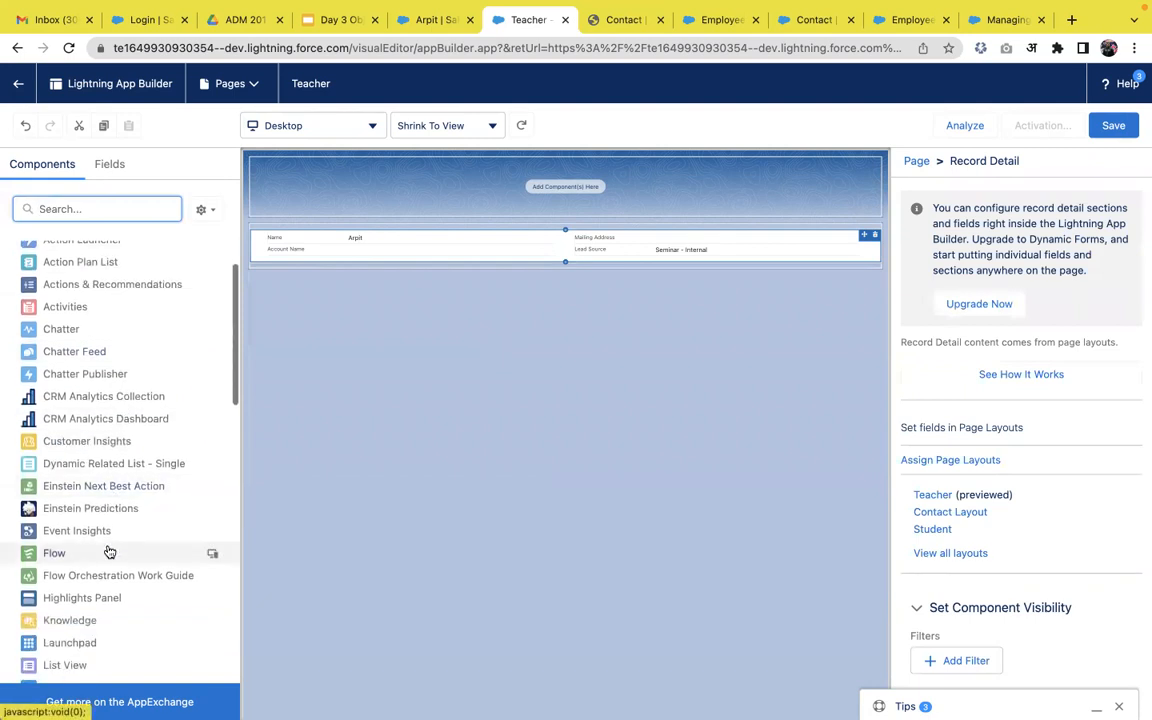
scroll(110, 551, down, 2)
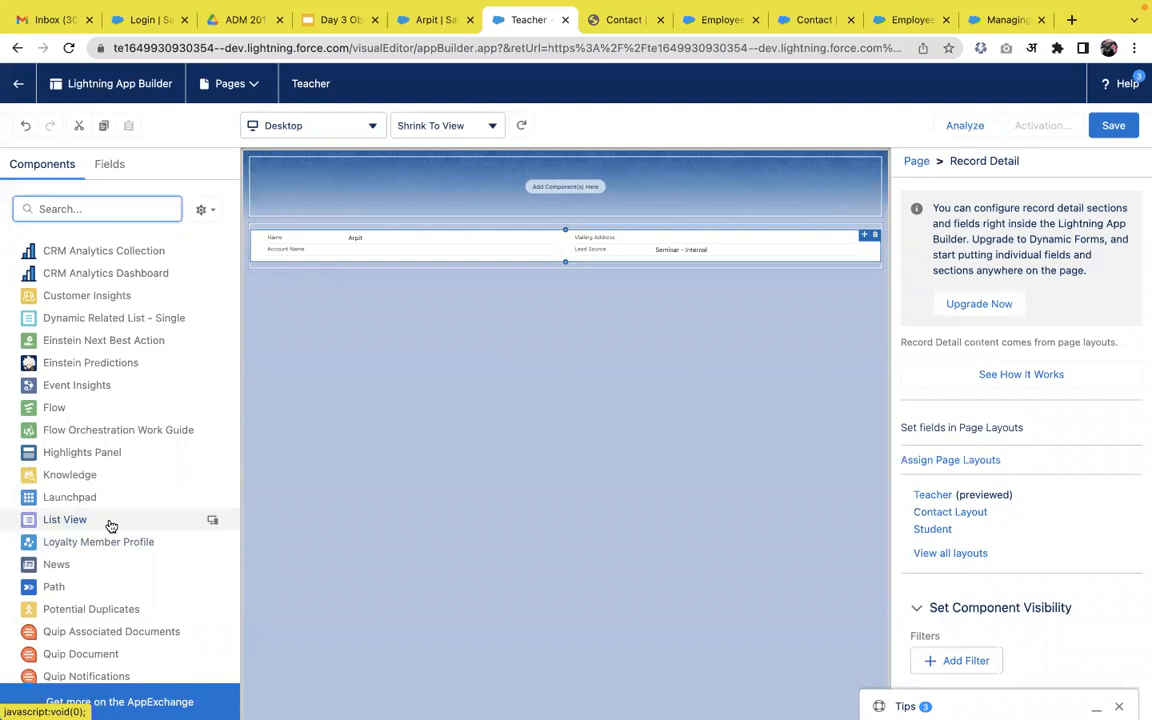
drag(78, 524, 394, 184)
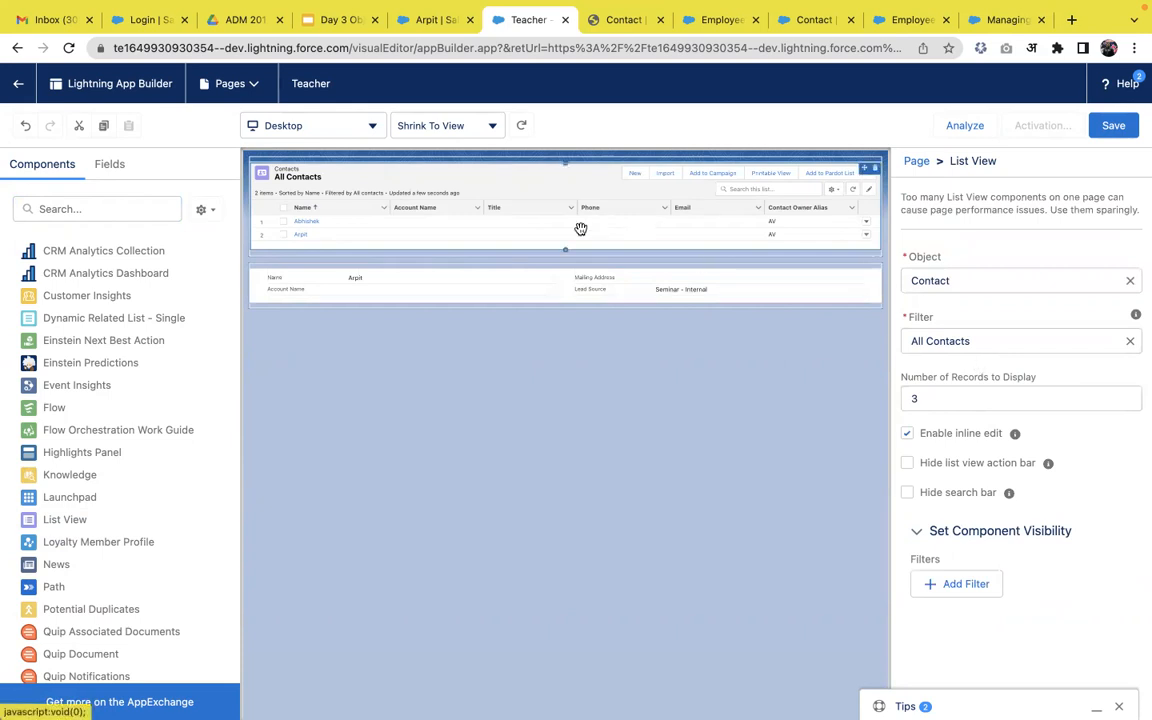
Add a Report Chart below Record Detail, clear the search, and save the page.
click(112, 211)
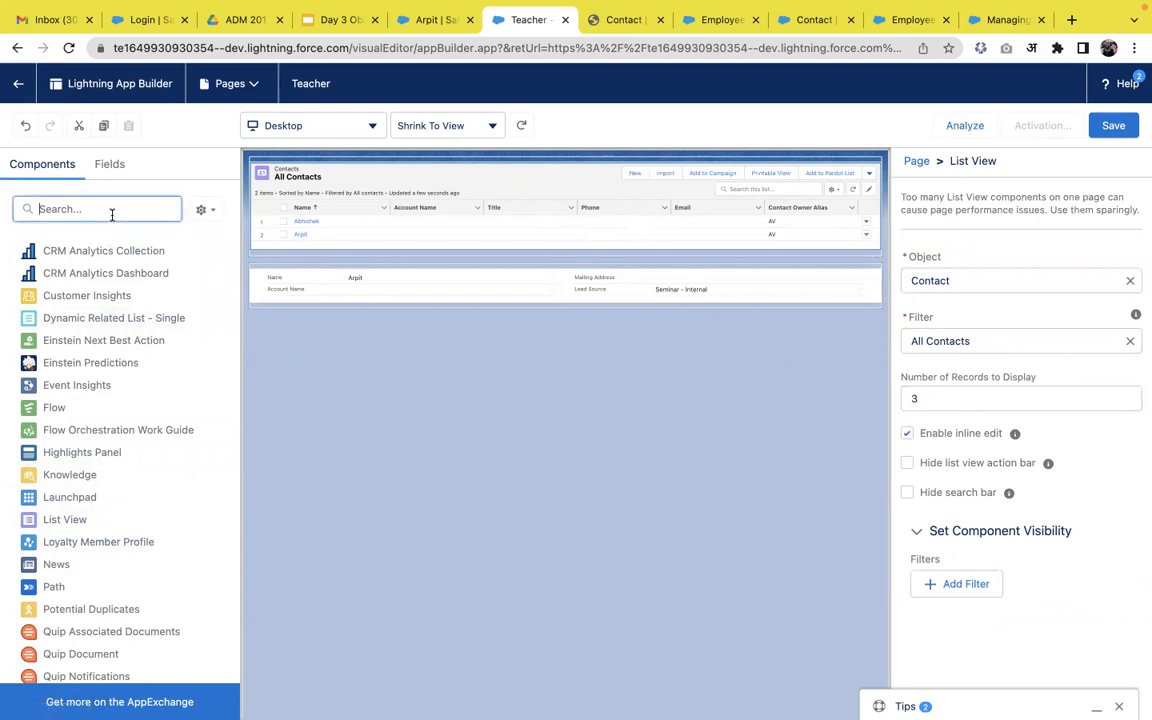
text(rep)
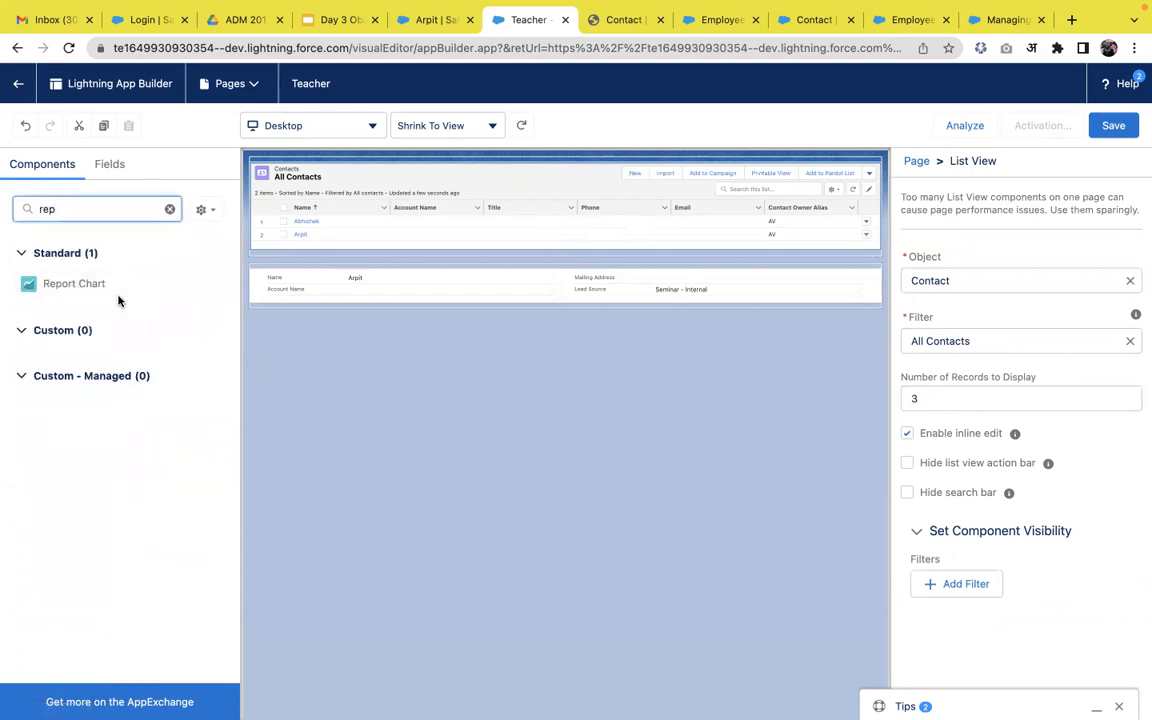
drag(103, 285, 316, 305)
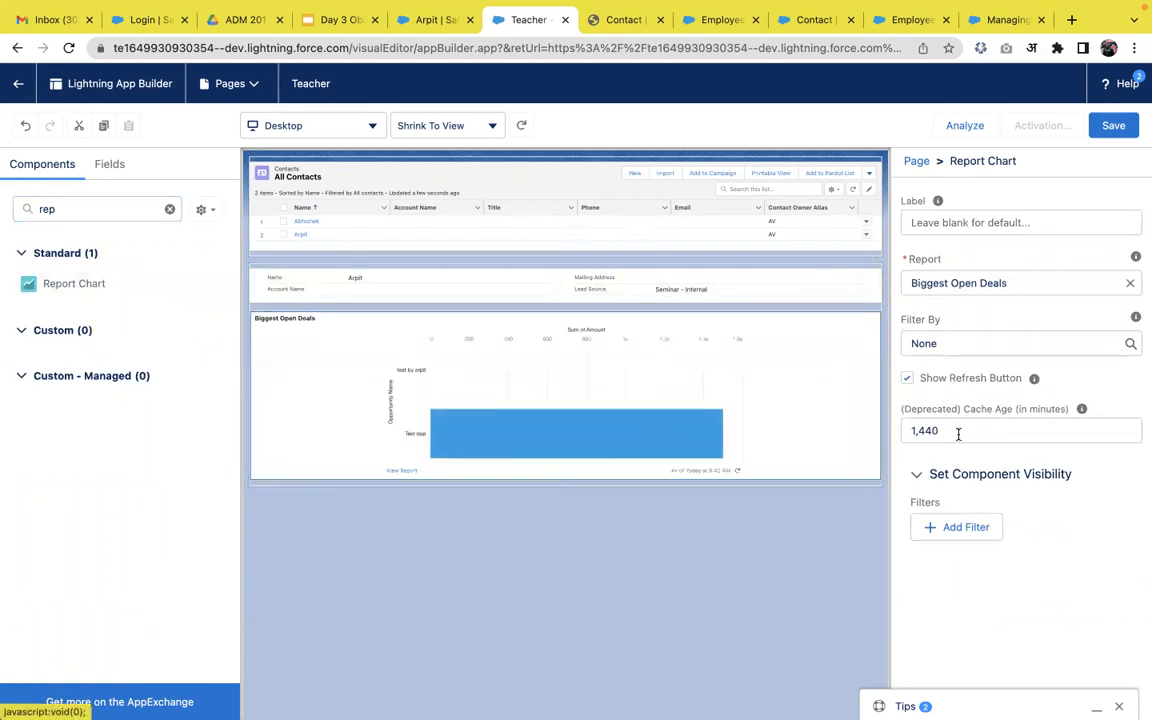
double_click(128, 211)
key(BackSpace)
scroll(141, 357, down, 3)
scroll(141, 357, down, 5)
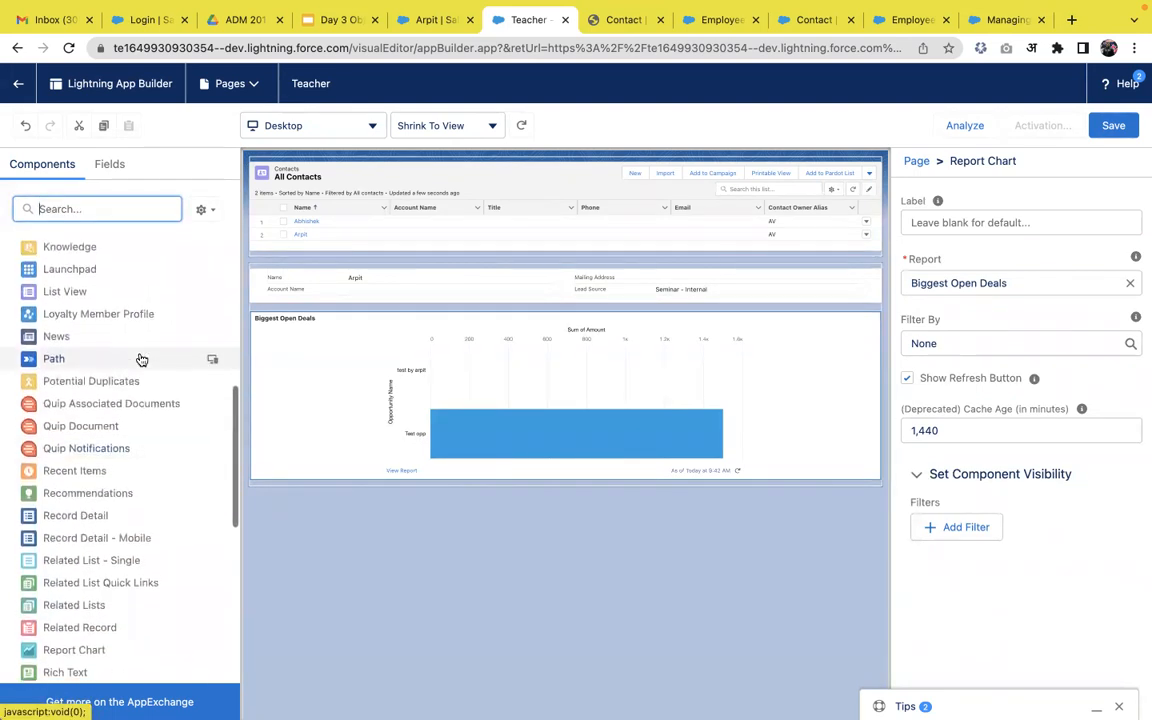
scroll(141, 358, up, 6)
click(1112, 126)
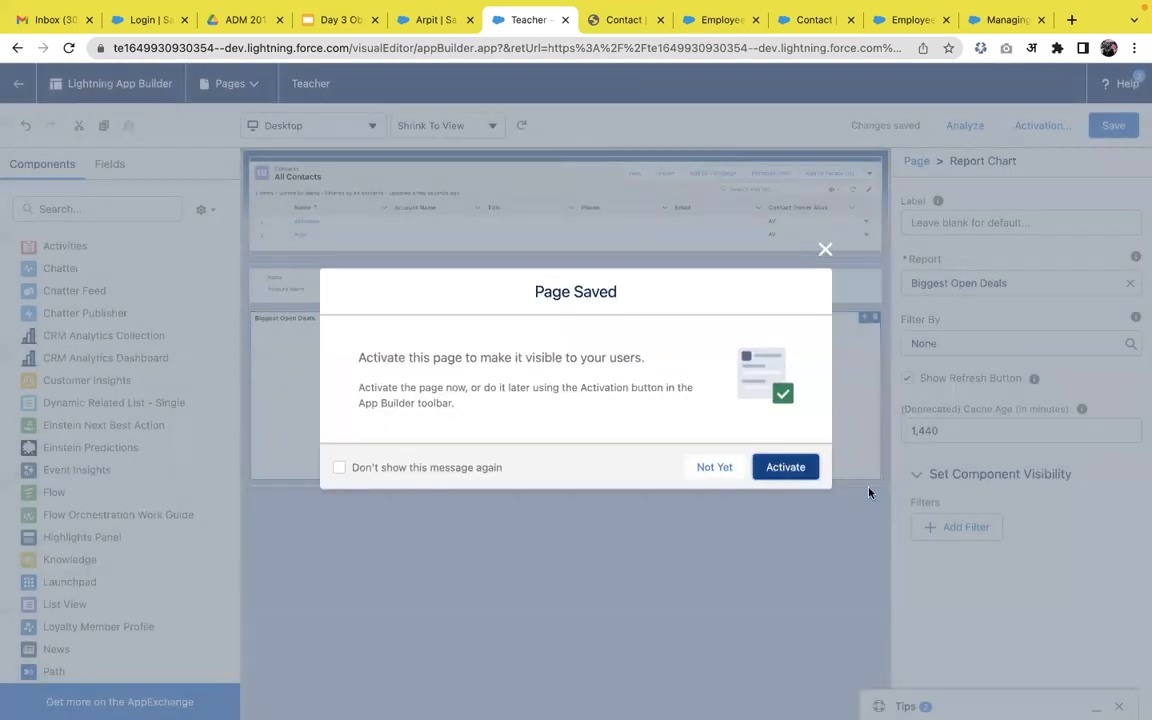
Open the Teacher page's activation and choose the App, Record Type, and Profile assignment option.
click(812, 460)
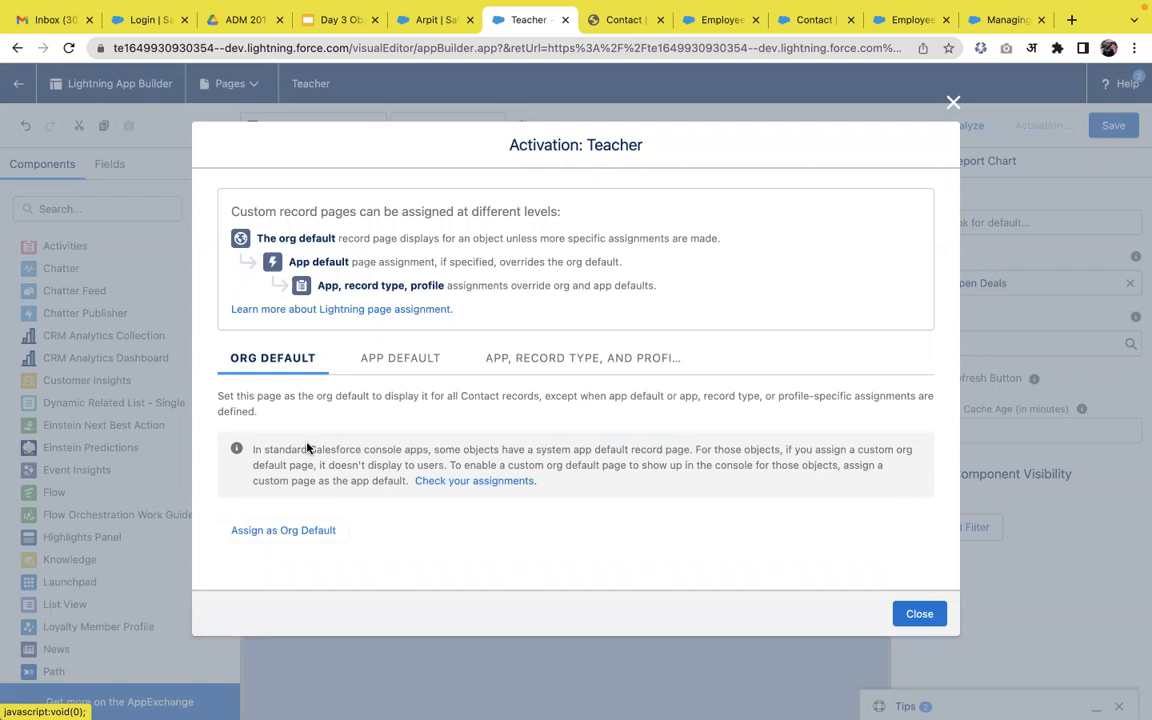
click(415, 375)
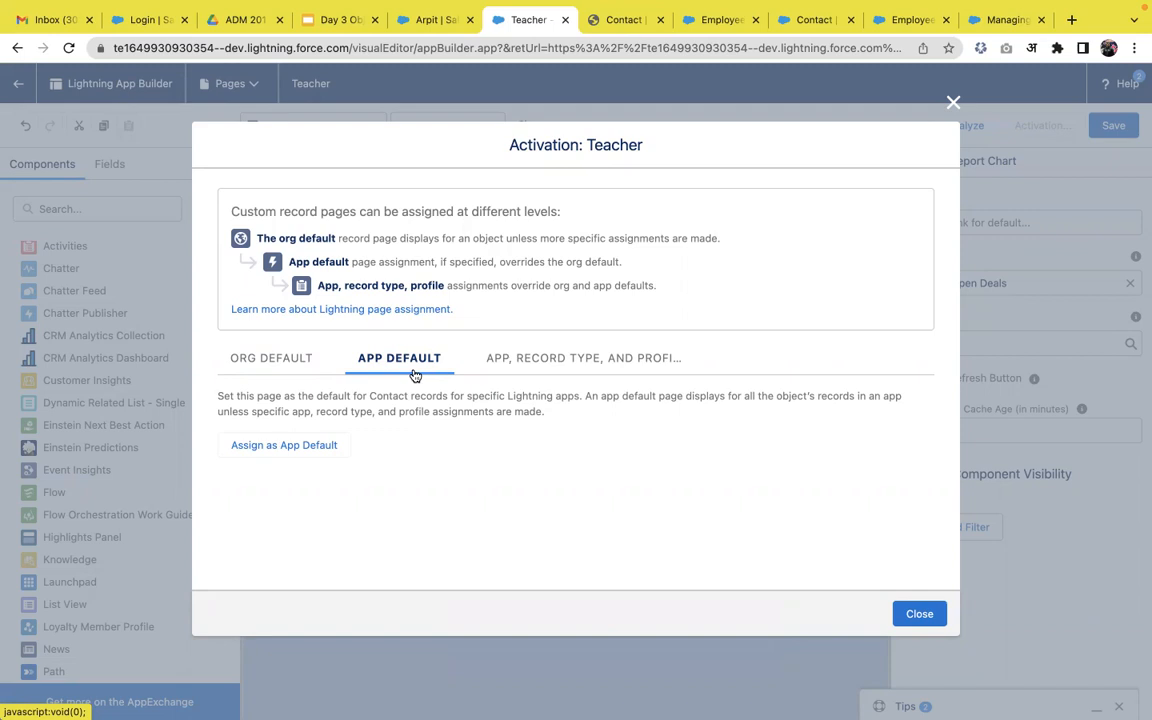
click(522, 360)
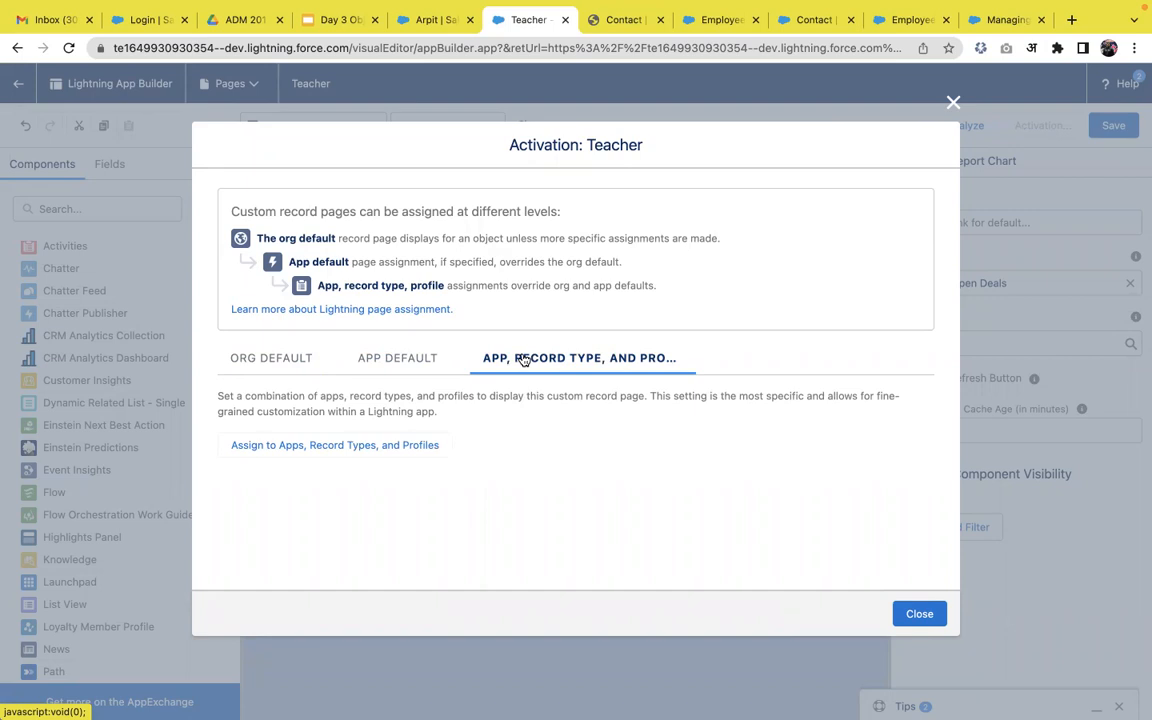
click(355, 446)
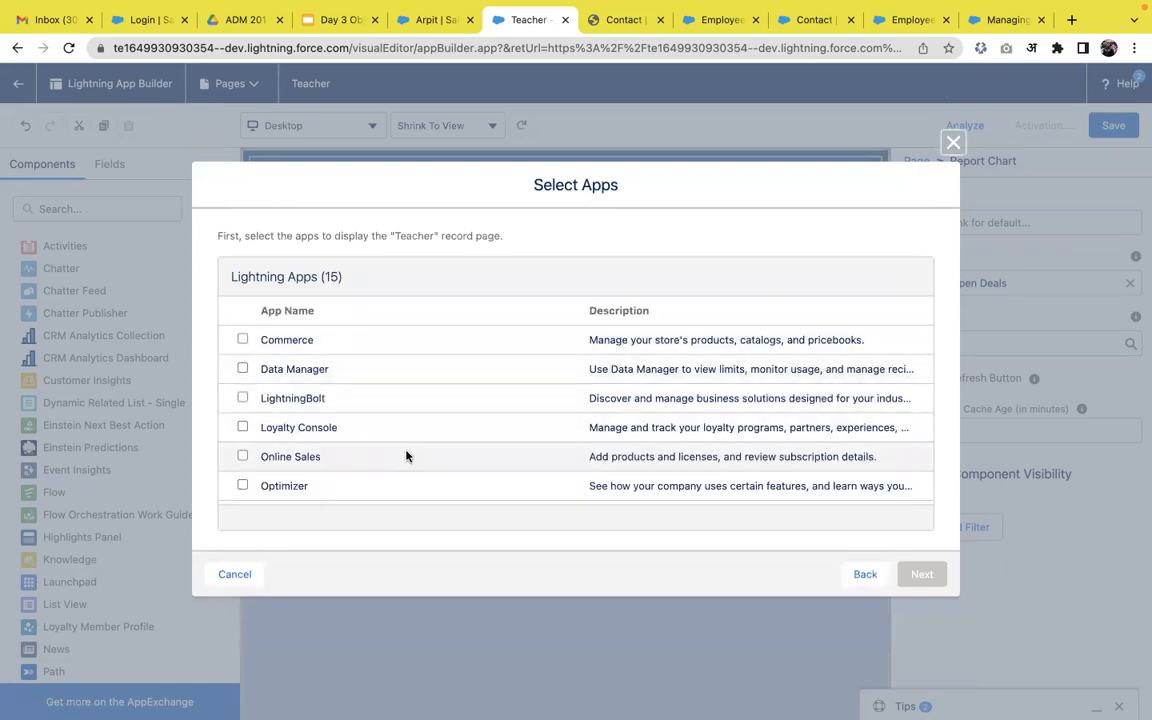
Choose the Sales app, keep Desktop and Phone, and select the Teacher record type.
scroll(333, 440, down, 5)
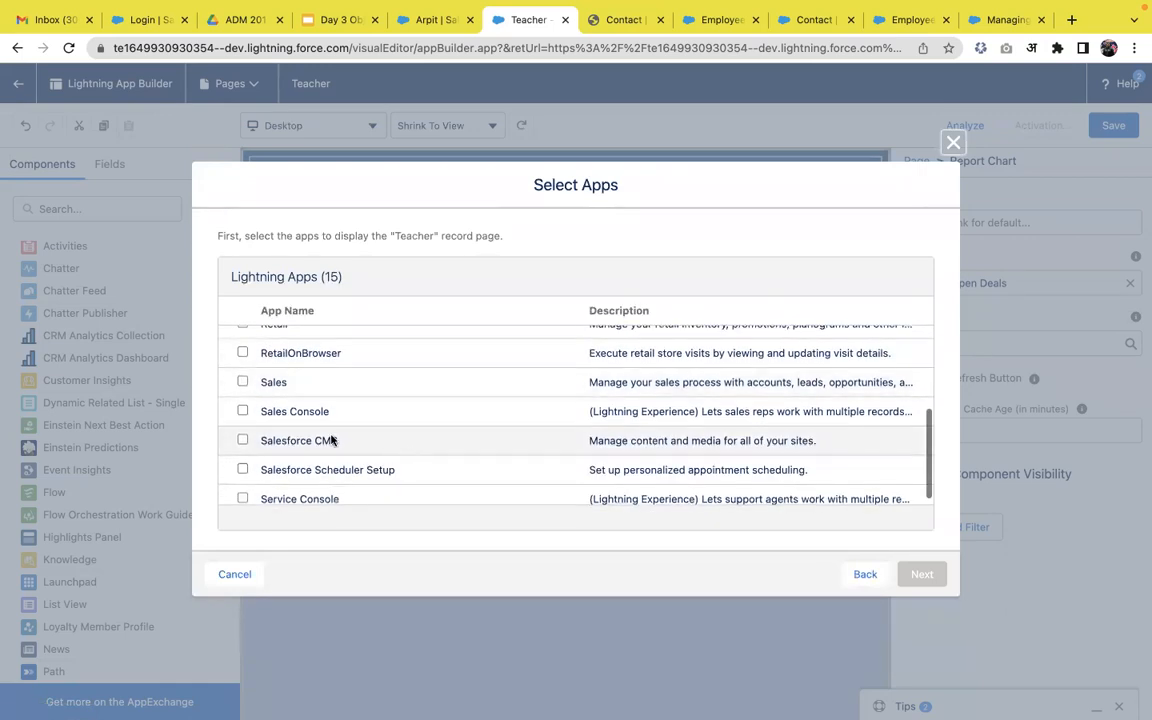
click(242, 381)
click(921, 574)
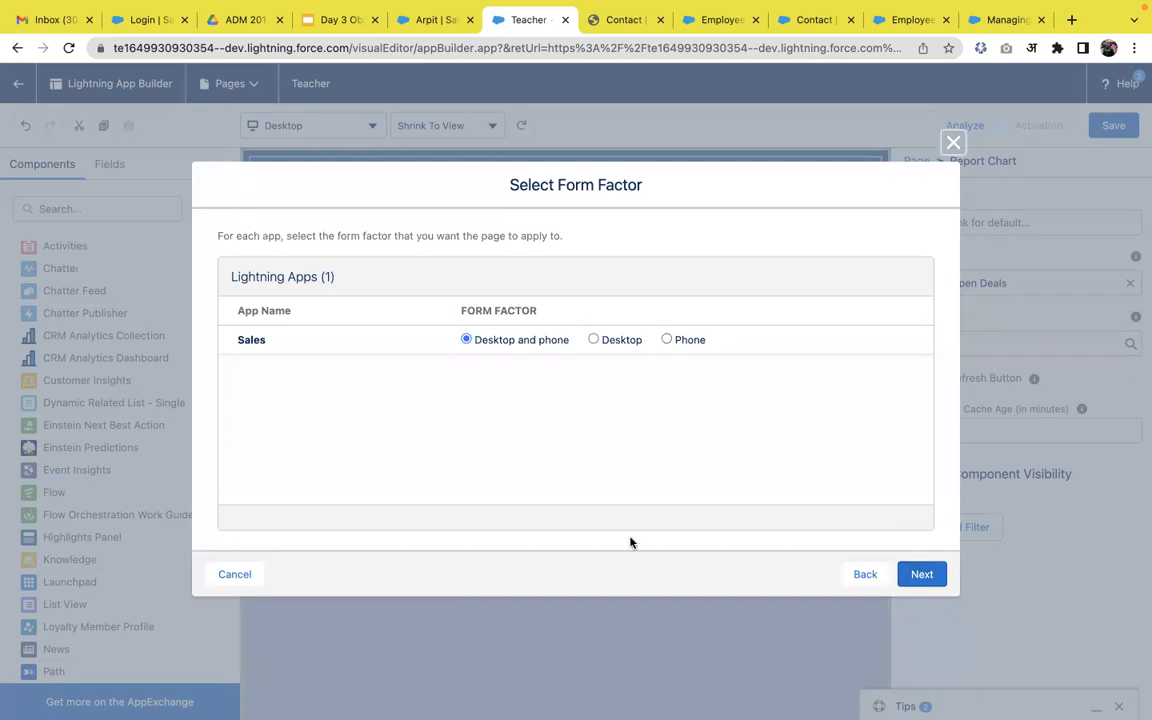
click(921, 572)
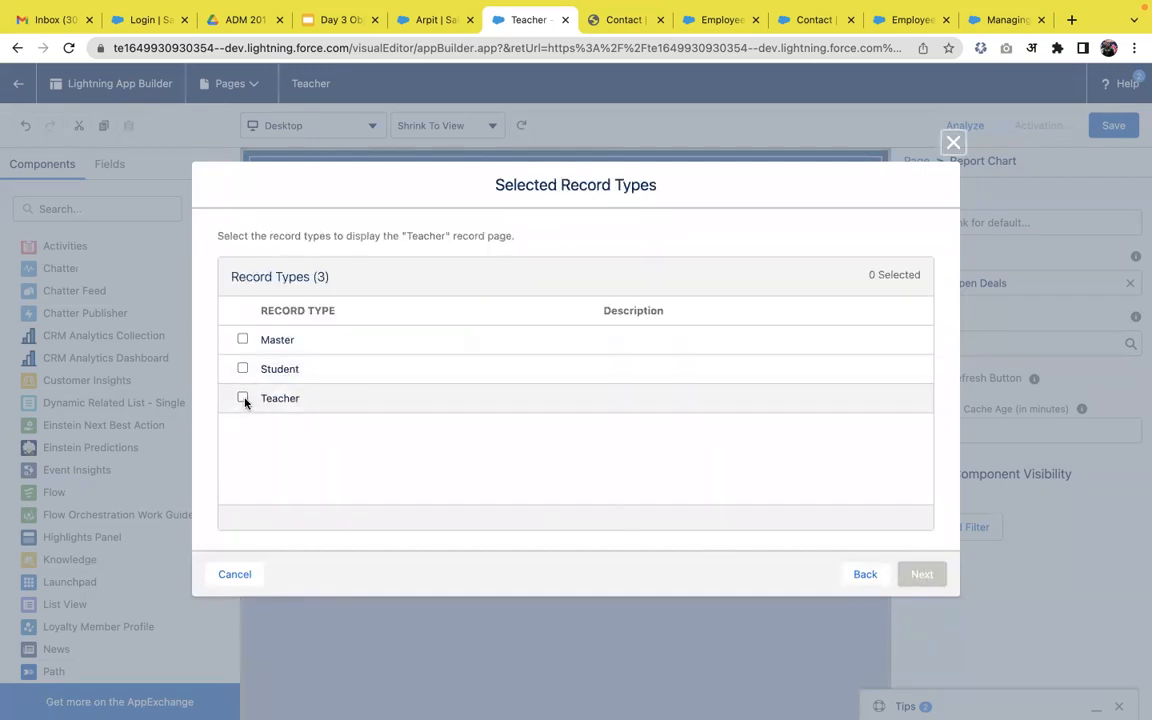
click(243, 398)
click(922, 574)
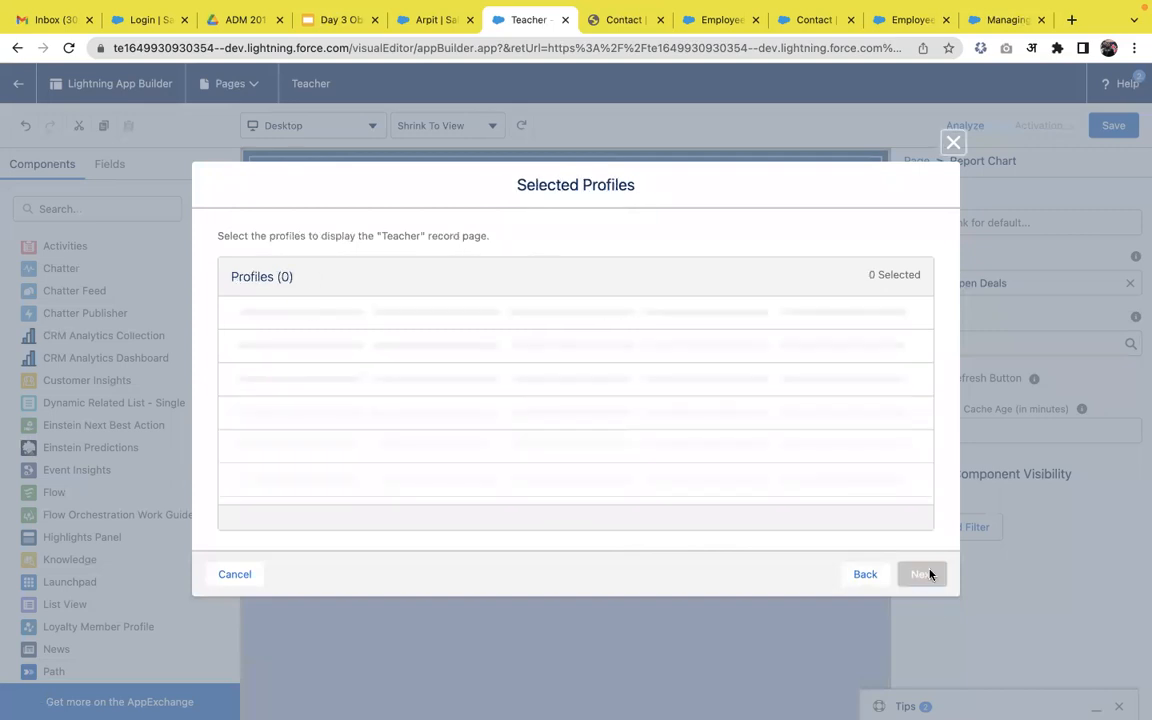
Select the System Administrator profile, save the assignments, and save the page.
scroll(304, 417, down, 15)
scroll(304, 422, down, 5)
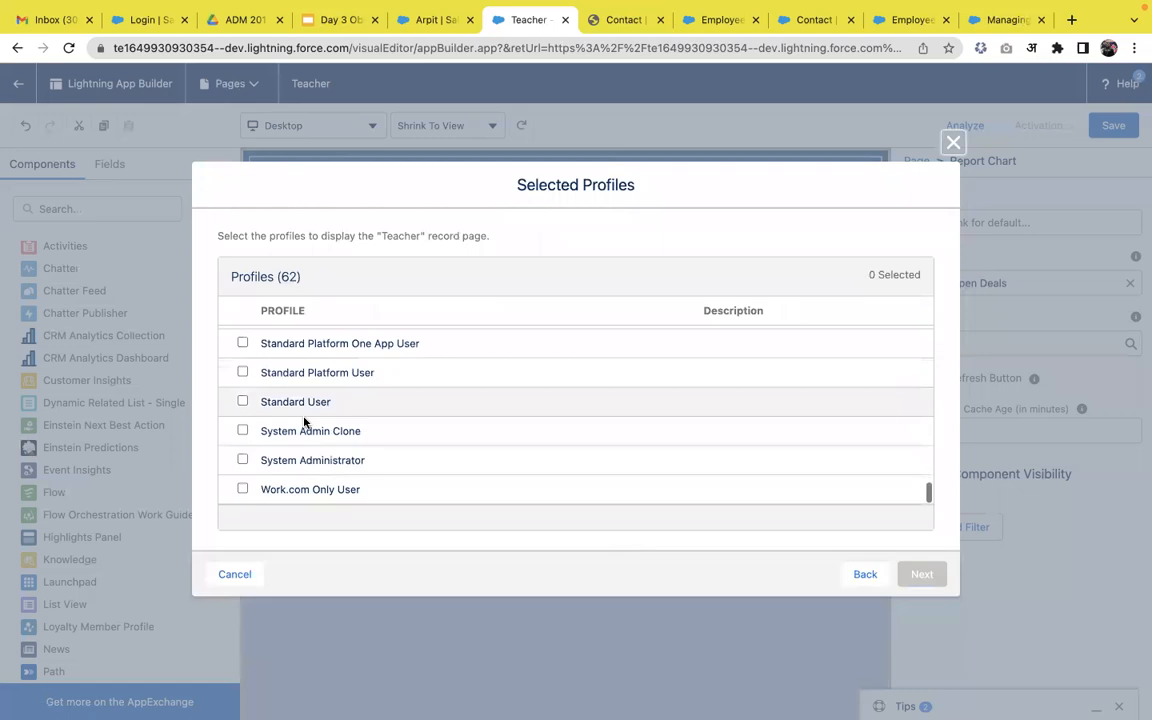
click(242, 459)
click(921, 573)
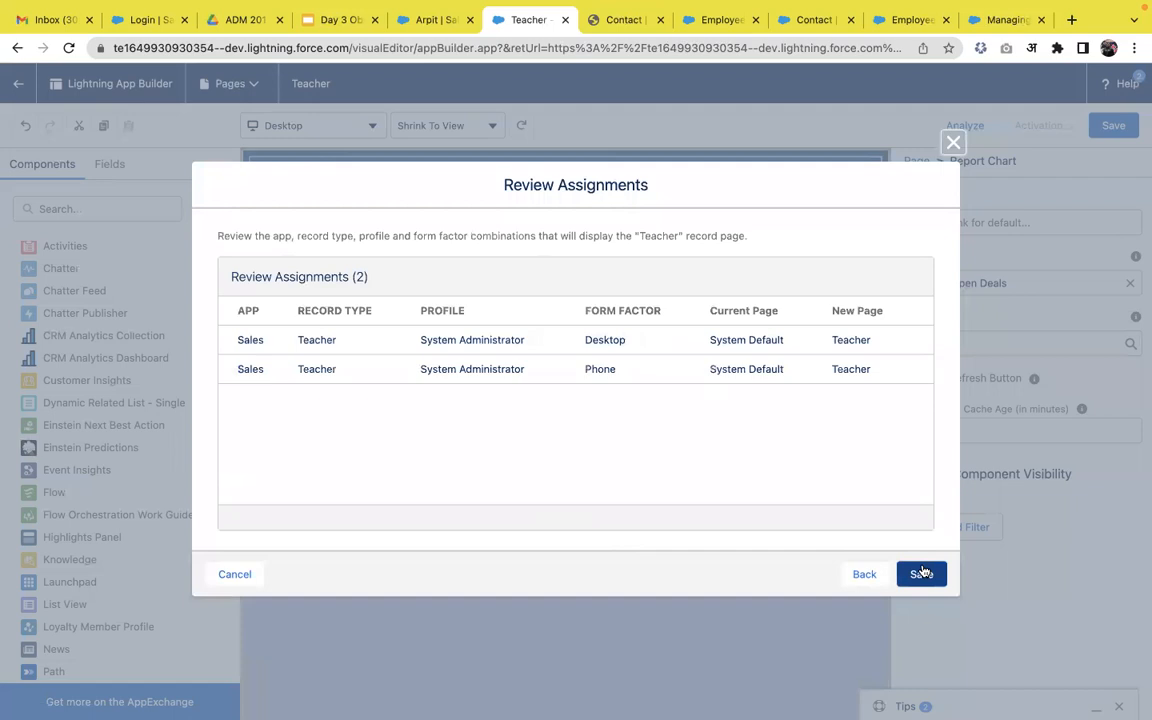
click(921, 573)
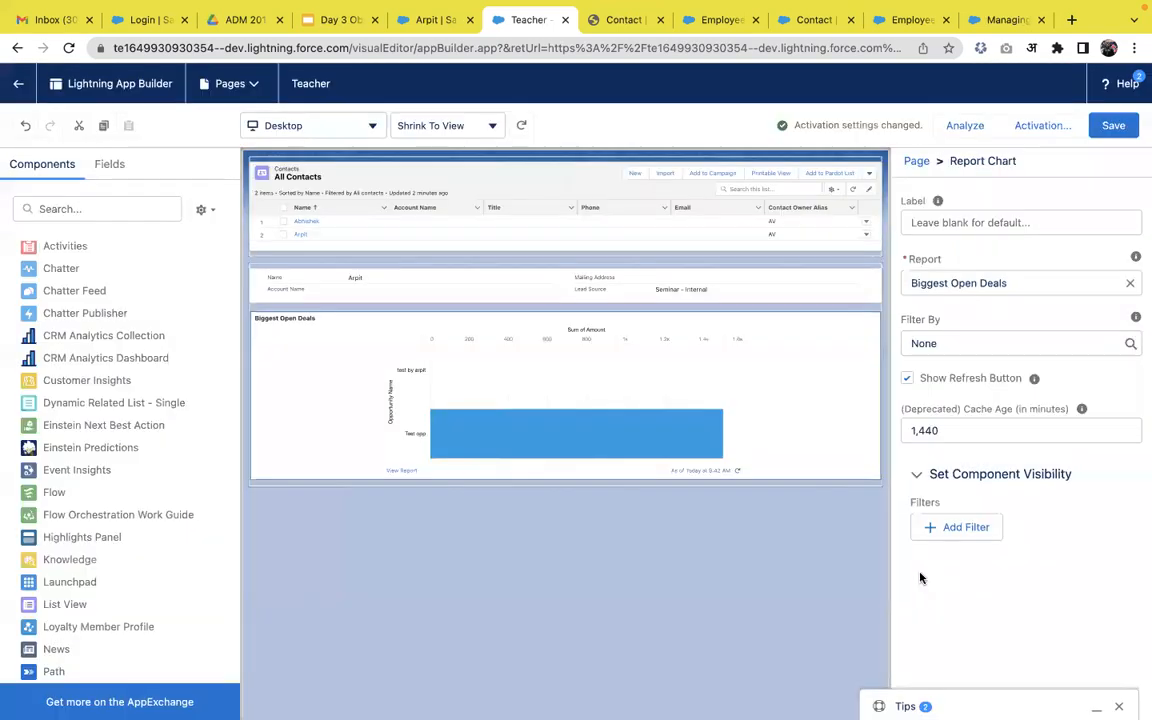
click(1105, 125)
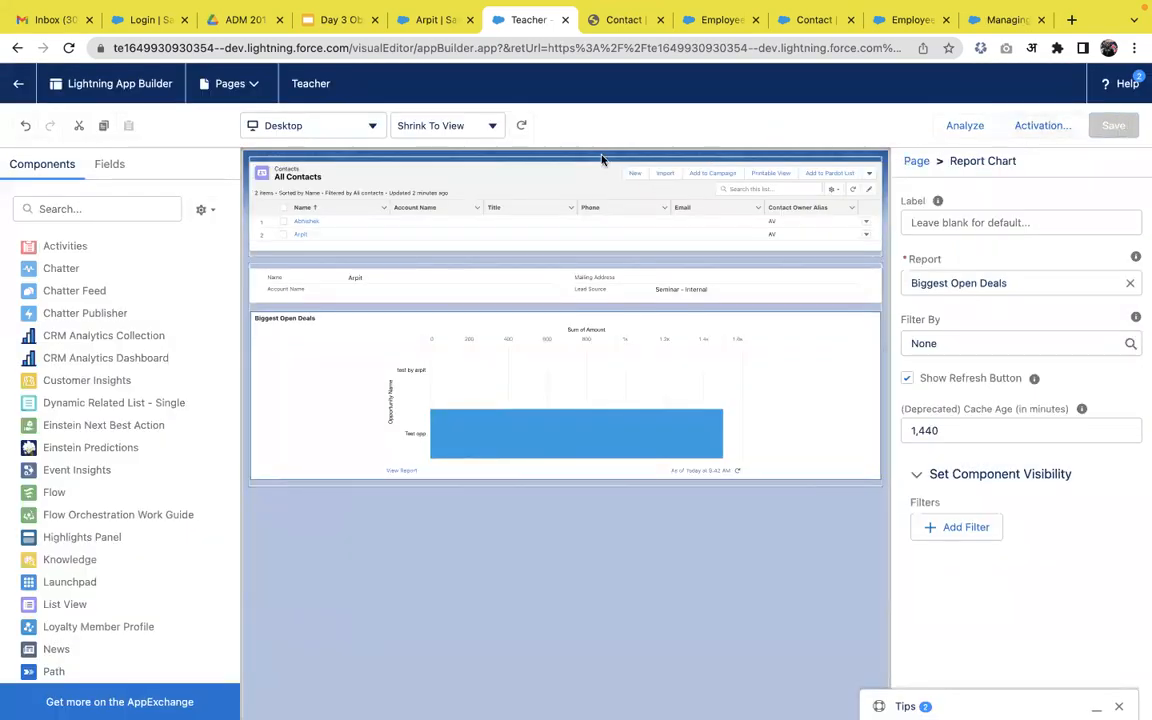
Reload the contact record to see the new layout, then open another contact in Sales.
click(445, 22)
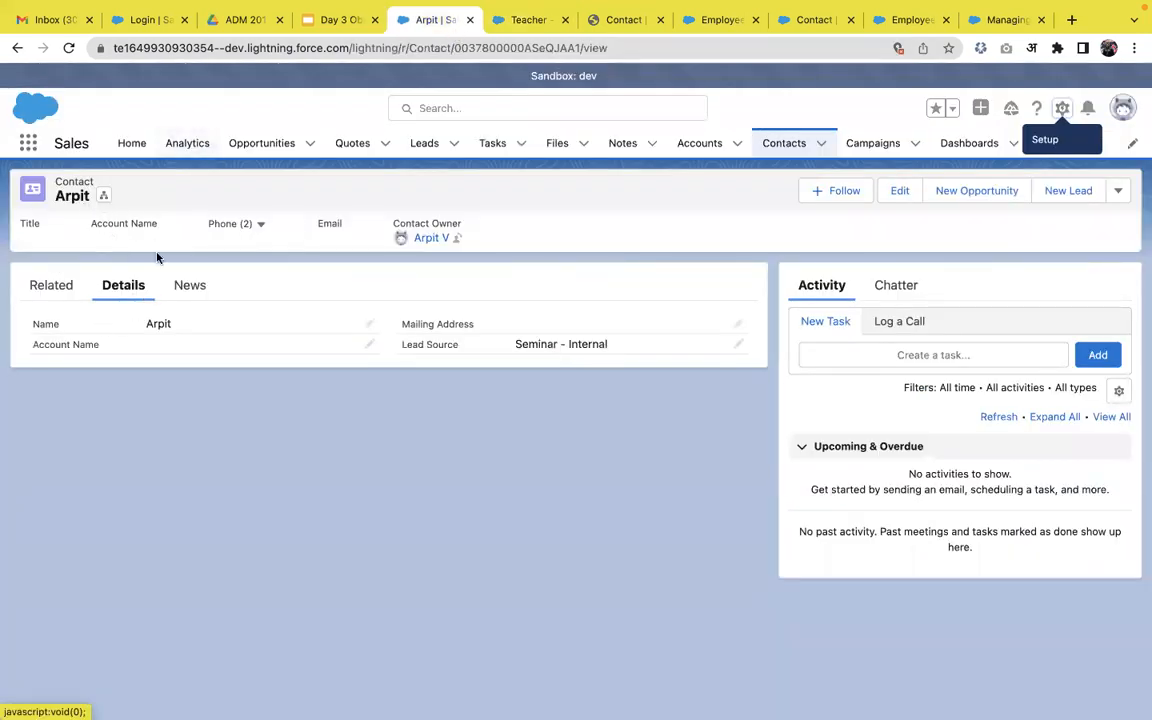
click(67, 48)
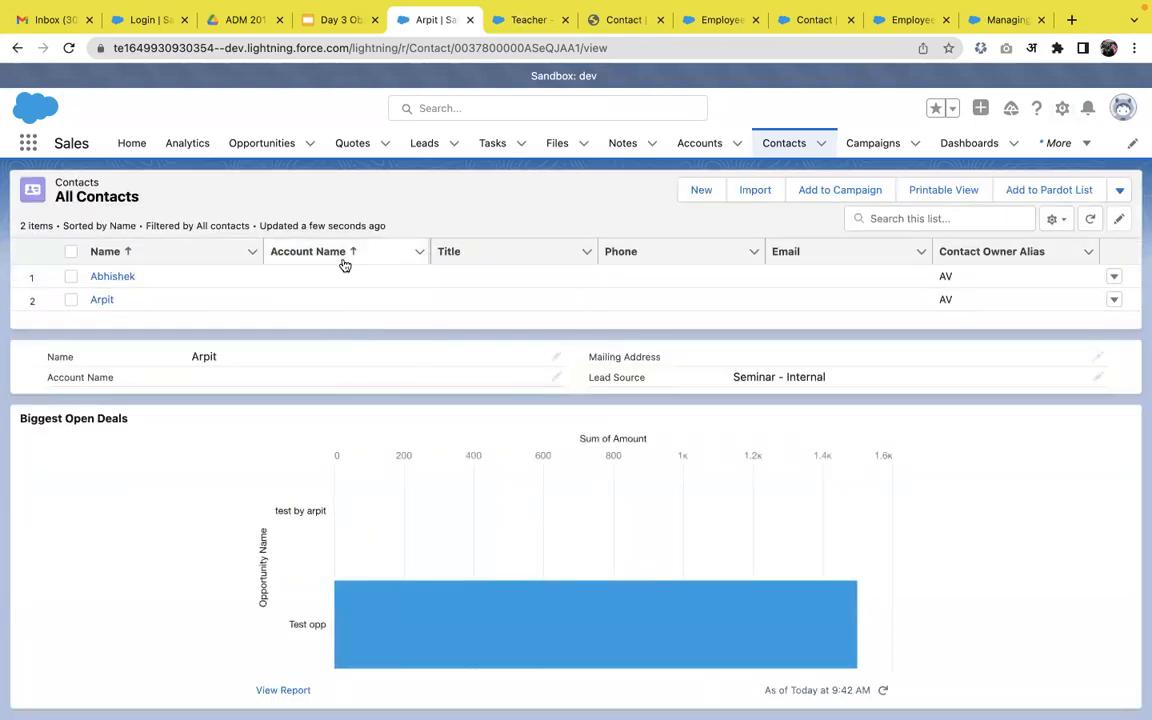
click(783, 145)
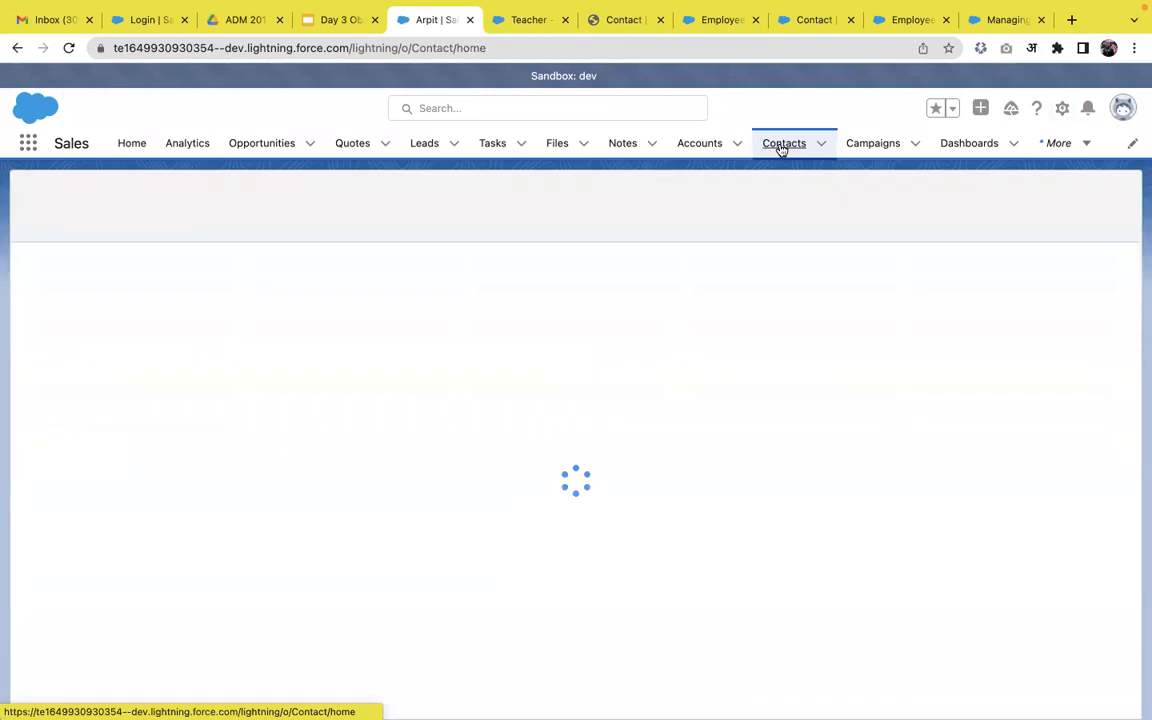
click(110, 302)
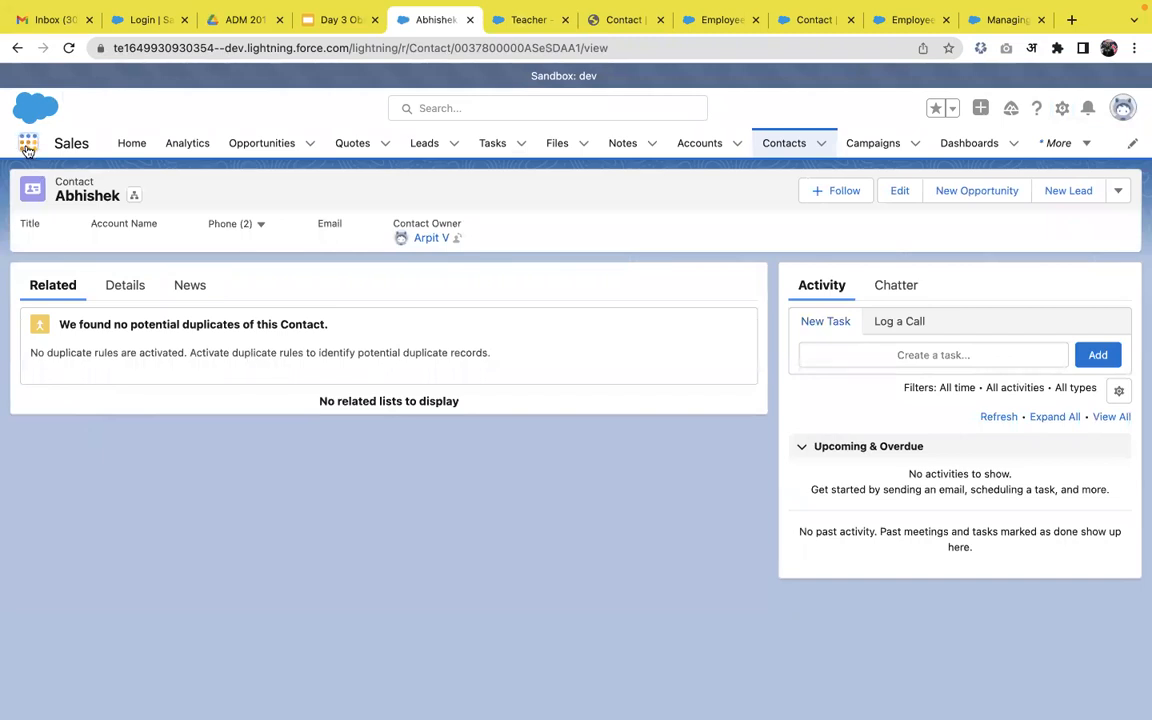
Switch to the Marketing app and open a contact record from its Contacts list.
click(28, 145)
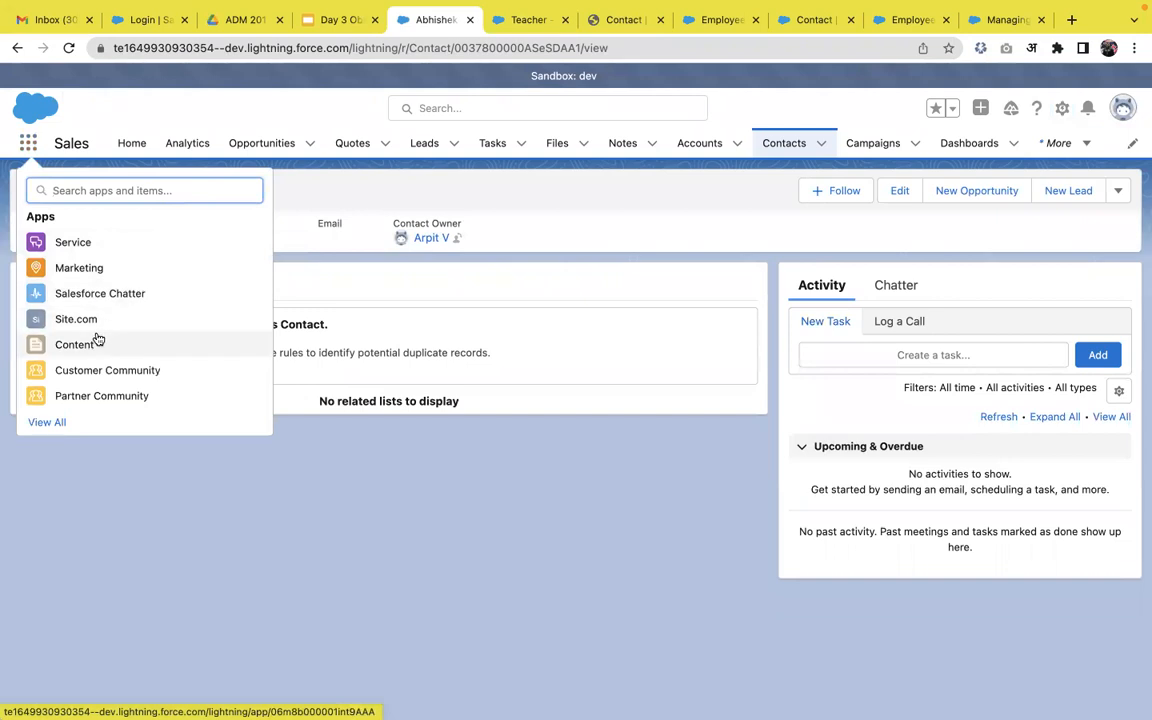
click(100, 268)
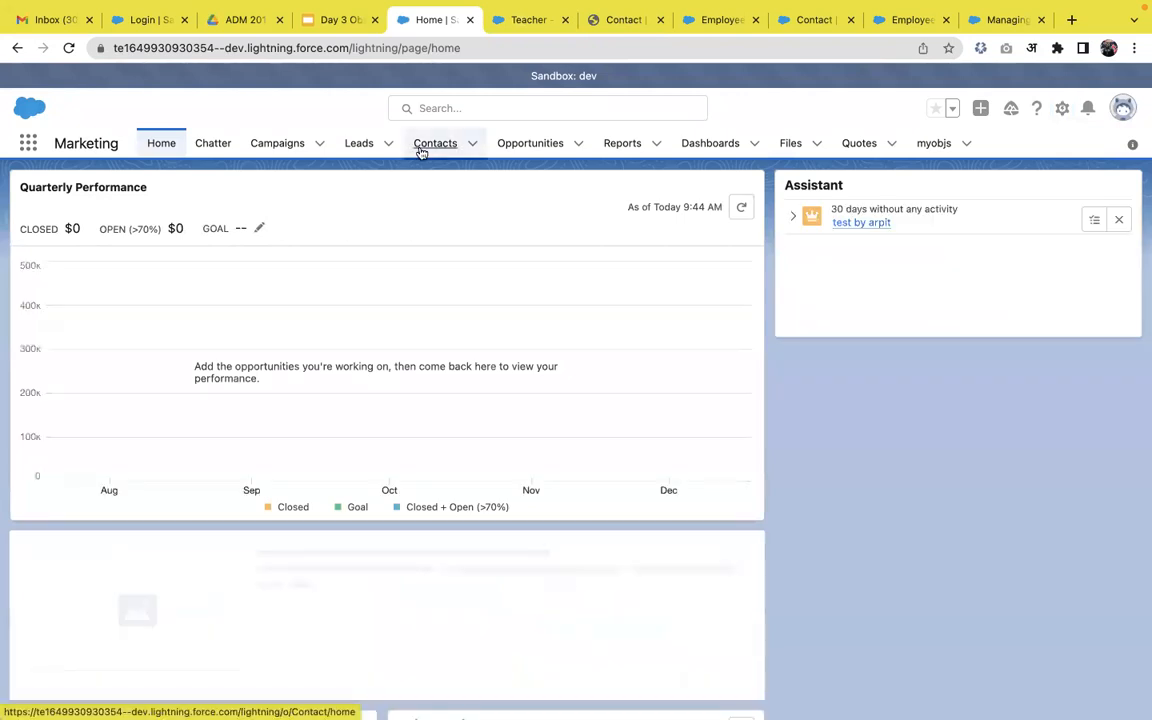
click(421, 148)
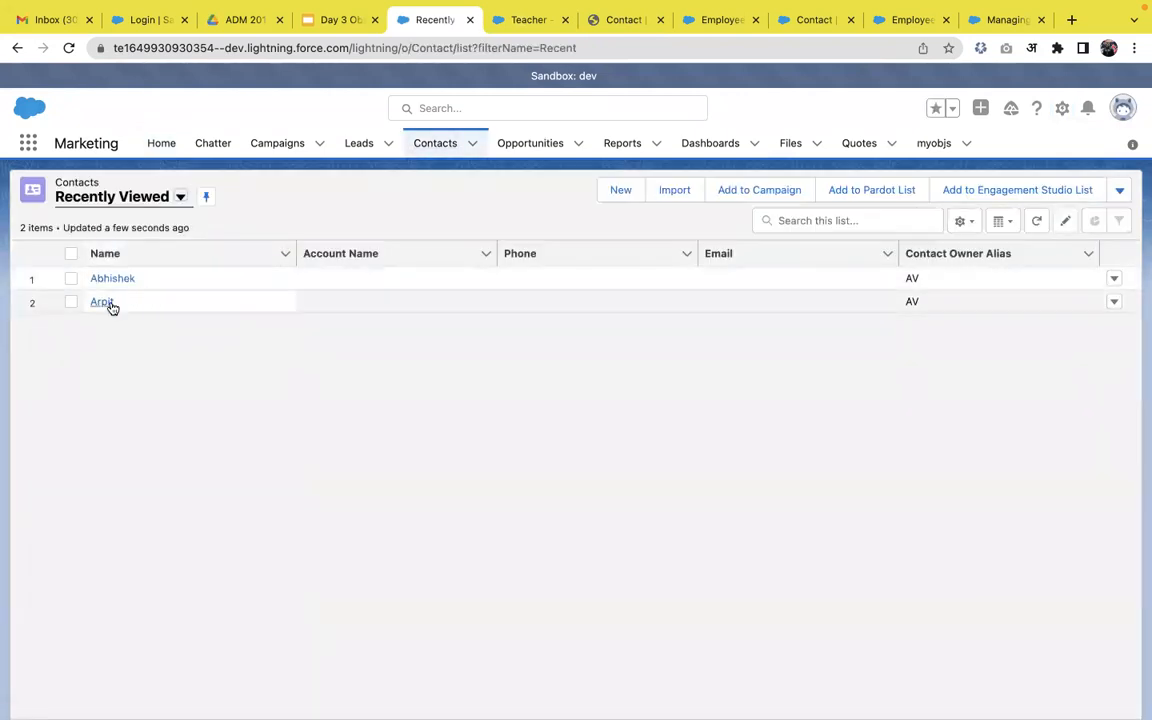
click(103, 303)
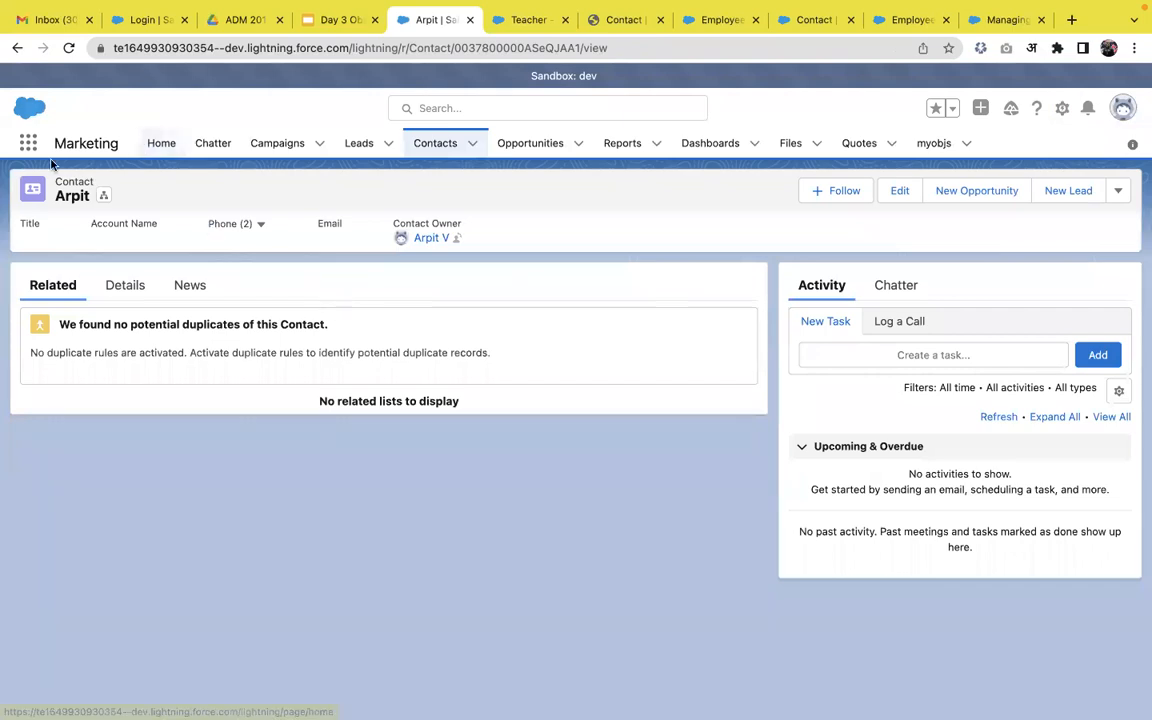
Present the Google Slides deck full-screen and advance to the Business process slide.
mouse_move(310, 8)
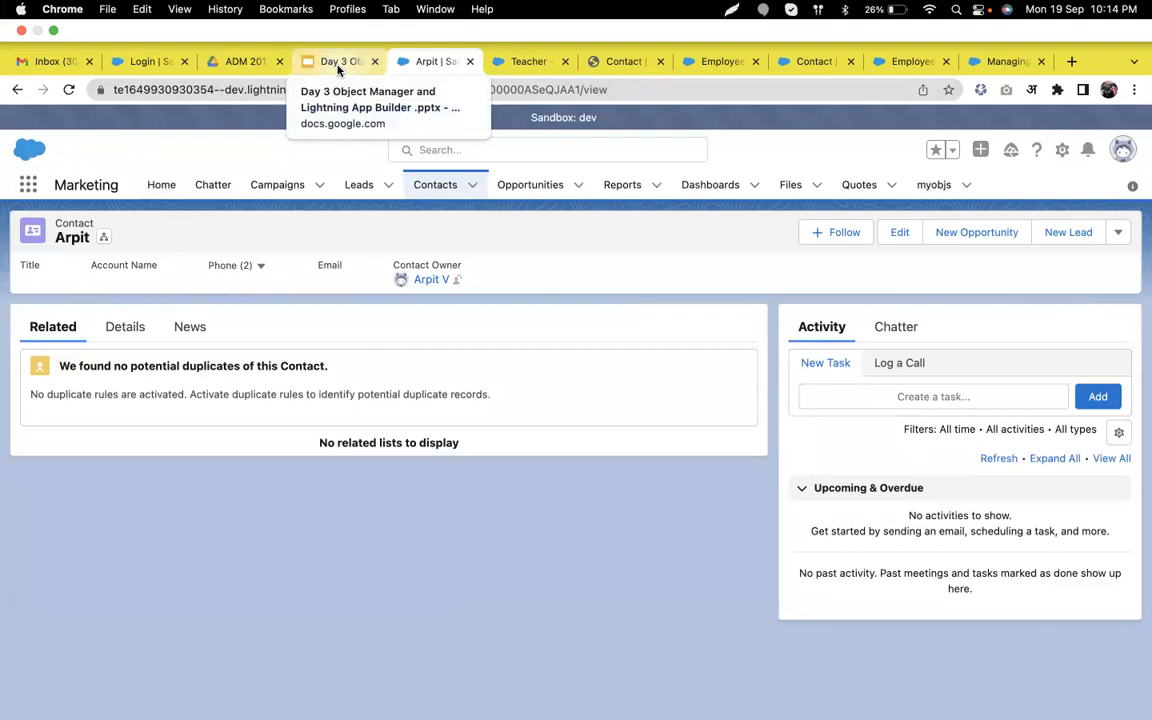
click(338, 64)
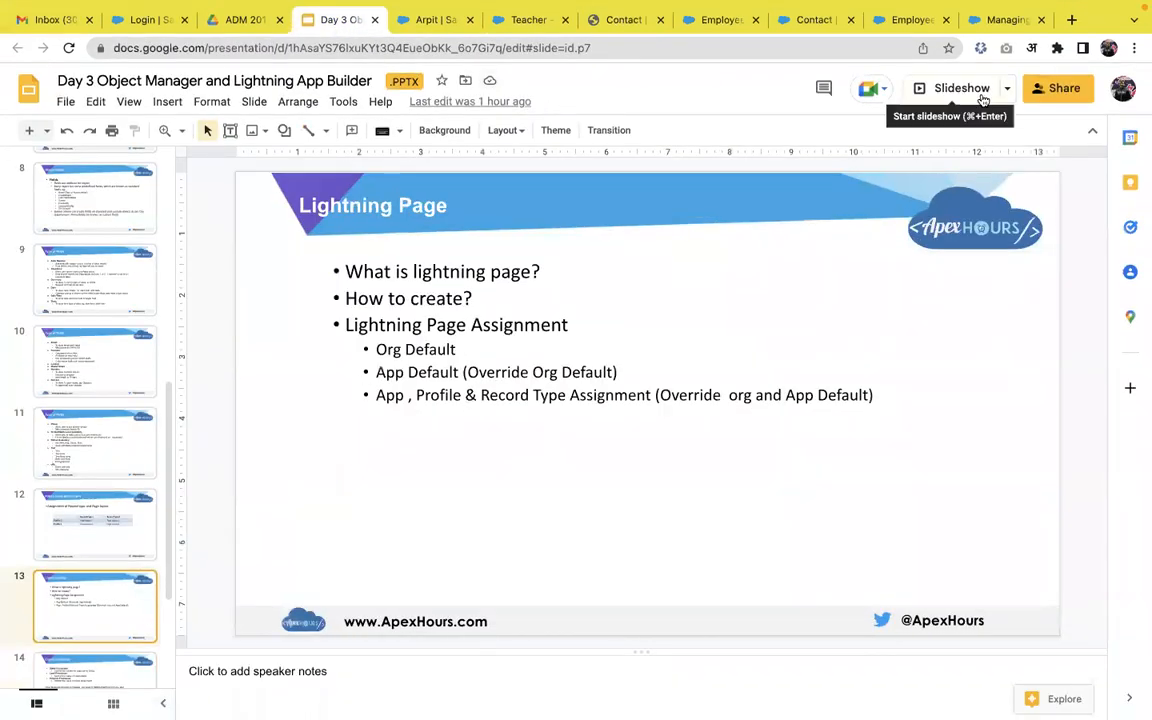
click(983, 100)
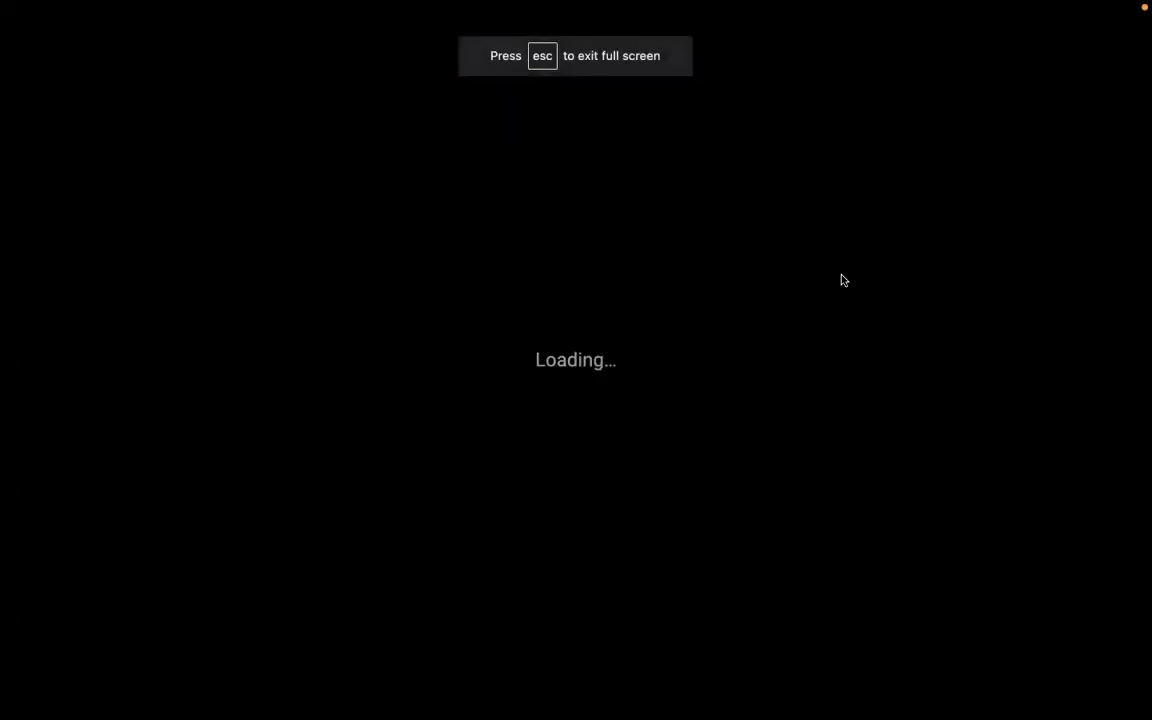
key(Right)
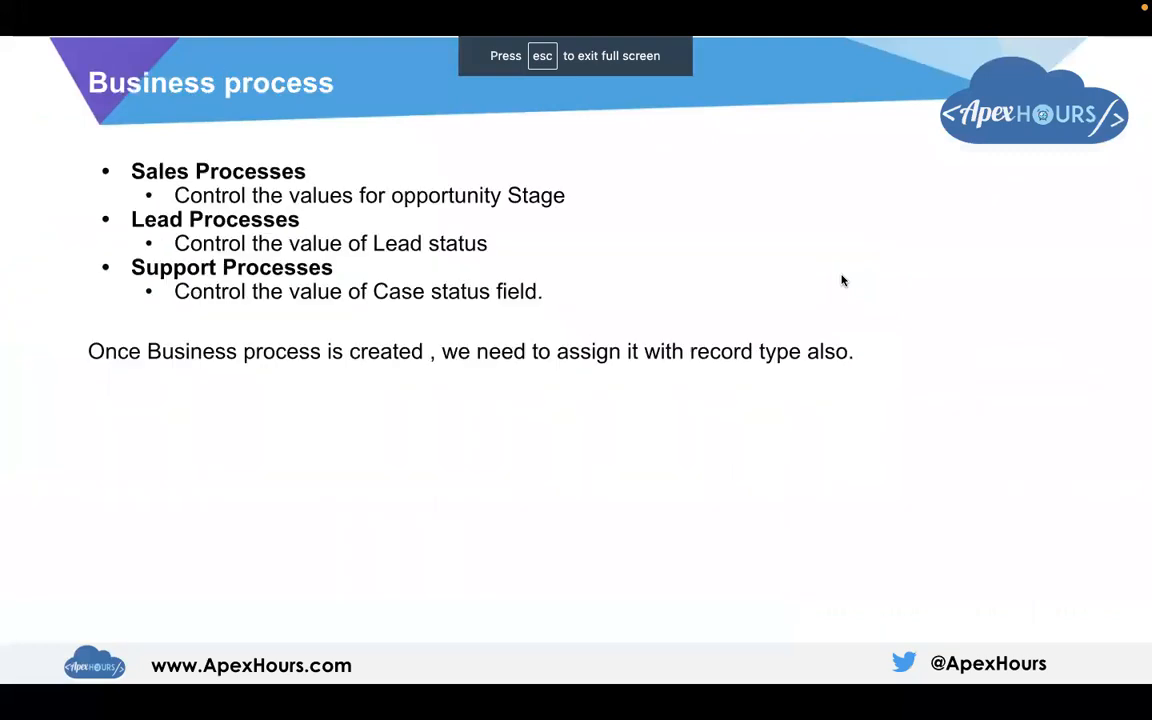